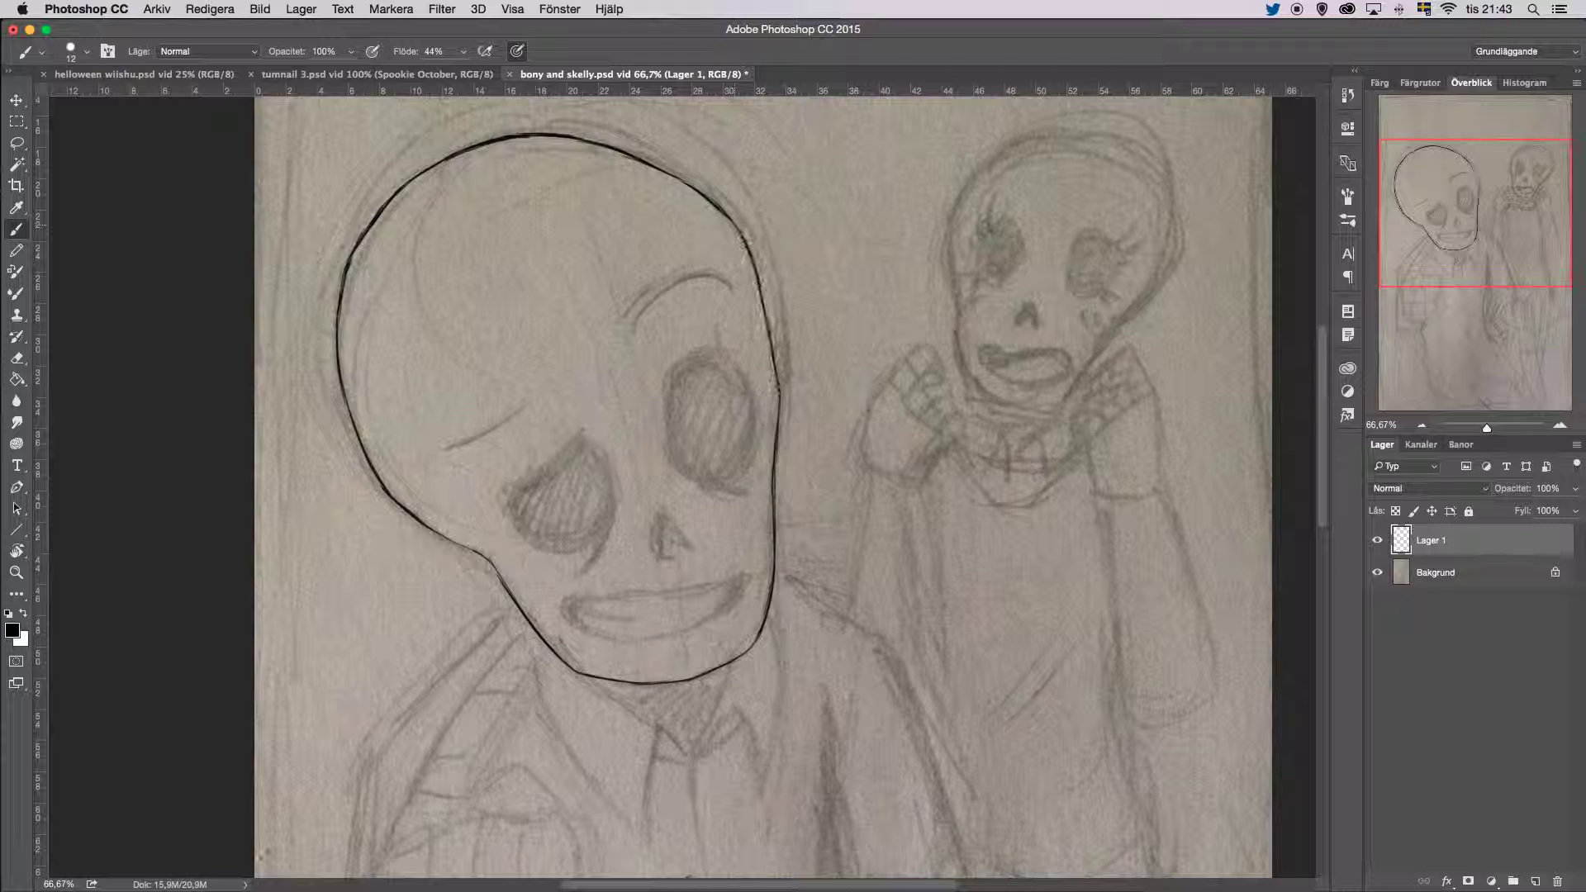
Step: Ink the large skull's nose and eye socket outlines, with the crease lines beneath the eyes
{"action": "left_click_drag", "start_coordinate": [665, 560], "coordinate": [659, 517]}
{"action": "mouse_move", "coordinate": [689, 357]}
{"action": "left_mouse_down"}
{"action": "mouse_move", "coordinate": [663, 421]}
{"action": "mouse_move", "coordinate": [709, 355]}
{"action": "left_mouse_up"}
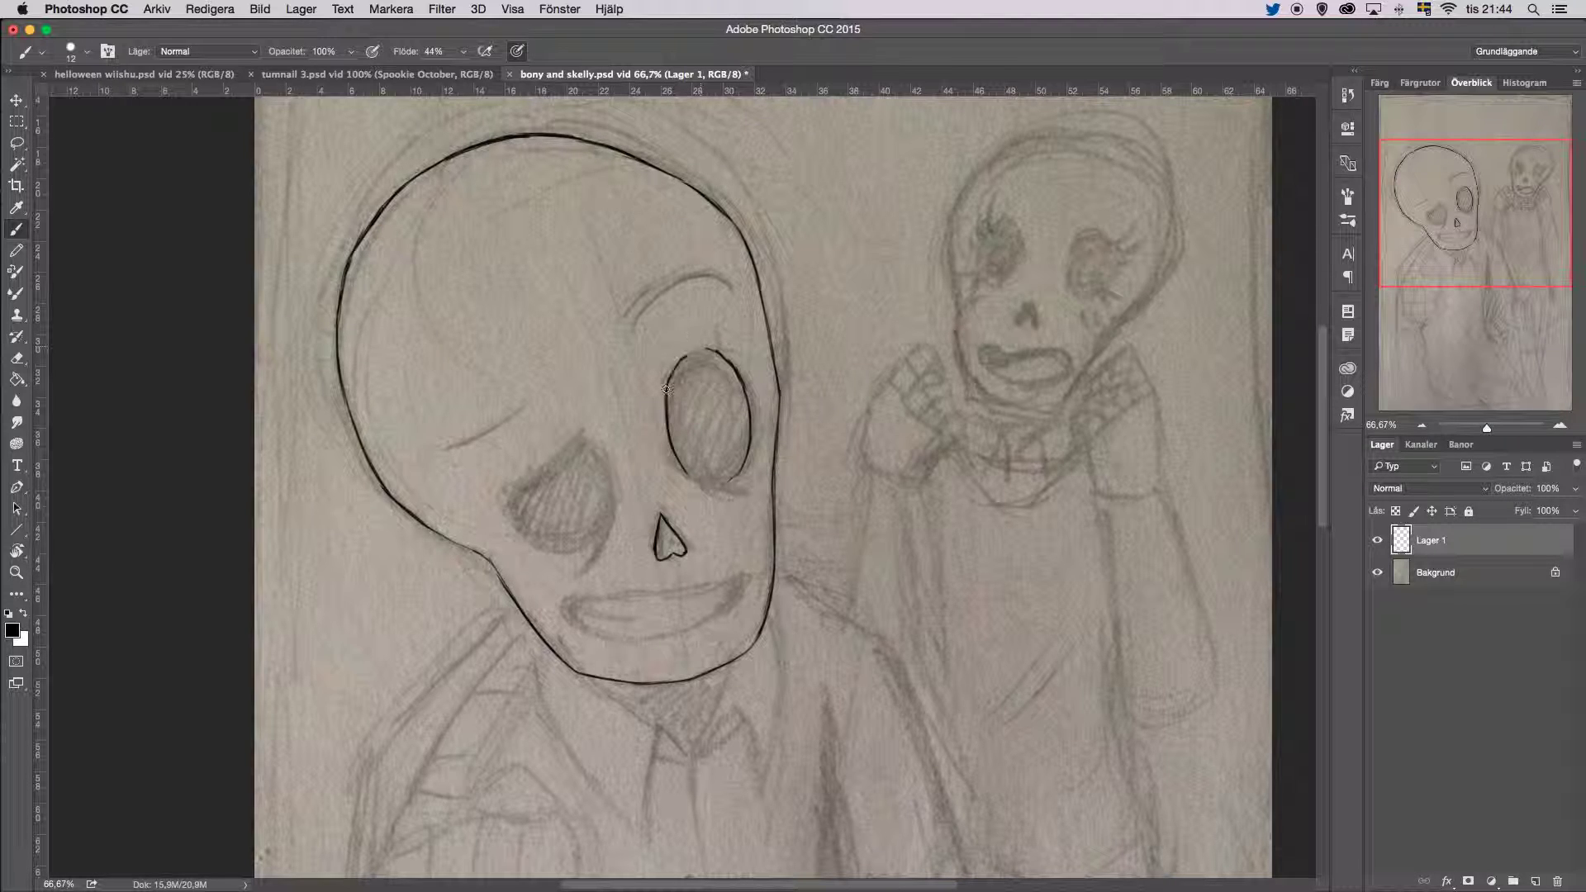
{"action": "left_click_drag", "start_coordinate": [714, 481], "coordinate": [747, 493]}
{"action": "mouse_move", "coordinate": [611, 502]}
{"action": "left_mouse_down"}
{"action": "mouse_move", "coordinate": [588, 566]}
{"action": "mouse_move", "coordinate": [609, 514]}
{"action": "left_mouse_up"}
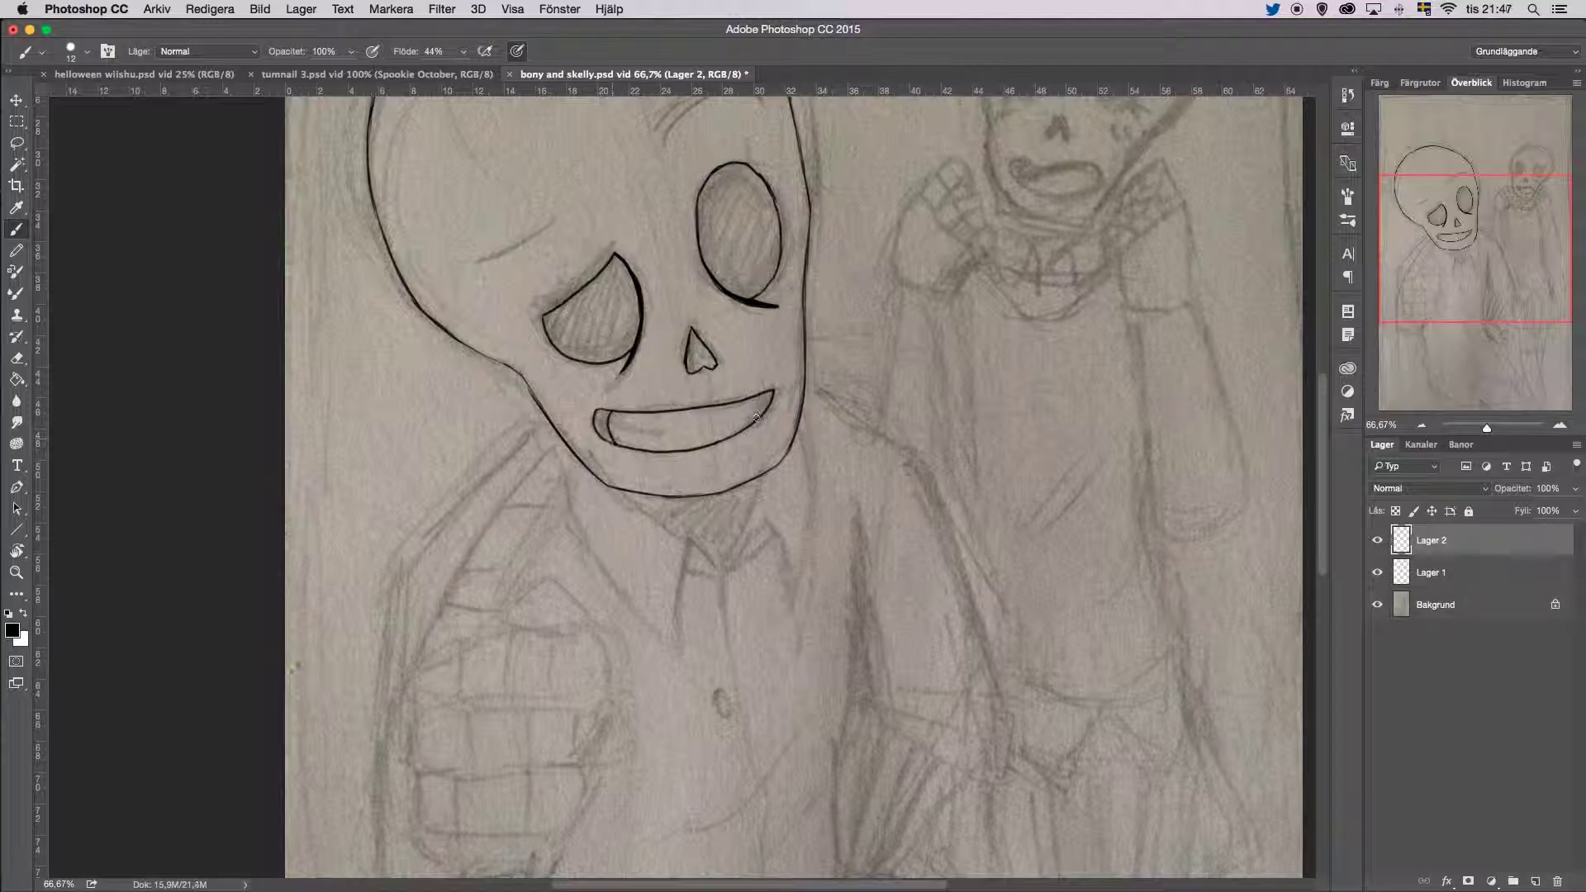
Step: Ink the mouth corners and inner teeth lines of the large skull's grin on Lager 2
{"action": "left_click_drag", "start_coordinate": [612, 425], "coordinate": [609, 446]}
{"action": "left_click_drag", "start_coordinate": [766, 400], "coordinate": [749, 420]}
{"action": "left_click_drag", "start_coordinate": [609, 424], "coordinate": [646, 433]}
{"action": "left_click_drag", "start_coordinate": [596, 411], "coordinate": [605, 436]}
Step: Fill the large skull's eye sockets and nose with solid black, changing the brush size and finishing at 11
{"action": "left_click_drag", "start_coordinate": [741, 294], "coordinate": [771, 205]}
{"action": "left_click_drag", "start_coordinate": [614, 261], "coordinate": [623, 358]}
{"action": "right_click", "coordinate": [786, 293]}
{"action": "double_click", "coordinate": [836, 414]}
{"action": "mouse_move", "coordinate": [735, 211]}
{"action": "left_mouse_down"}
{"action": "mouse_move", "coordinate": [726, 280]}
{"action": "mouse_move", "coordinate": [743, 170]}
{"action": "mouse_move", "coordinate": [734, 288]}
{"action": "mouse_move", "coordinate": [764, 215]}
{"action": "mouse_move", "coordinate": [744, 173]}
{"action": "left_mouse_up"}
{"action": "mouse_move", "coordinate": [578, 298]}
{"action": "left_mouse_down"}
{"action": "mouse_move", "coordinate": [595, 330]}
{"action": "mouse_move", "coordinate": [561, 305]}
{"action": "mouse_move", "coordinate": [613, 352]}
{"action": "mouse_move", "coordinate": [570, 338]}
{"action": "mouse_move", "coordinate": [583, 353]}
{"action": "left_mouse_up"}
{"action": "right_click", "coordinate": [740, 330]}
{"action": "double_click", "coordinate": [791, 450]}
{"action": "left_click_drag", "start_coordinate": [692, 341], "coordinate": [698, 347]}
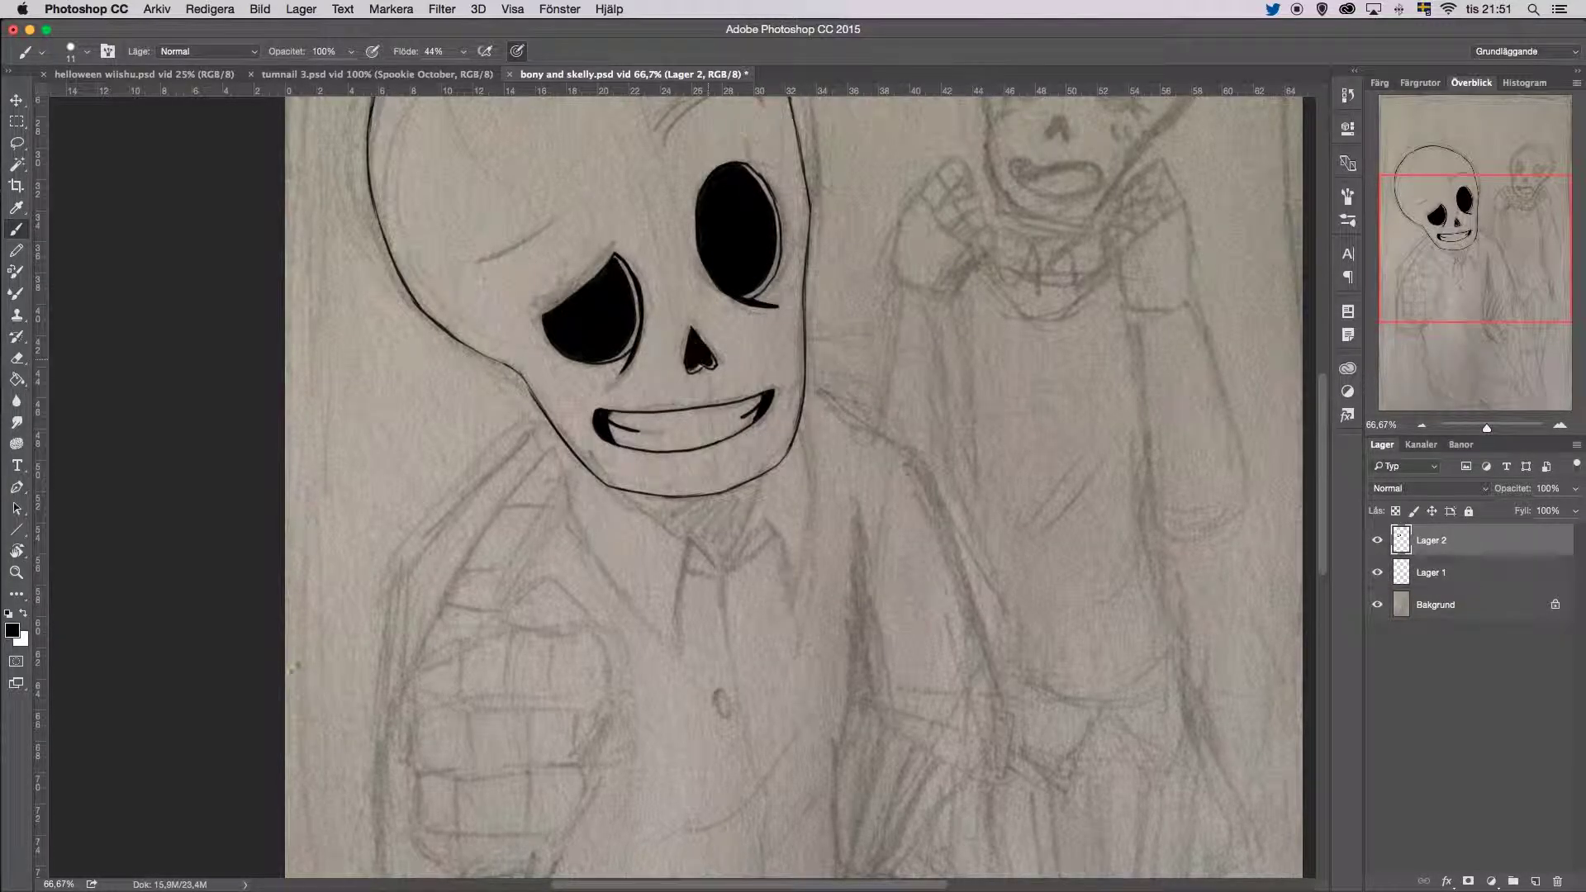
Step: Ink the pointed shirt collar beneath the large skull's jaw, including the inner folds at the neck opening
{"action": "scroll", "coordinate": [1274, 364], "scroll_direction": "up", "scroll_amount": 1}
{"action": "mouse_move", "coordinate": [537, 433]}
{"action": "left_mouse_down"}
{"action": "mouse_move", "coordinate": [671, 652]}
{"action": "mouse_move", "coordinate": [774, 623]}
{"action": "mouse_move", "coordinate": [795, 463]}
{"action": "left_mouse_up"}
{"action": "left_click_drag", "start_coordinate": [755, 491], "coordinate": [737, 576]}
{"action": "left_click_drag", "start_coordinate": [611, 499], "coordinate": [709, 601]}
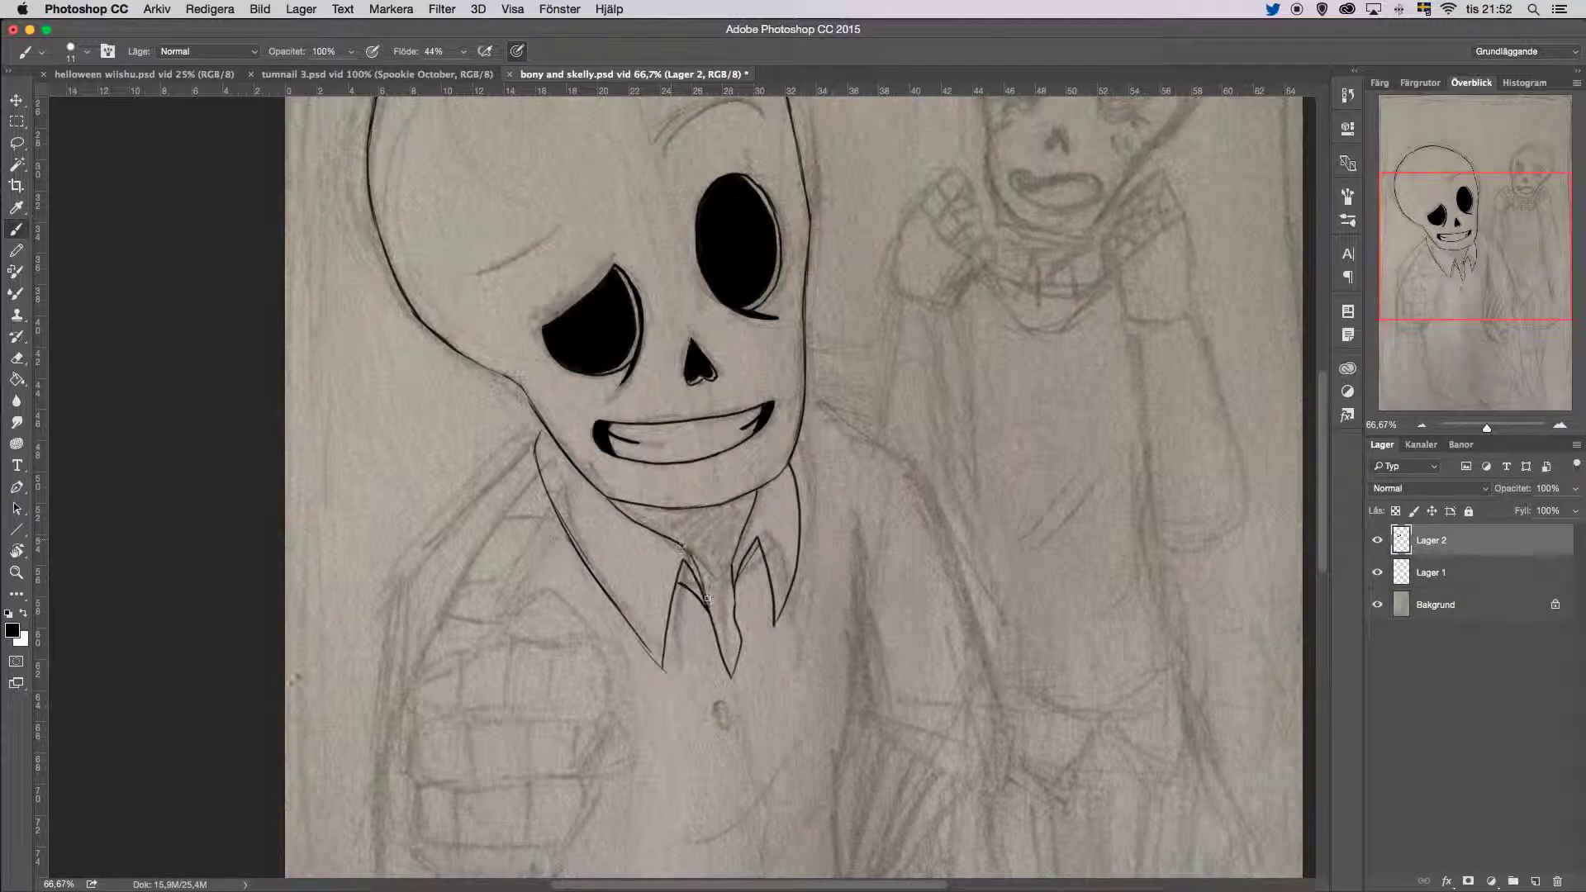
Step: Ink the shirt's side edge from the armpit past the waist to the flared shirt tail
{"action": "scroll", "coordinate": [646, 644], "scroll_direction": "down", "scroll_amount": 5}
{"action": "left_click_drag", "start_coordinate": [869, 197], "coordinate": [849, 552]}
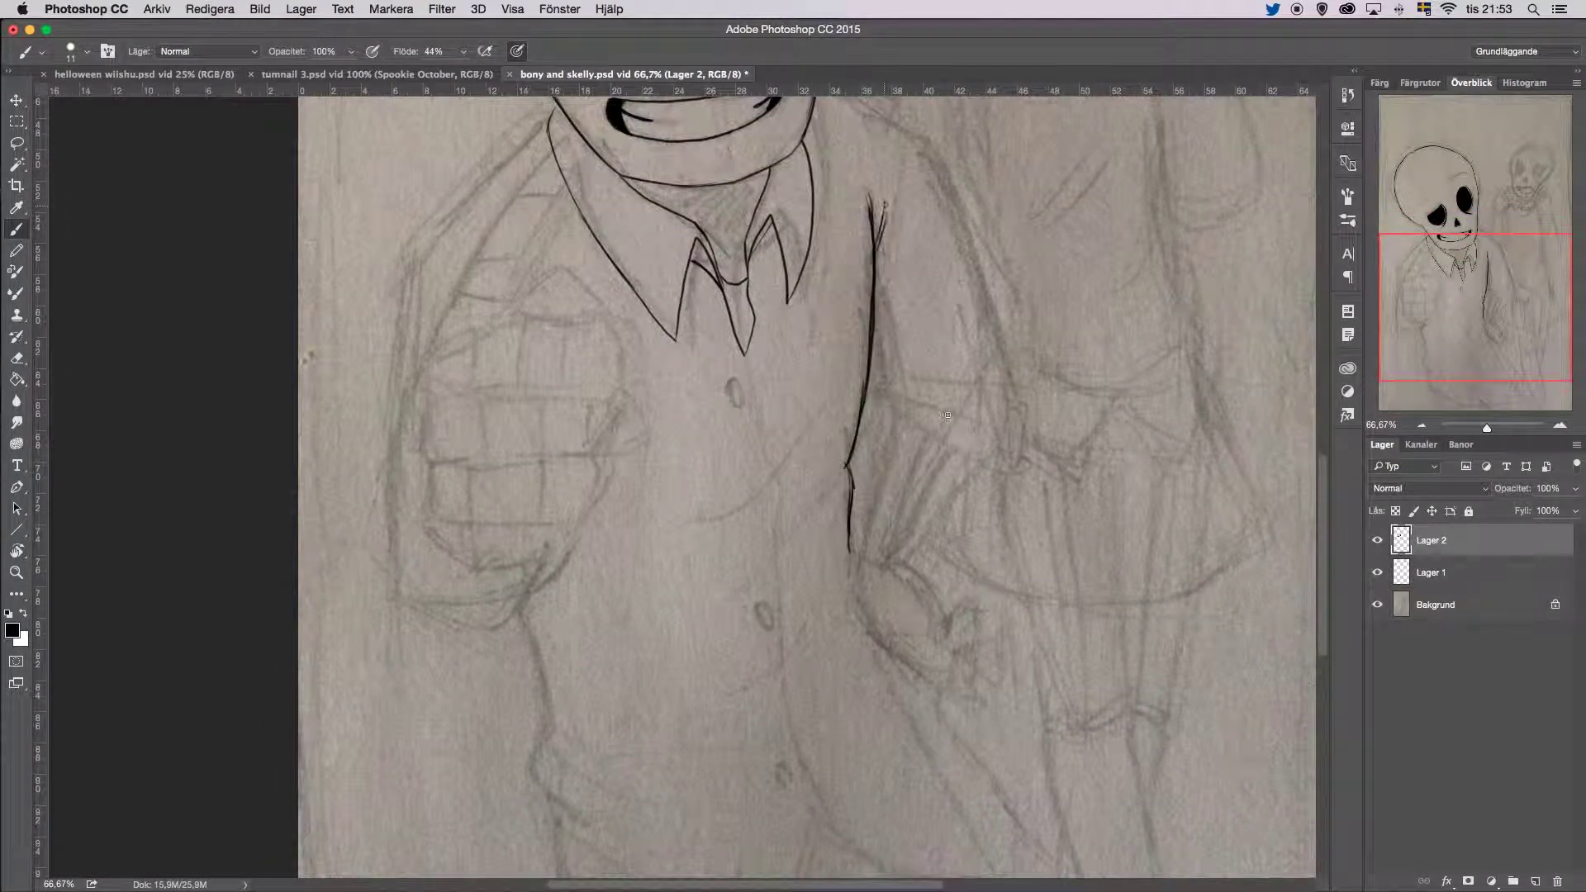
{"action": "scroll", "coordinate": [942, 417], "scroll_direction": "down", "scroll_amount": 3}
{"action": "left_click_drag", "start_coordinate": [851, 398], "coordinate": [1061, 715]}
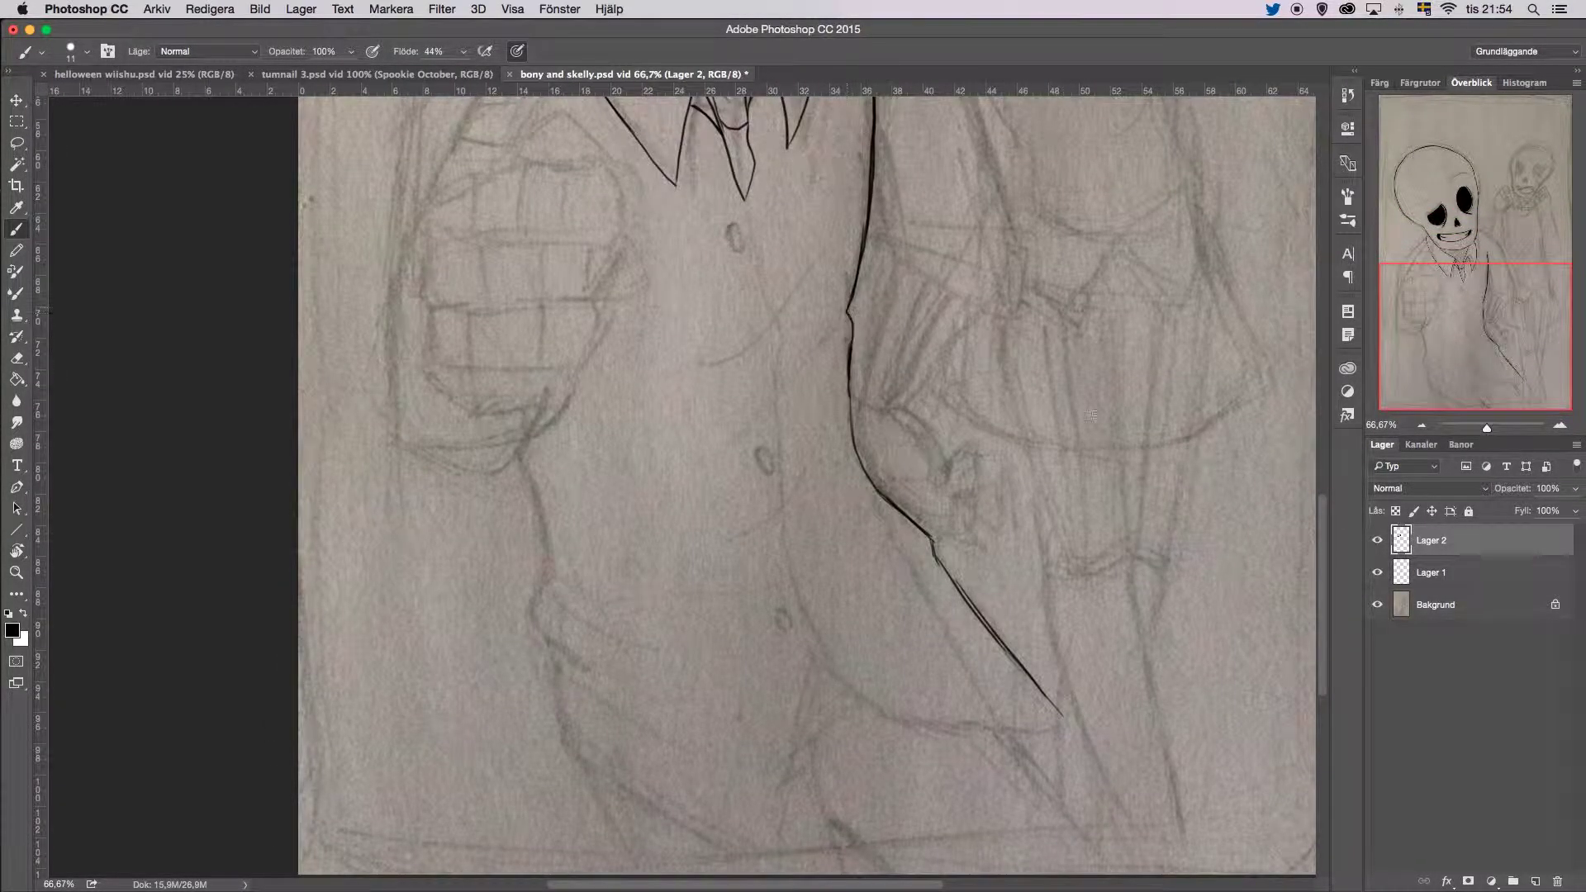
Step: Add a layer above Lager 1, fill the neck area inside the collar with black, and return to Lager 2
{"action": "scroll", "coordinate": [872, 495], "scroll_direction": "up", "scroll_amount": 4}
{"action": "left_click", "coordinate": [1431, 572]}
{"action": "left_click", "coordinate": [1535, 881]}
{"action": "right_click", "coordinate": [776, 365]}
{"action": "left_click_drag", "start_coordinate": [859, 417], "coordinate": [880, 417]}
{"action": "key", "text": "Return"}
{"action": "mouse_move", "coordinate": [747, 290]}
{"action": "left_mouse_down"}
{"action": "mouse_move", "coordinate": [731, 372]}
{"action": "mouse_move", "coordinate": [710, 347]}
{"action": "mouse_move", "coordinate": [743, 277]}
{"action": "mouse_move", "coordinate": [624, 268]}
{"action": "mouse_move", "coordinate": [731, 290]}
{"action": "mouse_move", "coordinate": [698, 277]}
{"action": "left_mouse_up"}
{"action": "right_click", "coordinate": [756, 342]}
{"action": "left_click_drag", "start_coordinate": [864, 394], "coordinate": [846, 394]}
{"action": "key", "text": "Return"}
{"action": "left_click", "coordinate": [1431, 540]}
Step: Ink the large skeleton's shoulders and sleeve edges on both sides of the collar
{"action": "left_click_drag", "start_coordinate": [545, 216], "coordinate": [396, 376]}
{"action": "mouse_move", "coordinate": [817, 169]}
{"action": "left_mouse_down"}
{"action": "mouse_move", "coordinate": [932, 236]}
{"action": "mouse_move", "coordinate": [1007, 475]}
{"action": "left_mouse_up"}
{"action": "left_click_drag", "start_coordinate": [872, 291], "coordinate": [882, 341]}
{"action": "left_click_drag", "start_coordinate": [872, 396], "coordinate": [904, 514]}
{"action": "left_click_drag", "start_coordinate": [1006, 470], "coordinate": [1017, 502]}
{"action": "left_click_drag", "start_coordinate": [398, 377], "coordinate": [388, 607]}
Step: Ink the large skeleton's thumbs-up hand: the palm edge, the thumb and the curled fingers
{"action": "left_click_drag", "start_coordinate": [414, 480], "coordinate": [396, 685]}
{"action": "mouse_move", "coordinate": [541, 657]}
{"action": "left_mouse_down"}
{"action": "mouse_move", "coordinate": [519, 702]}
{"action": "mouse_move", "coordinate": [403, 687]}
{"action": "left_mouse_up"}
{"action": "left_click_drag", "start_coordinate": [416, 466], "coordinate": [535, 257]}
{"action": "left_click_drag", "start_coordinate": [510, 391], "coordinate": [565, 231]}
{"action": "left_click_drag", "start_coordinate": [421, 471], "coordinate": [595, 416]}
{"action": "left_click_drag", "start_coordinate": [429, 494], "coordinate": [609, 483]}
{"action": "mouse_move", "coordinate": [426, 495]}
{"action": "left_mouse_down"}
{"action": "mouse_move", "coordinate": [454, 613]}
{"action": "mouse_move", "coordinate": [552, 617]}
{"action": "left_mouse_up"}
{"action": "mouse_move", "coordinate": [541, 657]}
{"action": "left_mouse_down"}
{"action": "mouse_move", "coordinate": [587, 601]}
{"action": "mouse_move", "coordinate": [581, 551]}
{"action": "left_mouse_up"}
{"action": "left_click_drag", "start_coordinate": [431, 551], "coordinate": [583, 552]}
{"action": "mouse_move", "coordinate": [611, 430]}
{"action": "left_mouse_down"}
{"action": "mouse_move", "coordinate": [618, 483]}
{"action": "mouse_move", "coordinate": [585, 560]}
{"action": "left_mouse_up"}
{"action": "left_click_drag", "start_coordinate": [512, 411], "coordinate": [590, 413]}
Step: Thicken the lines between the curled fingers and close the tip of the thumb on Lager 2
{"action": "key", "text": "alt+bracketleft"}
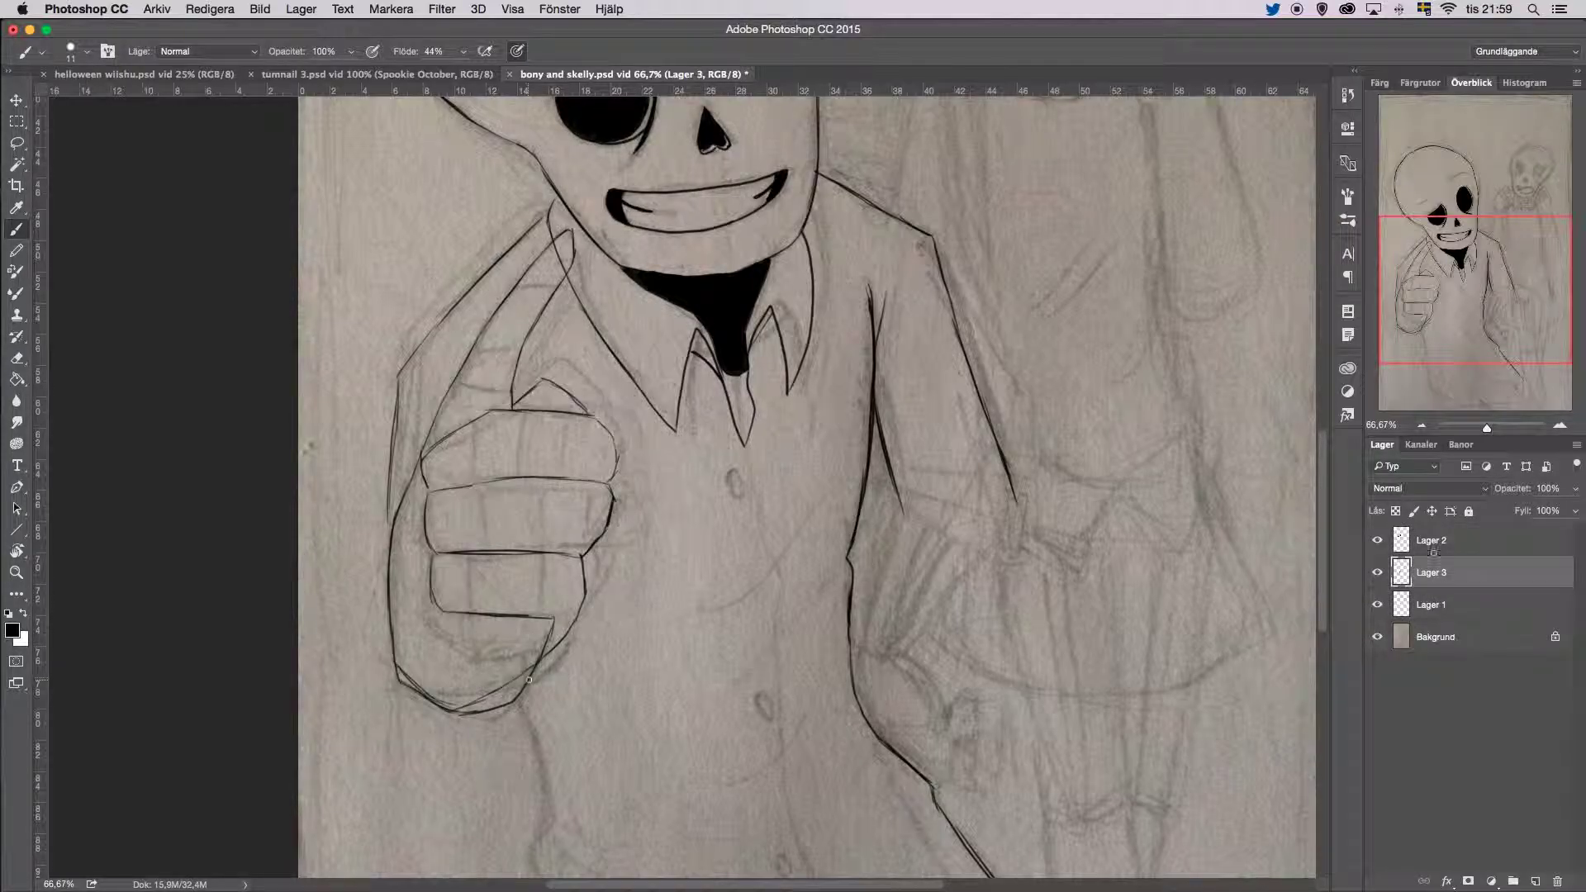
{"action": "key", "text": "alt+bracketright"}
{"action": "mouse_move", "coordinate": [587, 599]}
{"action": "left_mouse_down"}
{"action": "mouse_move", "coordinate": [575, 657]}
{"action": "mouse_move", "coordinate": [584, 571]}
{"action": "left_mouse_up"}
{"action": "key", "text": "ctrl+z"}
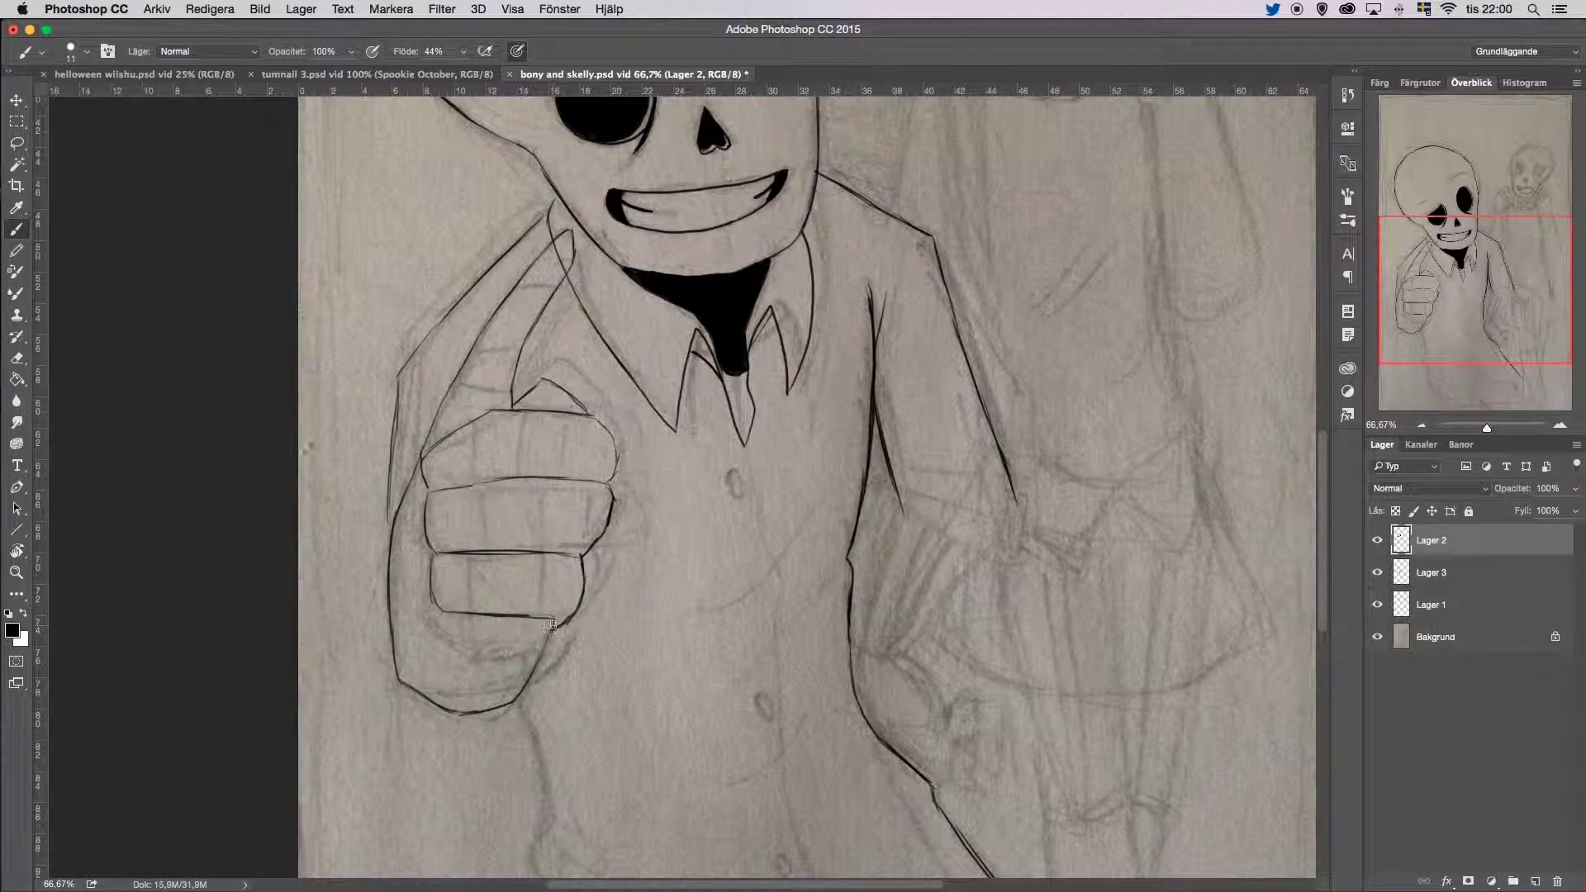
{"action": "left_click_drag", "start_coordinate": [436, 552], "coordinate": [582, 558]}
{"action": "left_click_drag", "start_coordinate": [428, 490], "coordinate": [613, 479]}
{"action": "left_click_drag", "start_coordinate": [490, 412], "coordinate": [424, 457]}
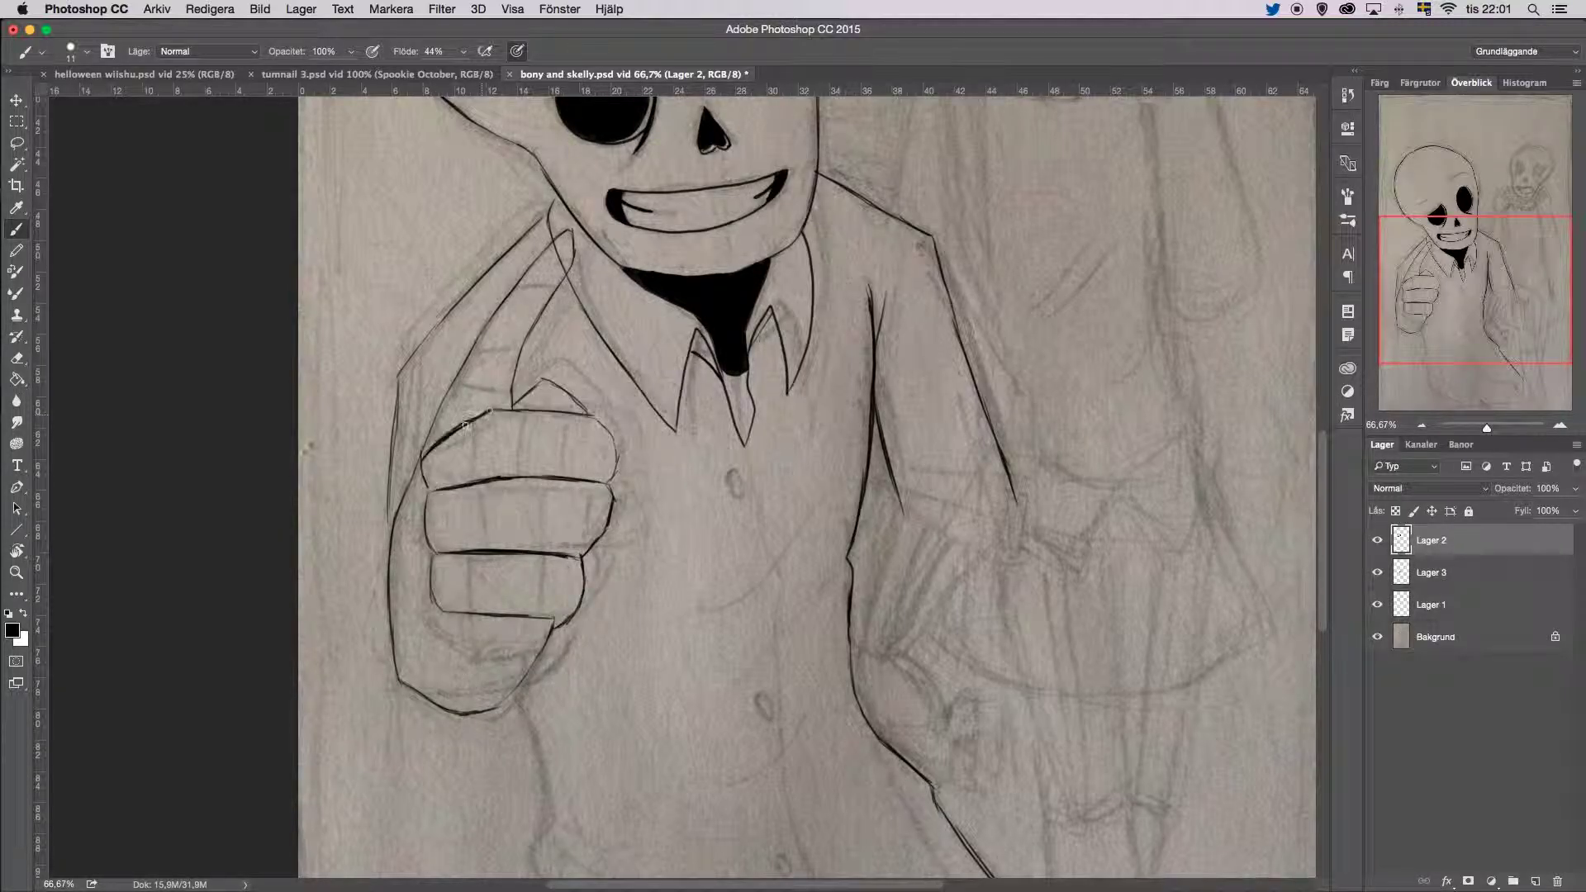
{"action": "left_click_drag", "start_coordinate": [565, 281], "coordinate": [571, 235]}
Step: Ink the diagonal folds on the shirt front and the shirt's side edge below the fist
{"action": "left_click_drag", "start_coordinate": [832, 576], "coordinate": [741, 677]}
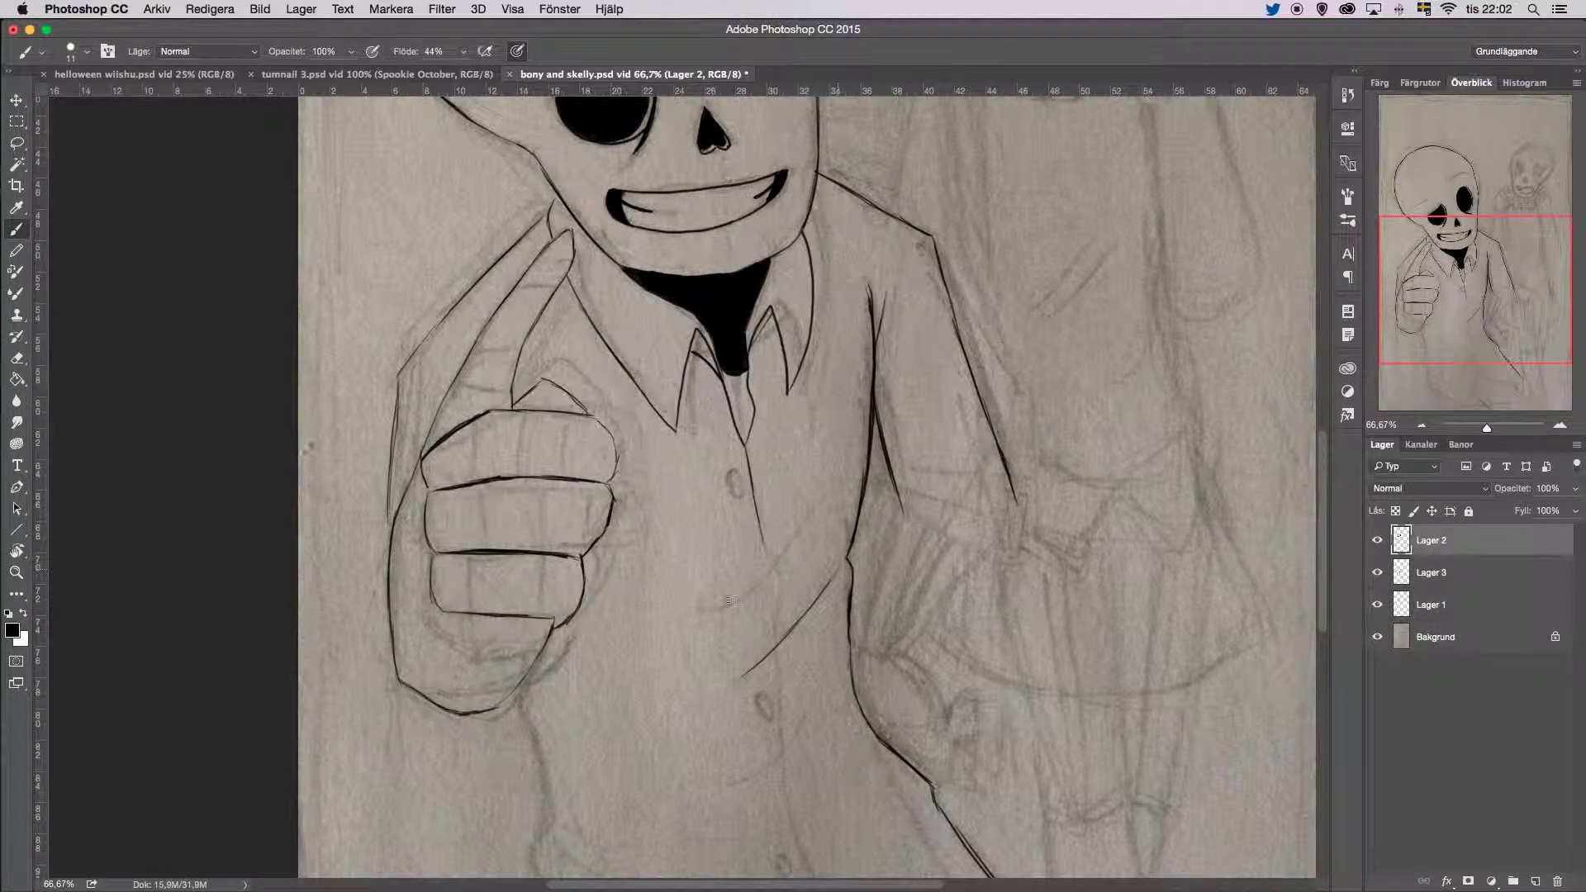
{"action": "left_click_drag", "start_coordinate": [809, 530], "coordinate": [702, 608]}
{"action": "scroll", "coordinate": [743, 495], "scroll_direction": "down", "scroll_amount": 3}
{"action": "mouse_move", "coordinate": [516, 478]}
{"action": "left_mouse_down"}
{"action": "mouse_move", "coordinate": [550, 592]}
{"action": "mouse_move", "coordinate": [549, 667]}
{"action": "left_mouse_up"}
{"action": "scroll", "coordinate": [549, 667], "scroll_direction": "down", "scroll_amount": 3}
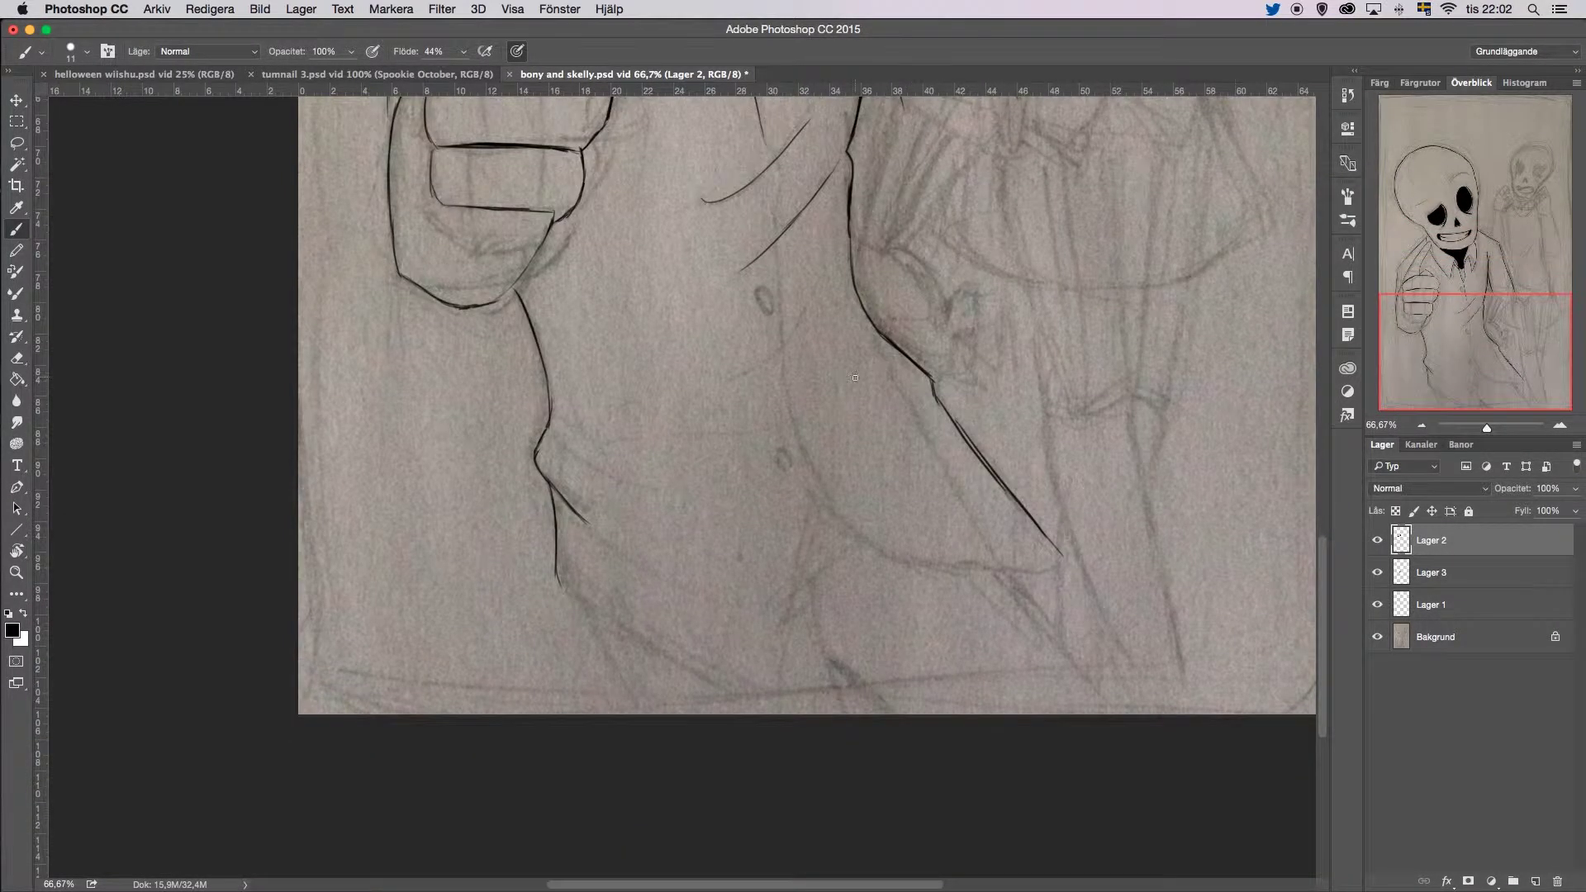
Step: Ink the large skull's eyebrows, and finish the shirt's front opening line down to its pointed hem
{"action": "scroll", "coordinate": [641, 252], "scroll_direction": "up", "scroll_amount": 10}
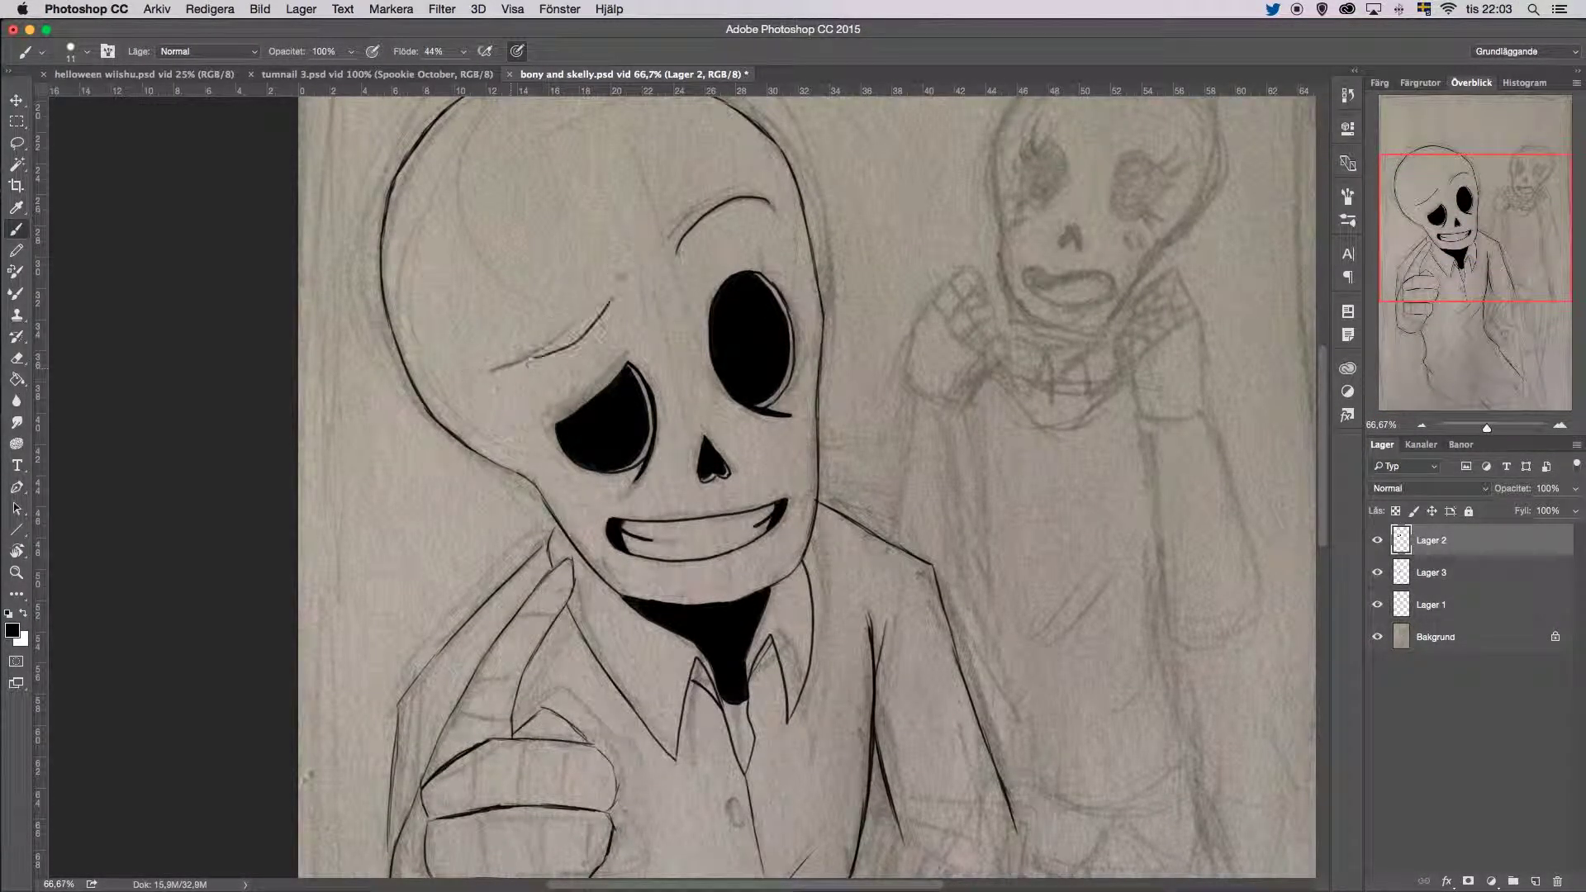
{"action": "scroll", "coordinate": [773, 324], "scroll_direction": "down", "scroll_amount": 8}
{"action": "mouse_move", "coordinate": [774, 324]}
{"action": "left_mouse_down"}
{"action": "mouse_move", "coordinate": [811, 627]}
{"action": "mouse_move", "coordinate": [776, 822]}
{"action": "left_mouse_up"}
{"action": "scroll", "coordinate": [822, 652], "scroll_direction": "down", "scroll_amount": 1}
{"action": "left_click_drag", "start_coordinate": [557, 702], "coordinate": [760, 820]}
{"action": "mouse_move", "coordinate": [834, 623]}
{"action": "left_mouse_down"}
{"action": "mouse_move", "coordinate": [899, 659]}
{"action": "mouse_move", "coordinate": [1062, 690]}
{"action": "left_mouse_up"}
{"action": "key", "text": "ctrl+z"}
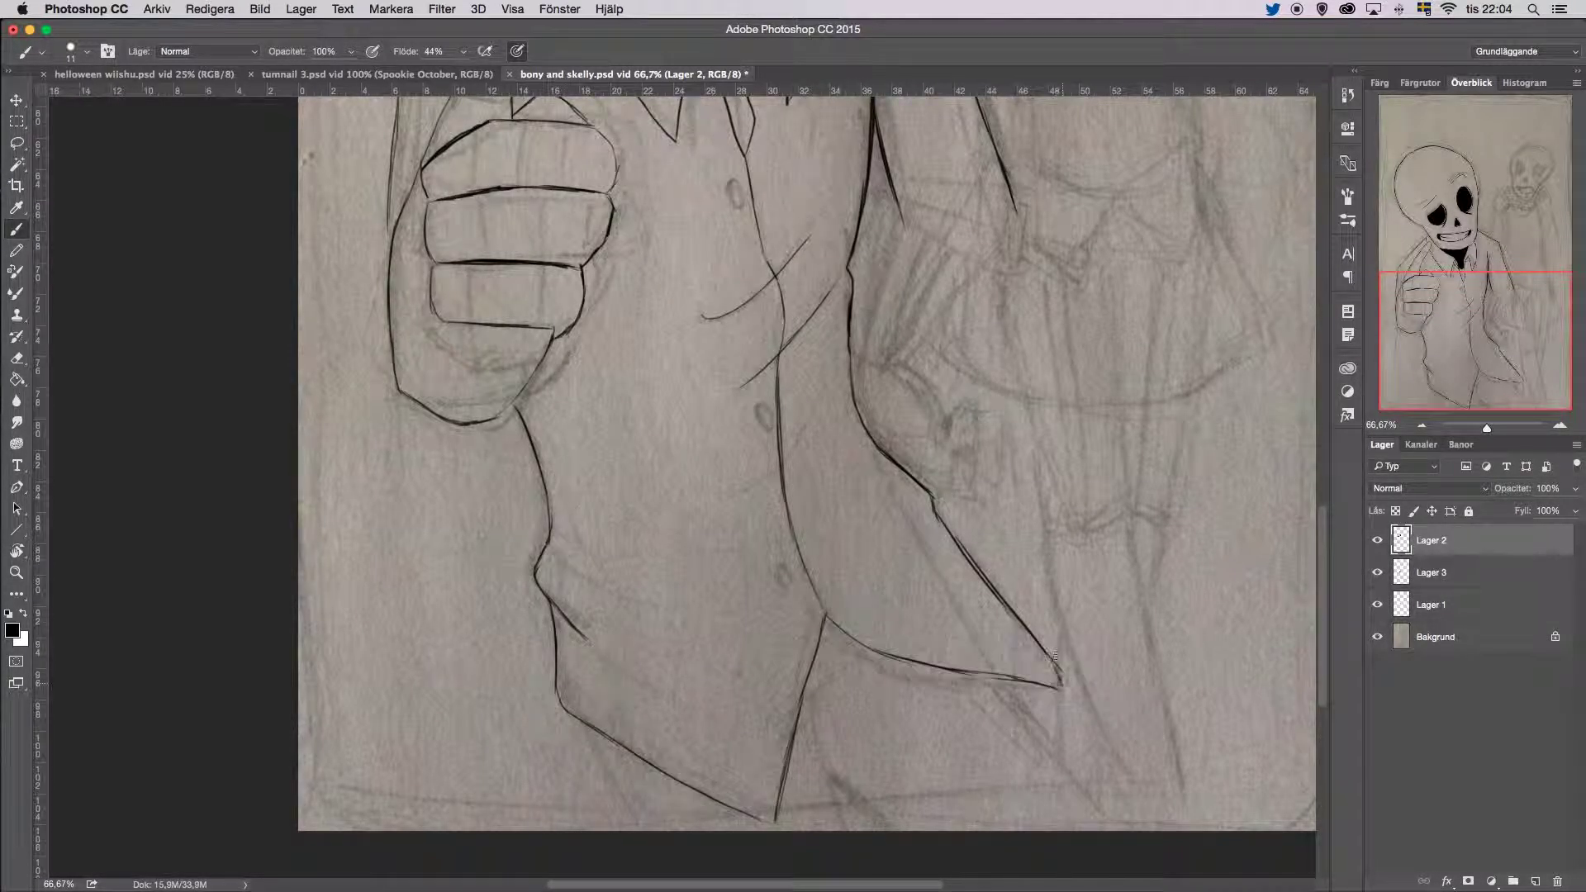
Step: Ink the trouser legs and fly lines showing below the shirt hem
{"action": "mouse_move", "coordinate": [958, 545]}
{"action": "left_mouse_down"}
{"action": "mouse_move", "coordinate": [1061, 690]}
{"action": "mouse_move", "coordinate": [1125, 829]}
{"action": "left_mouse_up"}
{"action": "left_click_drag", "start_coordinate": [582, 721], "coordinate": [647, 830]}
{"action": "left_click_drag", "start_coordinate": [826, 723], "coordinate": [850, 830]}
{"action": "left_click_drag", "start_coordinate": [799, 722], "coordinate": [841, 716]}
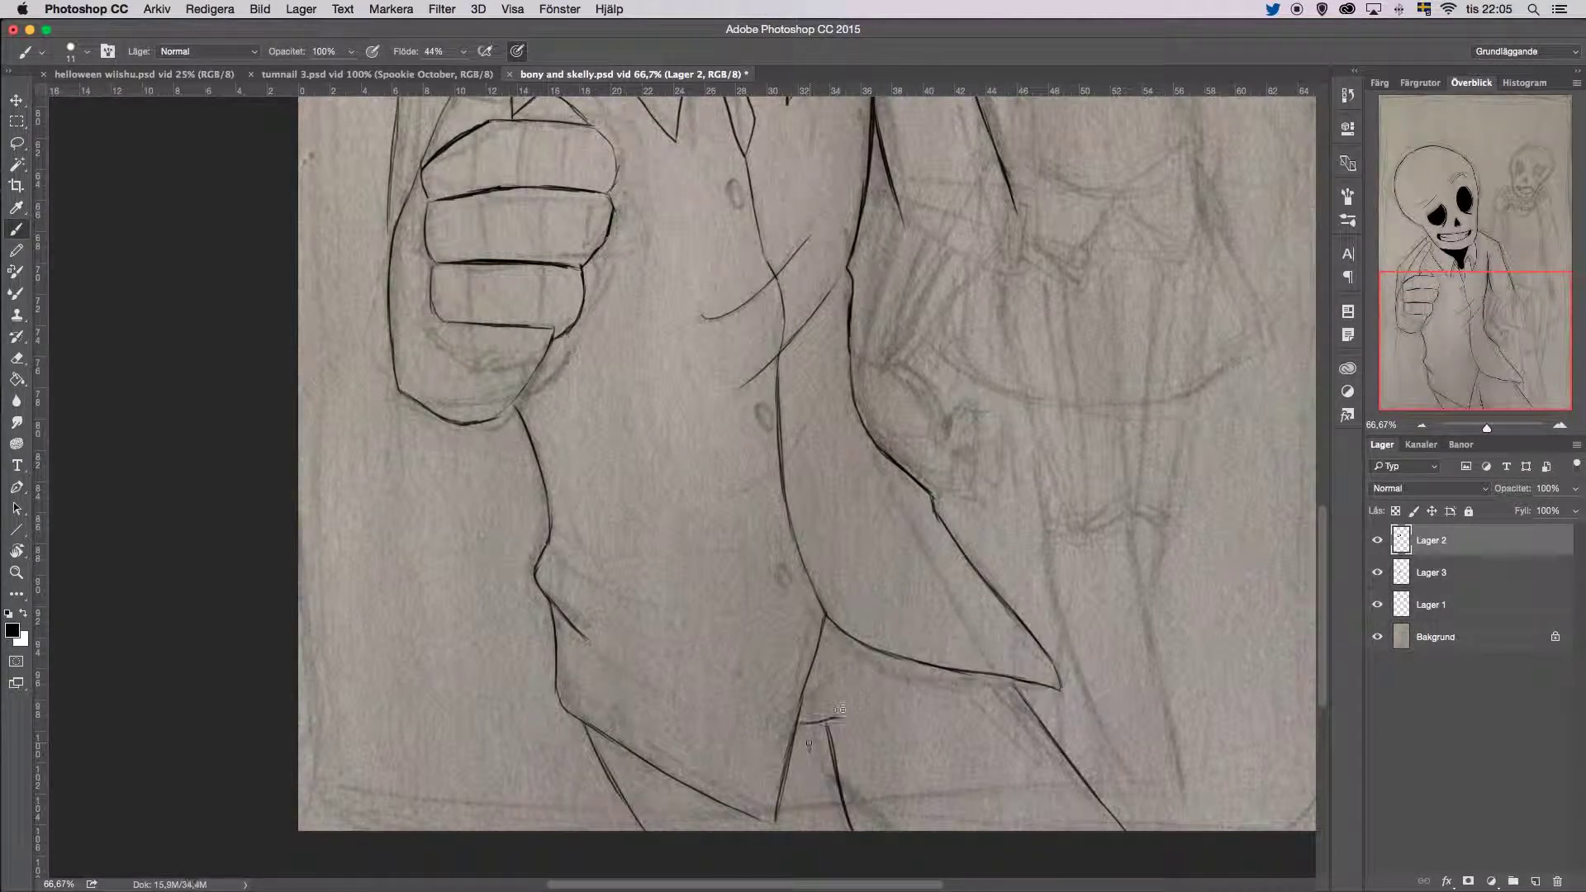
Step: Draw the oval buttons along the shirt front and add crease strokes to the trousers beneath the hem opening
{"action": "left_click_drag", "start_coordinate": [732, 196], "coordinate": [737, 187]}
{"action": "left_click_drag", "start_coordinate": [764, 401], "coordinate": [765, 403]}
{"action": "left_click_drag", "start_coordinate": [790, 557], "coordinate": [842, 659]}
{"action": "scroll", "coordinate": [791, 572], "scroll_direction": "up", "scroll_amount": 8}
{"action": "scroll", "coordinate": [790, 572], "scroll_direction": "down", "scroll_amount": 9}
{"action": "mouse_move", "coordinate": [859, 601]}
{"action": "left_mouse_down"}
{"action": "mouse_move", "coordinate": [805, 663]}
{"action": "mouse_move", "coordinate": [819, 658]}
{"action": "mouse_move", "coordinate": [816, 675]}
{"action": "left_mouse_up"}
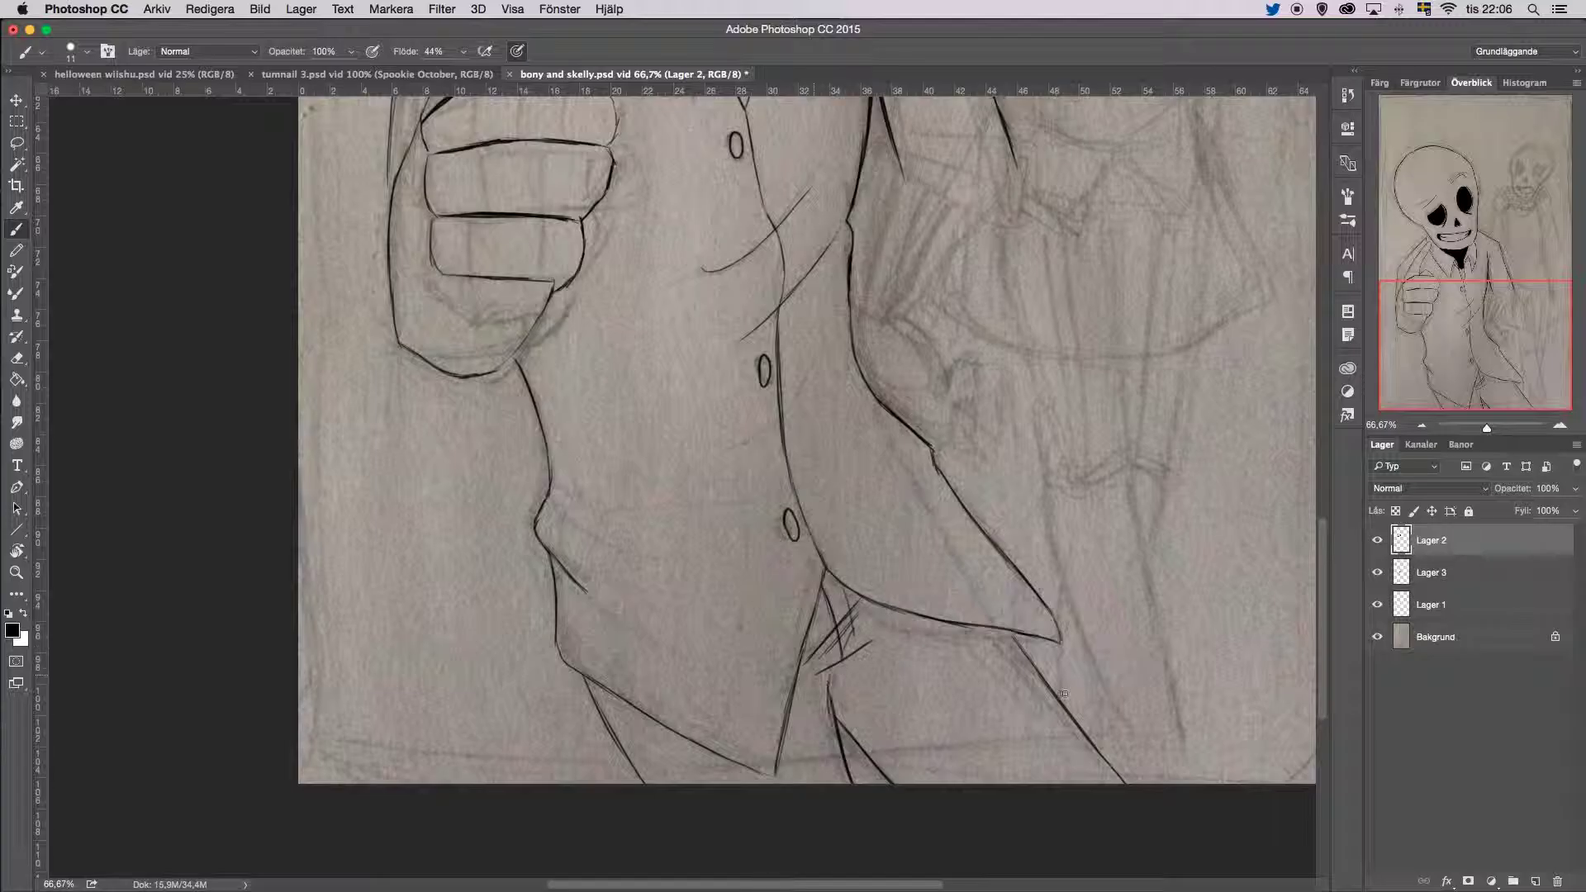
Step: Draw the finger bone divisions across the fist and the joint lines on the thumb on Lager 3
{"action": "key", "text": "alt+bracketleft"}
{"action": "scroll", "coordinate": [440, 628], "scroll_direction": "up", "scroll_amount": 8}
{"action": "left_click_drag", "start_coordinate": [480, 535], "coordinate": [477, 605]}
{"action": "left_click_drag", "start_coordinate": [542, 538], "coordinate": [543, 607]}
{"action": "left_click_drag", "start_coordinate": [477, 532], "coordinate": [473, 471]}
{"action": "left_click_drag", "start_coordinate": [541, 531], "coordinate": [541, 468]}
{"action": "left_click_drag", "start_coordinate": [494, 365], "coordinate": [531, 388]}
{"action": "left_click_drag", "start_coordinate": [529, 318], "coordinate": [562, 342]}
{"action": "mouse_move", "coordinate": [512, 462]}
{"action": "left_mouse_down"}
{"action": "mouse_move", "coordinate": [578, 452]}
{"action": "mouse_move", "coordinate": [588, 472]}
{"action": "left_mouse_up"}
Step: Add a layer directly above the background, fill it with dark blue, and check the line art against it
{"action": "key", "text": "alt+bracketleft"}
{"action": "key", "text": "alt+bracketleft"}
{"action": "scroll", "coordinate": [1074, 701], "scroll_direction": "up", "scroll_amount": 3}
{"action": "left_click", "coordinate": [1538, 882]}
{"action": "key", "text": "super+BackSpace"}
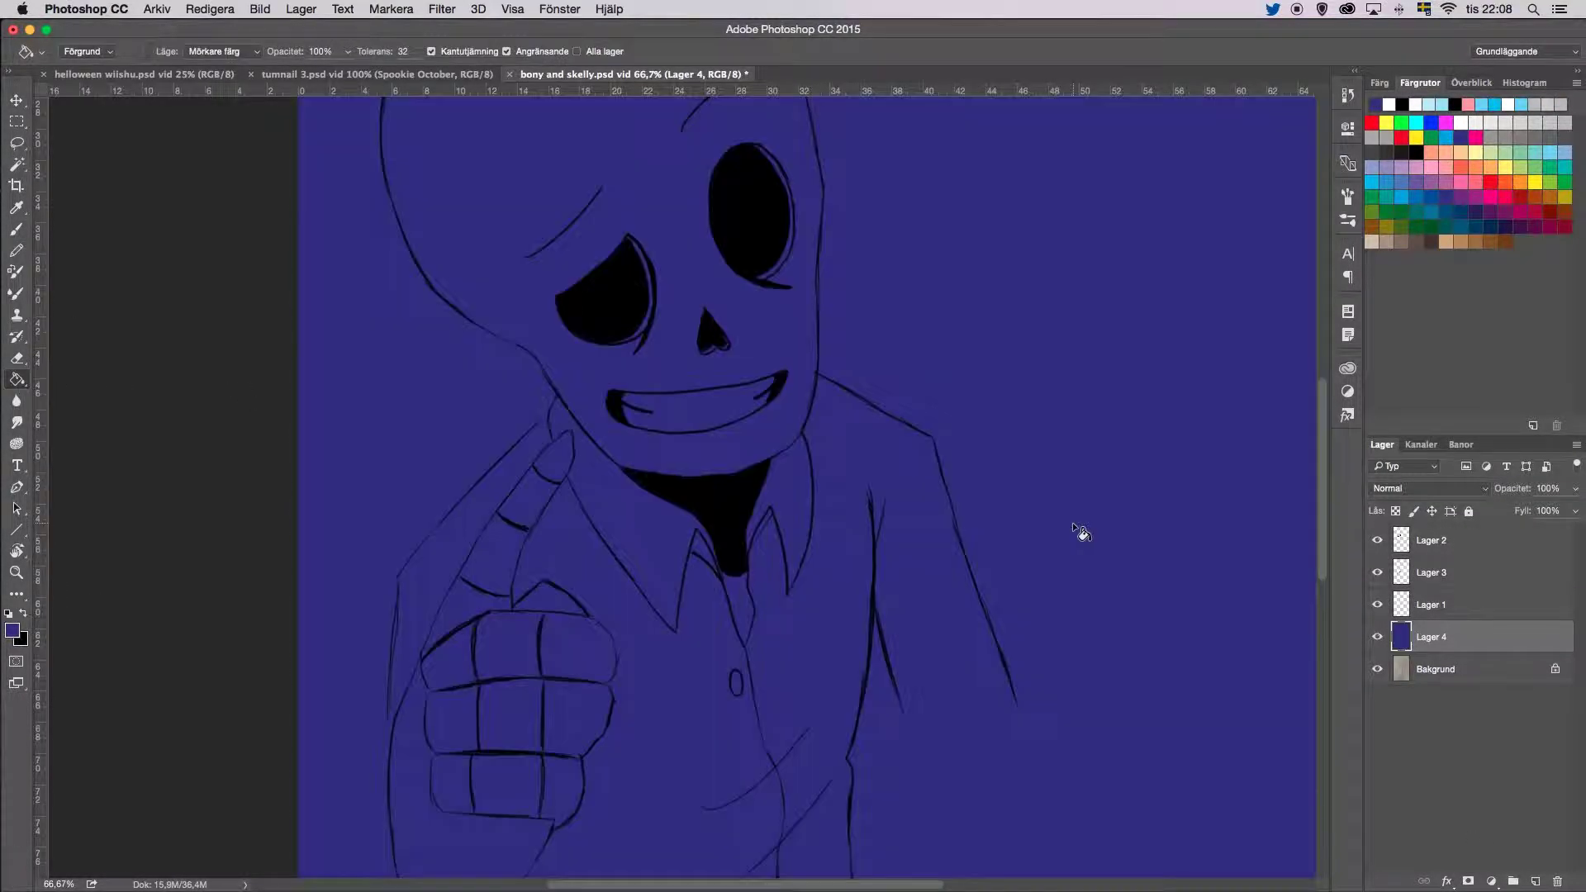
{"action": "left_click", "coordinate": [1420, 541]}
{"action": "scroll", "coordinate": [770, 375], "scroll_direction": "down", "scroll_amount": 6}
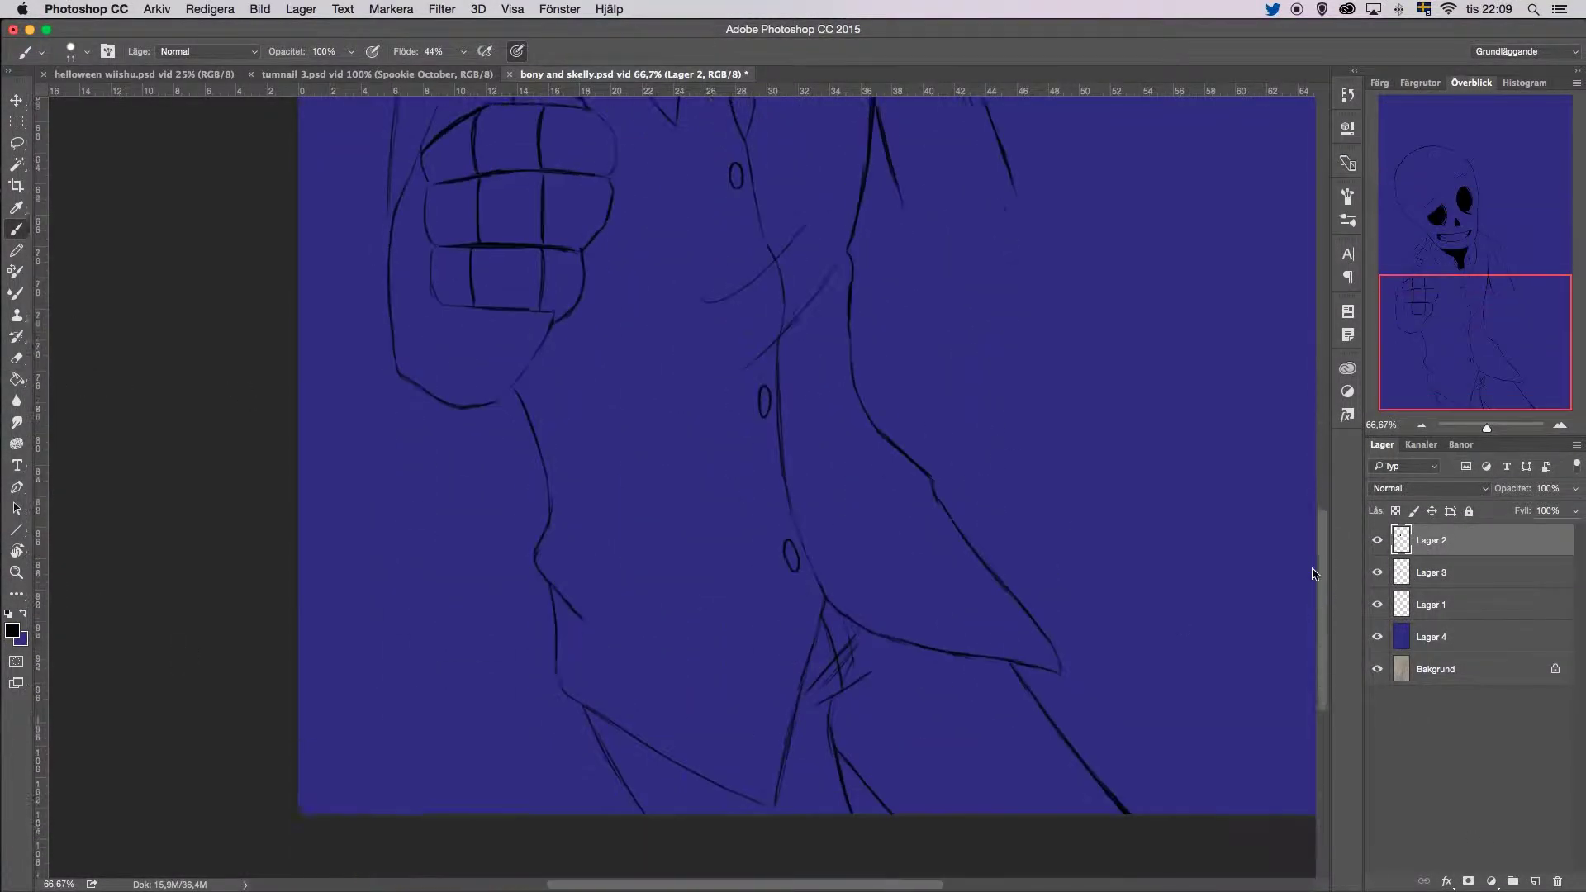
{"action": "scroll", "coordinate": [770, 376], "scroll_direction": "up", "scroll_amount": 4}
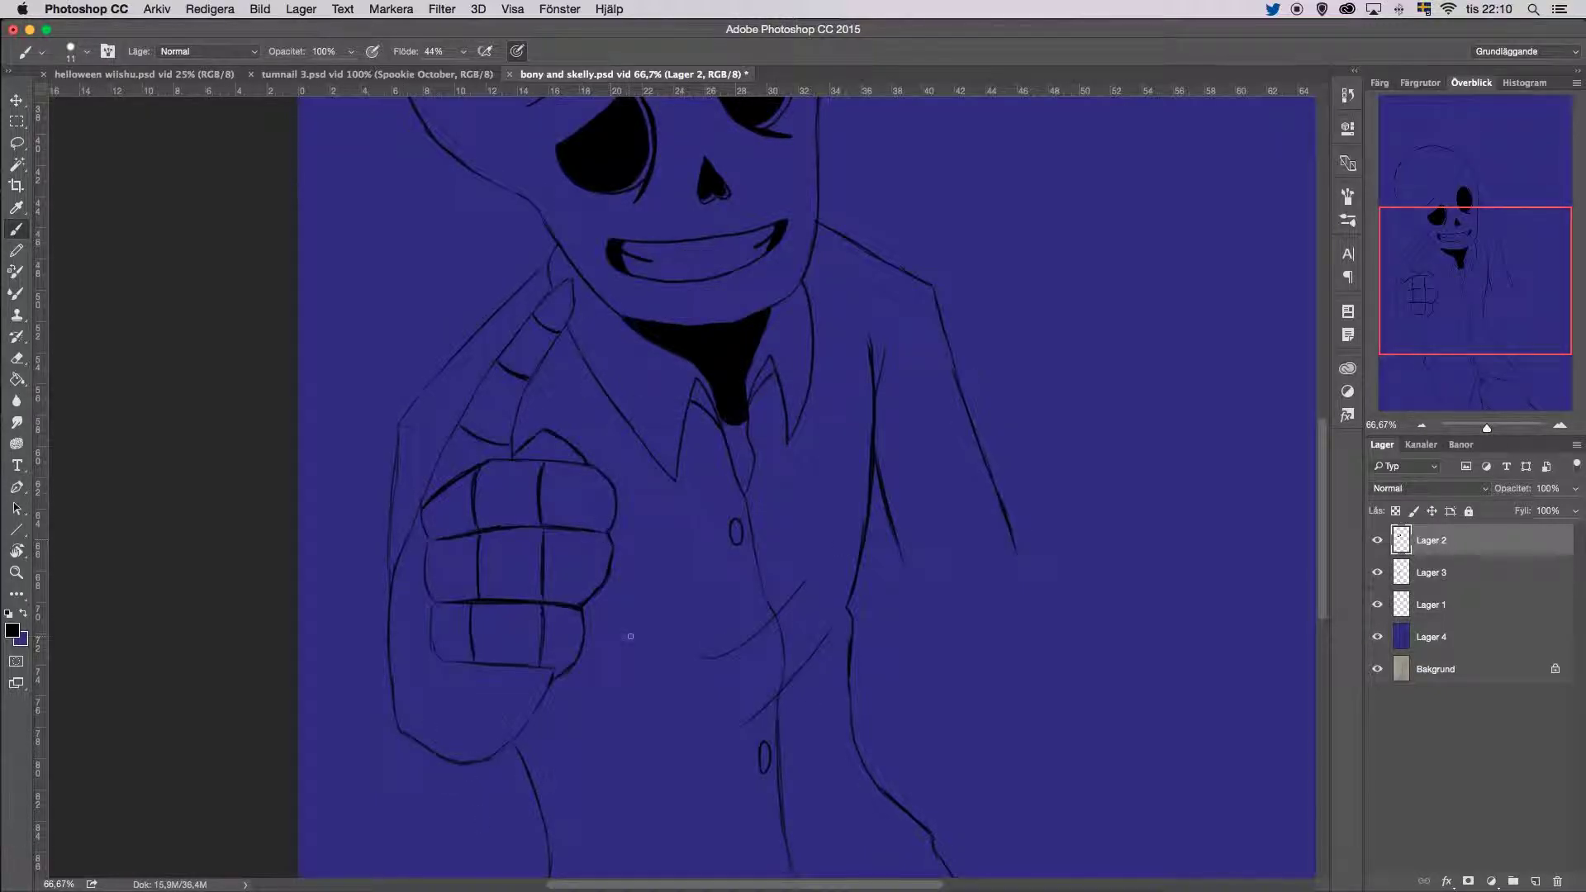
Step: Hide the dark blue Lager 4 and make Lager 3 the active layer
{"action": "left_click", "coordinate": [1377, 637]}
{"action": "scroll", "coordinate": [806, 488], "scroll_direction": "down", "scroll_amount": 3}
{"action": "left_click", "coordinate": [1432, 572]}
{"action": "left_click_drag", "start_coordinate": [875, 475], "coordinate": [863, 539]}
{"action": "left_click_drag", "start_coordinate": [1007, 401], "coordinate": [923, 522]}
{"action": "mouse_move", "coordinate": [915, 528]}
{"action": "left_mouse_down"}
{"action": "mouse_move", "coordinate": [949, 632]}
{"action": "mouse_move", "coordinate": [958, 566]}
{"action": "mouse_move", "coordinate": [949, 599]}
{"action": "left_mouse_up"}
{"action": "key", "text": "alt+super+z"}
{"action": "key", "text": "alt+super+z"}
{"action": "key", "text": "alt+super+z"}
{"action": "mouse_move", "coordinate": [949, 570]}
{"action": "left_mouse_down"}
{"action": "mouse_move", "coordinate": [968, 607]}
{"action": "mouse_move", "coordinate": [937, 636]}
{"action": "left_mouse_up"}
{"action": "left_click_drag", "start_coordinate": [863, 537], "coordinate": [917, 513]}
{"action": "left_click_drag", "start_coordinate": [958, 397], "coordinate": [896, 508]}
{"action": "left_click_drag", "start_coordinate": [900, 376], "coordinate": [1011, 409]}
{"action": "key", "text": "alt+super+z"}
{"action": "left_click_drag", "start_coordinate": [896, 373], "coordinate": [1016, 409]}
{"action": "key", "text": "alt+super+z"}
{"action": "key", "text": "alt+super+z"}
{"action": "key", "text": "alt+super+z"}
{"action": "key", "text": "alt+super+z"}
{"action": "key", "text": "alt+super+z"}
Step: Ink the forearm and hand resting behind the shirt's waist, with the sleeve opening and lengthwise lines inside the forearm
{"action": "left_click_drag", "start_coordinate": [1016, 356], "coordinate": [925, 520]}
{"action": "mouse_move", "coordinate": [896, 375]}
{"action": "left_mouse_down"}
{"action": "mouse_move", "coordinate": [1037, 340]}
{"action": "mouse_move", "coordinate": [1016, 363]}
{"action": "left_mouse_up"}
{"action": "key", "text": "alt+super+z"}
{"action": "key", "text": "alt+super+z"}
{"action": "mouse_move", "coordinate": [922, 521]}
{"action": "left_mouse_down"}
{"action": "mouse_move", "coordinate": [949, 607]}
{"action": "mouse_move", "coordinate": [970, 582]}
{"action": "mouse_move", "coordinate": [948, 636]}
{"action": "left_mouse_up"}
{"action": "left_click_drag", "start_coordinate": [878, 536], "coordinate": [941, 360]}
{"action": "left_click_drag", "start_coordinate": [888, 535], "coordinate": [978, 351]}
{"action": "left_click_drag", "start_coordinate": [875, 467], "coordinate": [900, 372]}
{"action": "left_click_drag", "start_coordinate": [908, 543], "coordinate": [1007, 364]}
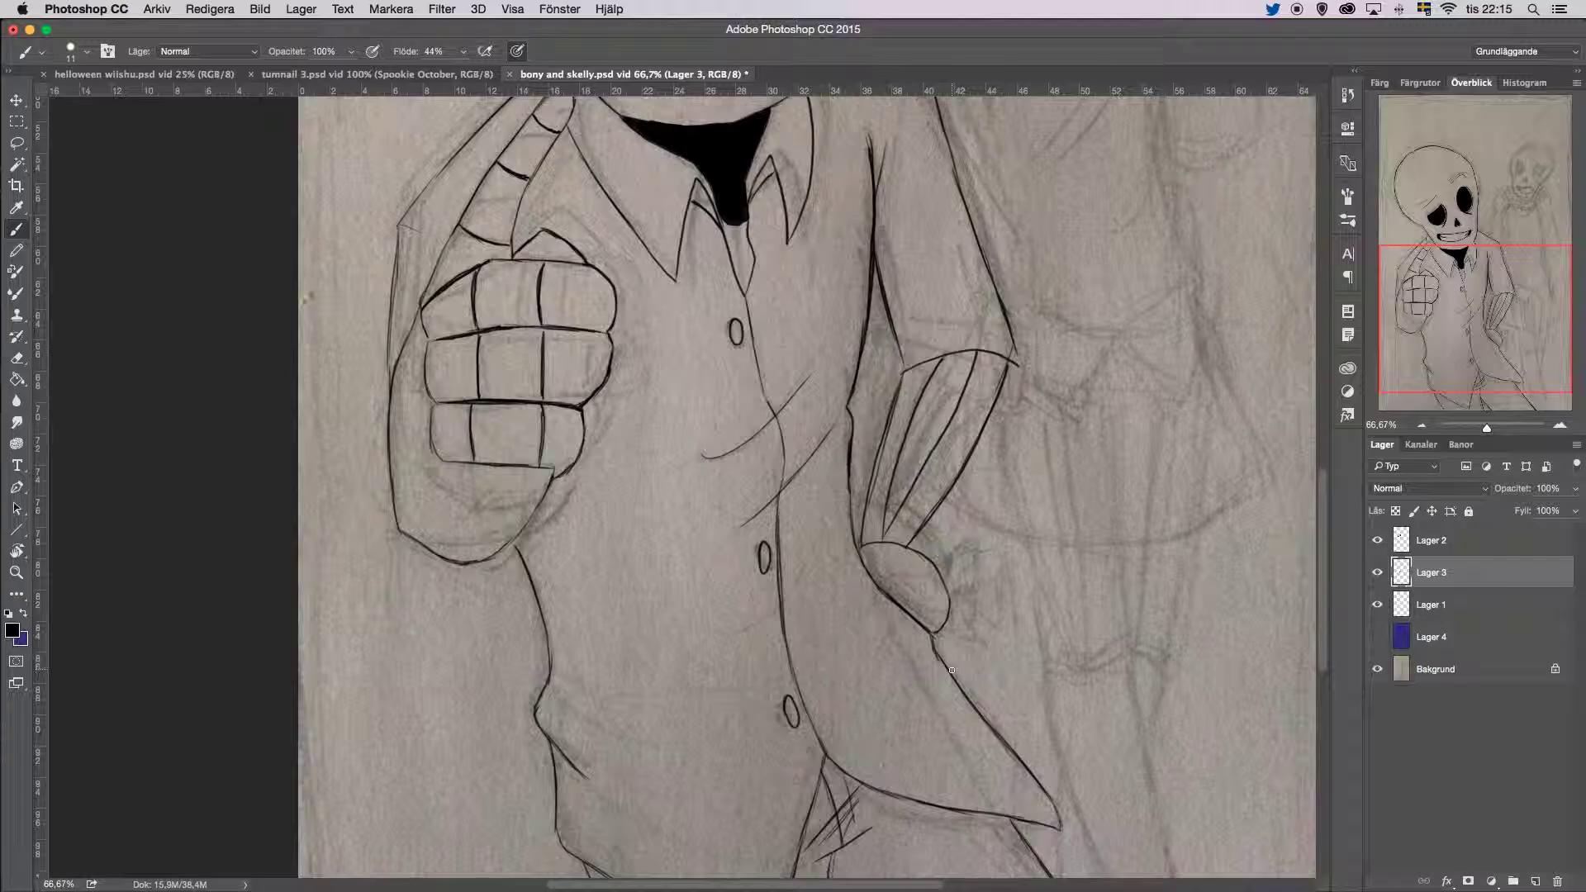
Step: Collect Lager 2, Lager 3 and Lager 1 in a group named bony and add a new layer below it
{"action": "scroll", "coordinate": [952, 669], "scroll_direction": "up", "scroll_amount": 10}
{"action": "key", "text": "super+minus"}
{"action": "key", "text": "super+minus"}
{"action": "key", "text": "super+minus"}
{"action": "left_click", "coordinate": [1431, 540]}
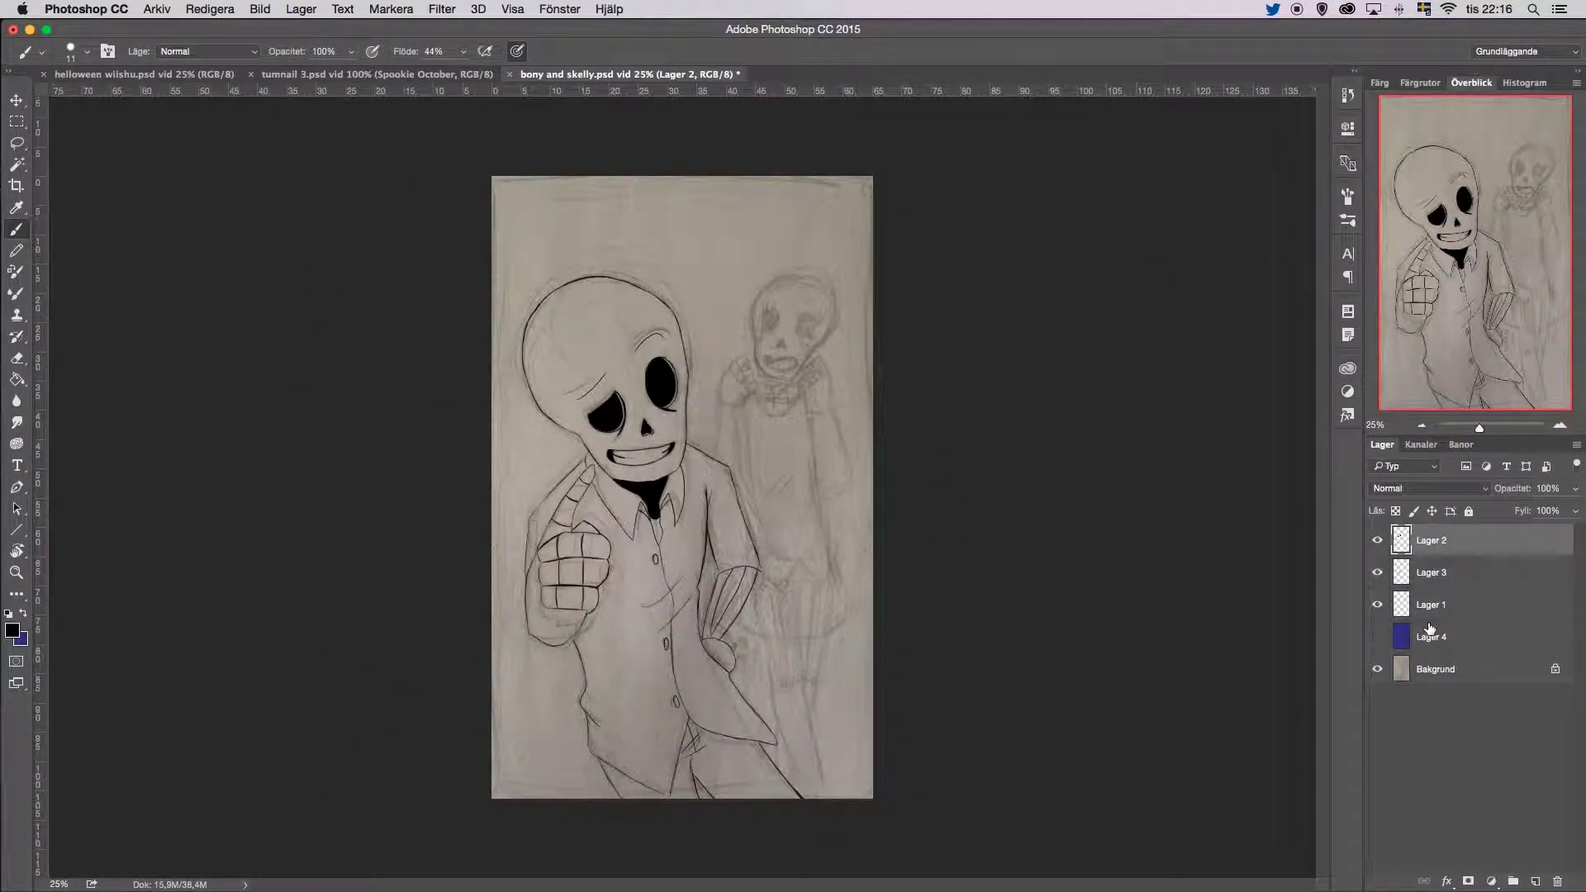
{"action": "left_click", "coordinate": [1376, 636]}
{"action": "left_click", "coordinate": [1377, 637]}
{"action": "left_click", "coordinate": [1431, 604], "text": "shift"}
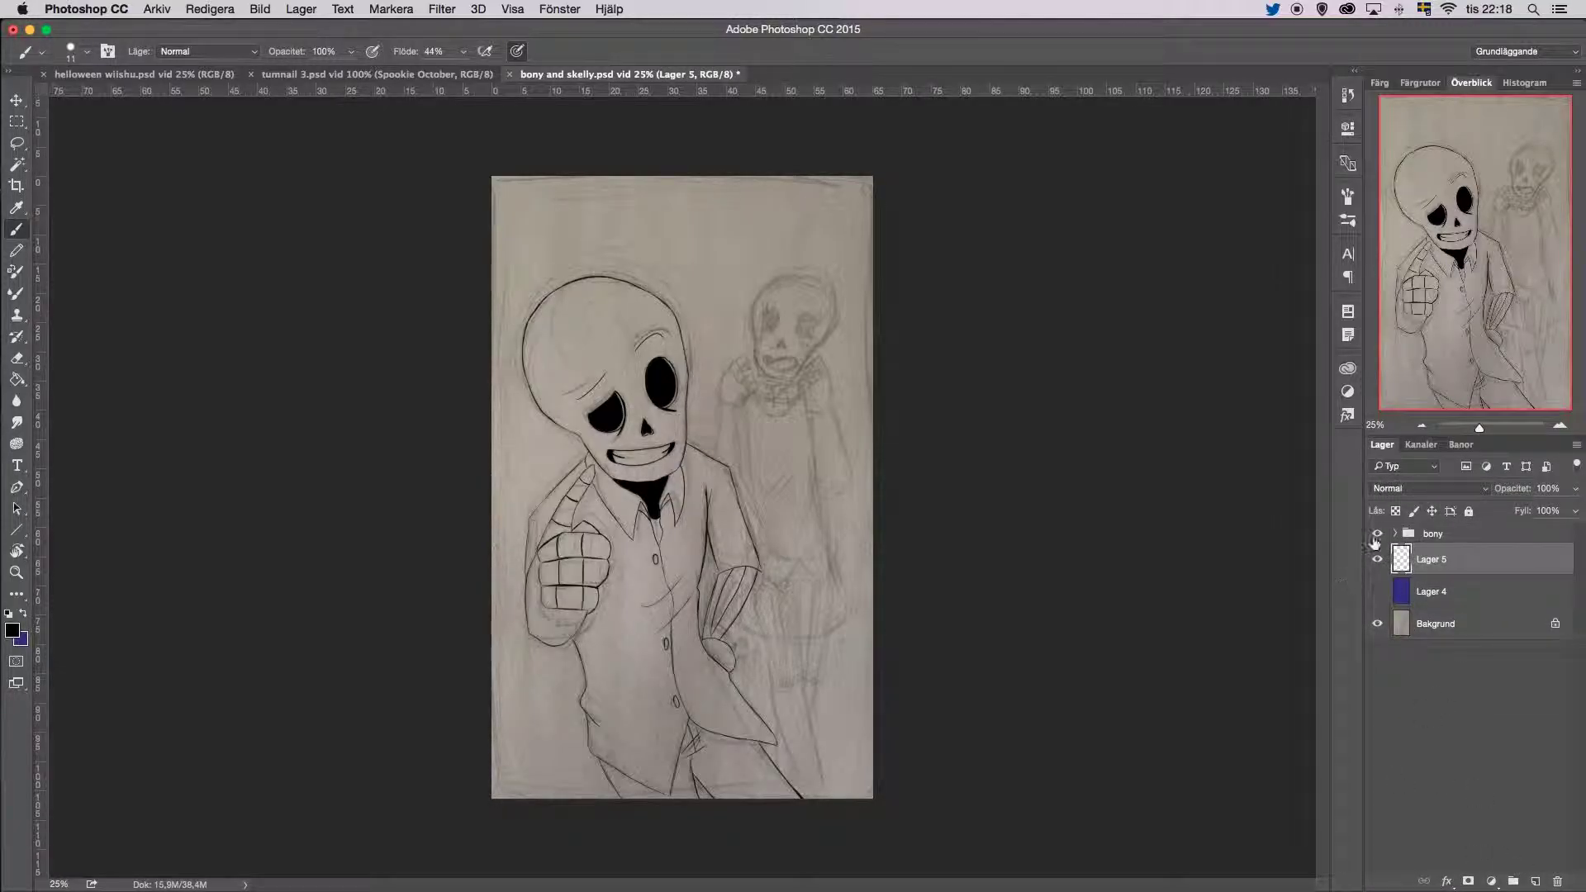
Step: Place Lager 5 in a new group and name the two groups bony "brody" and skelly "sally"
{"action": "left_click", "coordinate": [1512, 881]}
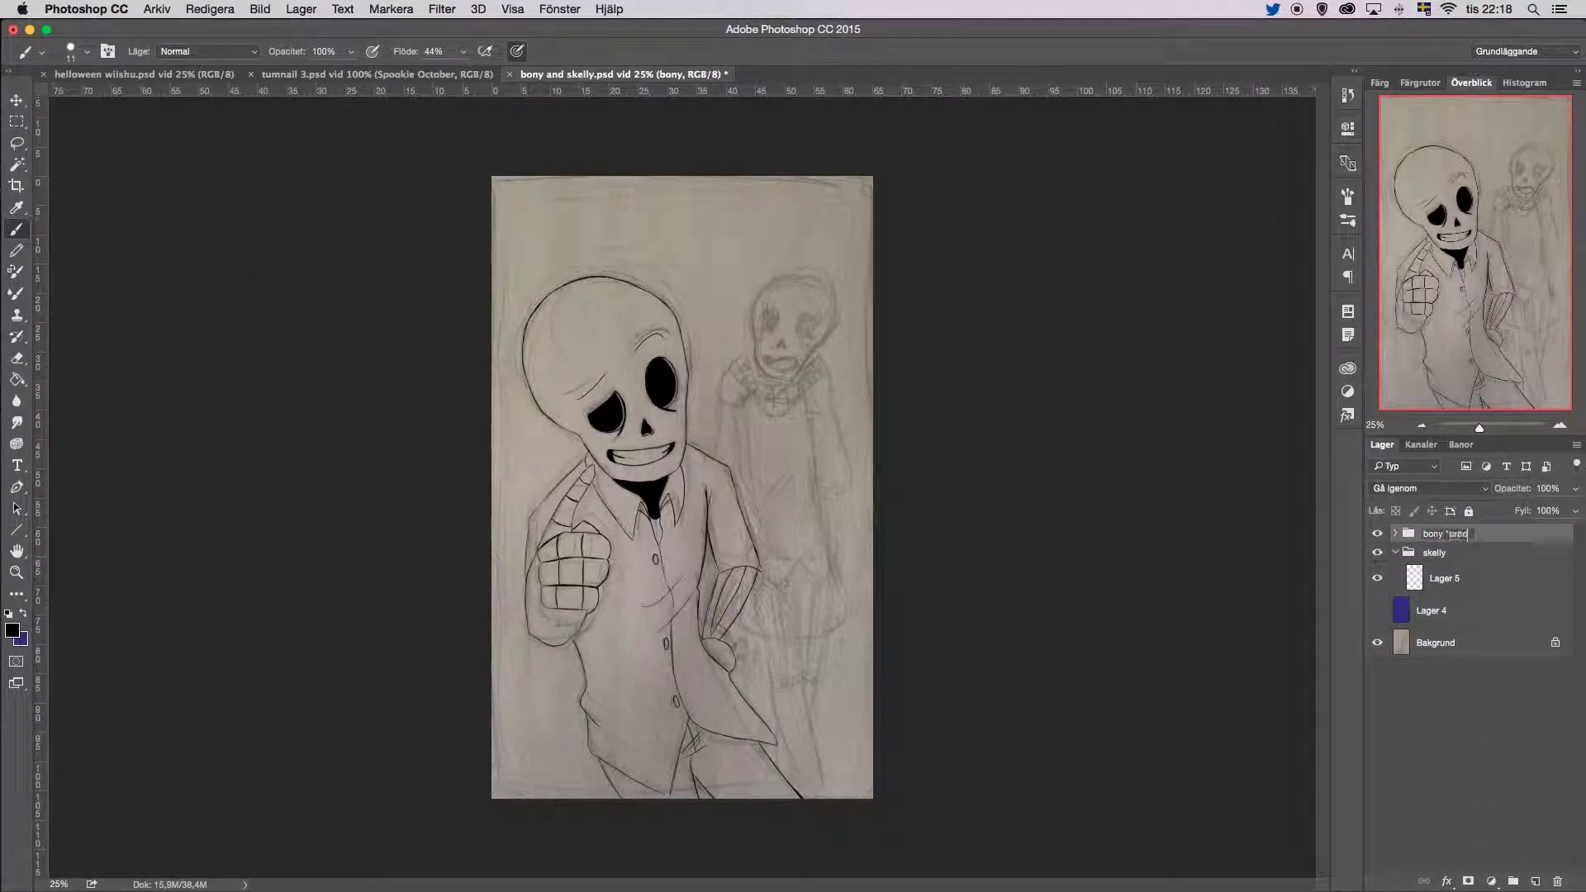
{"action": "type", "text": "y\""}
{"action": "key", "text": "Tab"}
{"action": "type", "text": "\"sally\""}
{"action": "key", "text": "Return"}
Step: Show the dark blue layer and warp the lower part of the Lager 2 line art
{"action": "left_click", "coordinate": [1377, 610]}
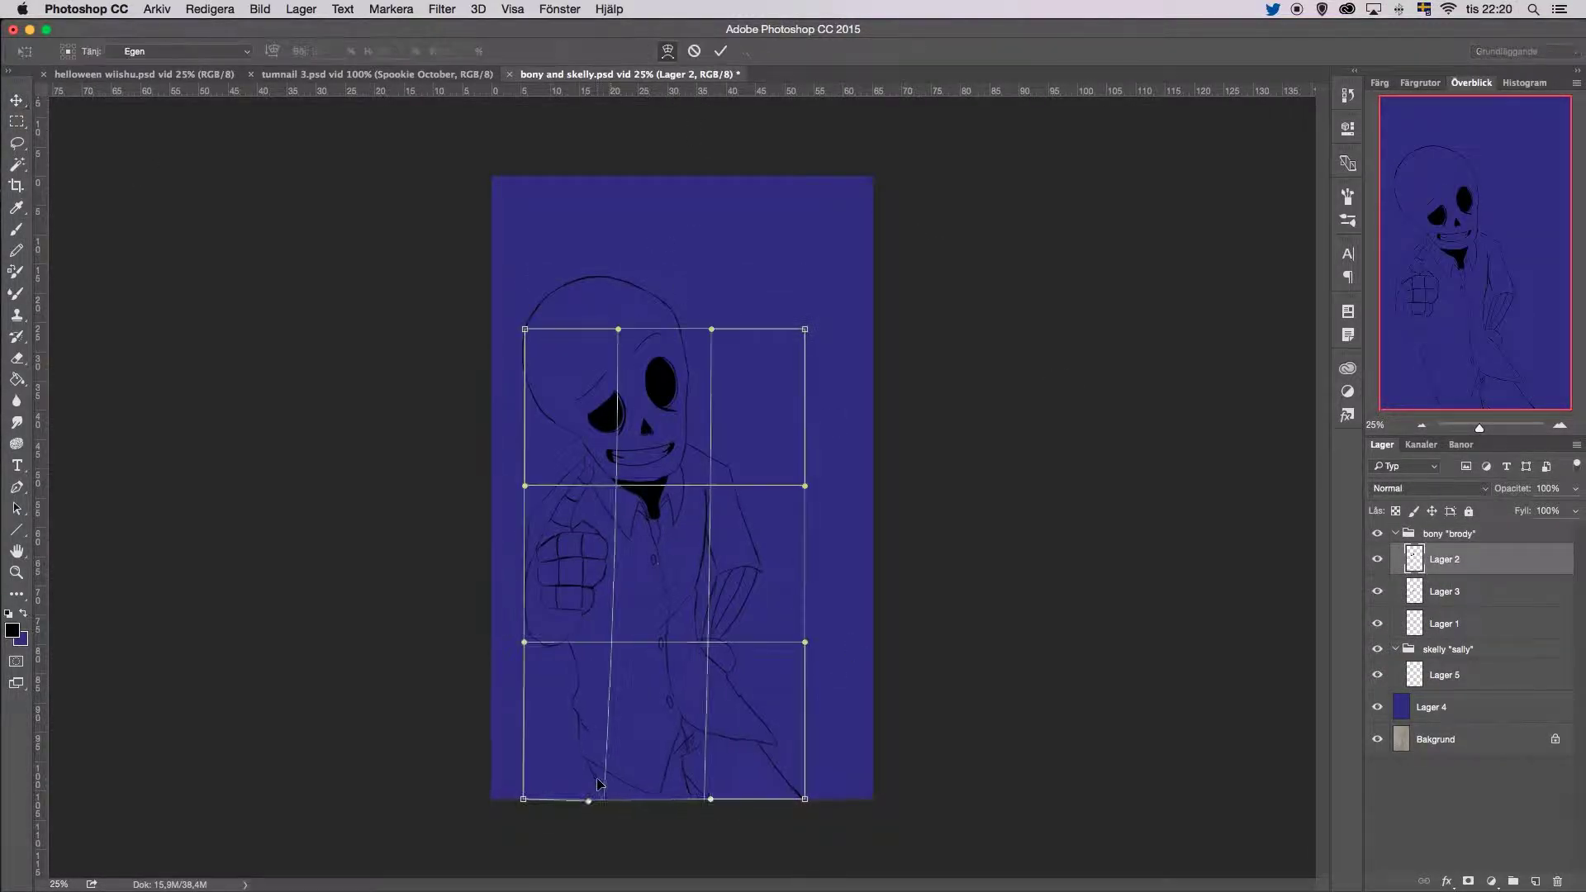
{"action": "key", "text": "Return"}
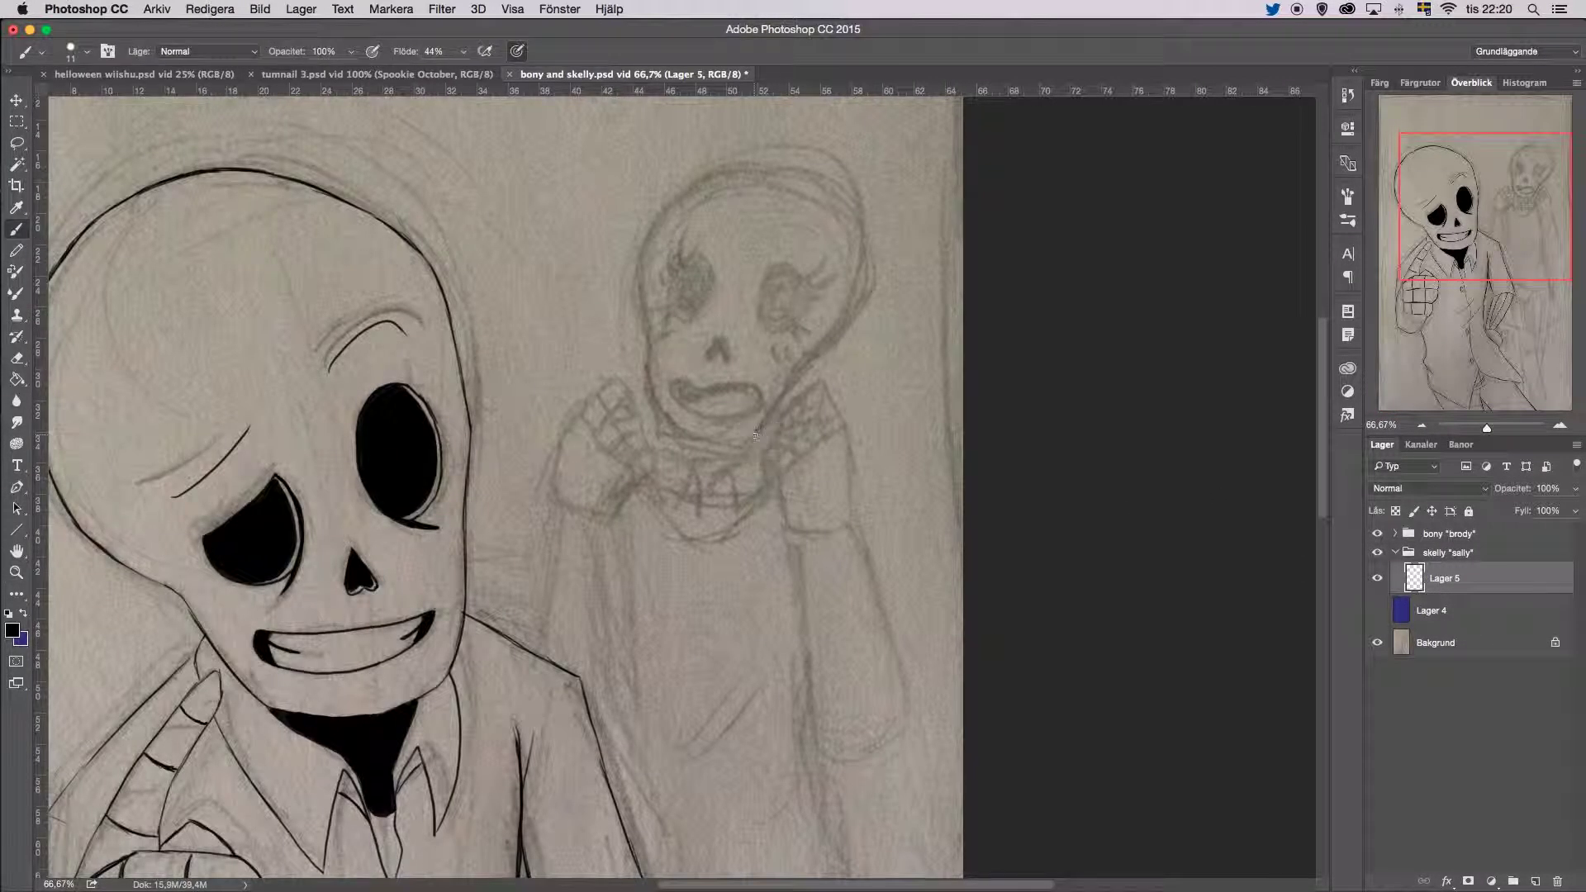
Step: Ink the smaller skull on Lager 5: head outline, black eye sockets, eyelashes, nose and open mouth
{"action": "left_click_drag", "start_coordinate": [649, 244], "coordinate": [753, 161]}
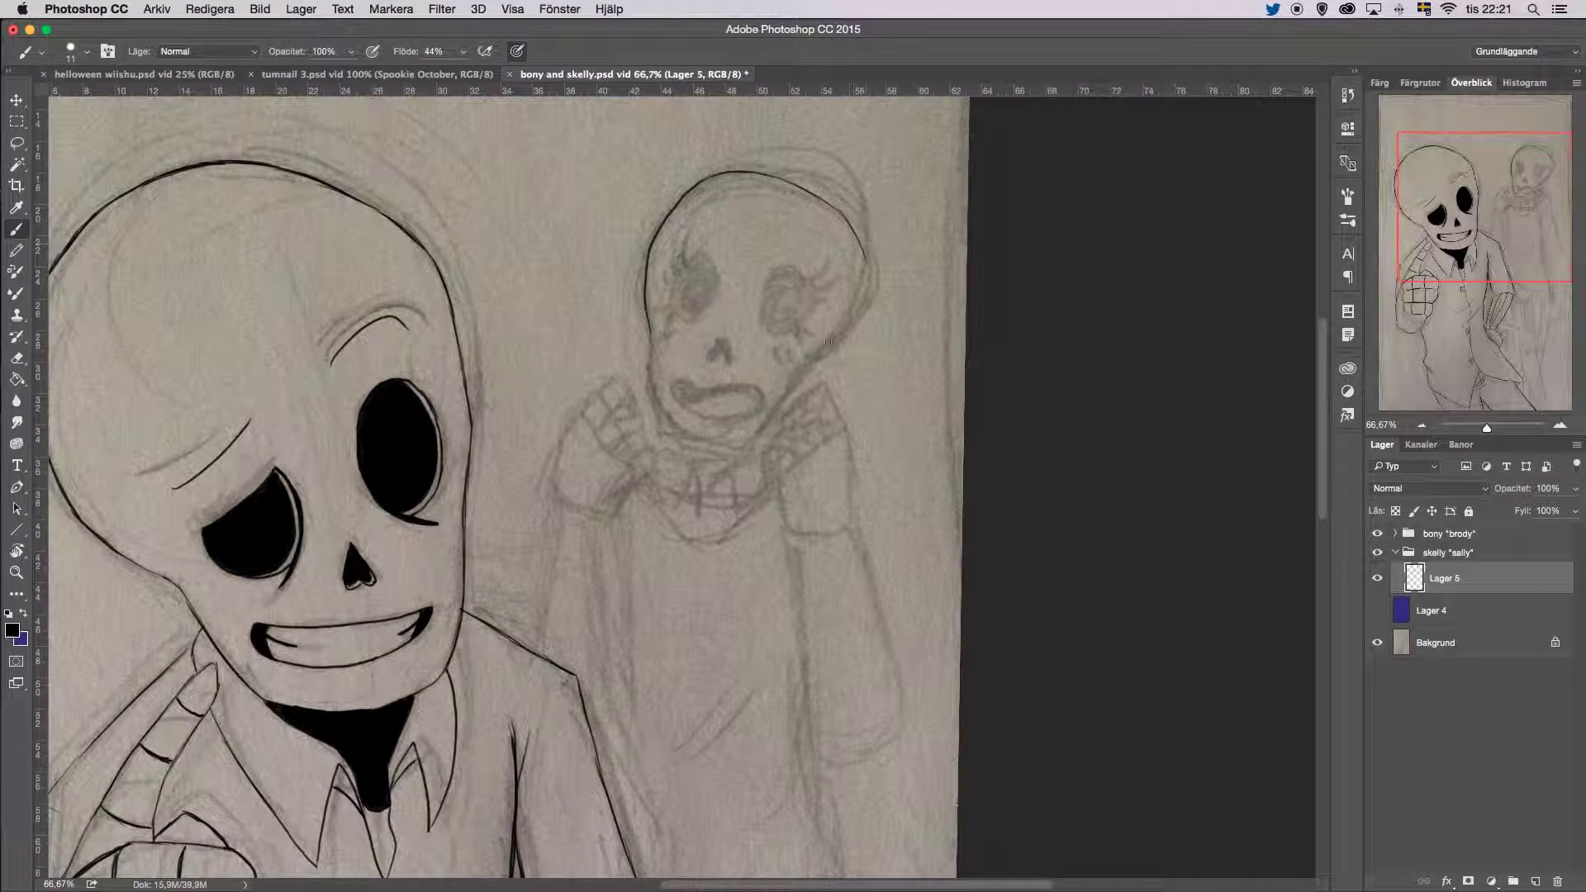
{"action": "mouse_move", "coordinate": [827, 340]}
{"action": "left_mouse_down"}
{"action": "mouse_move", "coordinate": [673, 421]}
{"action": "mouse_move", "coordinate": [793, 371]}
{"action": "mouse_move", "coordinate": [693, 256]}
{"action": "mouse_move", "coordinate": [785, 427]}
{"action": "mouse_move", "coordinate": [824, 266]}
{"action": "mouse_move", "coordinate": [677, 242]}
{"action": "left_mouse_up"}
{"action": "left_click_drag", "start_coordinate": [676, 503], "coordinate": [702, 360]}
{"action": "mouse_move", "coordinate": [767, 319]}
{"action": "left_mouse_down"}
{"action": "mouse_move", "coordinate": [792, 284]}
{"action": "mouse_move", "coordinate": [781, 331]}
{"action": "left_mouse_up"}
{"action": "mouse_move", "coordinate": [673, 289]}
{"action": "left_mouse_down"}
{"action": "mouse_move", "coordinate": [691, 303]}
{"action": "mouse_move", "coordinate": [701, 264]}
{"action": "left_mouse_up"}
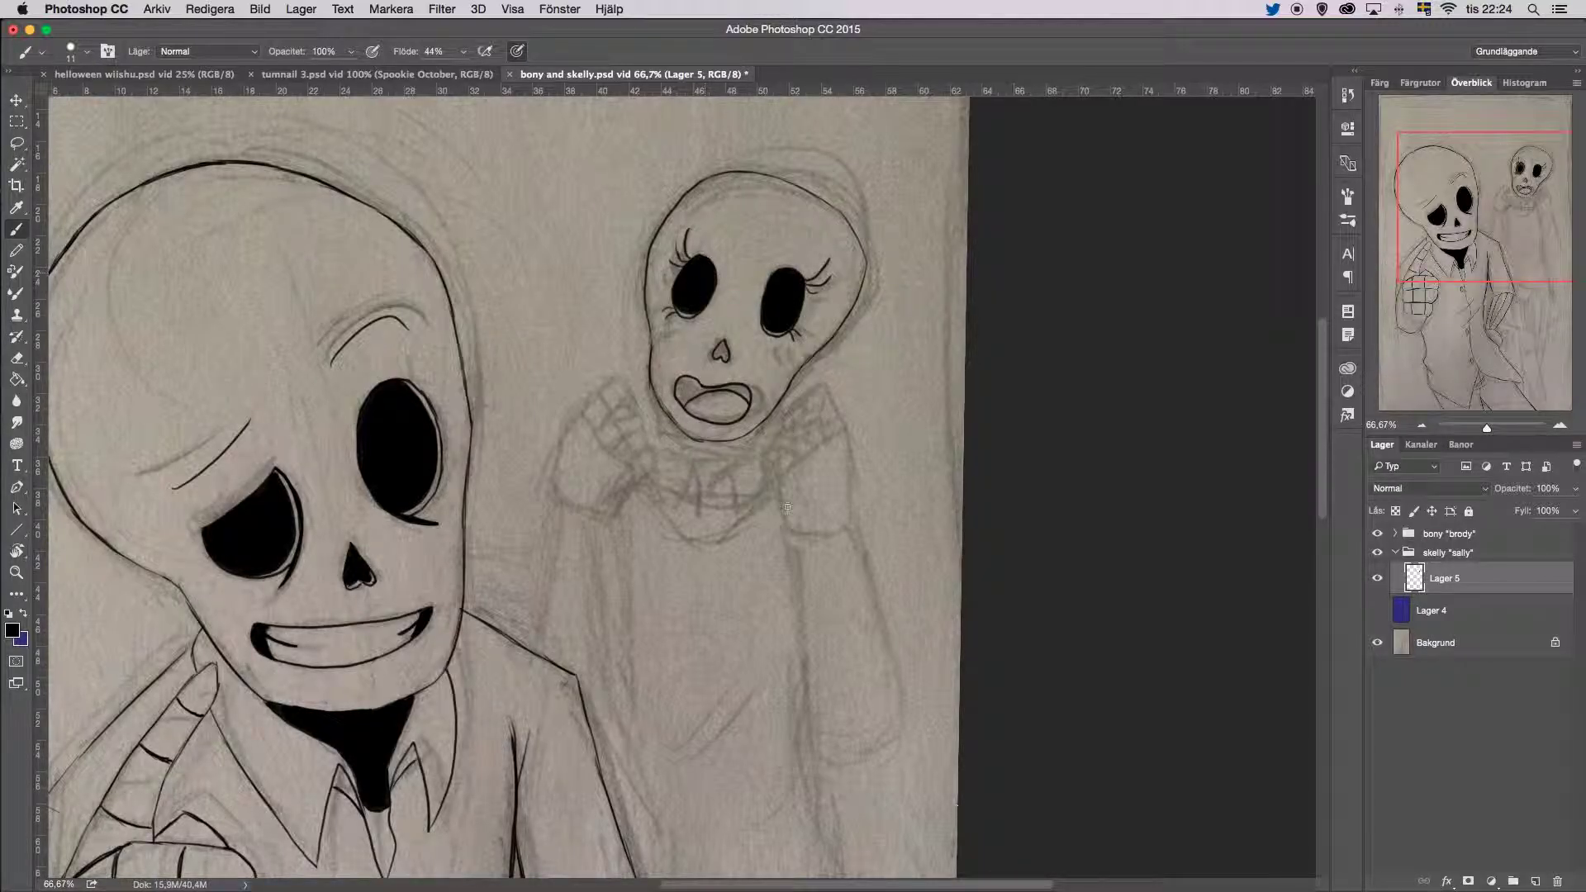
Step: Hide the bony "brody" group and ink the smaller skeleton's neckline and torso side on a new layer
{"action": "left_click", "coordinate": [1376, 533]}
{"action": "scroll", "coordinate": [721, 429], "scroll_direction": "down", "scroll_amount": 3}
{"action": "left_click_drag", "start_coordinate": [818, 405], "coordinate": [797, 698]}
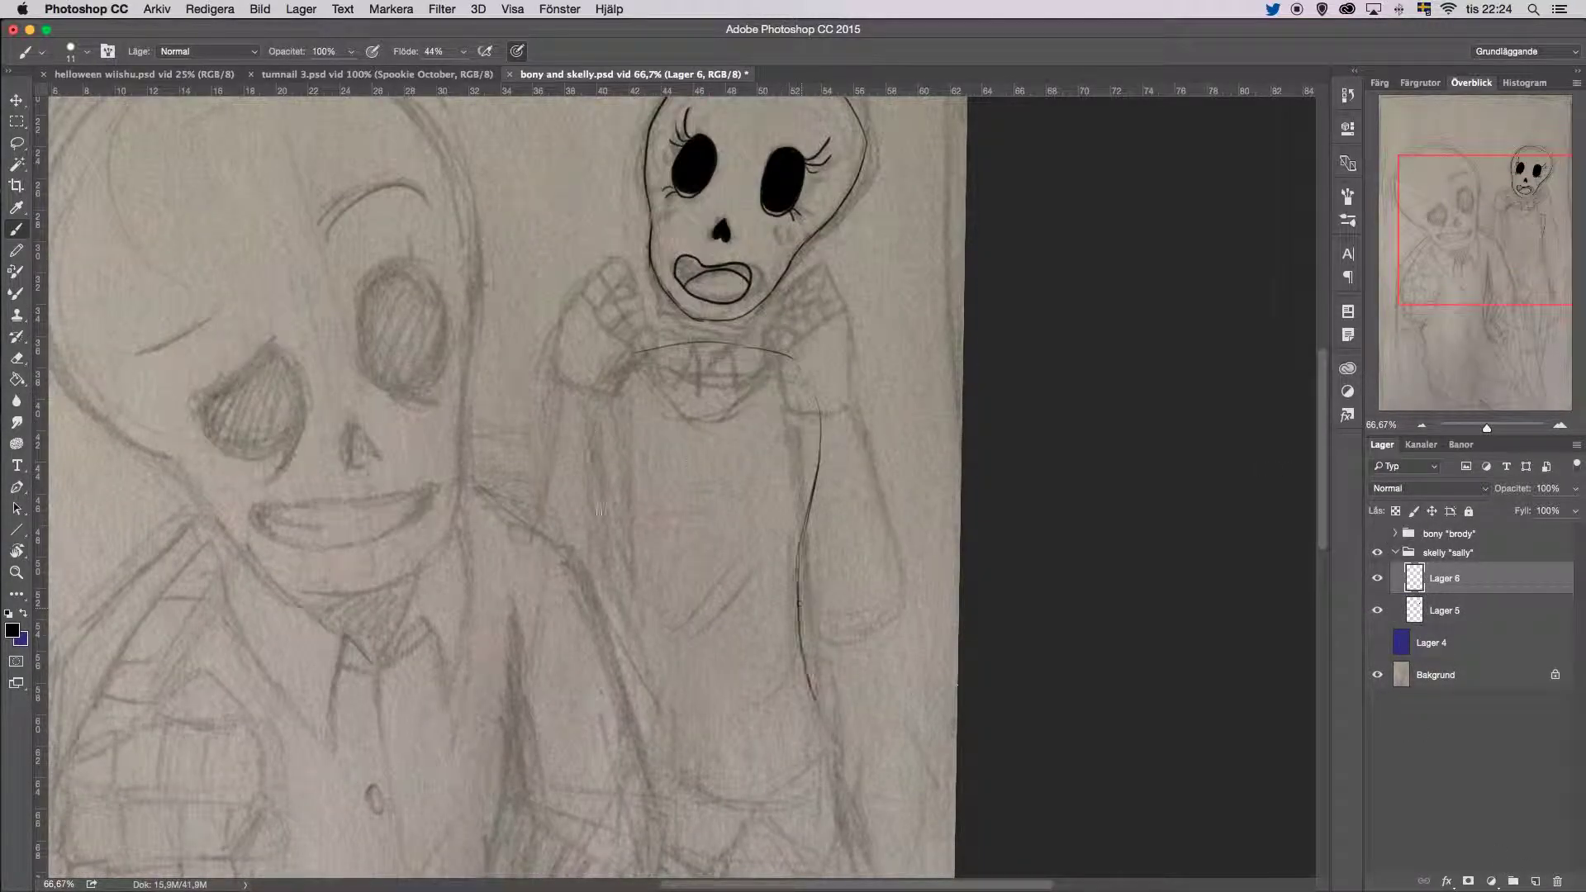
Step: Ink the curved waistline of the smaller skeleton's dress and the zigzag edge below it on Lager 6
{"action": "scroll", "coordinate": [718, 495], "scroll_direction": "down", "scroll_amount": 4}
{"action": "left_click_drag", "start_coordinate": [640, 613], "coordinate": [693, 630]}
{"action": "left_click_drag", "start_coordinate": [817, 545], "coordinate": [835, 578]}
{"action": "left_click_drag", "start_coordinate": [834, 578], "coordinate": [719, 631]}
{"action": "left_click_drag", "start_coordinate": [644, 673], "coordinate": [751, 630]}
{"action": "left_click_drag", "start_coordinate": [751, 628], "coordinate": [834, 660]}
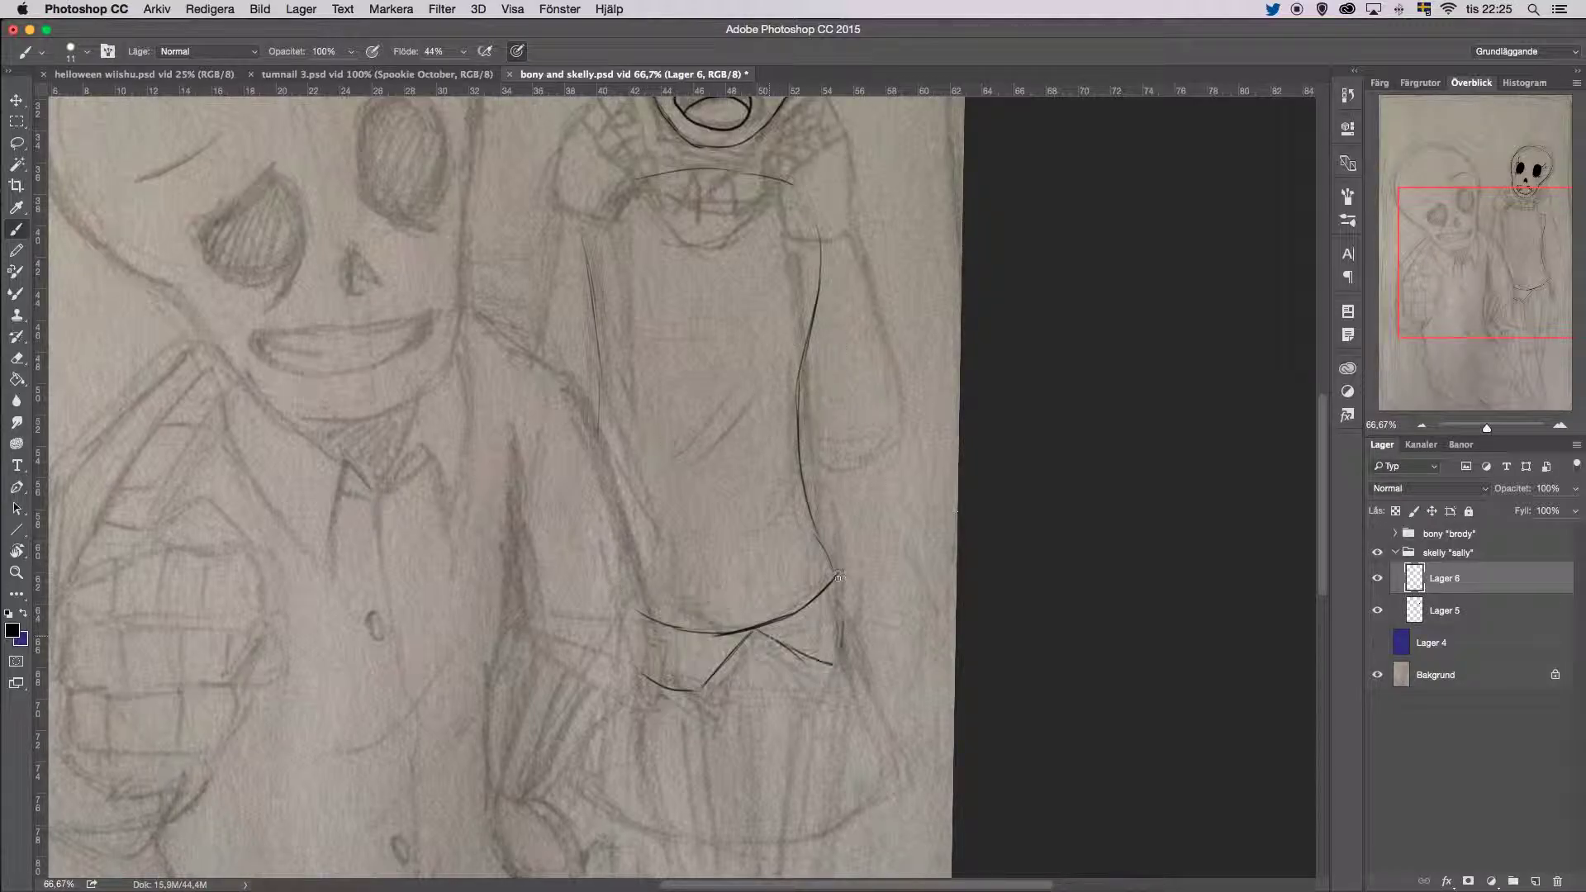
Step: Finish the side edge below the smaller skeleton's waist, ink her pointed collar with a button, and fill the neck opening black
{"action": "left_click_drag", "start_coordinate": [838, 574], "coordinate": [842, 657]}
{"action": "scroll", "coordinate": [837, 521], "scroll_direction": "up", "scroll_amount": 3}
{"action": "mouse_move", "coordinate": [641, 351]}
{"action": "left_mouse_down"}
{"action": "mouse_move", "coordinate": [768, 412]}
{"action": "mouse_move", "coordinate": [665, 322]}
{"action": "mouse_move", "coordinate": [747, 408]}
{"action": "mouse_move", "coordinate": [681, 325]}
{"action": "mouse_move", "coordinate": [758, 326]}
{"action": "mouse_move", "coordinate": [702, 368]}
{"action": "mouse_move", "coordinate": [713, 406]}
{"action": "left_mouse_up"}
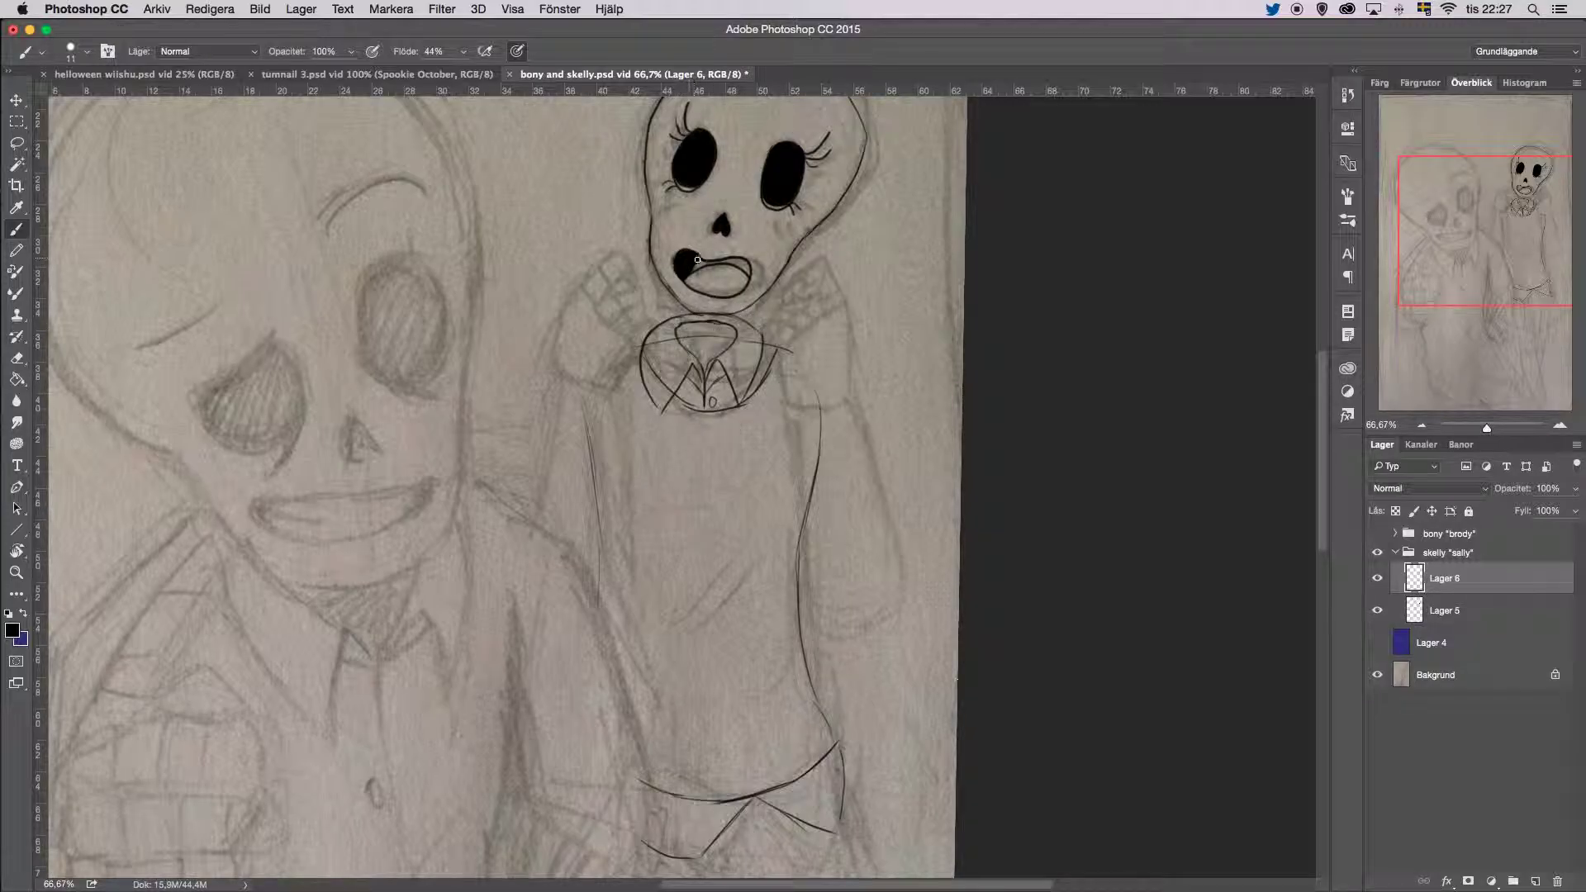
{"action": "mouse_move", "coordinate": [681, 326]}
{"action": "left_mouse_down"}
{"action": "mouse_move", "coordinate": [702, 363]}
{"action": "mouse_move", "coordinate": [723, 343]}
{"action": "left_mouse_up"}
{"action": "mouse_move", "coordinate": [675, 396]}
{"action": "left_mouse_down"}
{"action": "mouse_move", "coordinate": [761, 378]}
{"action": "mouse_move", "coordinate": [748, 410]}
{"action": "left_mouse_up"}
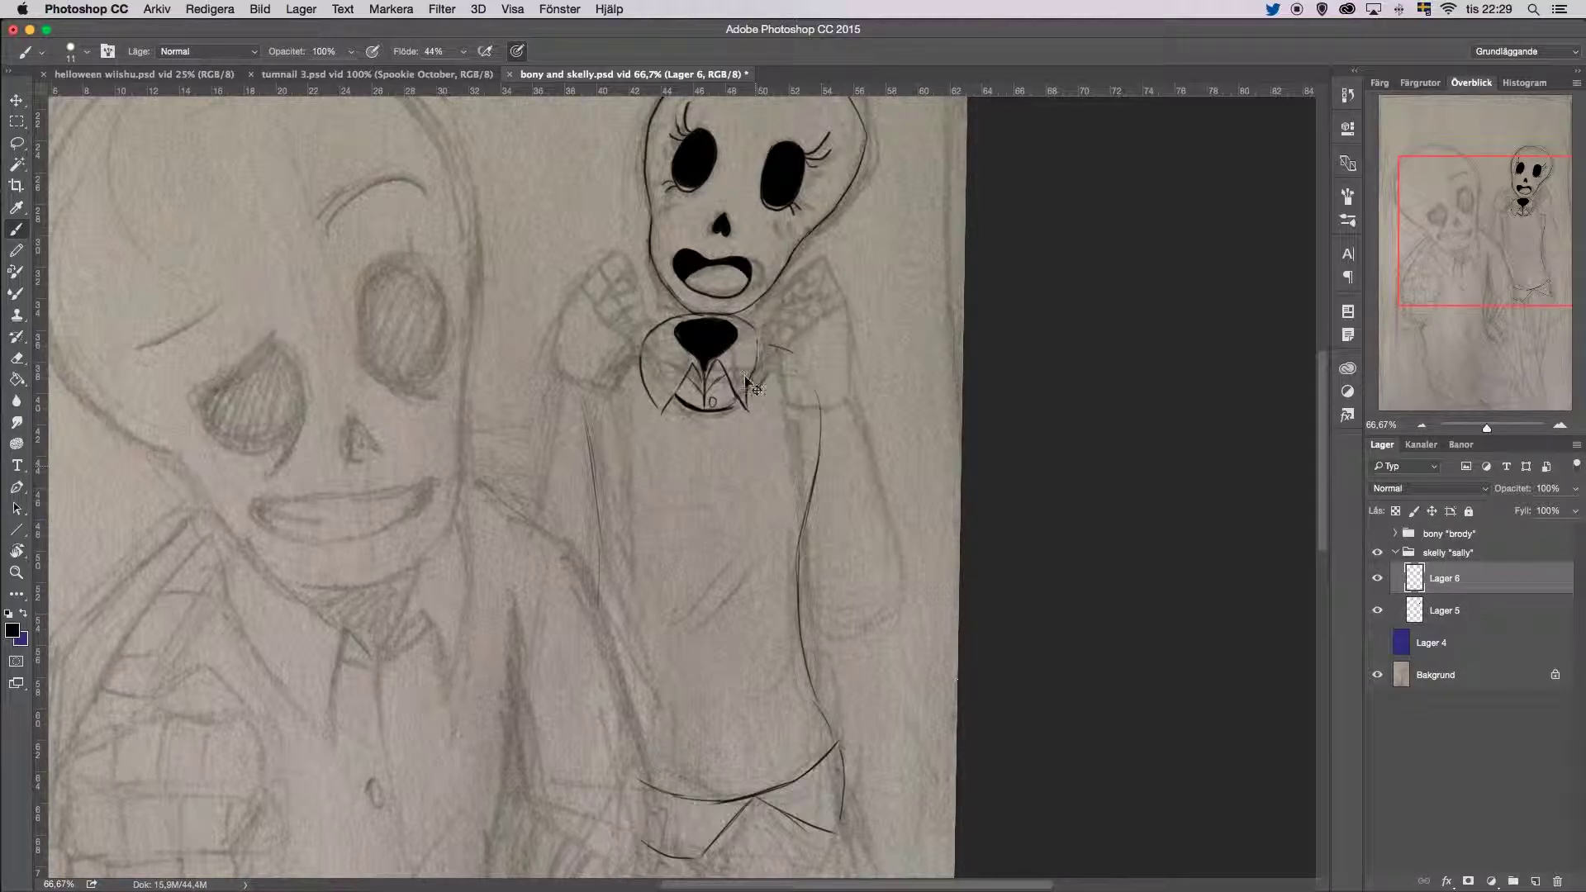
Step: Show the bony "brody" group again and ink the sleeves of the smaller skeleton's two raised arms
{"action": "mouse_move", "coordinate": [848, 398]}
{"action": "left_mouse_down"}
{"action": "mouse_move", "coordinate": [811, 549]}
{"action": "mouse_move", "coordinate": [826, 595]}
{"action": "mouse_move", "coordinate": [891, 553]}
{"action": "left_mouse_up"}
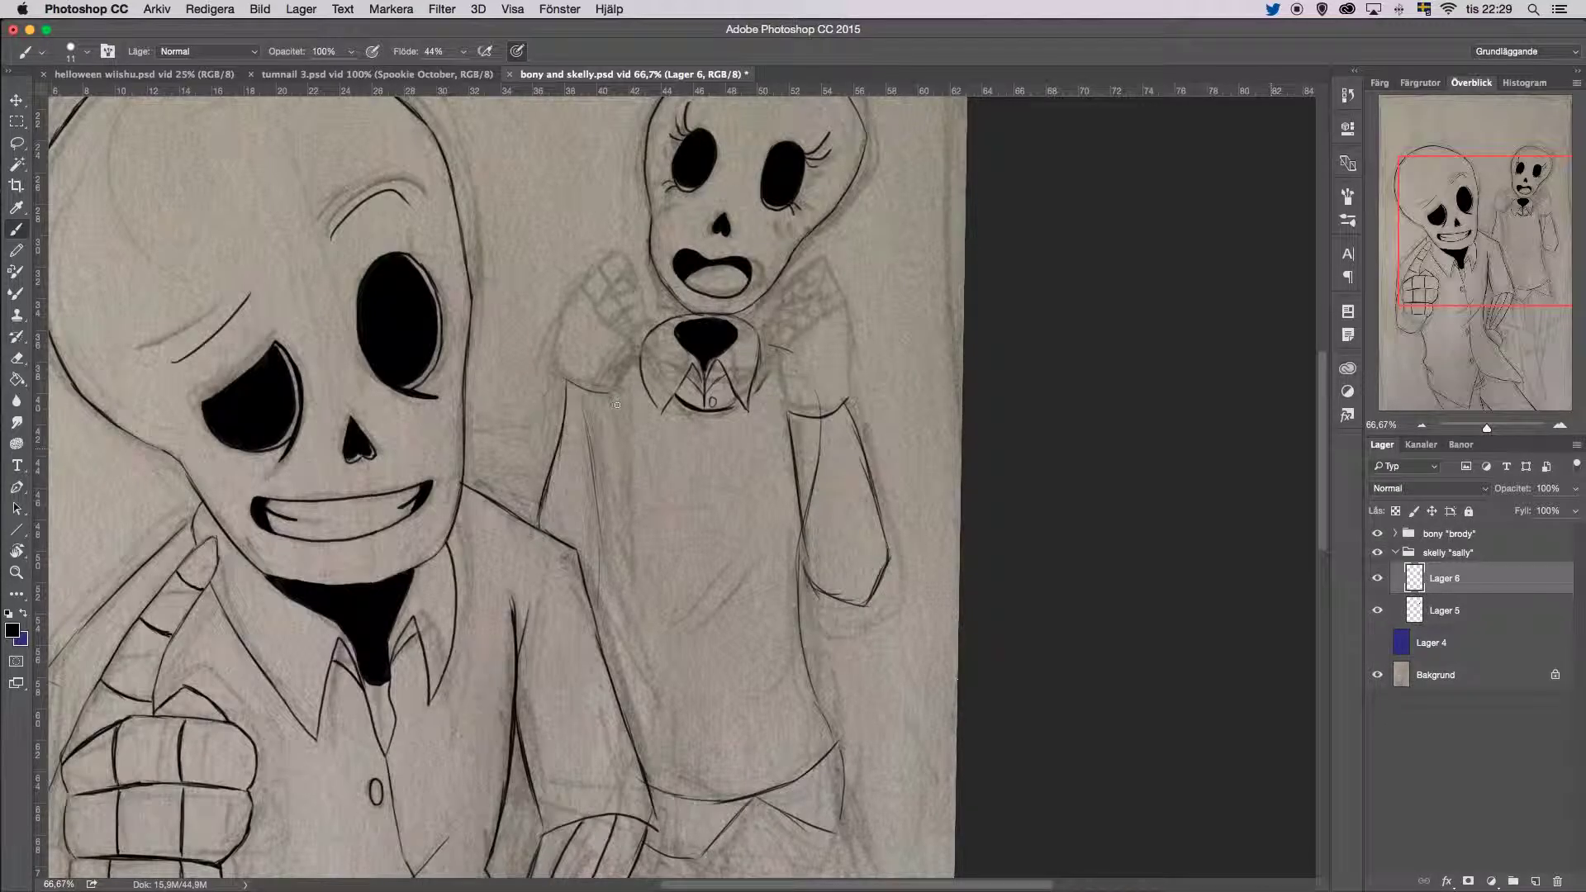
{"action": "left_click_drag", "start_coordinate": [591, 397], "coordinate": [620, 599]}
{"action": "left_click_drag", "start_coordinate": [849, 403], "coordinate": [788, 414]}
Step: Ink the smaller skeleton's two raised fists, with the hand sides and curled fingers
{"action": "left_click_drag", "start_coordinate": [844, 310], "coordinate": [850, 403]}
{"action": "left_click_drag", "start_coordinate": [776, 355], "coordinate": [788, 412]}
{"action": "left_click_drag", "start_coordinate": [846, 306], "coordinate": [806, 327]}
{"action": "left_click_drag", "start_coordinate": [793, 357], "coordinate": [773, 321]}
{"action": "left_click_drag", "start_coordinate": [578, 291], "coordinate": [569, 385]}
{"action": "left_click_drag", "start_coordinate": [615, 390], "coordinate": [621, 339]}
{"action": "mouse_move", "coordinate": [628, 293]}
{"action": "left_mouse_down"}
{"action": "mouse_move", "coordinate": [636, 312]}
{"action": "mouse_move", "coordinate": [626, 285]}
{"action": "left_mouse_up"}
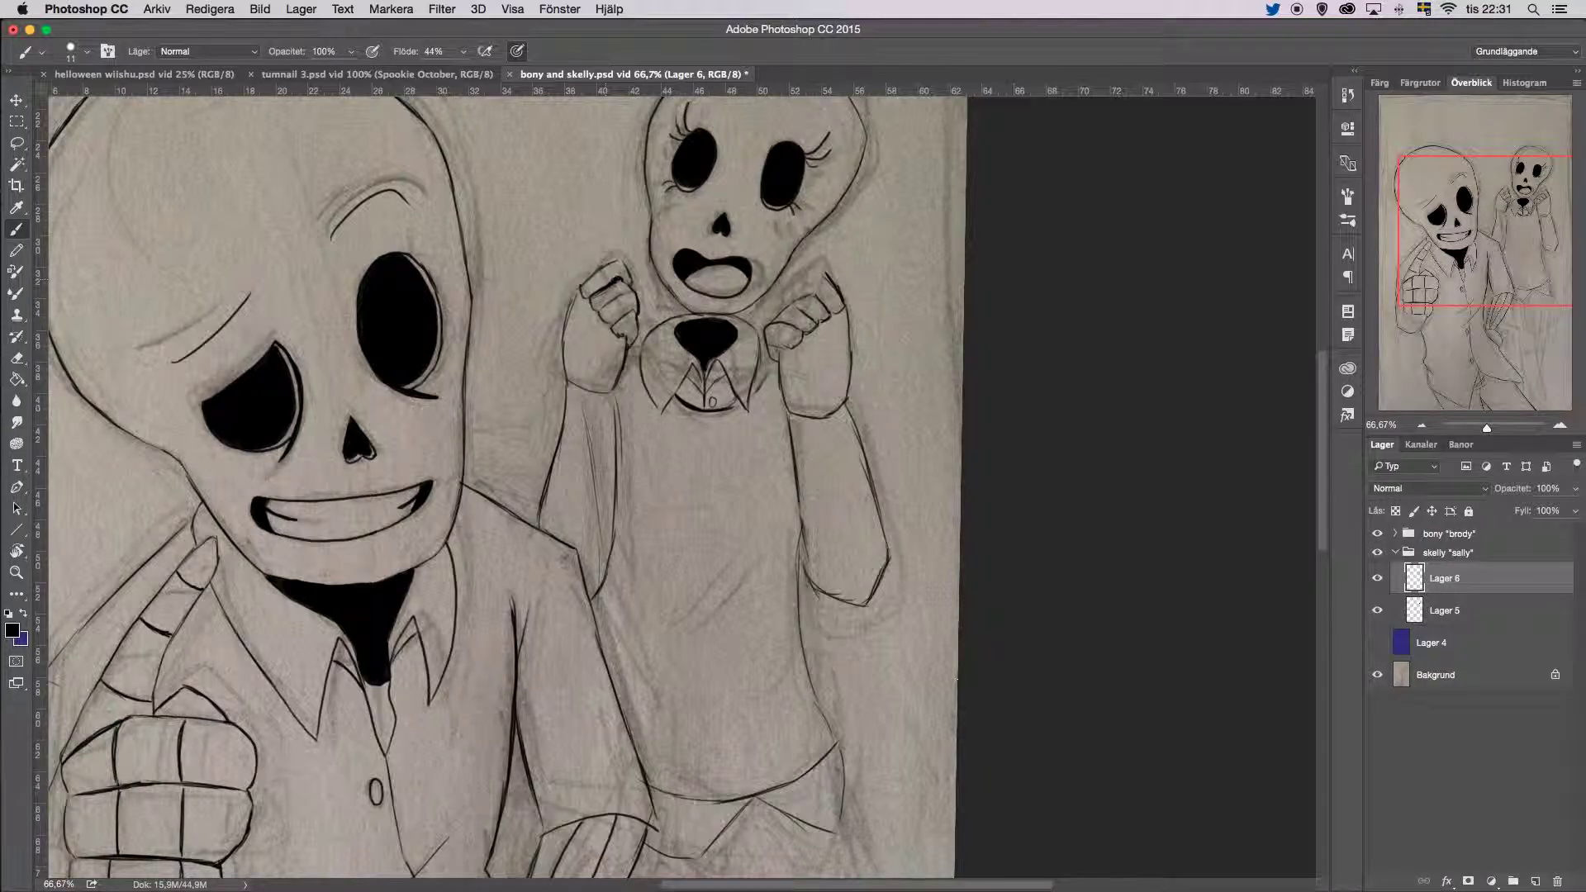
Step: Rework the smaller skeleton's sleeve cuffs with black openings and add the joint lines on her fingers
{"action": "key", "text": "ctrl+z"}
{"action": "left_click_drag", "start_coordinate": [844, 312], "coordinate": [809, 413]}
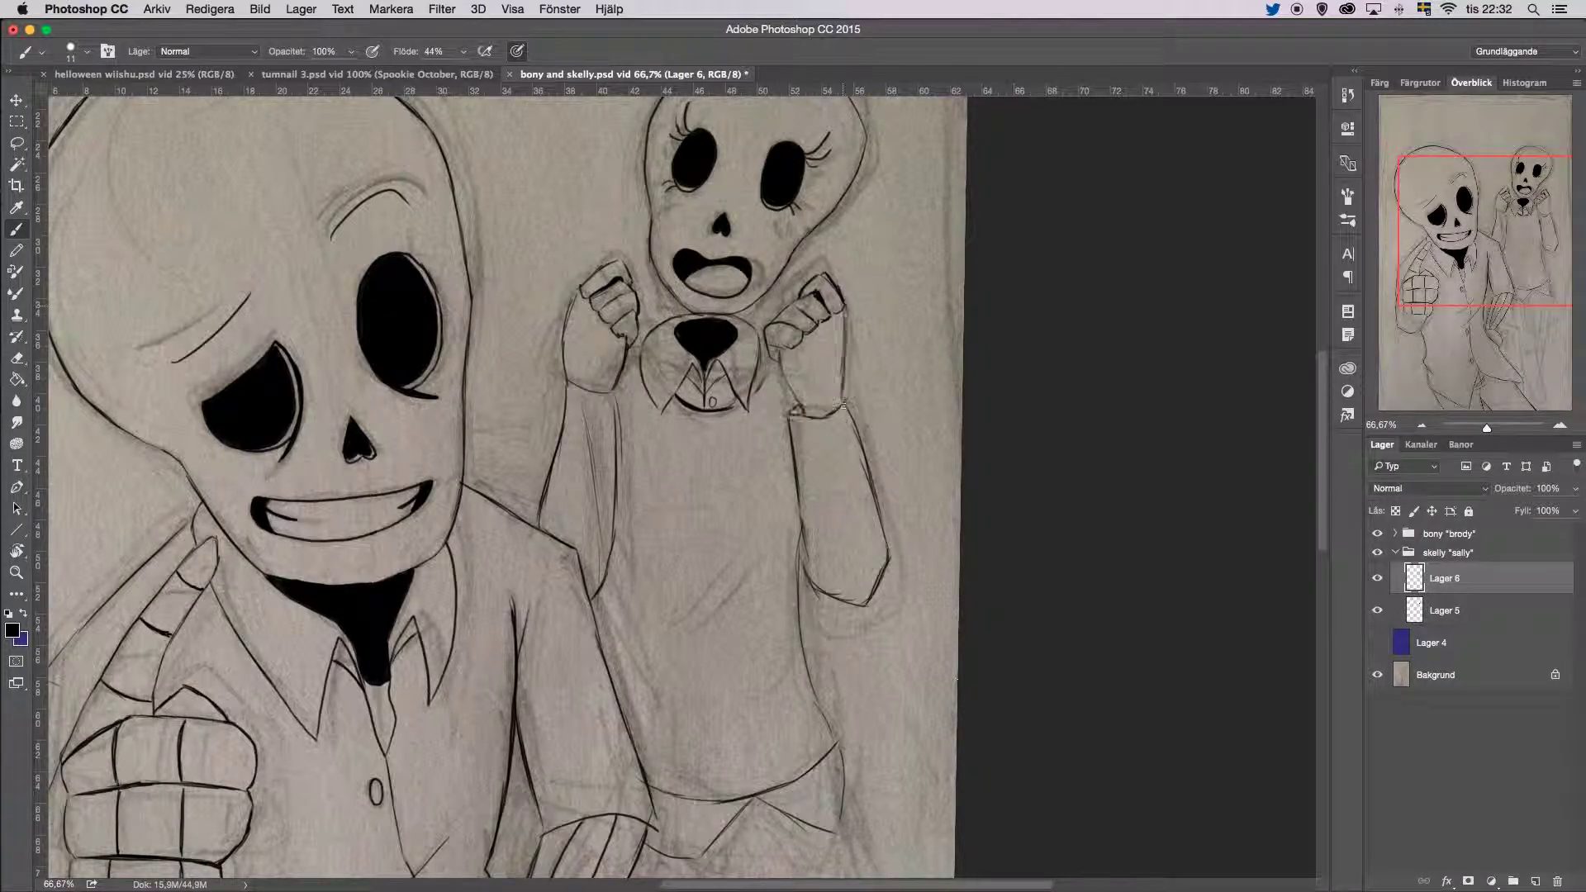
{"action": "left_click_drag", "start_coordinate": [620, 411], "coordinate": [560, 388]}
{"action": "left_click_drag", "start_coordinate": [549, 471], "coordinate": [560, 390]}
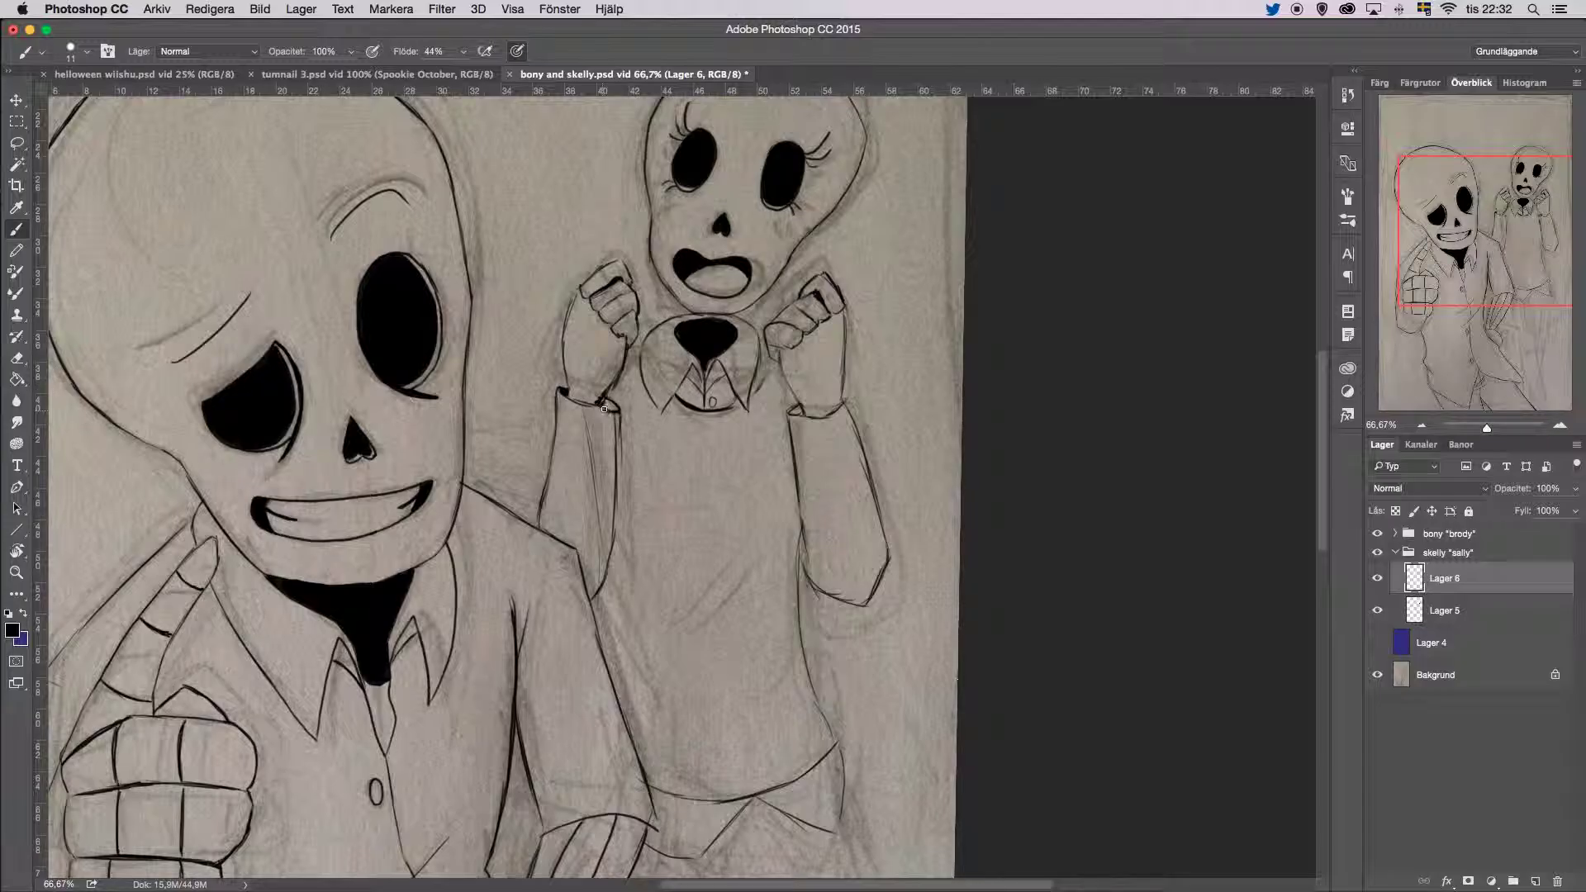
{"action": "key", "text": "ctrl+z"}
{"action": "left_click_drag", "start_coordinate": [784, 343], "coordinate": [832, 288]}
{"action": "left_click_drag", "start_coordinate": [627, 292], "coordinate": [618, 284]}
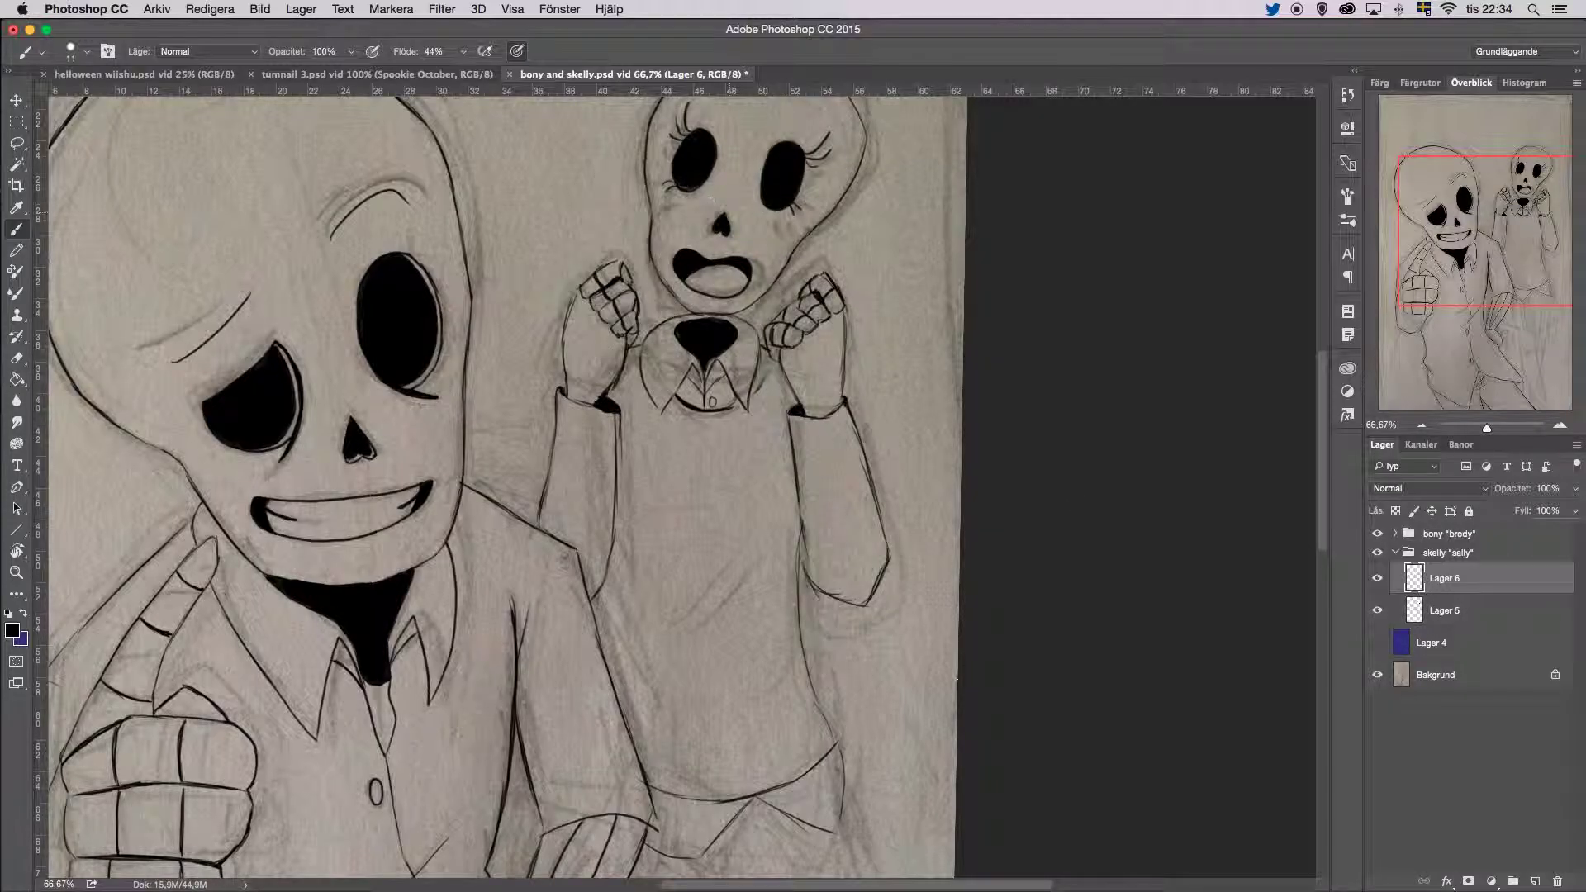
Step: Ink the smaller skeleton's flared skirt on a new layer, with its sides, curved hem and one pleat line
{"action": "scroll", "coordinate": [496, 488], "scroll_direction": "down", "scroll_amount": 10}
{"action": "key", "text": "ctrl+shift+alt+n"}
{"action": "left_click_drag", "start_coordinate": [838, 248], "coordinate": [630, 498]}
{"action": "left_click_drag", "start_coordinate": [764, 359], "coordinate": [790, 495]}
{"action": "key", "text": "ctrl+z"}
{"action": "key", "text": "ctrl+z"}
{"action": "left_click_drag", "start_coordinate": [758, 399], "coordinate": [768, 500]}
{"action": "left_click_drag", "start_coordinate": [574, 448], "coordinate": [717, 505]}
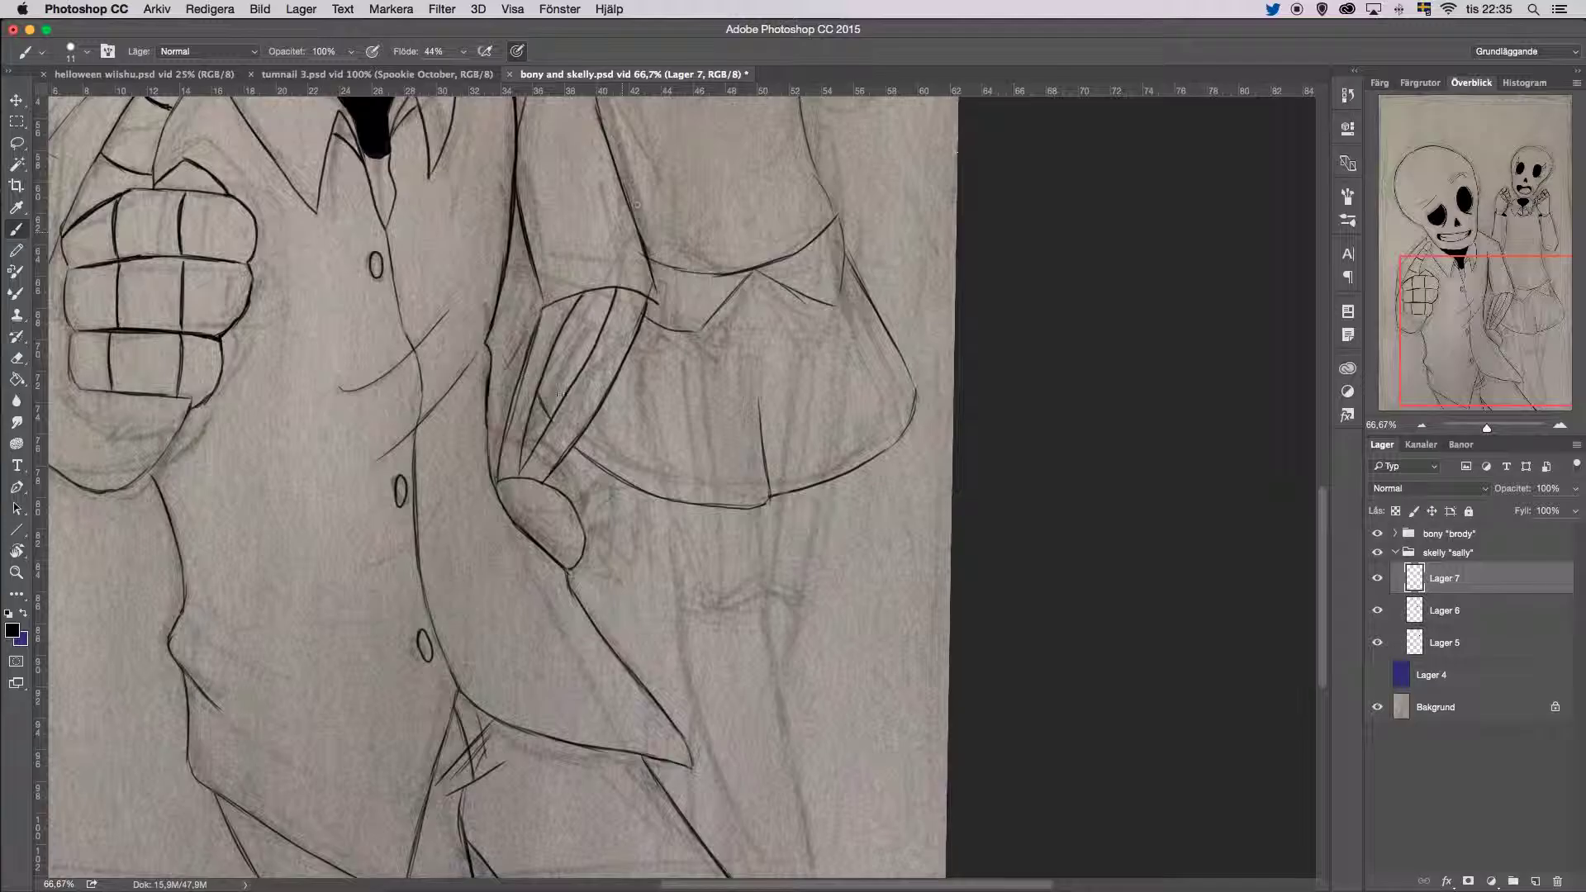
Step: Show the dark blue layer and refine the smaller skeleton's collar, sleeve edge and shirt creases on Lager 6
{"action": "left_click", "coordinate": [1377, 675]}
{"action": "scroll", "coordinate": [761, 659], "scroll_direction": "up", "scroll_amount": 5}
{"action": "key", "text": "alt+bracketleft"}
{"action": "scroll", "coordinate": [765, 352], "scroll_direction": "up", "scroll_amount": 4}
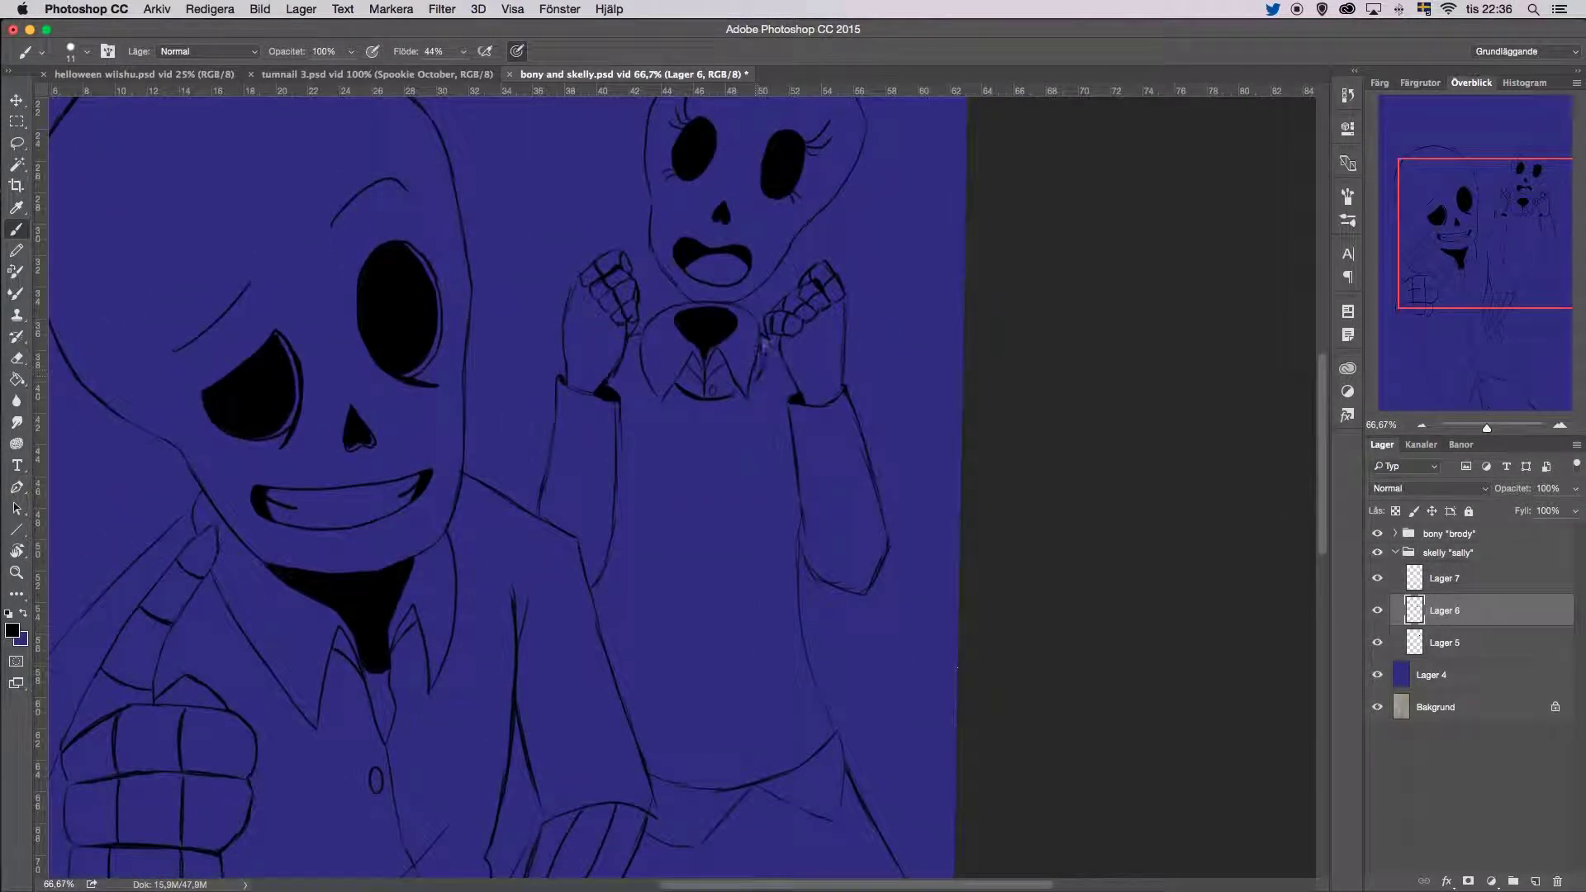
{"action": "key", "text": "ctrl+z"}
{"action": "left_click_drag", "start_coordinate": [621, 405], "coordinate": [614, 530]}
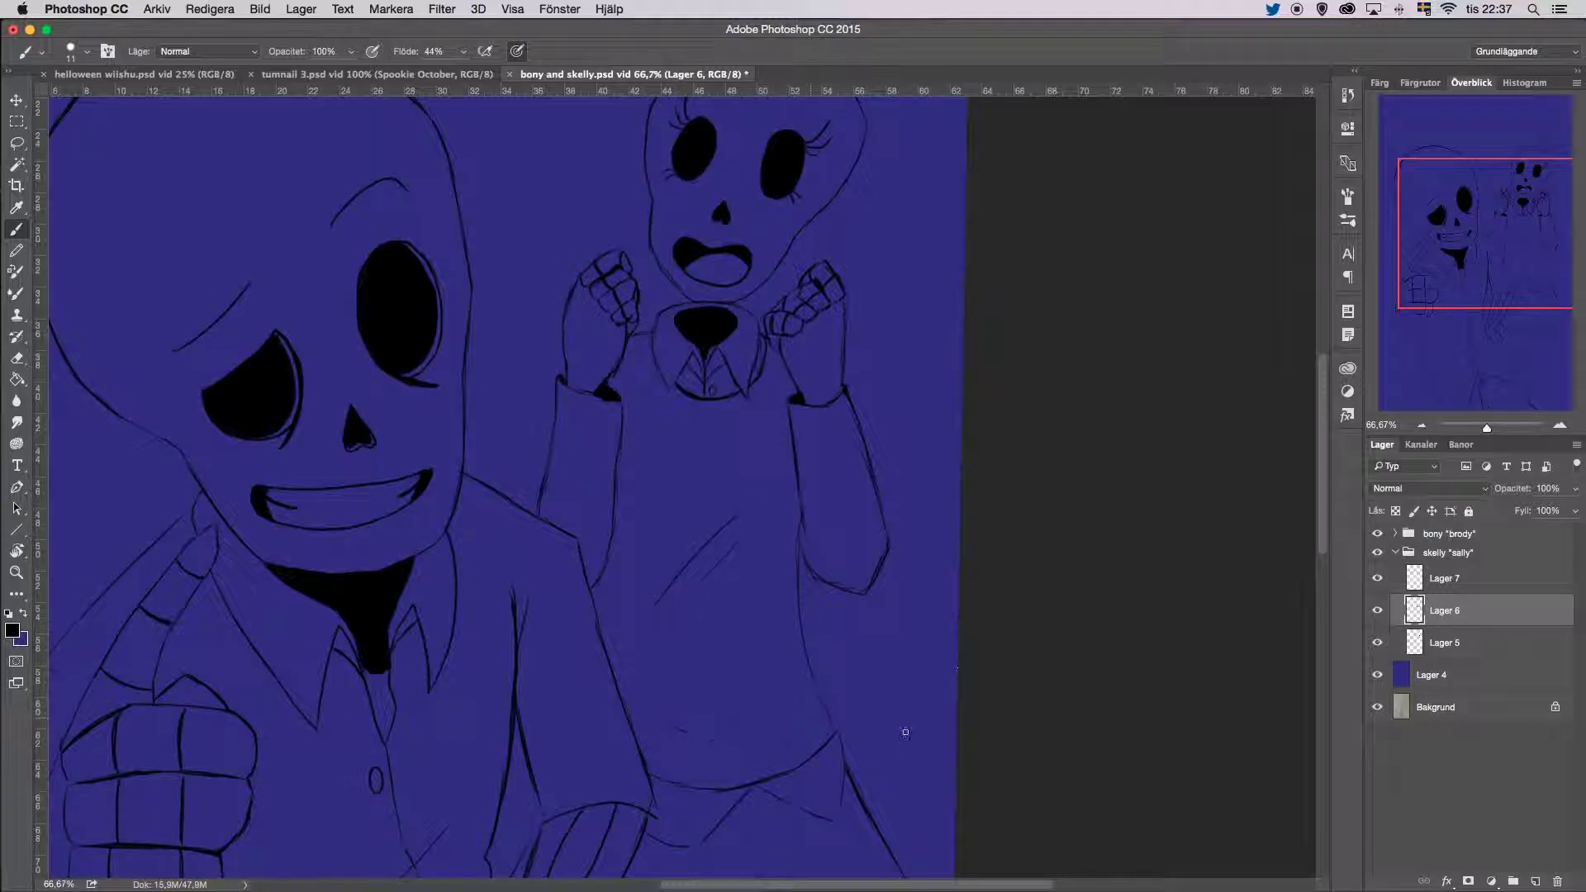
Step: Hide the dark blue layer, ink the smaller skeleton's legs below the skirt on Lager 7, and show the blue layer again
{"action": "scroll", "coordinate": [784, 706], "scroll_direction": "down", "scroll_amount": 5}
{"action": "key", "text": "super+minus"}
{"action": "key", "text": "super+minus"}
{"action": "scroll", "coordinate": [1321, 525], "scroll_direction": "down", "scroll_amount": 3}
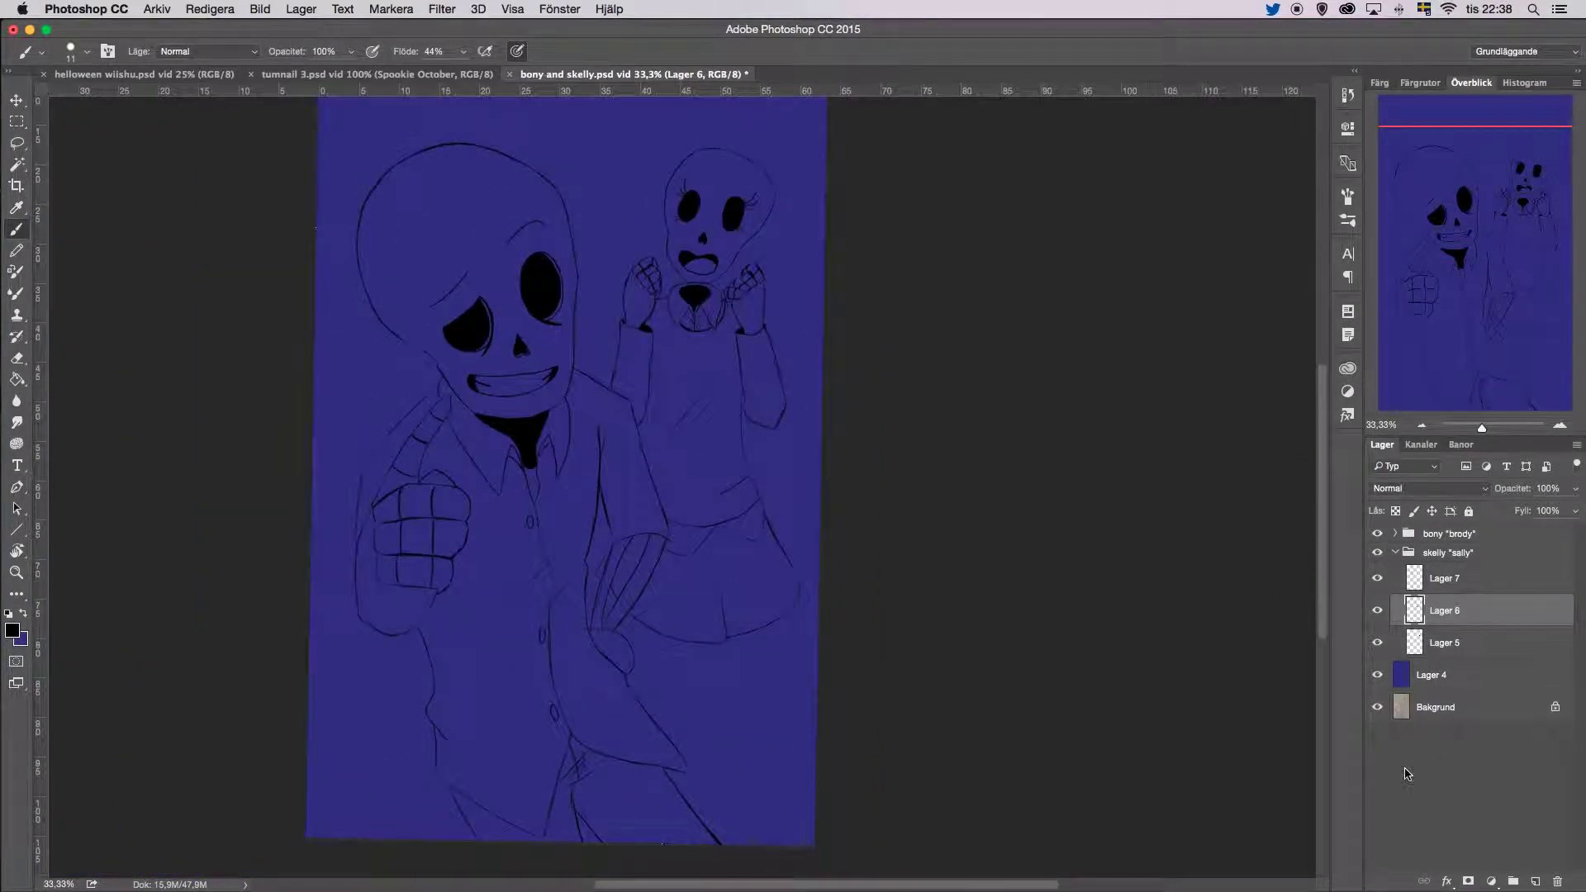
{"action": "left_click", "coordinate": [1377, 675]}
{"action": "left_click", "coordinate": [1441, 578]}
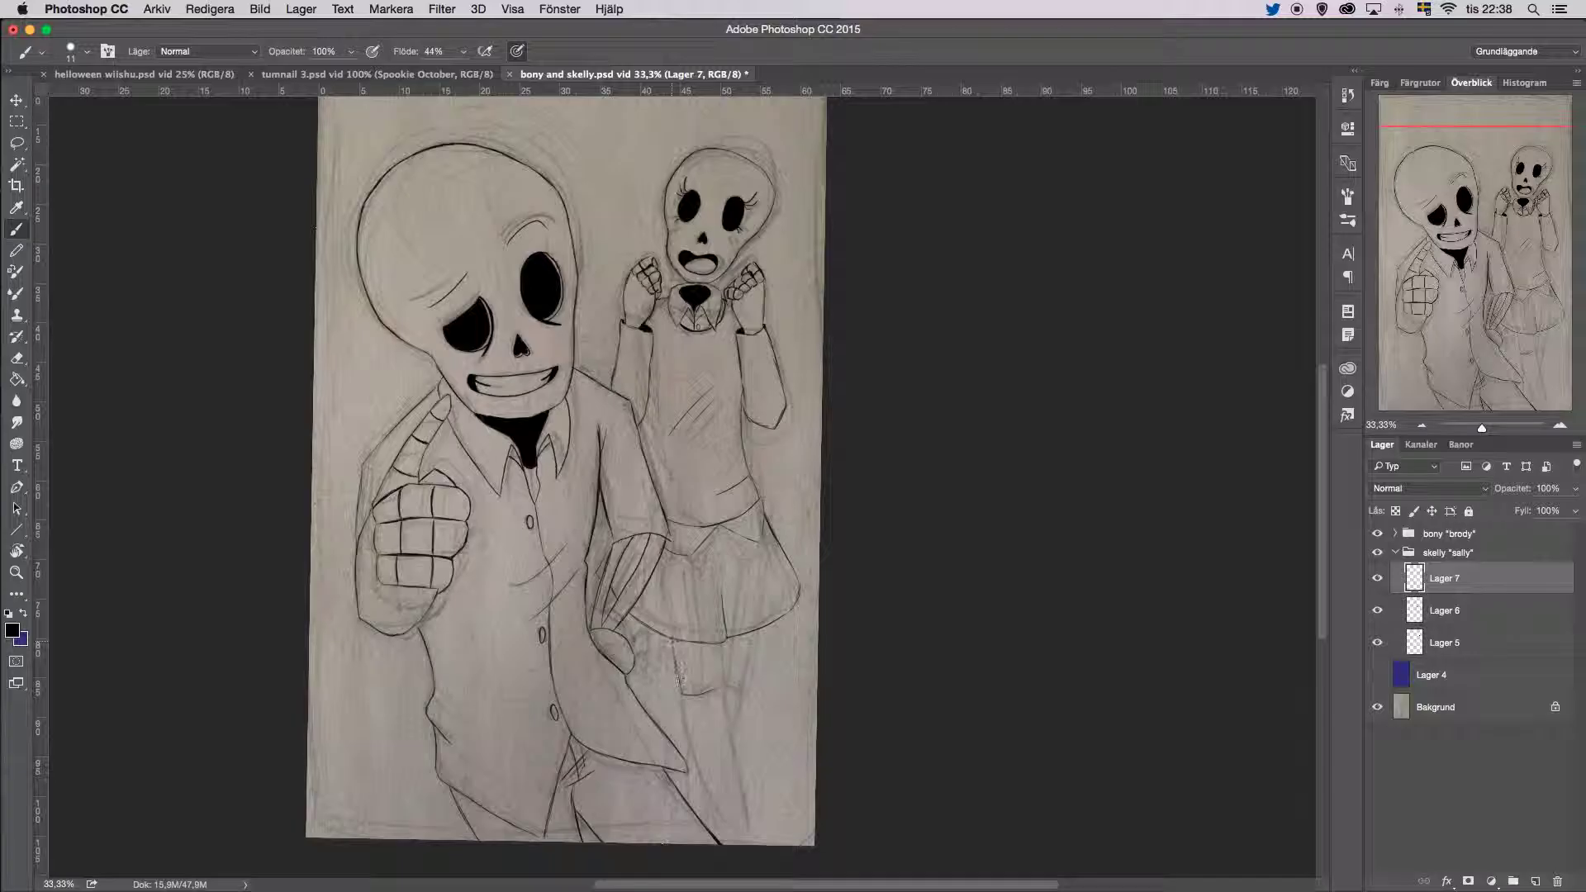
{"action": "left_click", "coordinate": [1377, 674]}
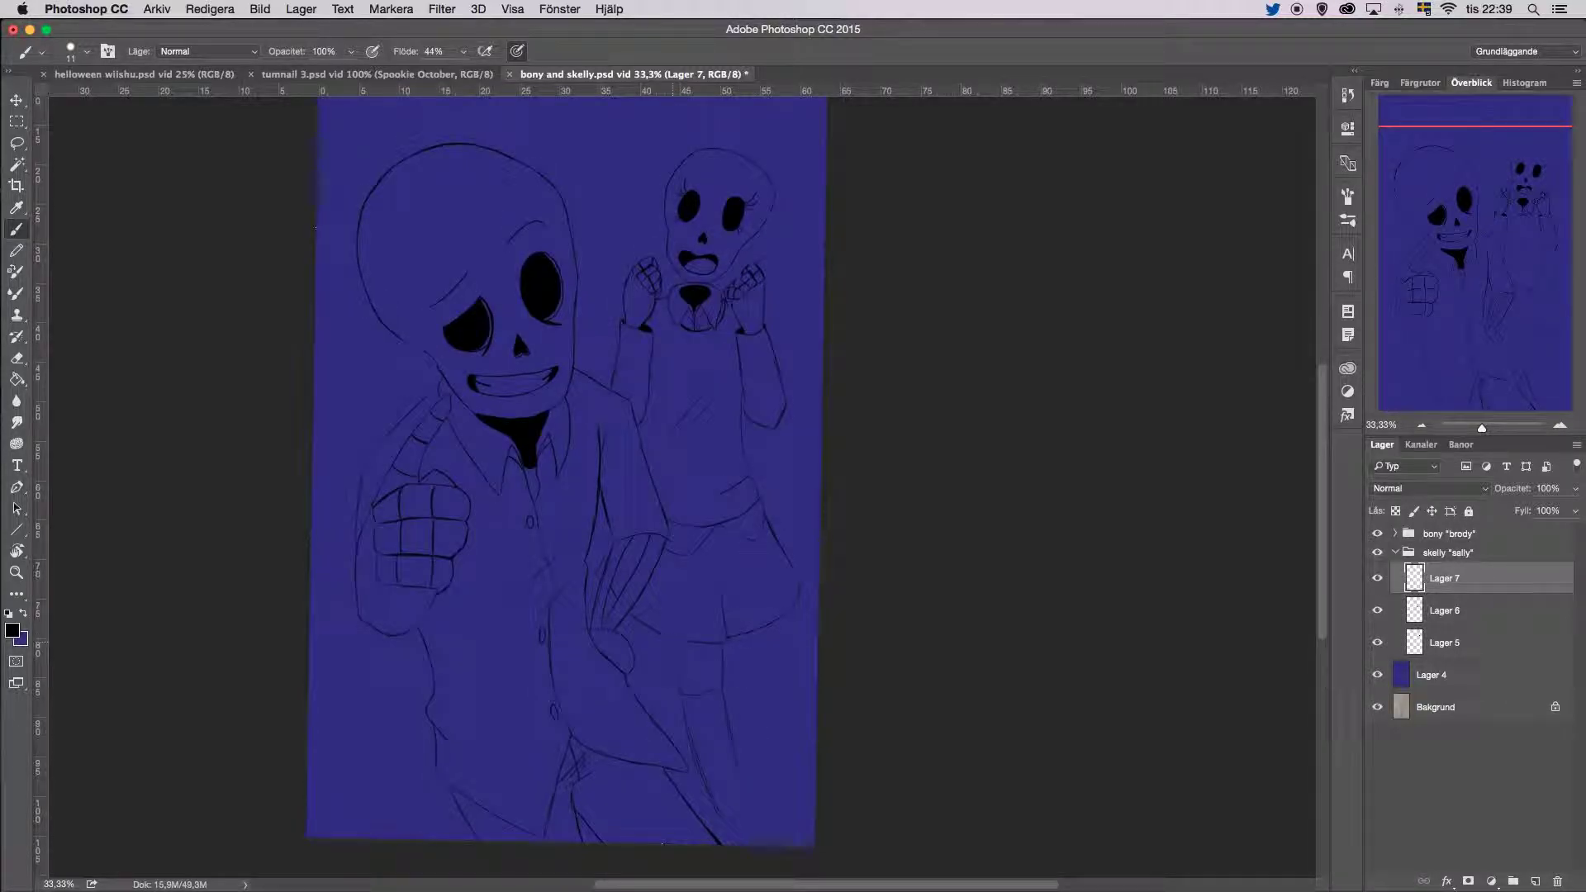
Step: Add a new layer, ink the smaller skeleton's lower leg over the sketch, and show the dark blue layer again
{"action": "key", "text": "super+shift+alt+n"}
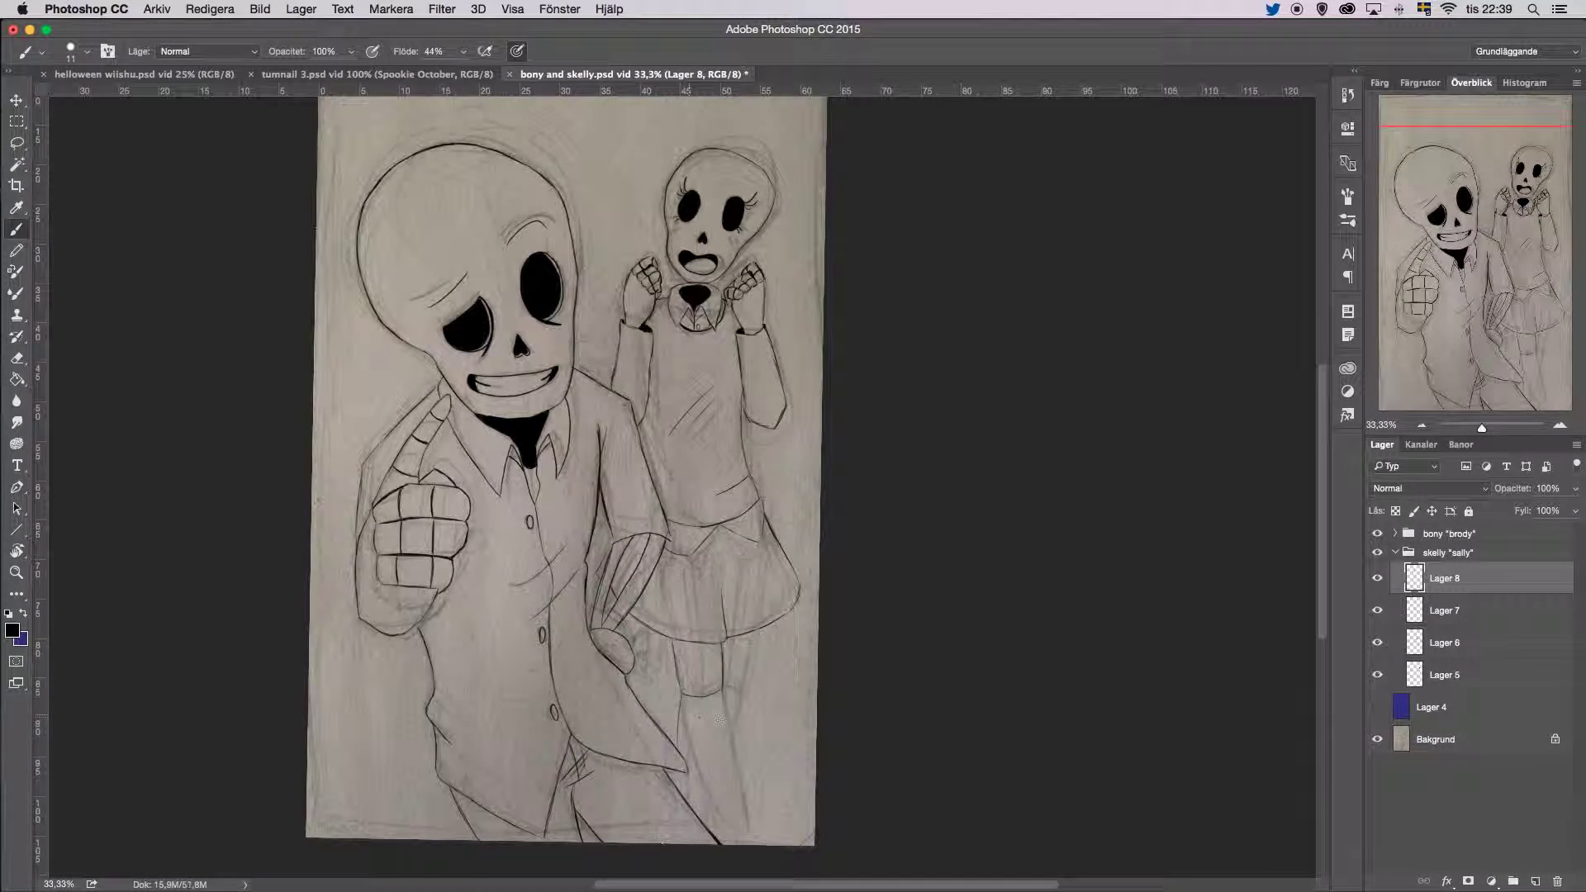
{"action": "key", "text": "super+comma"}
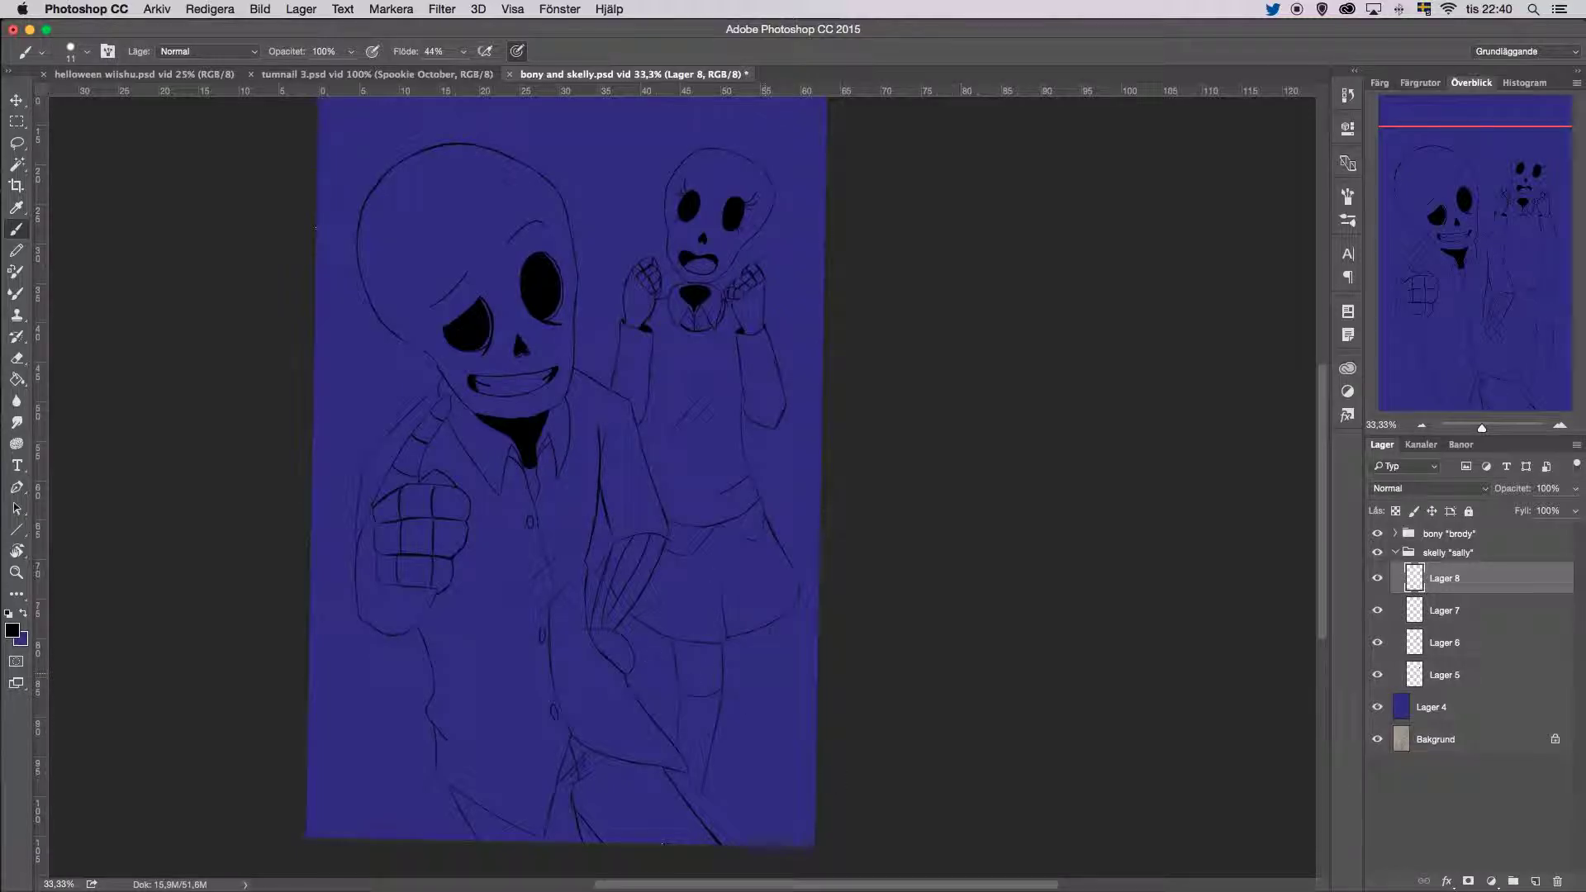
{"action": "key", "text": "super+minus"}
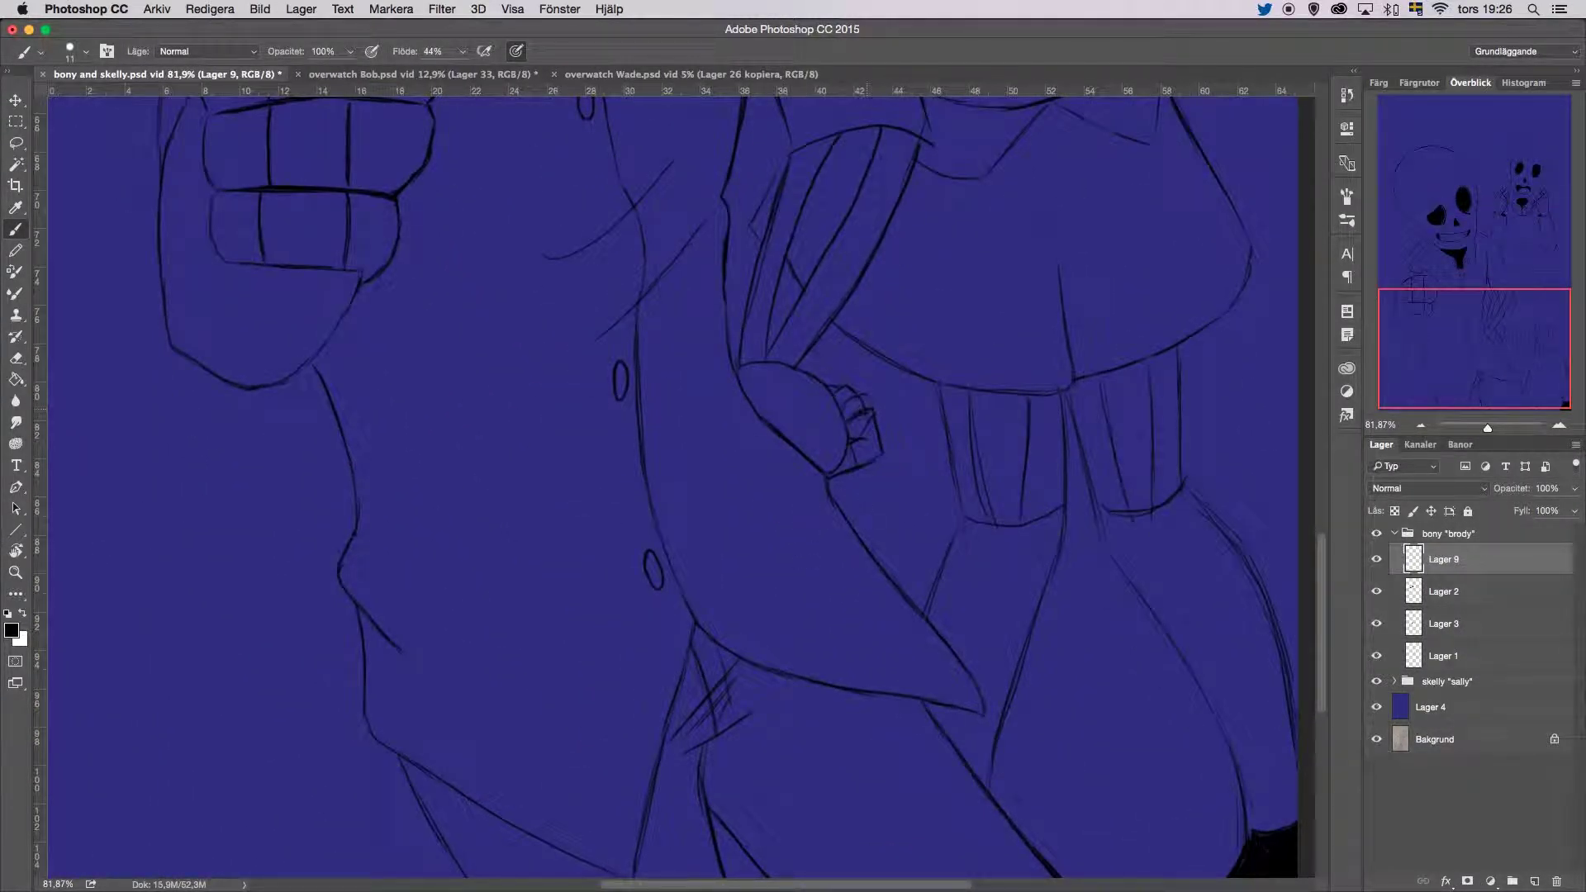
Step: Add a new layer between the two character groups and set up an off-white brush of size 67
{"action": "key", "text": "alt+bracketleft"}
{"action": "key", "text": "alt+bracketleft"}
{"action": "key", "text": "e"}
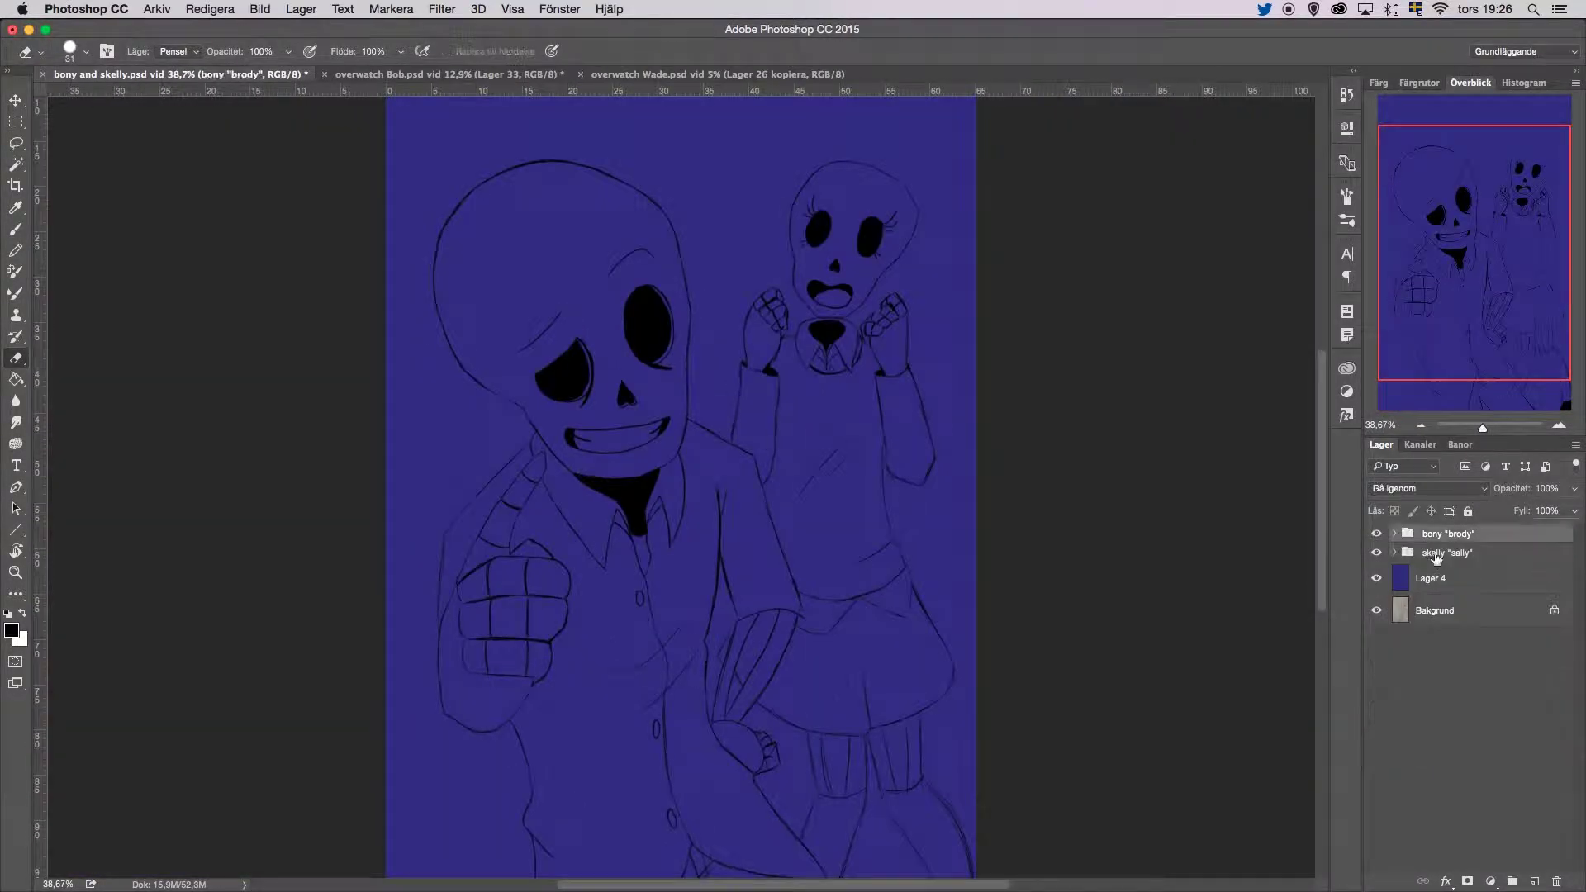
{"action": "key", "text": "super+alt+shift+n"}
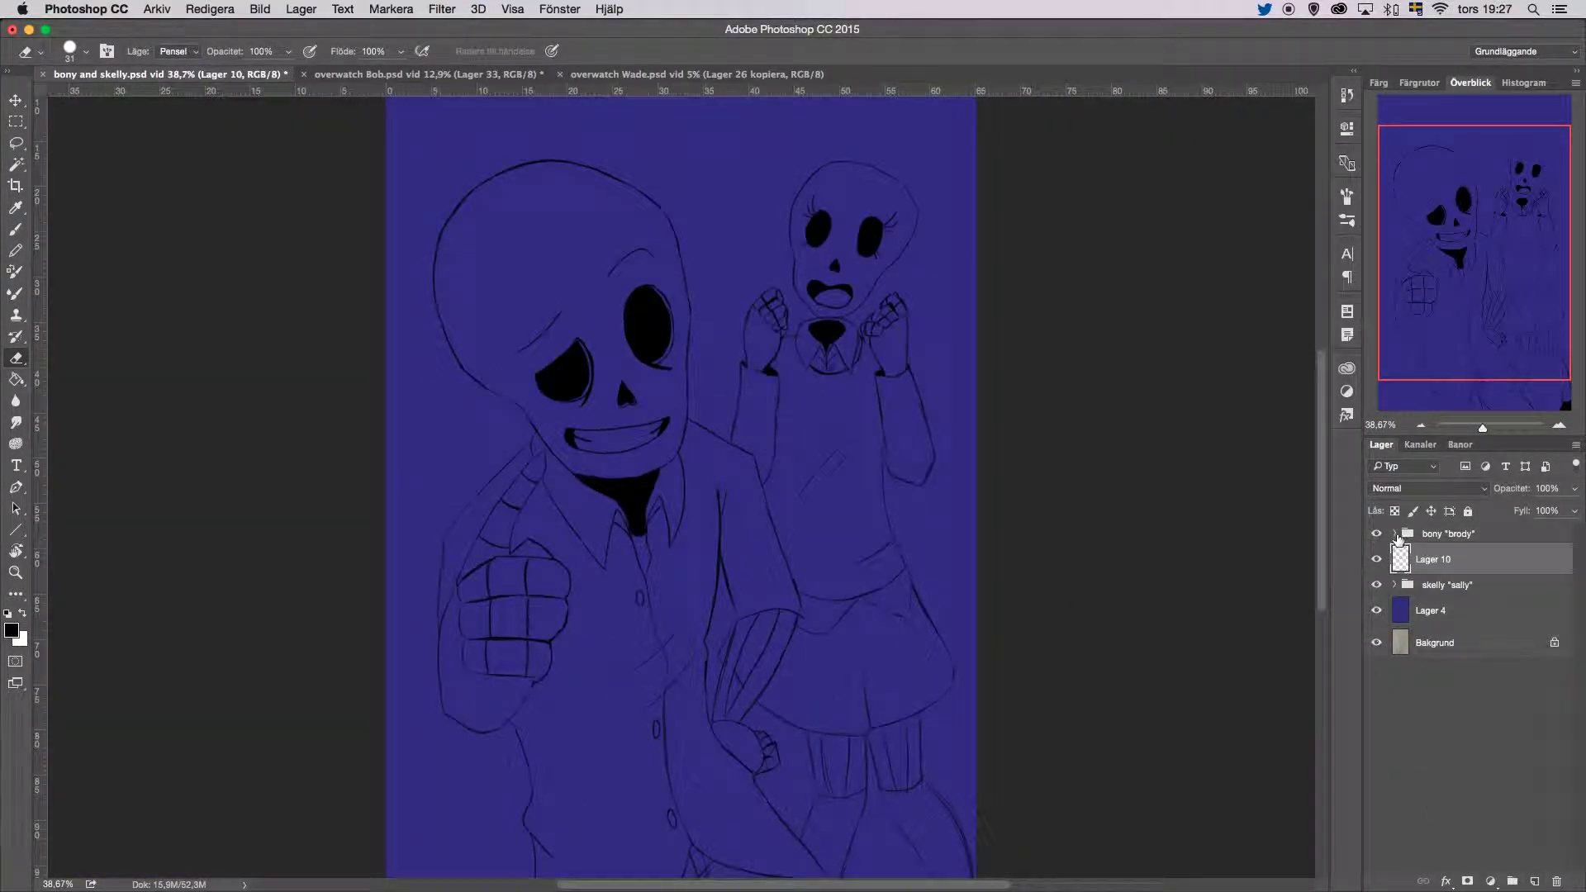
{"action": "left_click", "coordinate": [1419, 82]}
{"action": "left_click", "coordinate": [1486, 119]}
{"action": "key", "text": "b"}
{"action": "left_click_drag", "start_coordinate": [565, 255], "coordinate": [576, 317]}
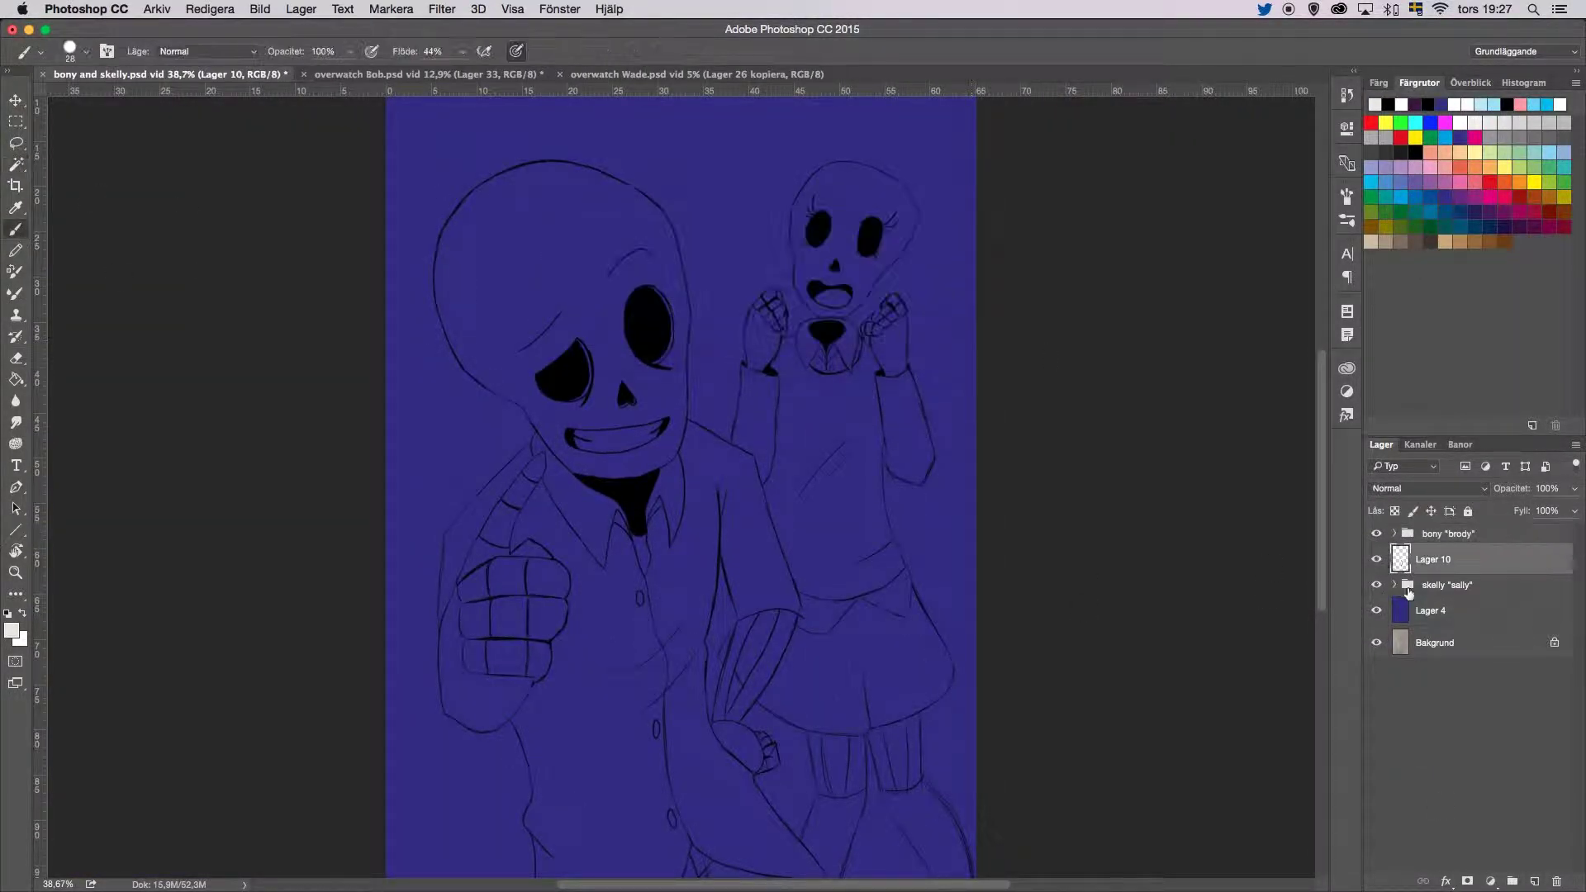
{"action": "left_click", "coordinate": [86, 51]}
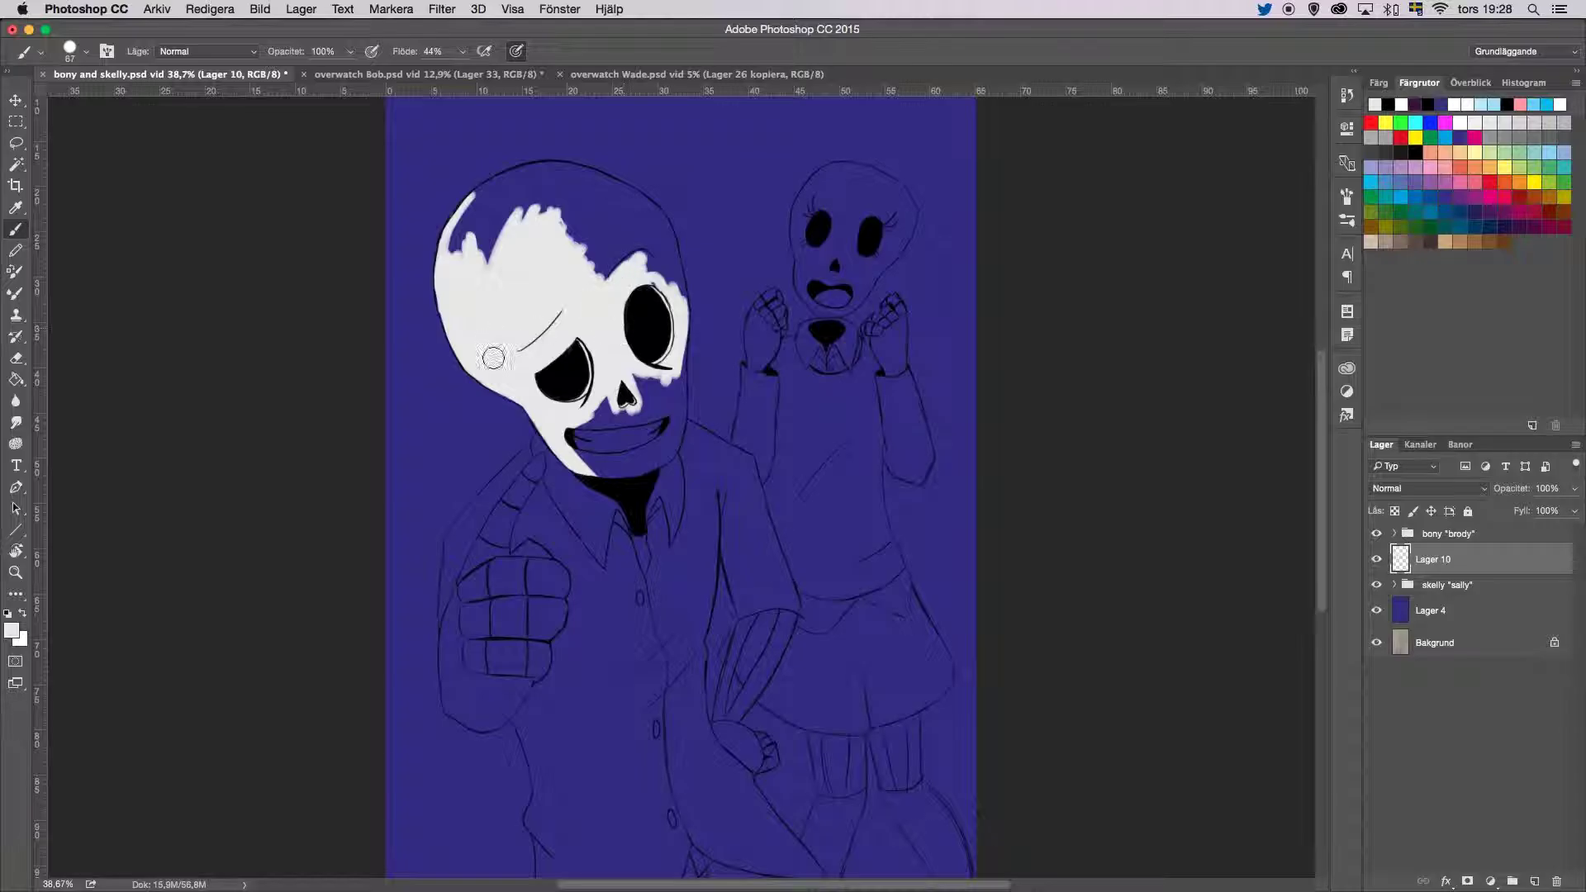
Step: Fill both skulls off-white on Lager 10 and move that layer below the skelly "sally" group
{"action": "left_click_drag", "start_coordinate": [496, 240], "coordinate": [554, 198]}
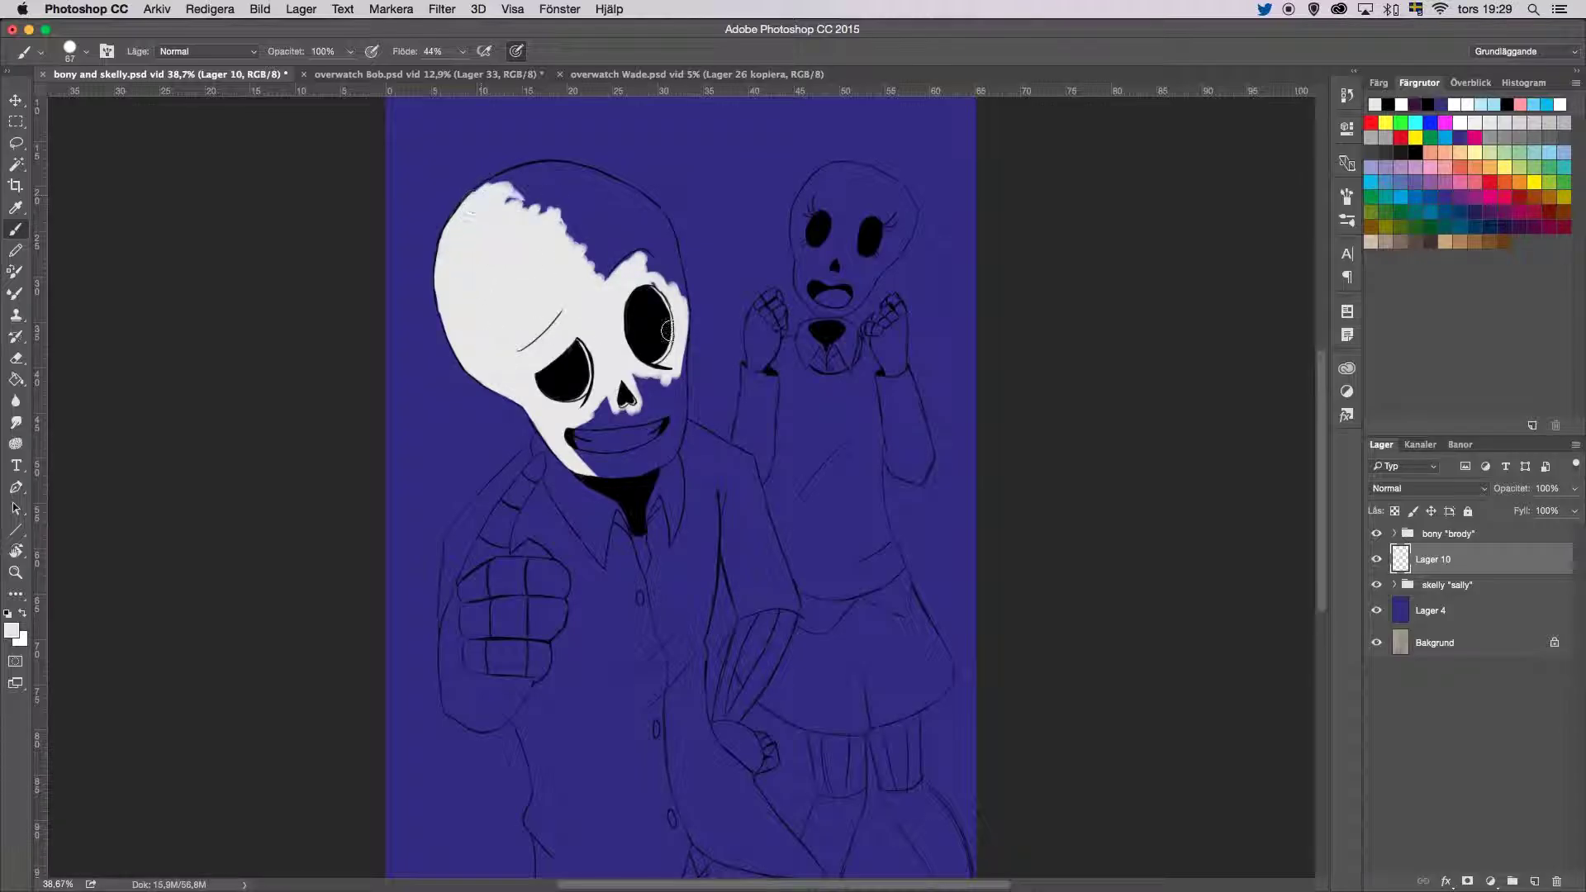
{"action": "mouse_move", "coordinate": [612, 414]}
{"action": "left_mouse_down"}
{"action": "mouse_move", "coordinate": [595, 450]}
{"action": "mouse_move", "coordinate": [669, 438]}
{"action": "mouse_move", "coordinate": [578, 217]}
{"action": "mouse_move", "coordinate": [668, 230]}
{"action": "mouse_move", "coordinate": [487, 186]}
{"action": "mouse_move", "coordinate": [651, 207]}
{"action": "mouse_move", "coordinate": [545, 173]}
{"action": "mouse_move", "coordinate": [616, 165]}
{"action": "left_mouse_up"}
{"action": "key", "text": "super+bracketleft"}
{"action": "mouse_move", "coordinate": [859, 203]}
{"action": "left_mouse_down"}
{"action": "mouse_move", "coordinate": [863, 248]}
{"action": "mouse_move", "coordinate": [798, 283]}
{"action": "mouse_move", "coordinate": [799, 241]}
{"action": "mouse_move", "coordinate": [859, 201]}
{"action": "mouse_move", "coordinate": [839, 170]}
{"action": "mouse_move", "coordinate": [896, 247]}
{"action": "mouse_move", "coordinate": [913, 171]}
{"action": "left_mouse_up"}
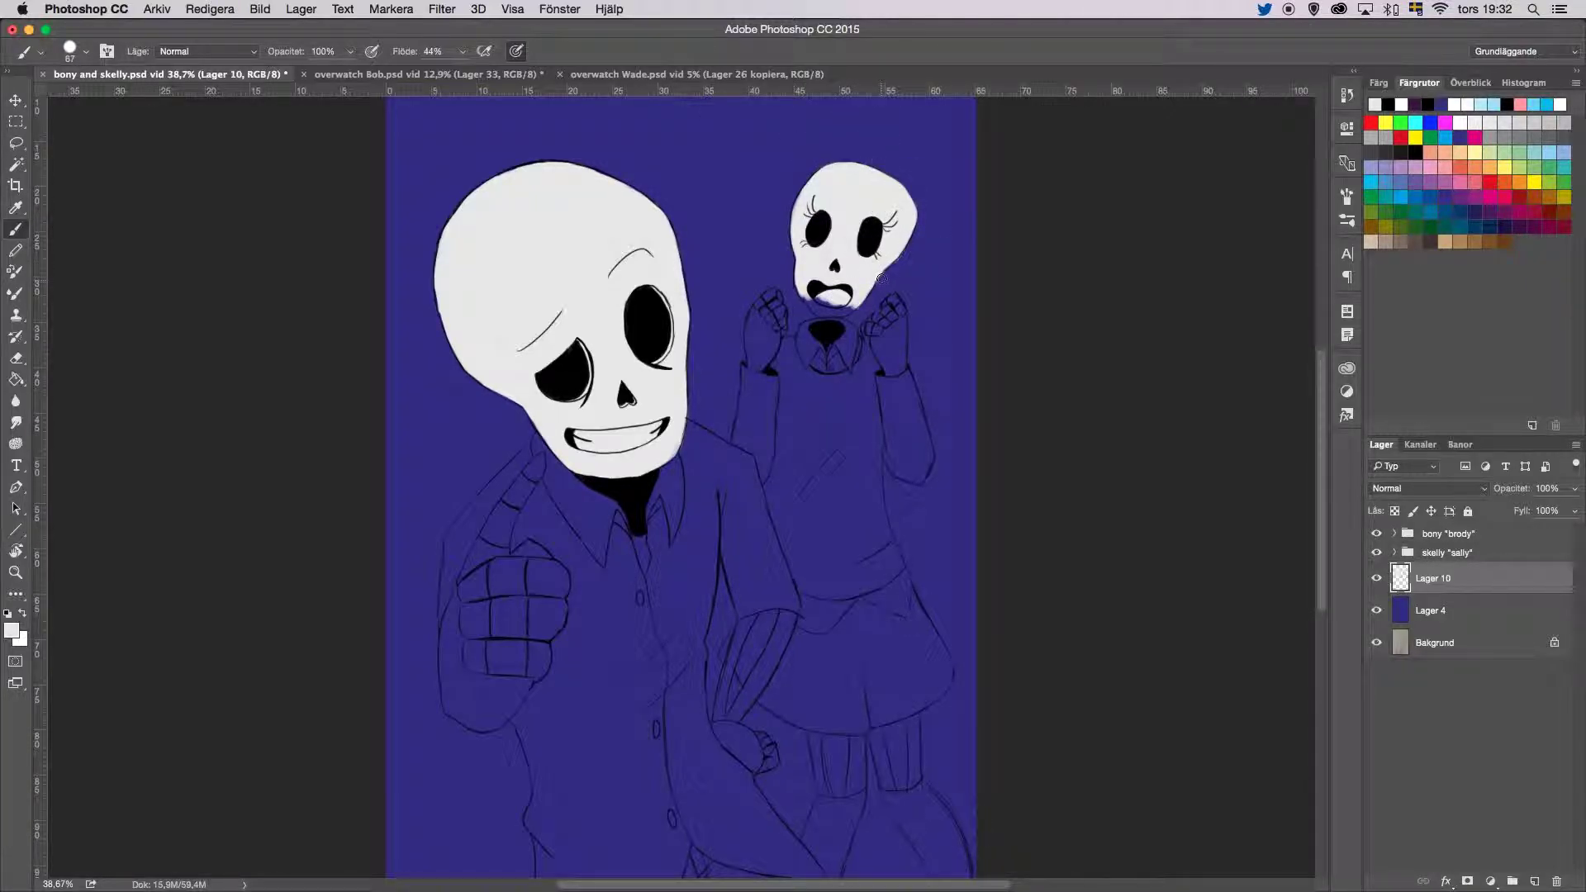
Step: Fill the smaller skeleton's two raised hands off-white on Lager 10
{"action": "left_click", "coordinate": [1470, 83]}
{"action": "left_click_drag", "start_coordinate": [1474, 426], "coordinate": [1492, 427]}
{"action": "left_click_drag", "start_coordinate": [1010, 364], "coordinate": [867, 495]}
{"action": "mouse_move", "coordinate": [991, 537]}
{"action": "left_mouse_down"}
{"action": "mouse_move", "coordinate": [1033, 661]}
{"action": "mouse_move", "coordinate": [991, 568]}
{"action": "mouse_move", "coordinate": [1065, 652]}
{"action": "left_mouse_up"}
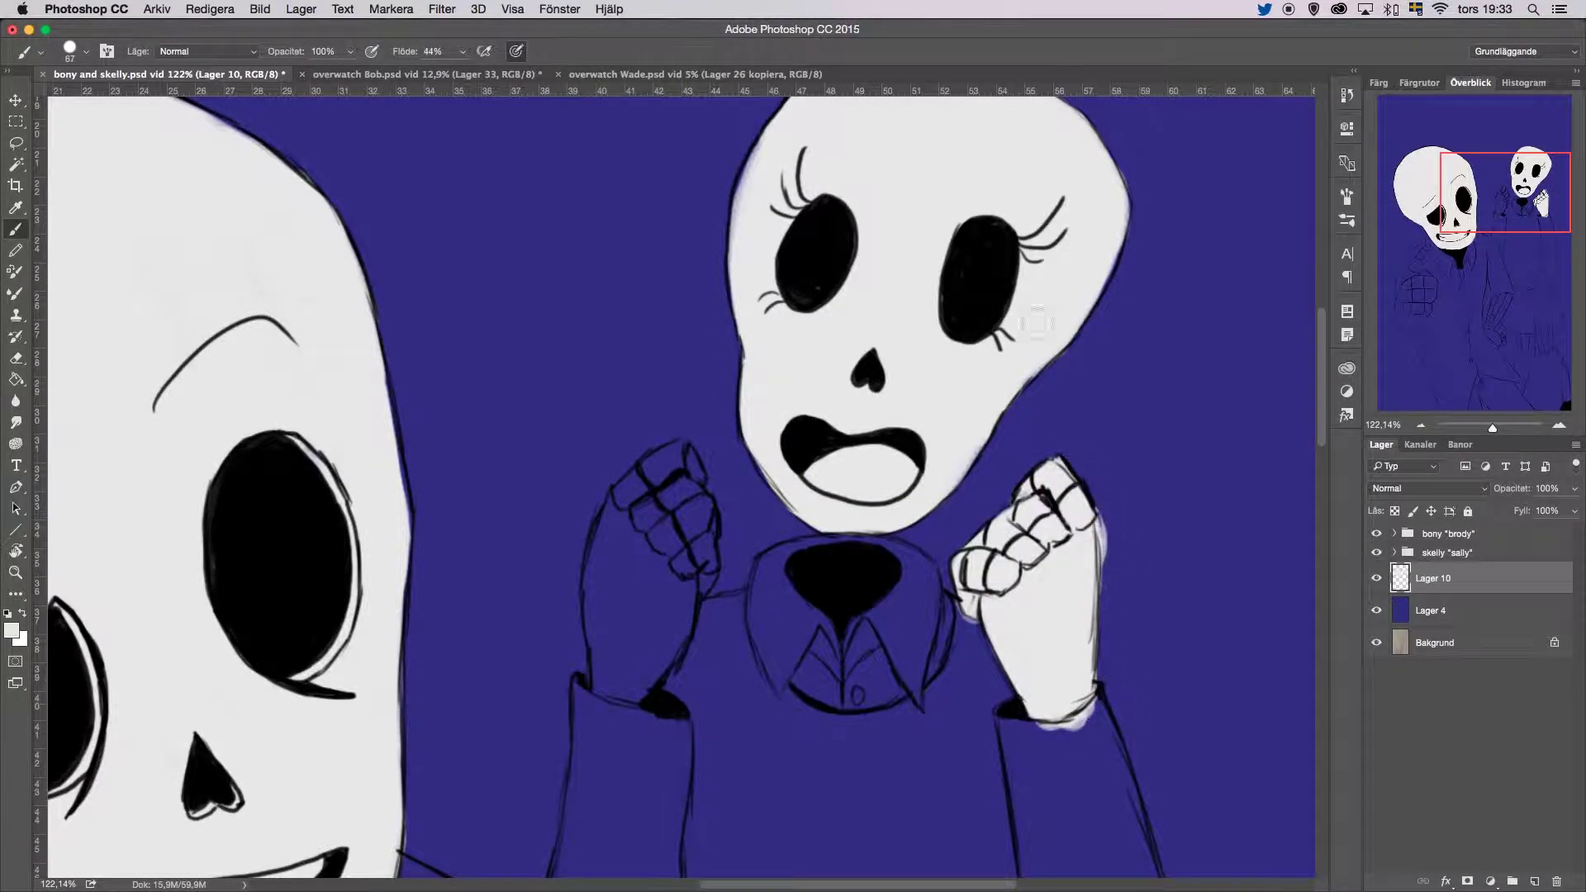
{"action": "mouse_move", "coordinate": [661, 516]}
{"action": "left_mouse_down"}
{"action": "mouse_move", "coordinate": [627, 685]}
{"action": "mouse_move", "coordinate": [661, 578]}
{"action": "mouse_move", "coordinate": [612, 493]}
{"action": "left_mouse_up"}
Step: Fill the smaller skeleton's four leg bones below the skirt off-white
{"action": "left_click_drag", "start_coordinate": [1526, 193], "coordinate": [1529, 333]}
{"action": "left_click_drag", "start_coordinate": [789, 494], "coordinate": [855, 692]}
{"action": "left_click_drag", "start_coordinate": [925, 492], "coordinate": [917, 689]}
{"action": "left_click_drag", "start_coordinate": [792, 495], "coordinate": [836, 691]}
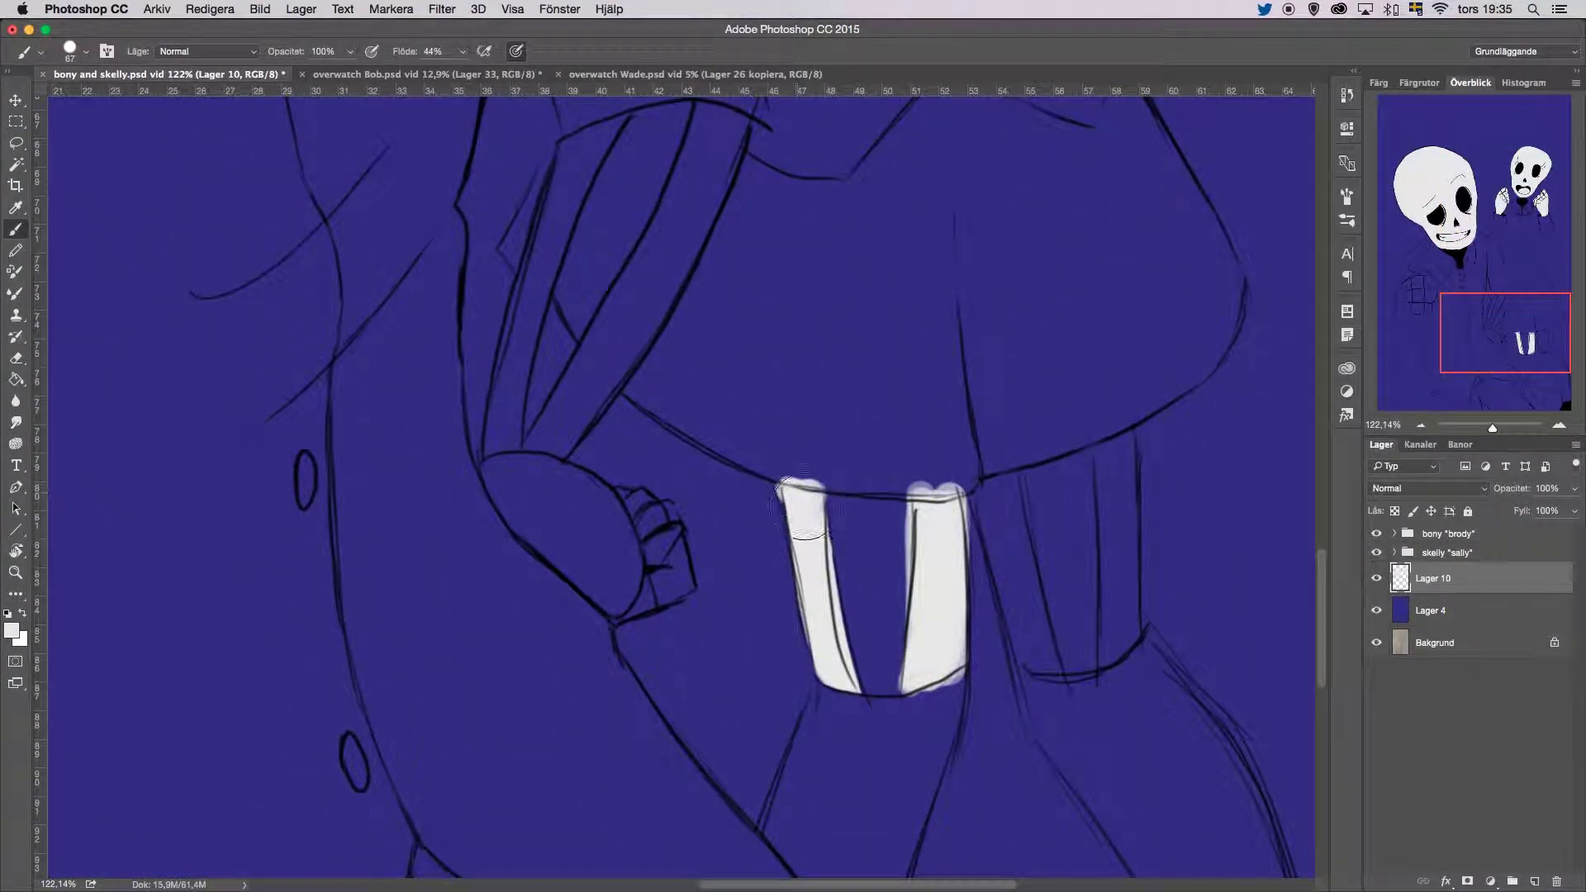
{"action": "left_click_drag", "start_coordinate": [991, 483], "coordinate": [1043, 685]}
{"action": "left_click_drag", "start_coordinate": [1110, 430], "coordinate": [1119, 677]}
Step: Fill the larger skeleton's forearm bones and lowered fist off-white and clean the overspill around the arm and leg bones
{"action": "left_click_drag", "start_coordinate": [503, 449], "coordinate": [579, 124]}
{"action": "mouse_move", "coordinate": [719, 111]}
{"action": "left_mouse_down"}
{"action": "mouse_move", "coordinate": [569, 446]}
{"action": "mouse_move", "coordinate": [628, 355]}
{"action": "left_mouse_up"}
{"action": "mouse_move", "coordinate": [512, 479]}
{"action": "left_mouse_down"}
{"action": "mouse_move", "coordinate": [621, 548]}
{"action": "mouse_move", "coordinate": [652, 504]}
{"action": "left_mouse_up"}
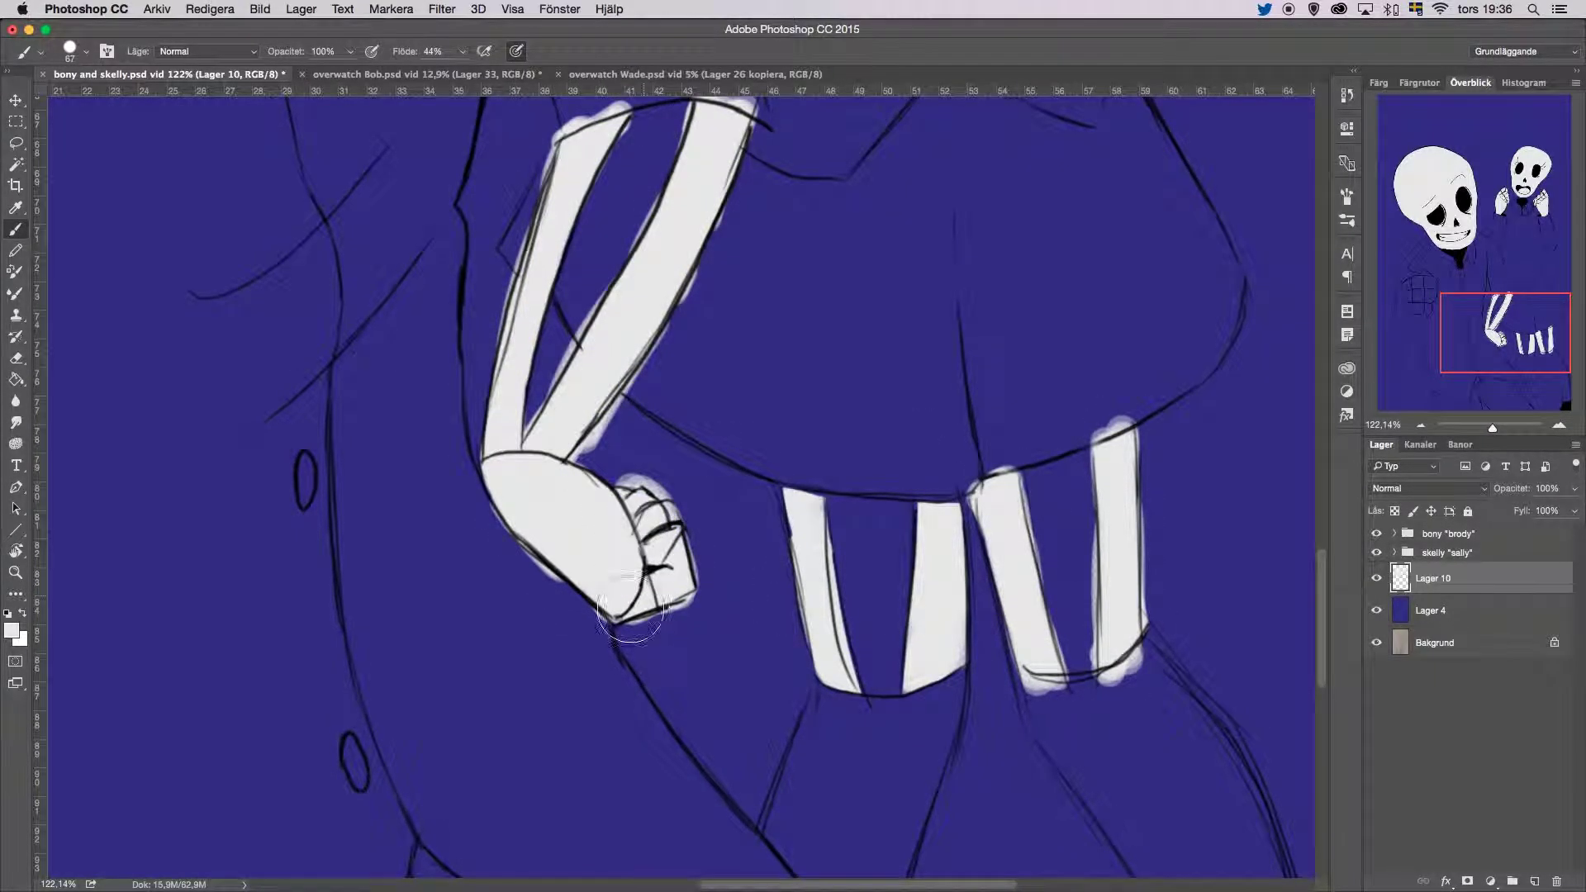
{"action": "left_click_drag", "start_coordinate": [991, 475], "coordinate": [1054, 660]}
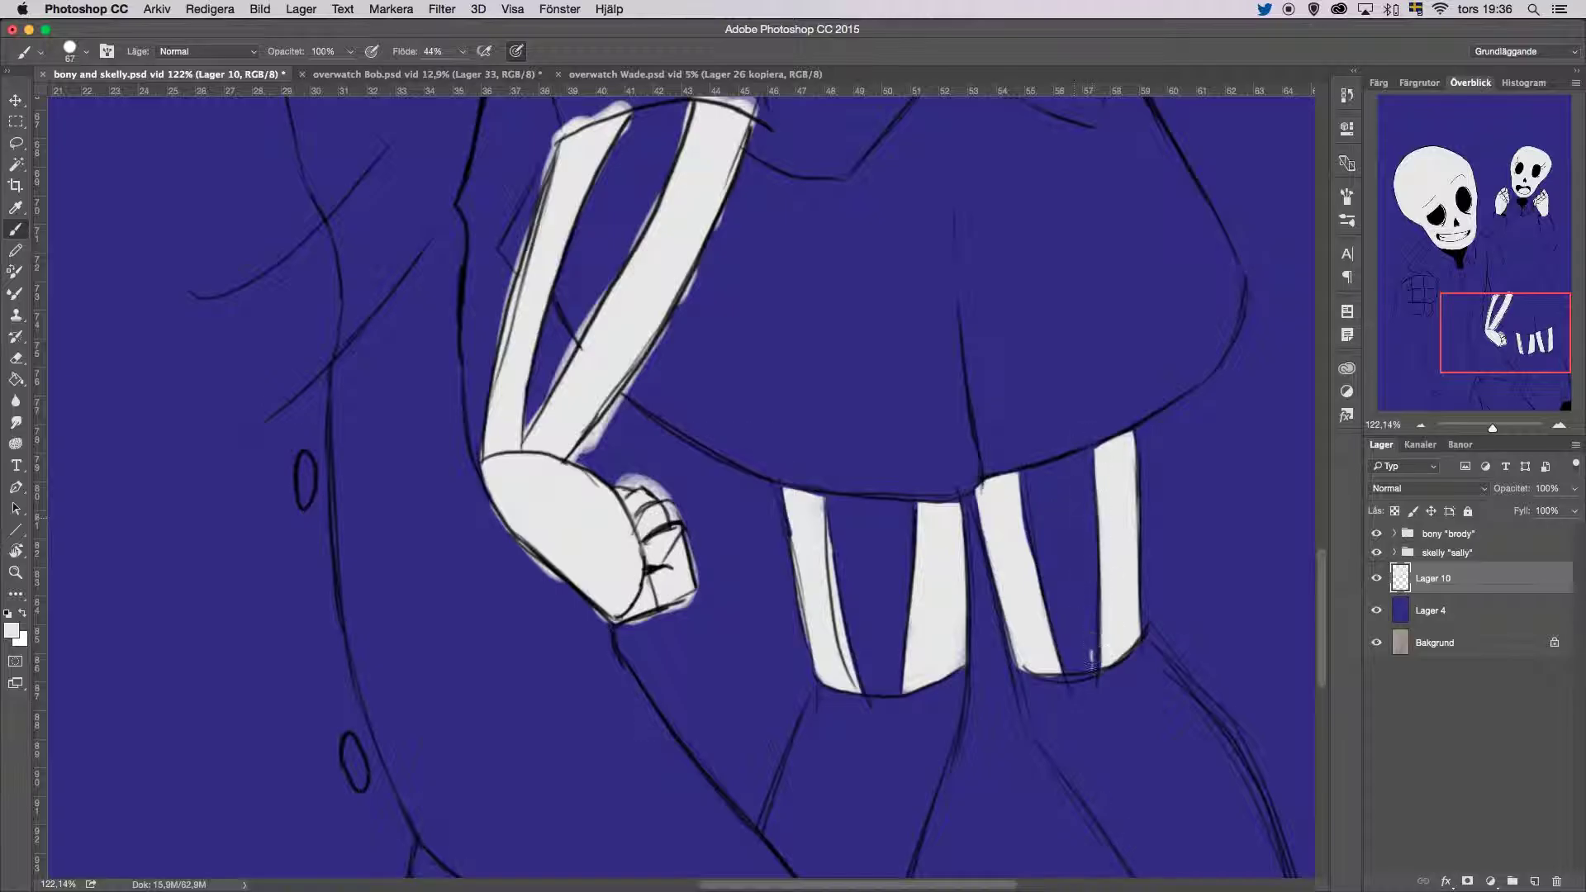
{"action": "left_click_drag", "start_coordinate": [642, 486], "coordinate": [689, 273]}
{"action": "left_click_drag", "start_coordinate": [570, 438], "coordinate": [529, 281]}
{"action": "left_click_drag", "start_coordinate": [644, 280], "coordinate": [512, 206]}
{"action": "left_click_drag", "start_coordinate": [628, 198], "coordinate": [605, 175]}
Step: Fill the larger skeleton's raised thumb, knuckles and palm off-white
{"action": "scroll", "coordinate": [604, 176], "scroll_direction": "up", "scroll_amount": 5}
{"action": "mouse_move", "coordinate": [1468, 320]}
{"action": "left_mouse_down"}
{"action": "mouse_move", "coordinate": [1413, 304]}
{"action": "mouse_move", "coordinate": [1408, 283]}
{"action": "left_mouse_up"}
{"action": "left_click_drag", "start_coordinate": [460, 199], "coordinate": [264, 562]}
{"action": "mouse_move", "coordinate": [545, 107]}
{"action": "left_mouse_down"}
{"action": "mouse_move", "coordinate": [383, 382]}
{"action": "mouse_move", "coordinate": [246, 674]}
{"action": "mouse_move", "coordinate": [578, 430]}
{"action": "left_mouse_up"}
{"action": "scroll", "coordinate": [765, 449], "scroll_direction": "down", "scroll_amount": 5}
{"action": "mouse_move", "coordinate": [264, 726]}
{"action": "left_mouse_down"}
{"action": "mouse_move", "coordinate": [496, 331]}
{"action": "mouse_move", "coordinate": [552, 345]}
{"action": "mouse_move", "coordinate": [570, 578]}
{"action": "left_mouse_up"}
{"action": "left_click_drag", "start_coordinate": [330, 727], "coordinate": [463, 792]}
Step: Ink a rolled-up cuff on the larger skeleton's sleeve in black on Lager 9 and fill the opening between the arm bones
{"action": "scroll", "coordinate": [677, 479], "scroll_direction": "right", "scroll_amount": 8}
{"action": "right_click", "coordinate": [959, 421]}
{"action": "left_click", "coordinate": [1024, 528]}
{"action": "key", "text": "d"}
{"action": "left_click", "coordinate": [1038, 346], "text": "super"}
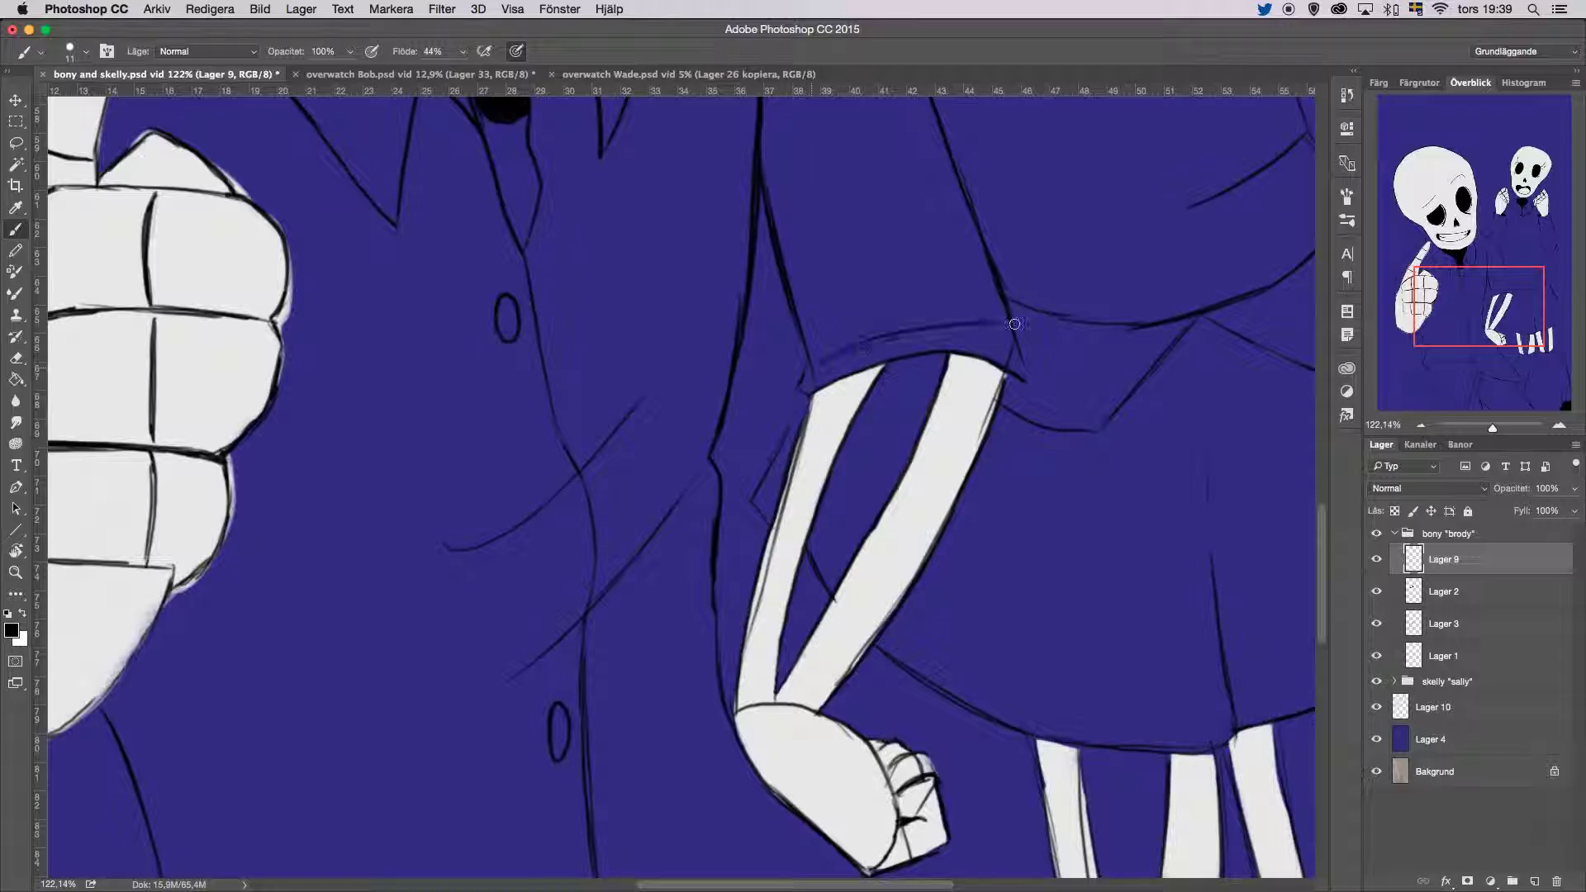
{"action": "left_click_drag", "start_coordinate": [883, 385], "coordinate": [905, 378]}
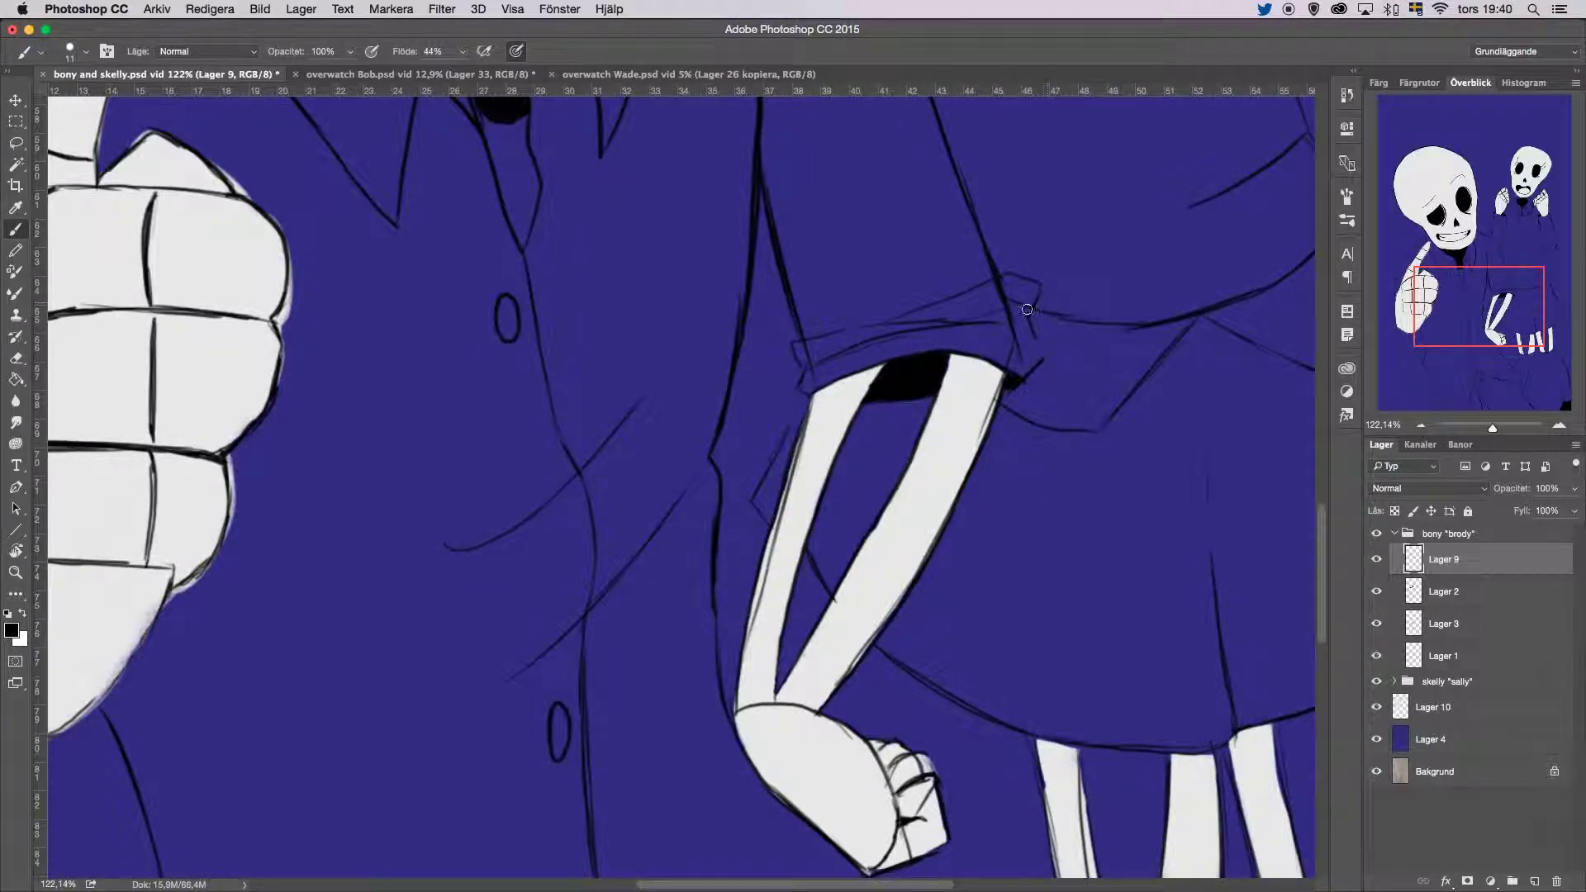
Step: Clean up the smaller skeleton's dress lines behind the rolled cuff on Lager 6 and Lager 7
{"action": "left_click", "coordinate": [1419, 583]}
{"action": "left_click", "coordinate": [1393, 533]}
{"action": "left_click", "coordinate": [1394, 551]}
{"action": "left_click", "coordinate": [1422, 643]}
{"action": "key", "text": "alt+bracketright"}
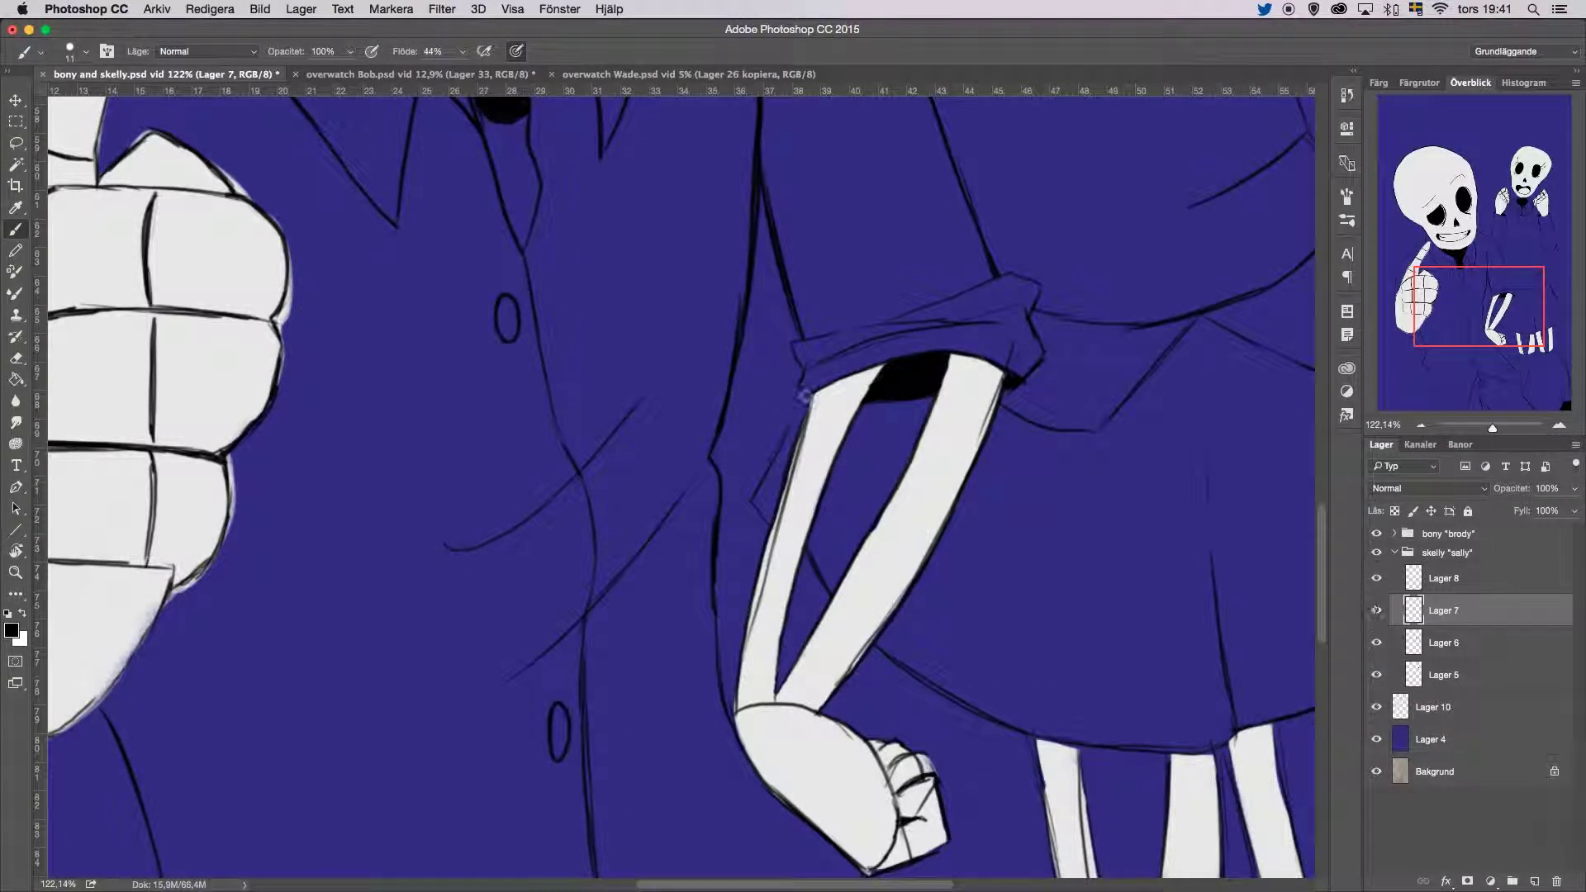
Step: Select Lager 10 and clean the off-white overspill around the larger skeleton's thumbs-up hand
{"action": "left_click", "coordinate": [1394, 552]}
{"action": "left_click", "coordinate": [1422, 578]}
{"action": "scroll", "coordinate": [661, 412], "scroll_direction": "left", "scroll_amount": 10}
{"action": "left_click_drag", "start_coordinate": [570, 545], "coordinate": [516, 644]}
{"action": "left_click_drag", "start_coordinate": [628, 289], "coordinate": [616, 426]}
{"action": "left_click_drag", "start_coordinate": [603, 248], "coordinate": [587, 234]}
{"action": "left_click_drag", "start_coordinate": [220, 599], "coordinate": [462, 711]}
Step: Pick the off-white swatch again and touch up the gaps along the edges of the raised palm and thumb
{"action": "left_click", "coordinate": [1418, 82]}
{"action": "left_click", "coordinate": [1378, 102]}
{"action": "left_click", "coordinate": [1470, 83]}
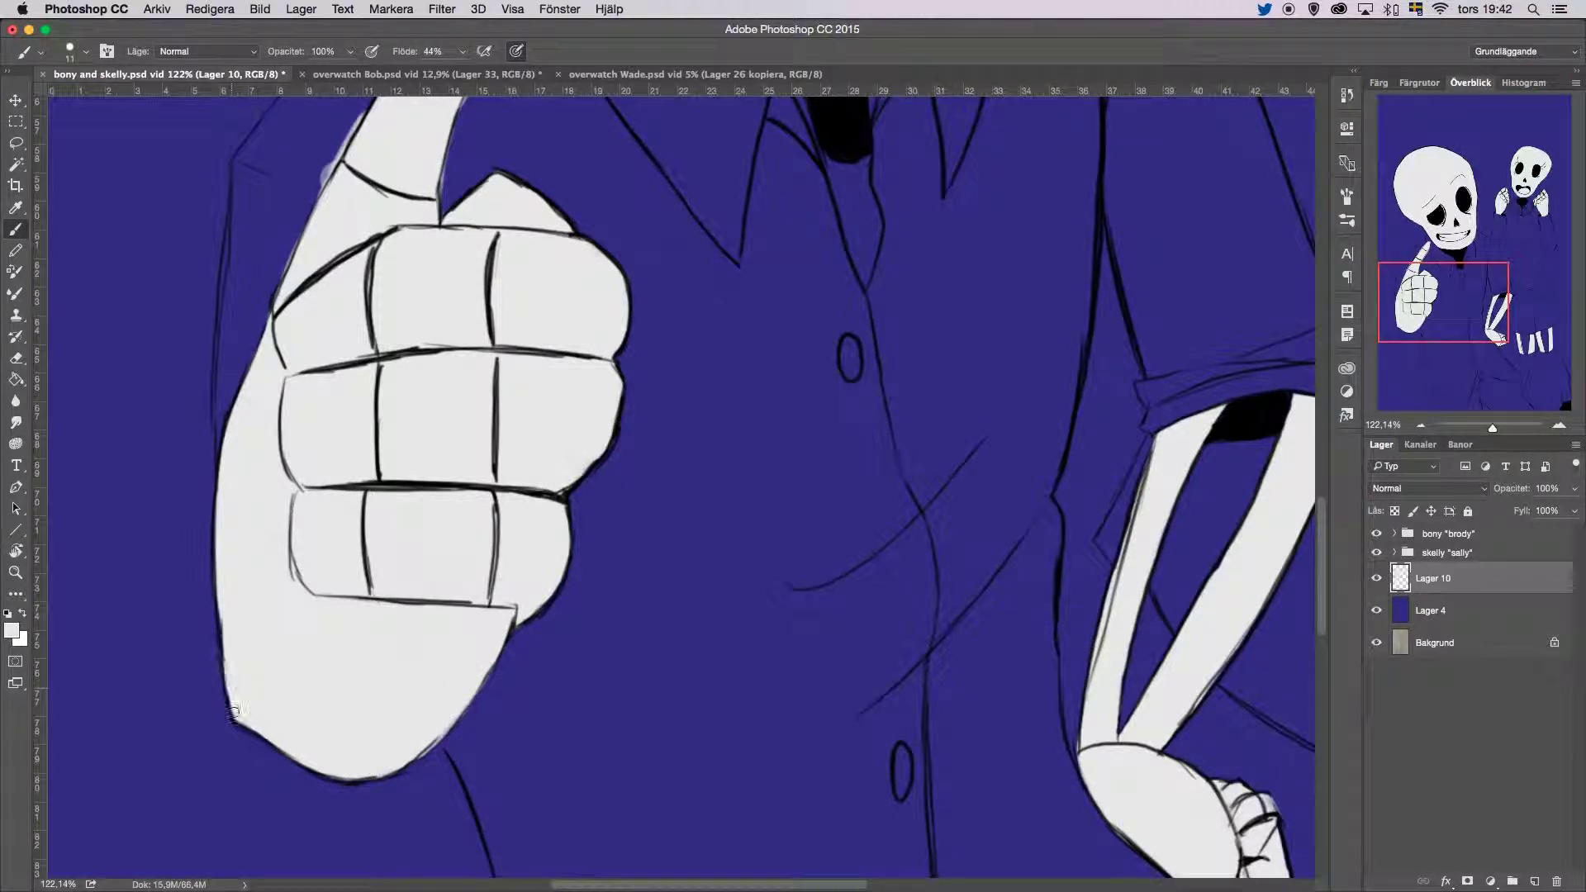
{"action": "left_click_drag", "start_coordinate": [232, 703], "coordinate": [221, 599]}
{"action": "scroll", "coordinate": [660, 413], "scroll_direction": "up", "scroll_amount": 5}
{"action": "scroll", "coordinate": [660, 413], "scroll_direction": "right", "scroll_amount": 1}
{"action": "mouse_move", "coordinate": [375, 529]}
{"action": "left_mouse_down"}
{"action": "mouse_move", "coordinate": [487, 231]}
{"action": "mouse_move", "coordinate": [305, 402]}
{"action": "left_mouse_up"}
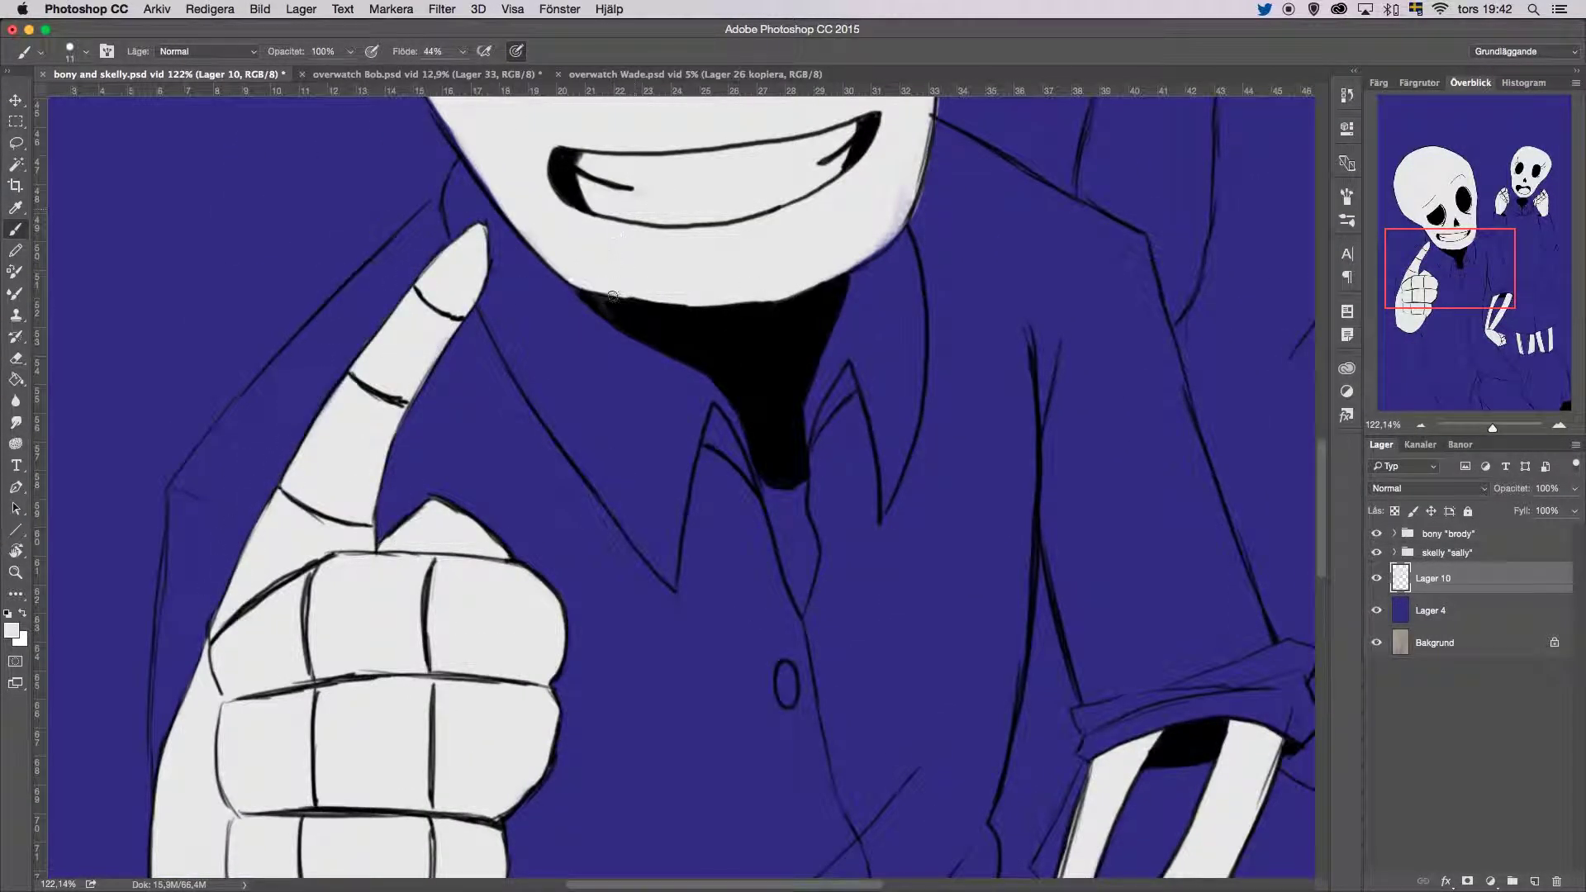
Step: Touch up the fill along the larger skull's jaw and check its outline on Lager 2
{"action": "left_click_drag", "start_coordinate": [844, 283], "coordinate": [888, 248]}
{"action": "scroll", "coordinate": [991, 330], "scroll_direction": "up", "scroll_amount": 5}
{"action": "scroll", "coordinate": [1073, 372], "scroll_direction": "right", "scroll_amount": 1}
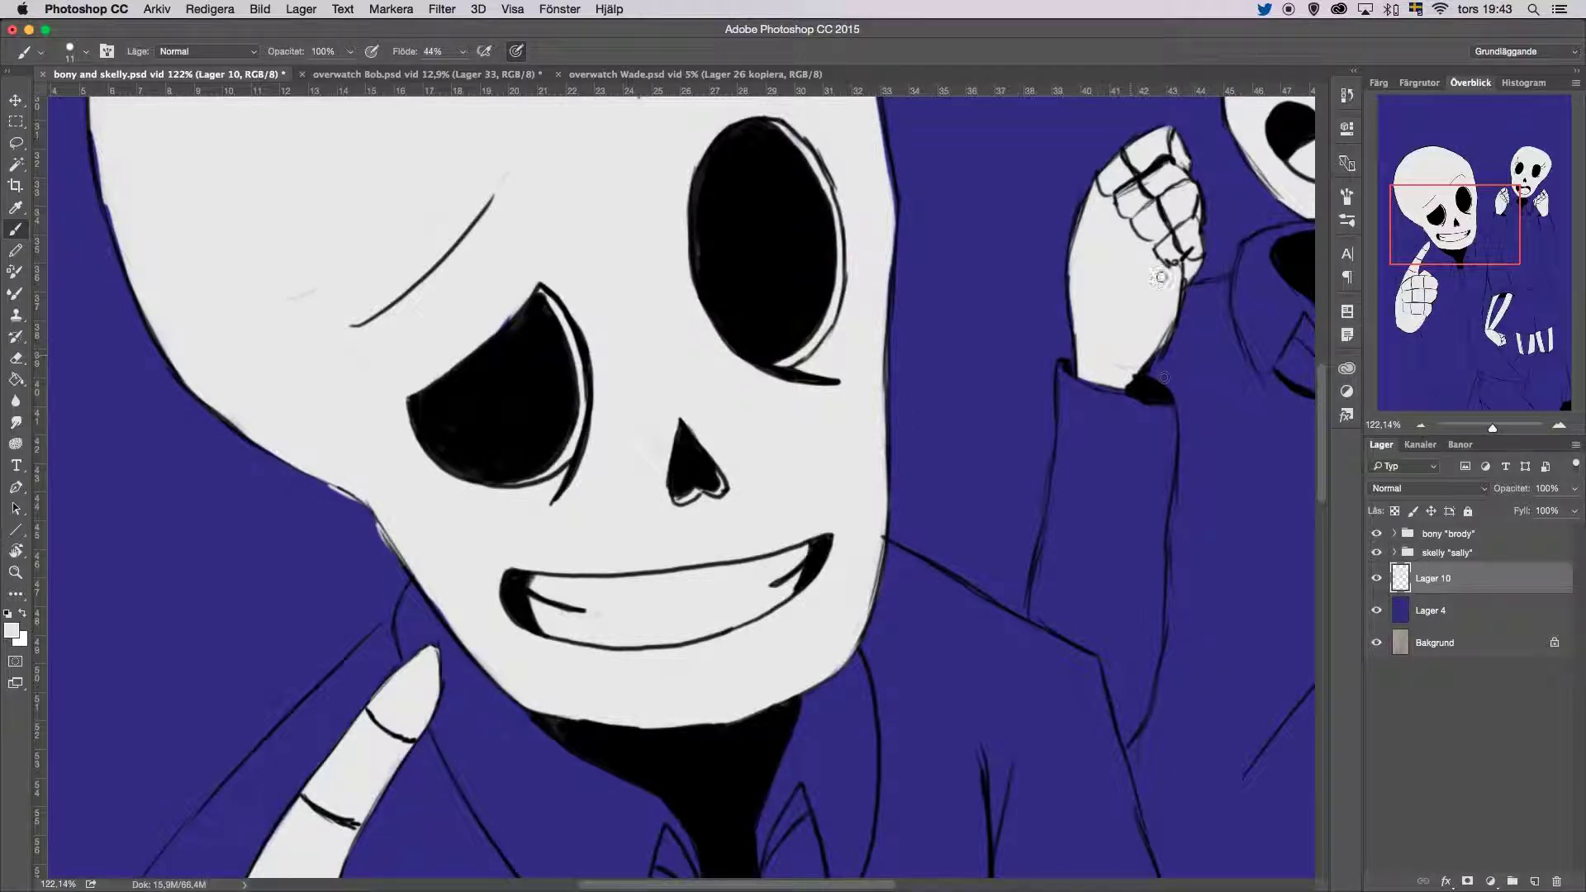
{"action": "scroll", "coordinate": [263, 586], "scroll_direction": "up", "scroll_amount": 4}
{"action": "scroll", "coordinate": [264, 586], "scroll_direction": "left", "scroll_amount": 1}
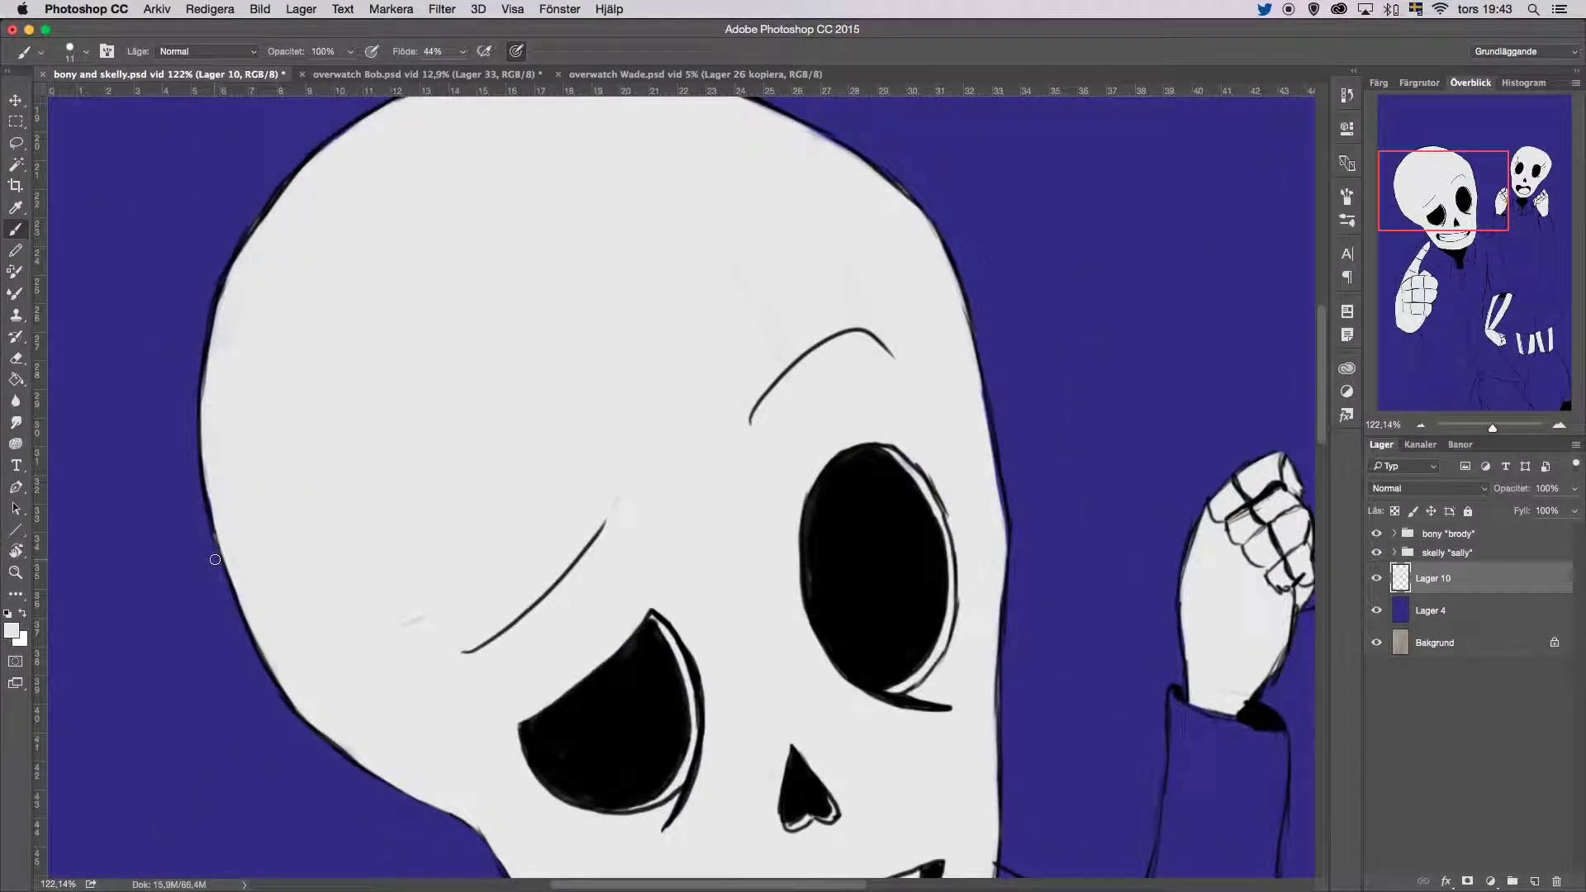
{"action": "left_click", "coordinate": [1394, 534]}
{"action": "left_click", "coordinate": [1415, 594]}
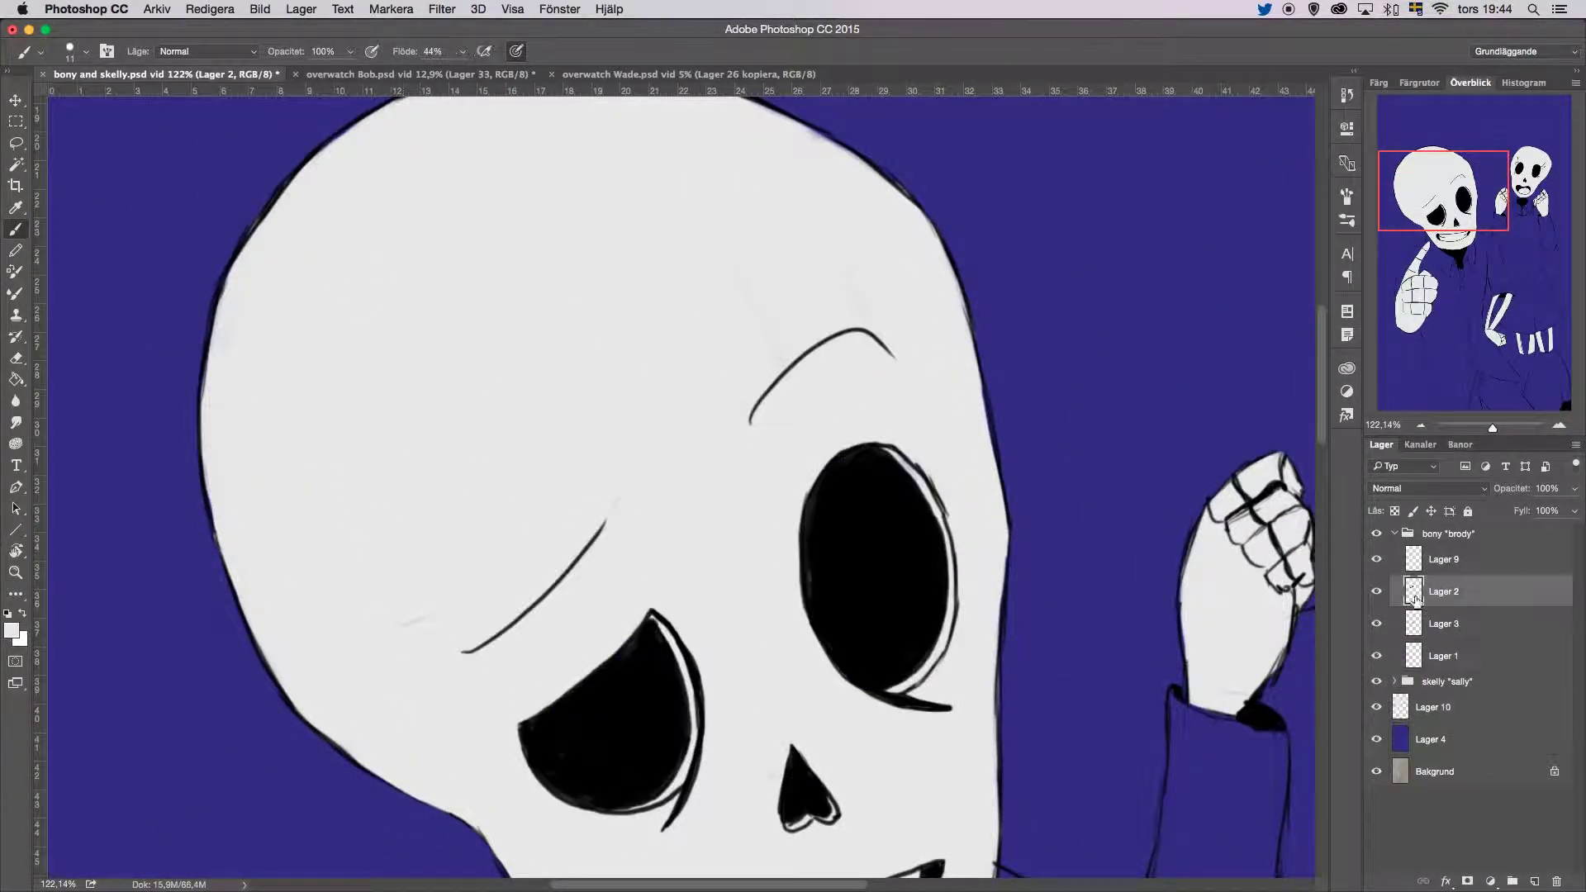
{"action": "scroll", "coordinate": [1117, 397], "scroll_direction": "down", "scroll_amount": 5}
Step: Add a new layer above Lager 10 and fill the smaller skeleton's sweater with flat blue
{"action": "left_click", "coordinate": [1394, 534]}
{"action": "left_click", "coordinate": [1433, 578]}
{"action": "left_click", "coordinate": [1533, 881]}
{"action": "left_click", "coordinate": [1419, 83]}
{"action": "left_click", "coordinate": [1374, 104]}
{"action": "scroll", "coordinate": [821, 505], "scroll_direction": "up", "scroll_amount": 3}
{"action": "left_click_drag", "start_coordinate": [661, 355], "coordinate": [685, 458]}
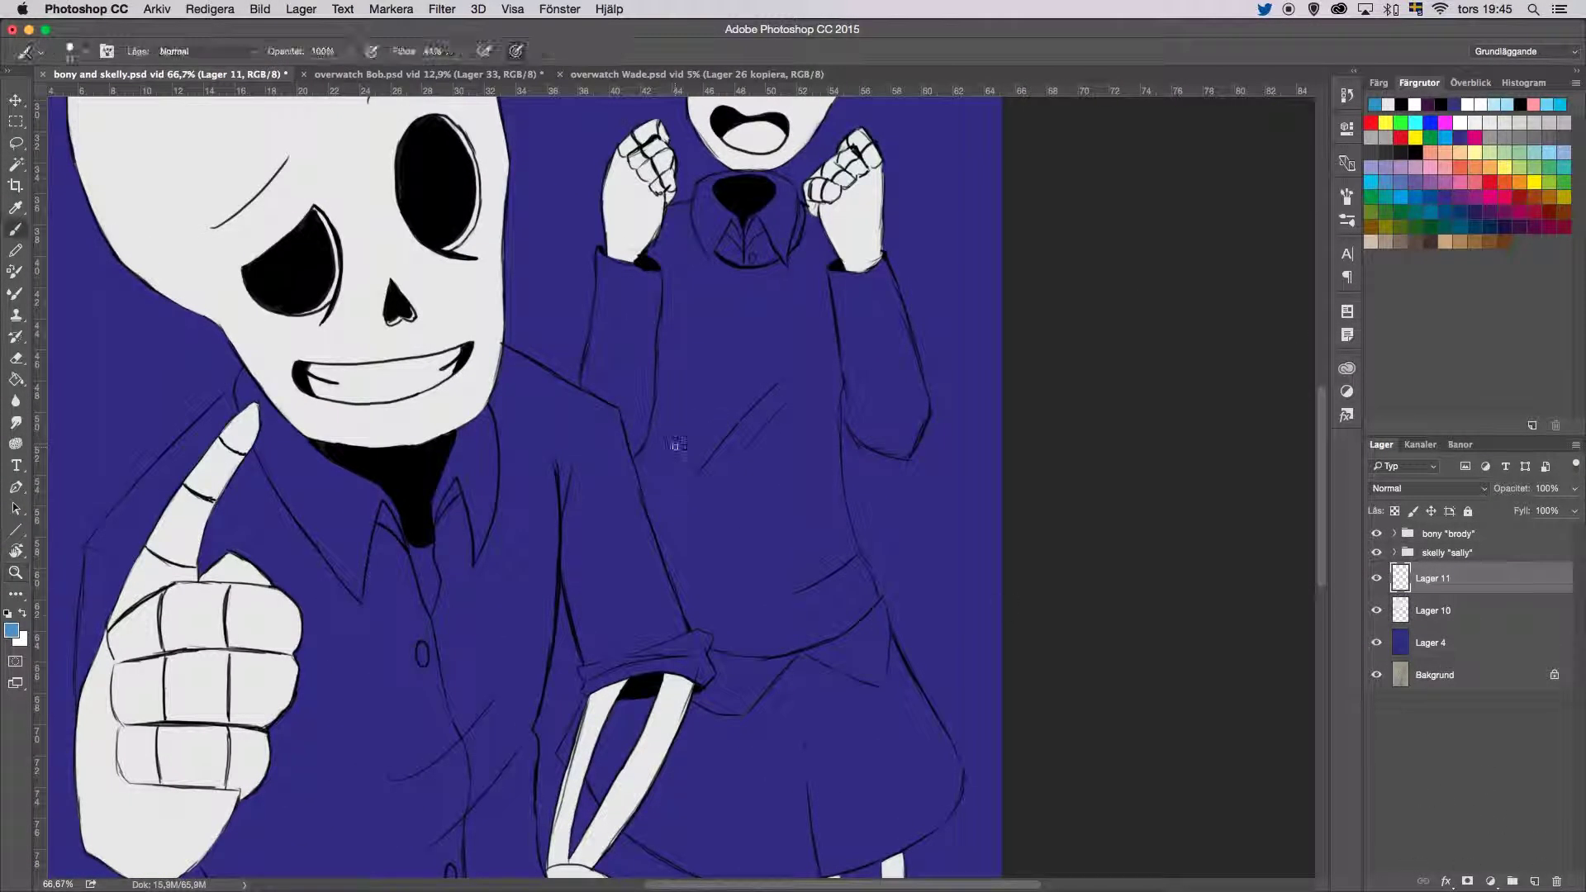
{"action": "mouse_move", "coordinate": [735, 347]}
{"action": "left_mouse_down"}
{"action": "mouse_move", "coordinate": [661, 462]}
{"action": "mouse_move", "coordinate": [595, 347]}
{"action": "mouse_move", "coordinate": [631, 287]}
{"action": "mouse_move", "coordinate": [784, 570]}
{"action": "mouse_move", "coordinate": [842, 372]}
{"action": "mouse_move", "coordinate": [702, 231]}
{"action": "mouse_move", "coordinate": [799, 310]}
{"action": "mouse_move", "coordinate": [900, 429]}
{"action": "mouse_move", "coordinate": [744, 611]}
{"action": "mouse_move", "coordinate": [804, 665]}
{"action": "left_mouse_up"}
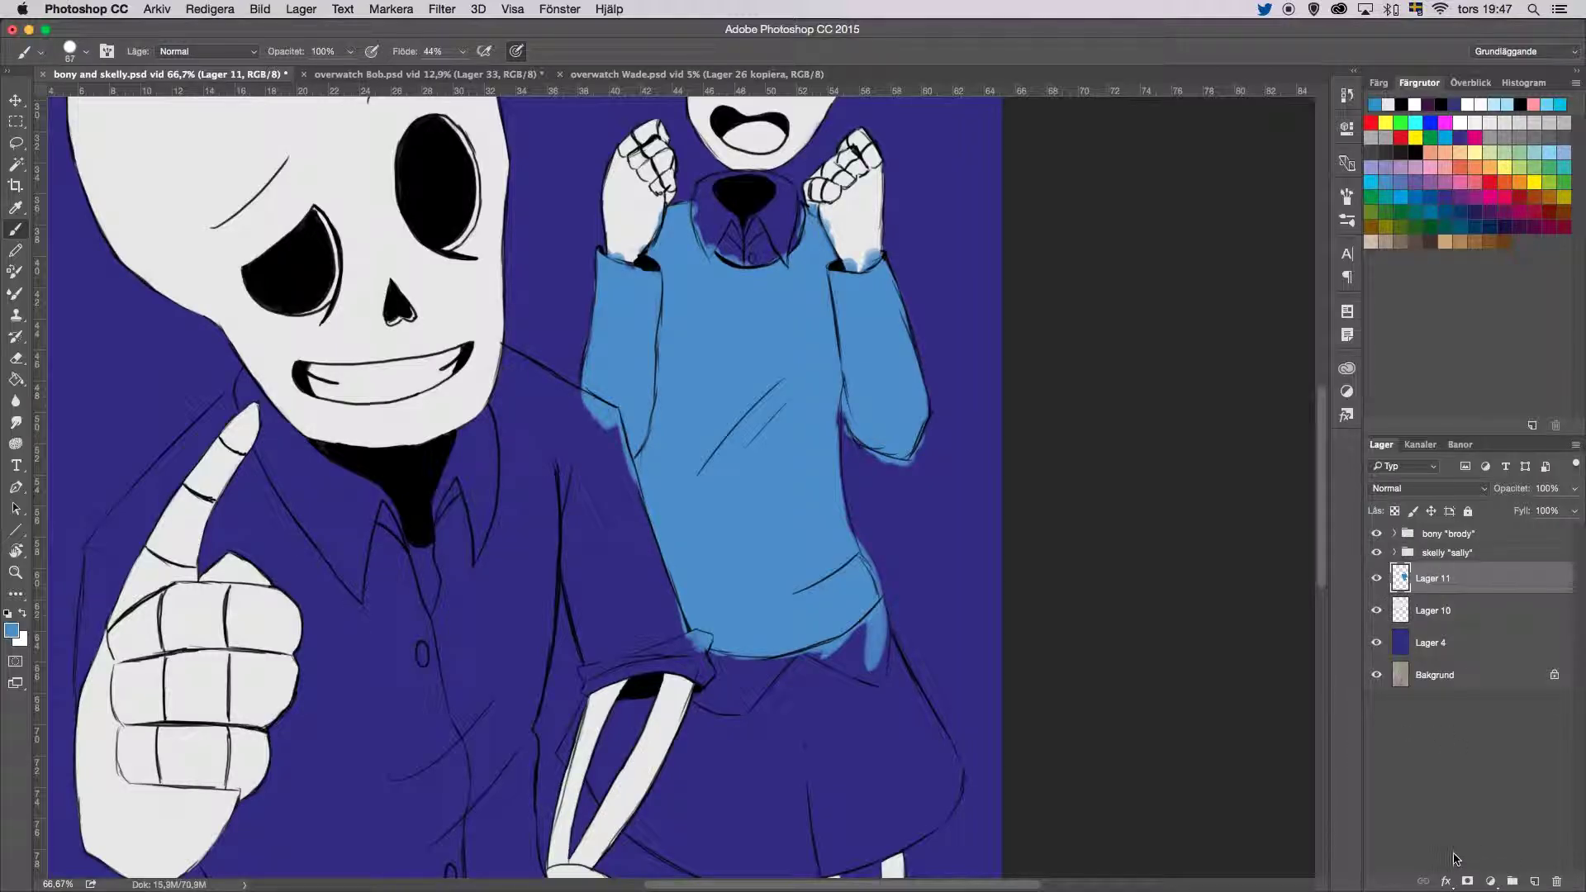
Step: Fill the smaller skeleton's shirt collar and shirt tails with white on a new layer beneath the sweater layer
{"action": "left_click", "coordinate": [1533, 881], "text": "super"}
{"action": "left_click", "coordinate": [1414, 104]}
{"action": "mouse_move", "coordinate": [693, 678]}
{"action": "left_mouse_down"}
{"action": "mouse_move", "coordinate": [727, 702]}
{"action": "mouse_move", "coordinate": [867, 627]}
{"action": "mouse_move", "coordinate": [883, 677]}
{"action": "left_mouse_up"}
{"action": "mouse_move", "coordinate": [702, 206]}
{"action": "left_mouse_down"}
{"action": "mouse_move", "coordinate": [791, 213]}
{"action": "mouse_move", "coordinate": [702, 206]}
{"action": "left_mouse_up"}
Step: Fill the smaller skeleton's skirt with light pink on a new layer beneath the shirt layer, and move Lager 10 above the sweater layer
{"action": "left_click", "coordinate": [1475, 152]}
{"action": "left_click", "coordinate": [1534, 881], "text": "super"}
{"action": "mouse_move", "coordinate": [627, 694]}
{"action": "left_mouse_down"}
{"action": "mouse_move", "coordinate": [691, 782]}
{"action": "mouse_move", "coordinate": [685, 727]}
{"action": "left_mouse_up"}
{"action": "left_click_drag", "start_coordinate": [1412, 675], "coordinate": [1409, 568]}
{"action": "left_click", "coordinate": [1433, 674]}
{"action": "mouse_move", "coordinate": [694, 686]}
{"action": "left_mouse_down"}
{"action": "mouse_move", "coordinate": [826, 818]}
{"action": "mouse_move", "coordinate": [925, 677]}
{"action": "left_mouse_up"}
{"action": "left_click", "coordinate": [1464, 167]}
{"action": "left_click", "coordinate": [1377, 82]}
{"action": "mouse_move", "coordinate": [570, 710]}
{"action": "left_mouse_down"}
{"action": "mouse_move", "coordinate": [950, 727]}
{"action": "mouse_move", "coordinate": [727, 826]}
{"action": "mouse_move", "coordinate": [797, 819]}
{"action": "left_mouse_up"}
{"action": "scroll", "coordinate": [826, 743], "scroll_direction": "down", "scroll_amount": 2}
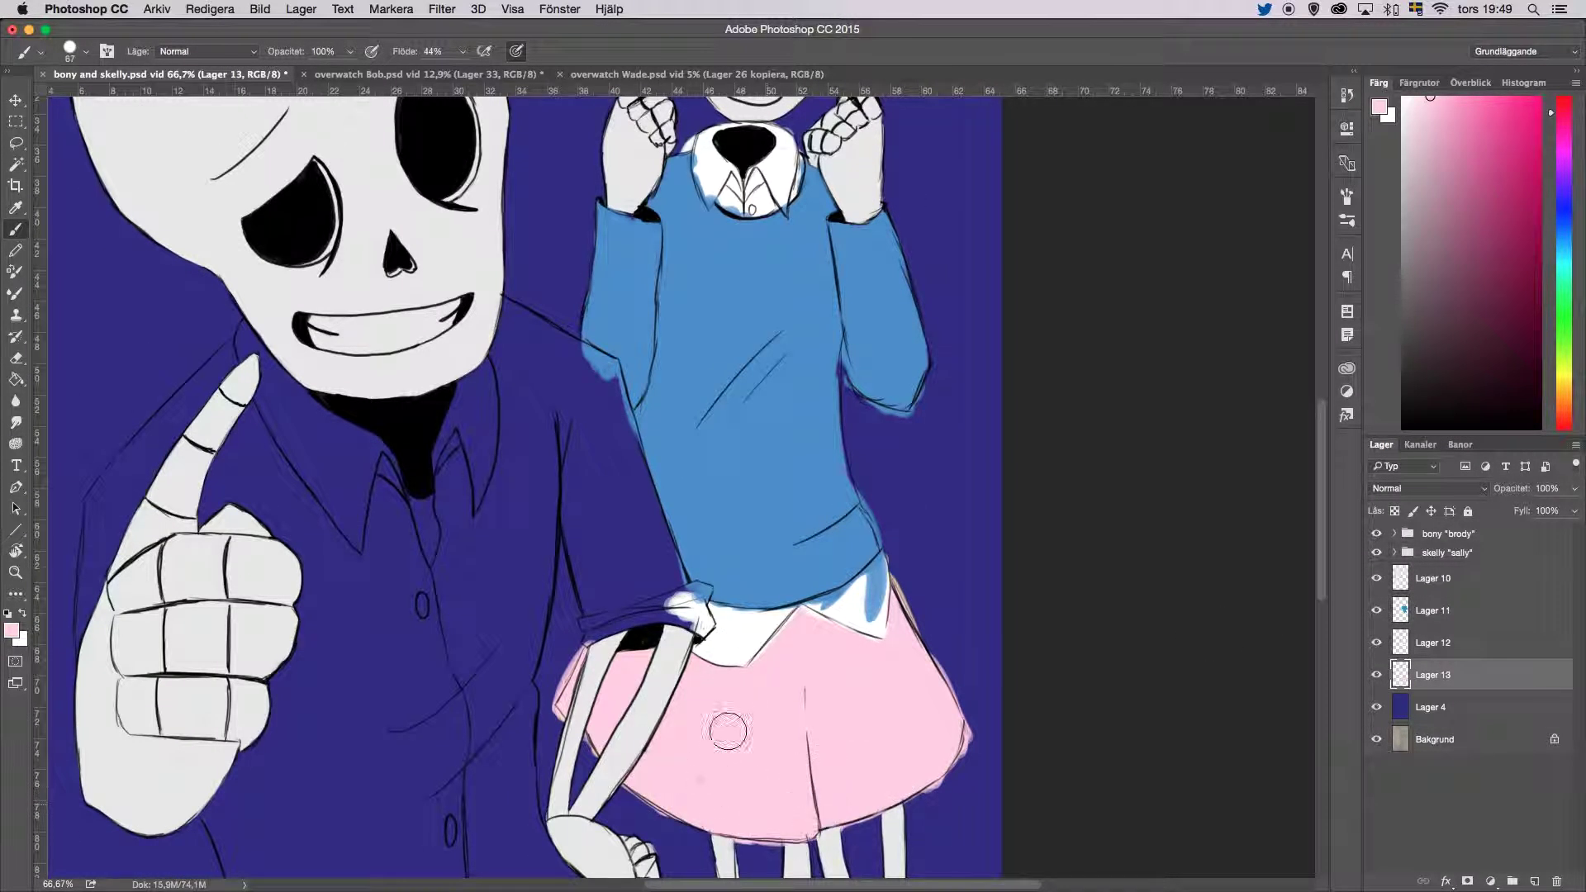
Step: Fill the smaller skeleton's knee socks with white on Lager 12 and tidy the edges along their outlines
{"action": "left_click", "coordinate": [1470, 82]}
{"action": "left_click_drag", "start_coordinate": [1469, 248], "coordinate": [1479, 281]}
{"action": "left_click", "coordinate": [1418, 83]}
{"action": "left_click", "coordinate": [1374, 105]}
{"action": "left_click", "coordinate": [1433, 643]}
{"action": "left_click_drag", "start_coordinate": [797, 645], "coordinate": [776, 842]}
{"action": "left_click_drag", "start_coordinate": [859, 628], "coordinate": [793, 826]}
{"action": "mouse_move", "coordinate": [908, 627]}
{"action": "left_mouse_down"}
{"action": "mouse_move", "coordinate": [1032, 826]}
{"action": "mouse_move", "coordinate": [957, 727]}
{"action": "left_mouse_up"}
{"action": "left_click", "coordinate": [1470, 83]}
{"action": "scroll", "coordinate": [798, 846], "scroll_direction": "down", "scroll_amount": 2}
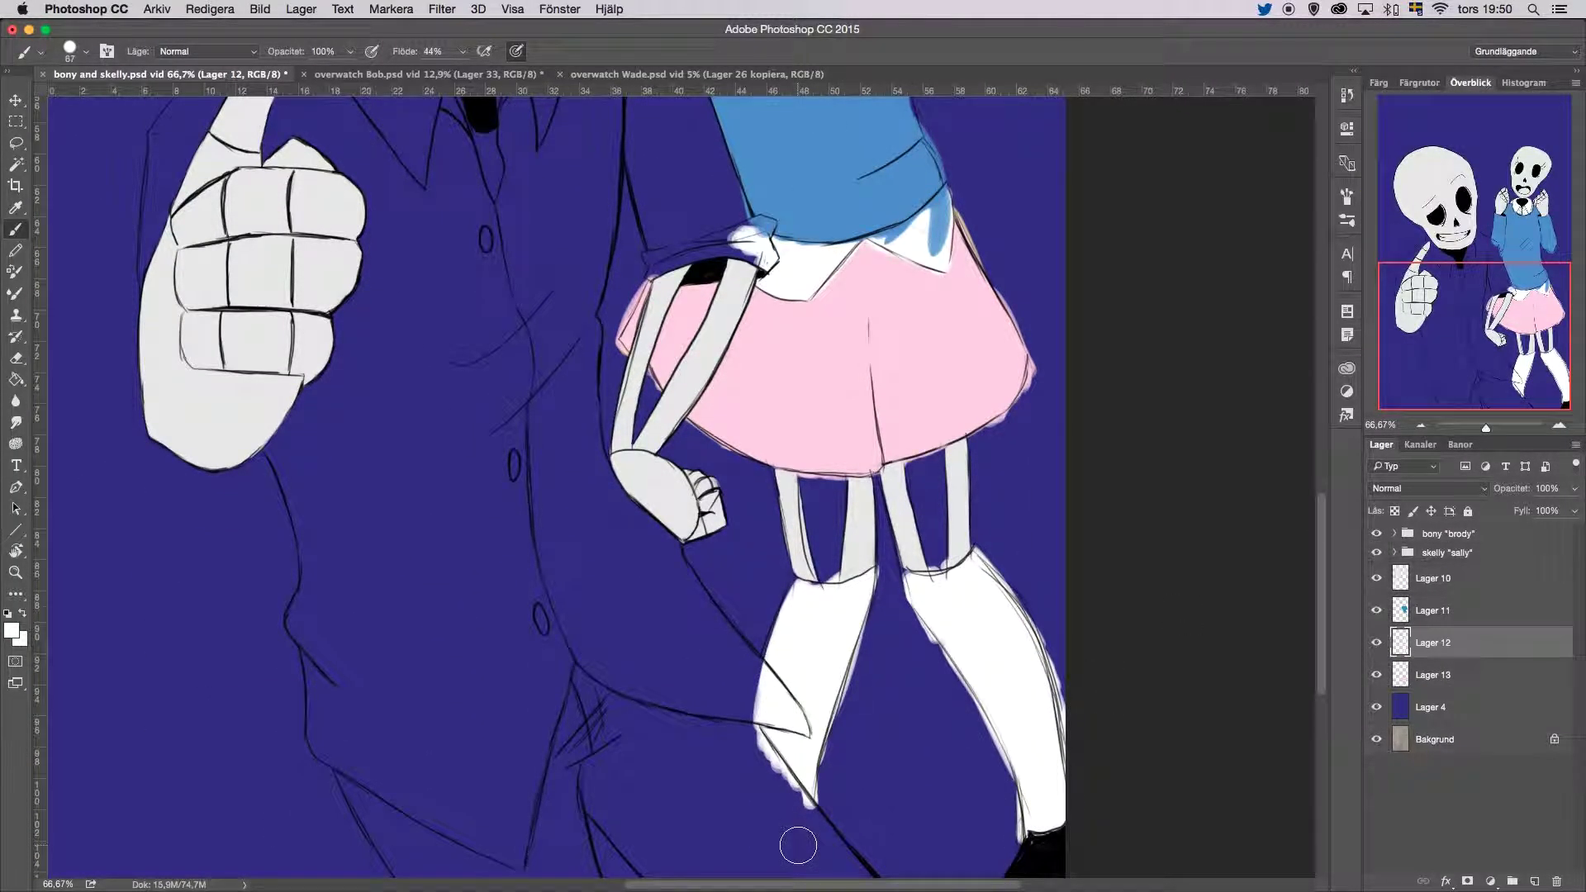
{"action": "left_click_drag", "start_coordinate": [797, 578], "coordinate": [751, 768]}
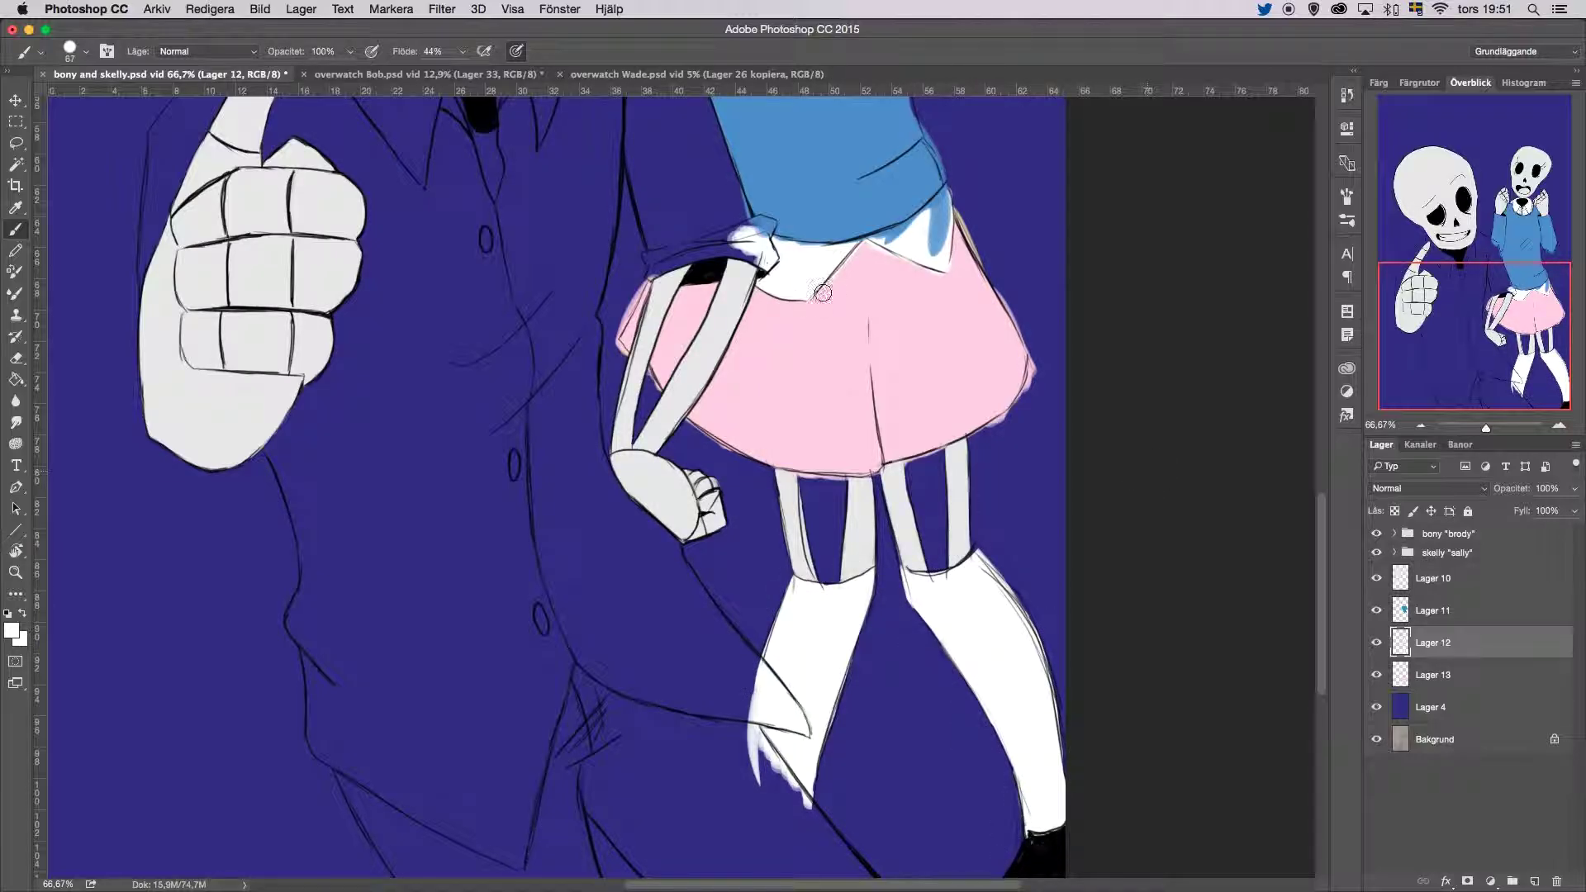
Step: Clean the colour overspill around the skirt, shirt tails, sweater and collar on Lager 13, Lager 11 and Lager 12
{"action": "key", "text": "alt+bracketleft"}
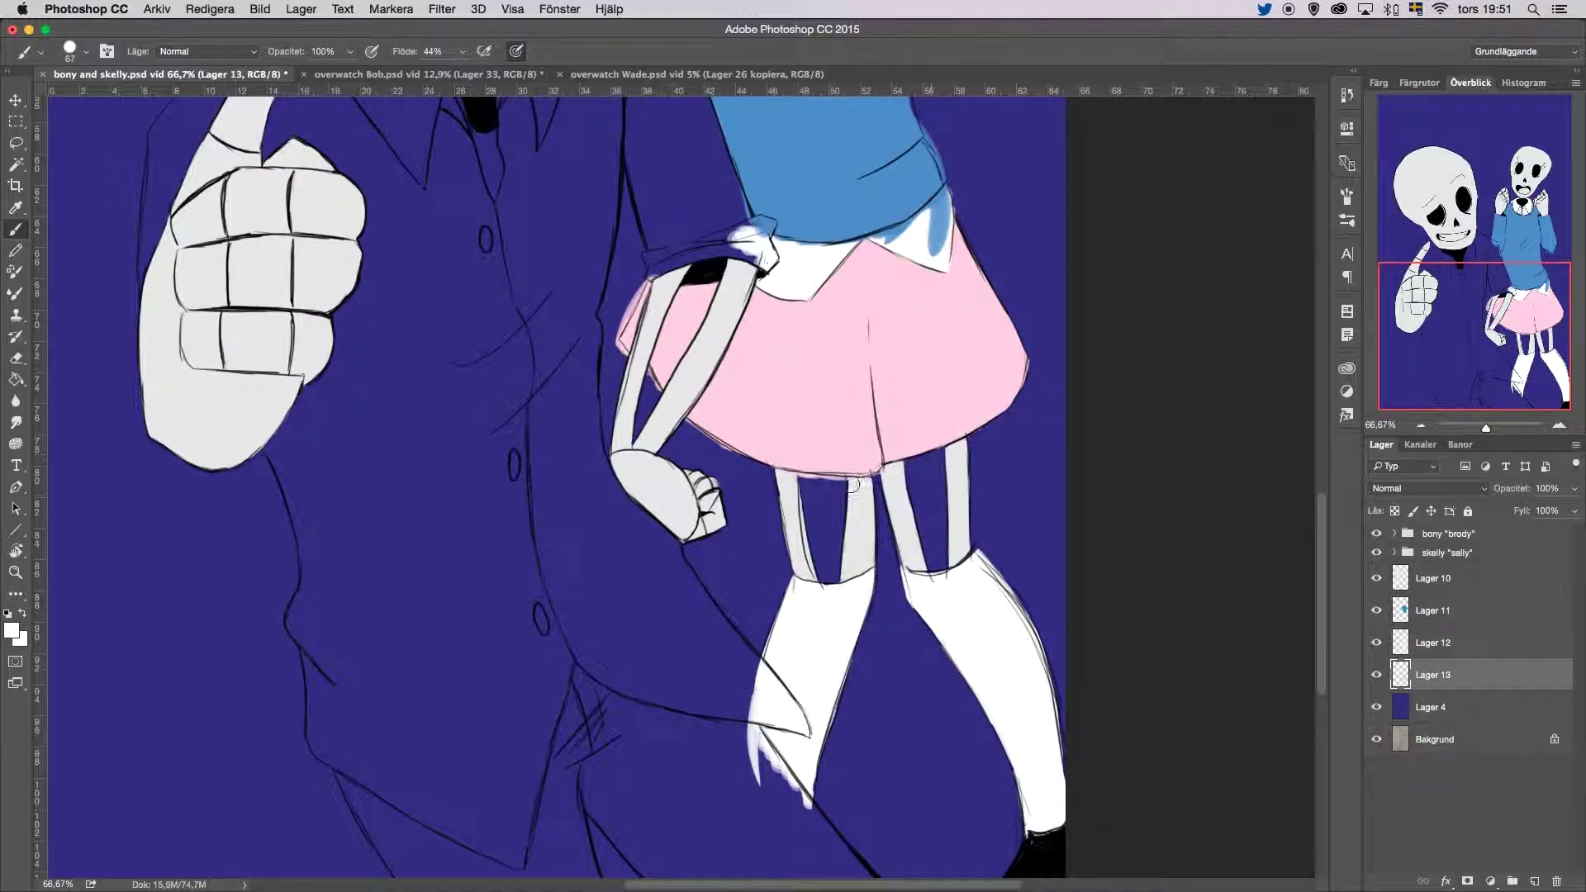
{"action": "left_click", "coordinate": [1445, 641]}
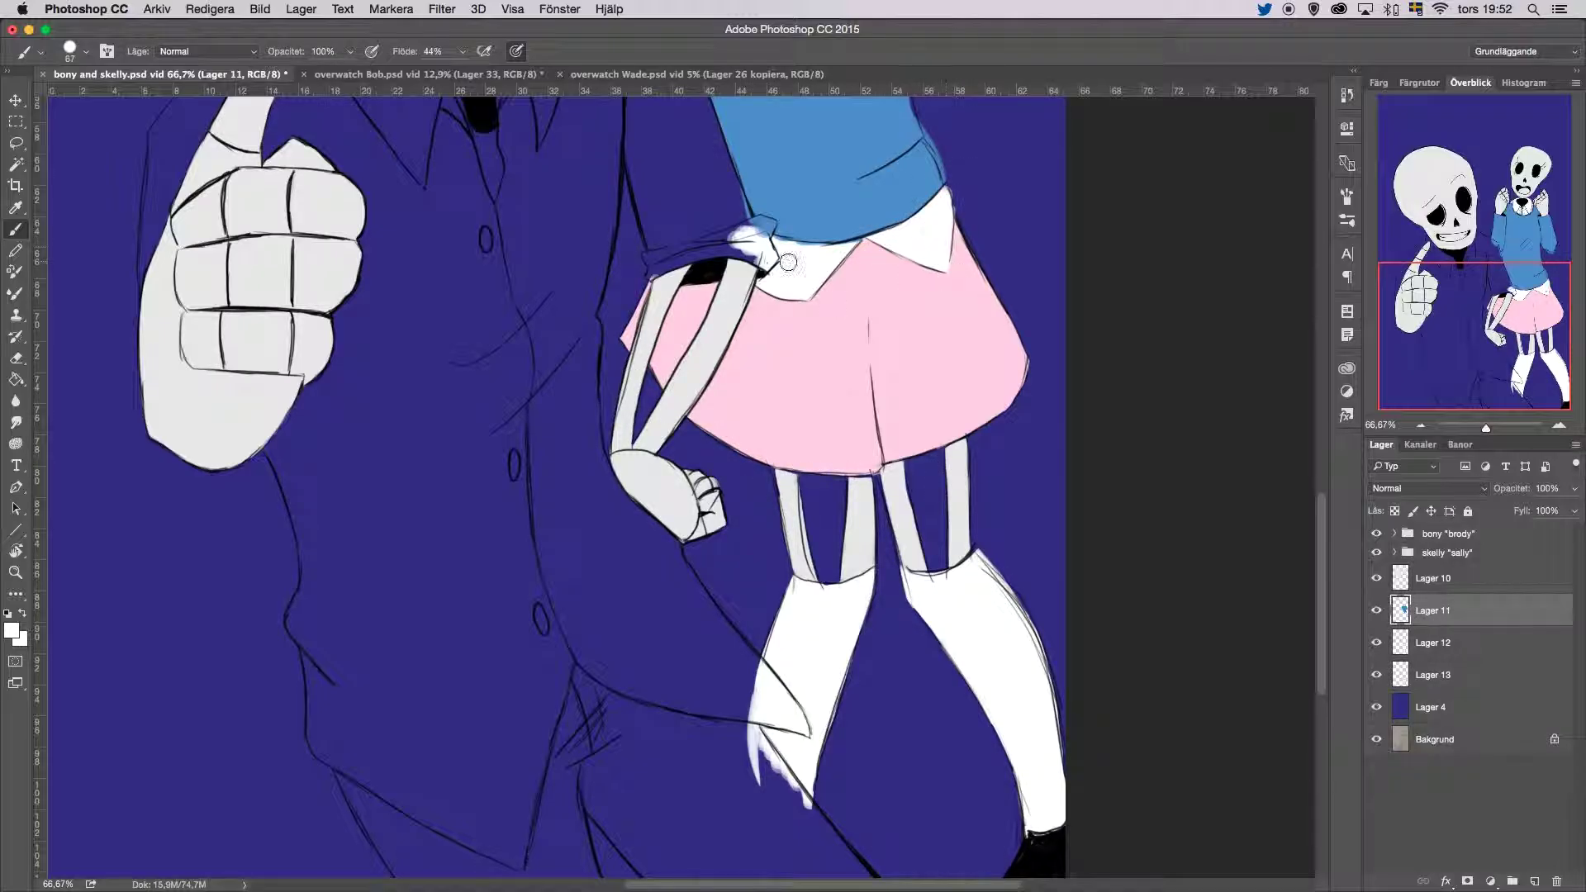
{"action": "key", "text": "alt+bracketright"}
{"action": "scroll", "coordinate": [919, 388], "scroll_direction": "up", "scroll_amount": 5}
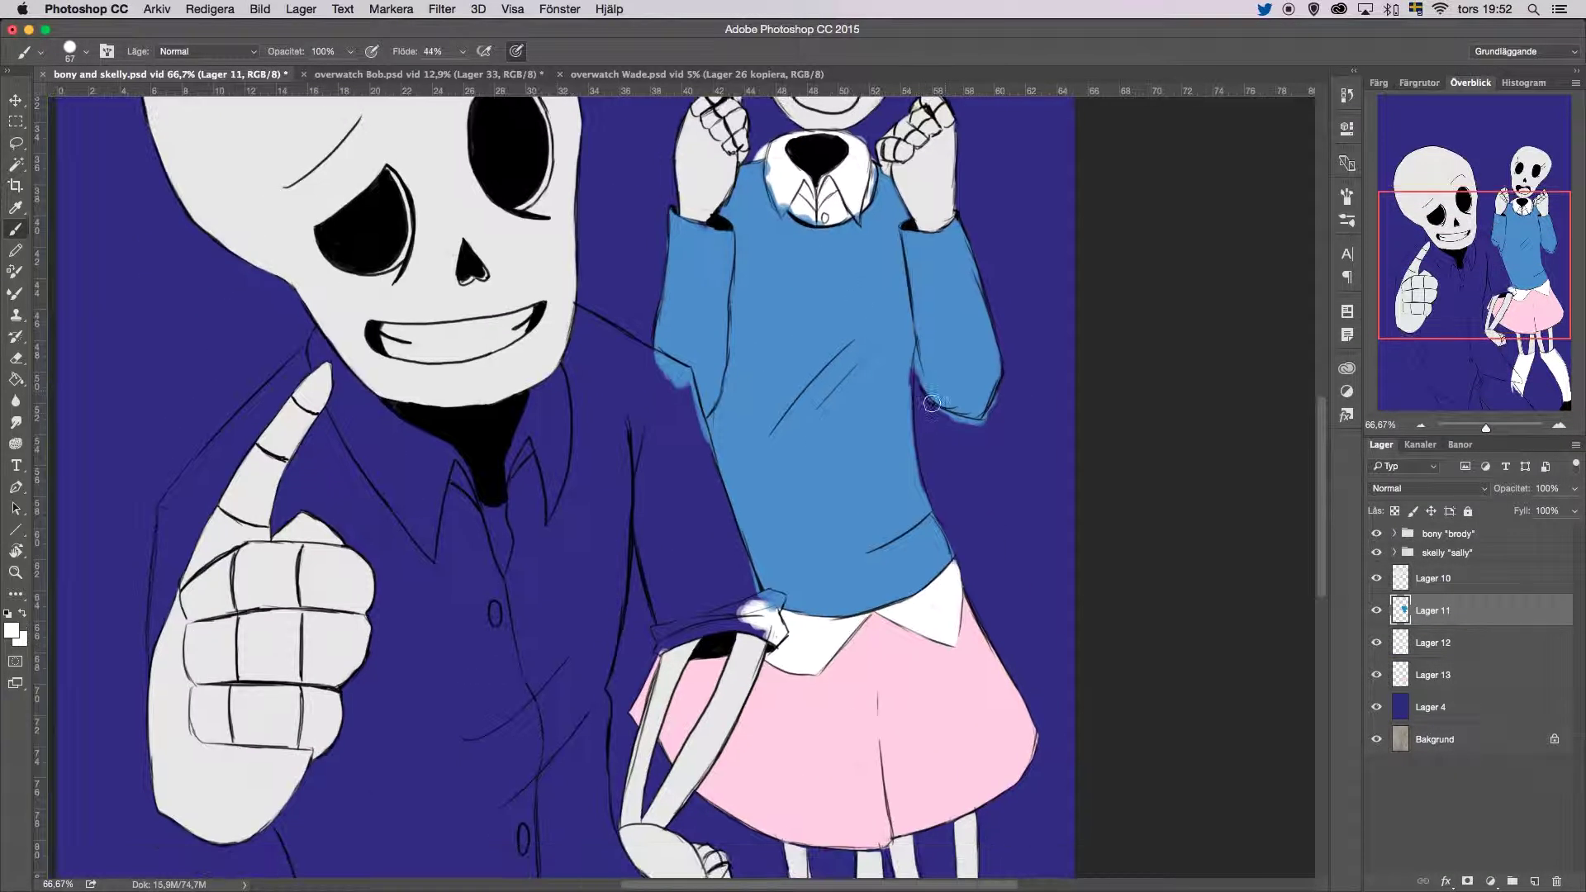
{"action": "left_click", "coordinate": [907, 378], "text": "alt"}
{"action": "left_click", "coordinate": [1426, 650]}
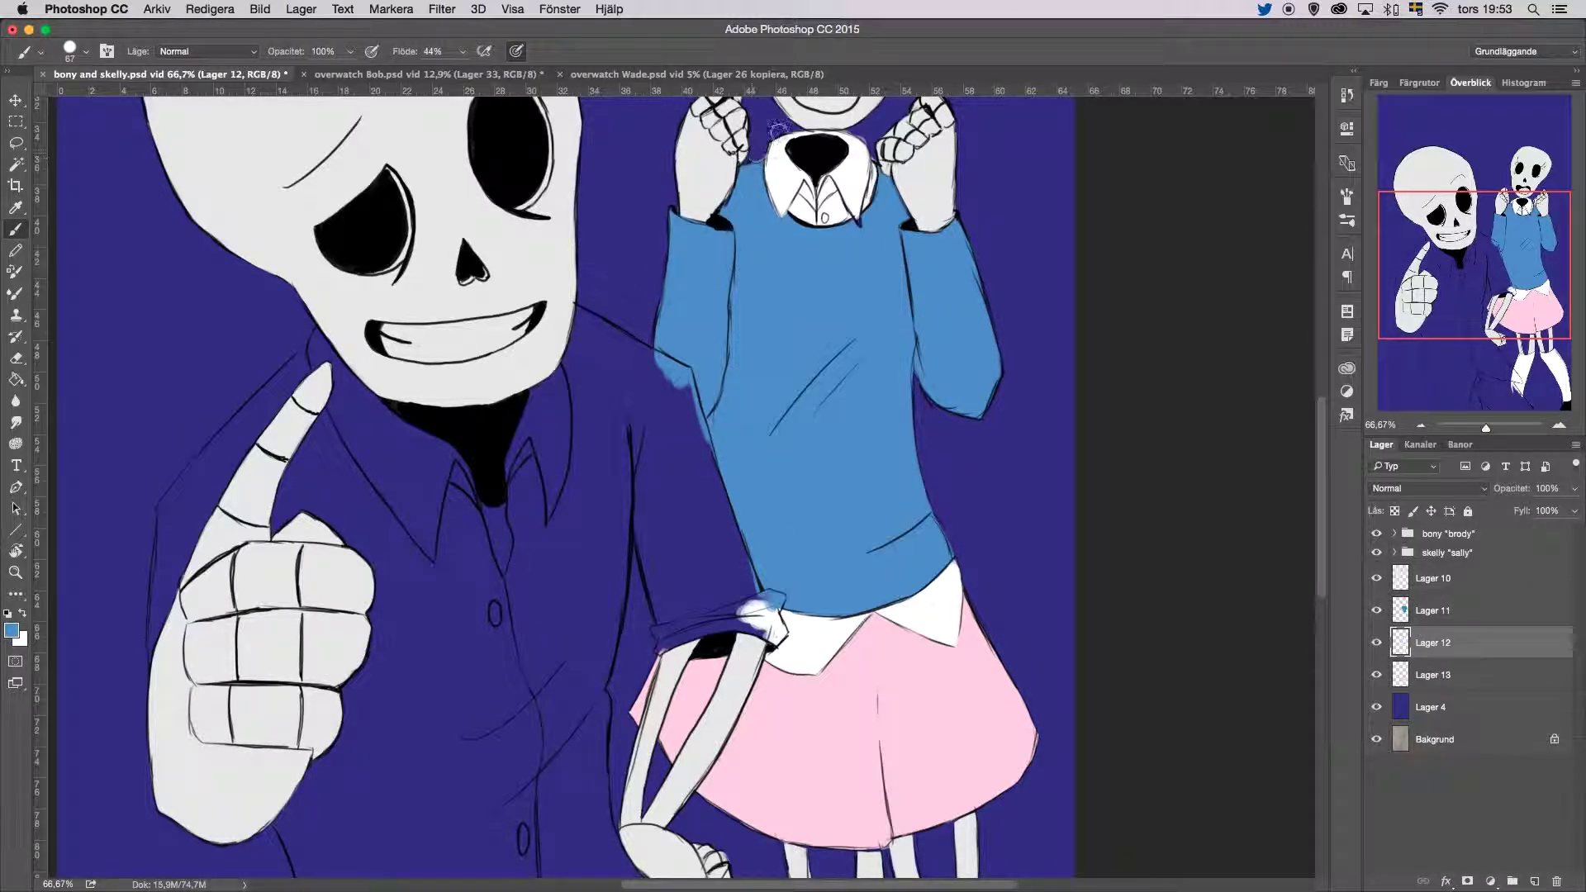
Step: Paint the smaller skeleton's open mouth pinkish red on a new layer above Lager 10
{"action": "key", "text": "super+minus"}
{"action": "key", "text": "super+alt+shift+n"}
{"action": "key", "text": "F6"}
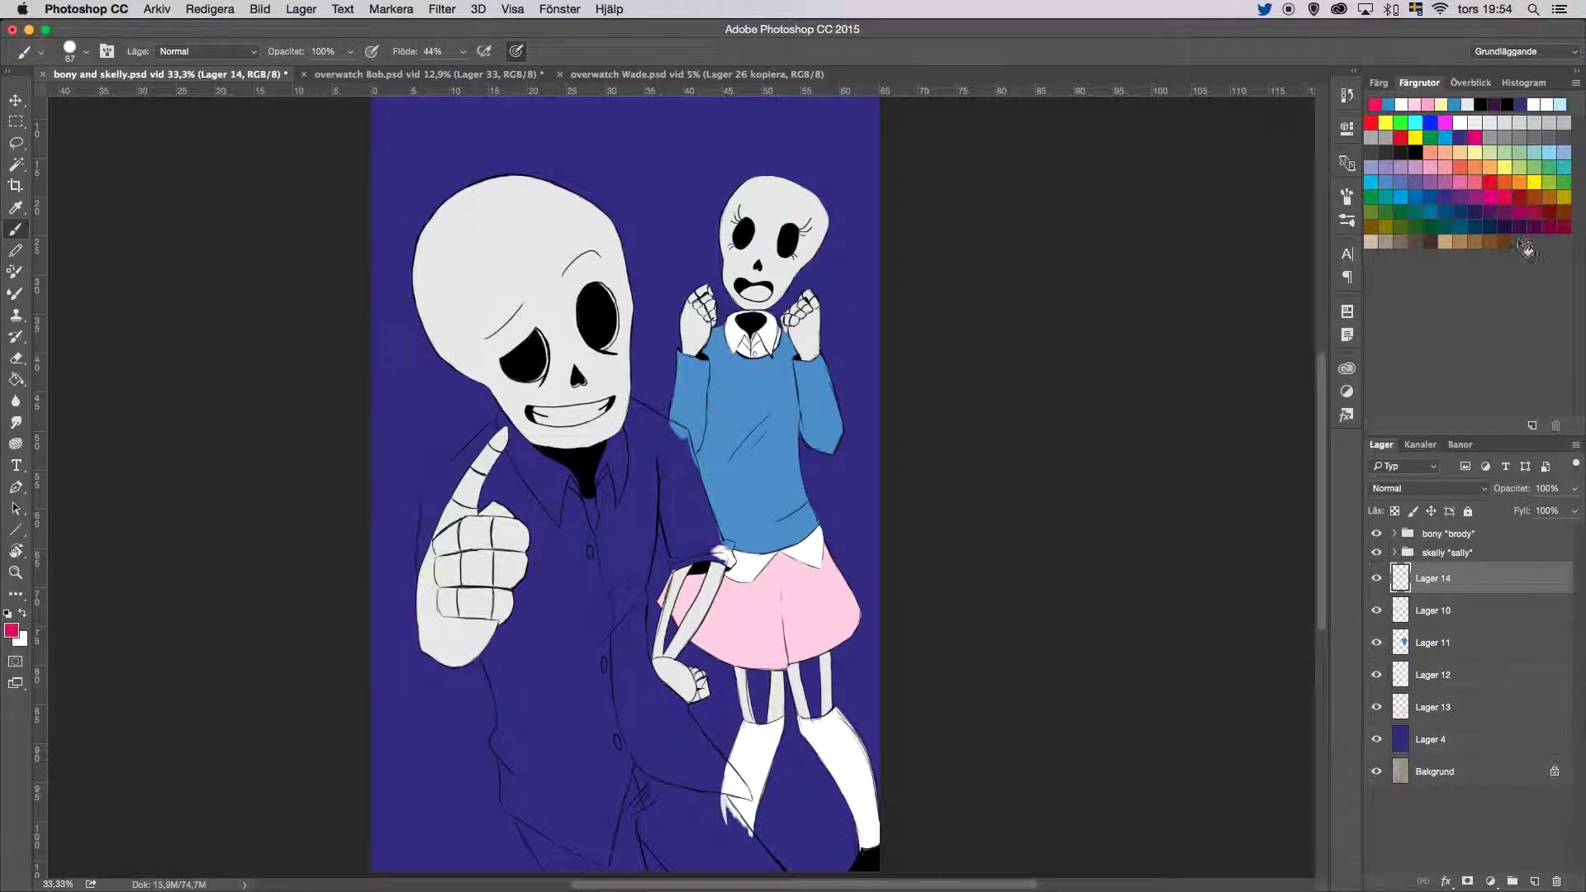
{"action": "left_click_drag", "start_coordinate": [743, 289], "coordinate": [772, 294]}
Step: Add two new layers above Lager 11 and paint the opening below the larger skeleton's collar dark red
{"action": "left_click", "coordinate": [756, 291], "text": "alt"}
{"action": "left_click", "coordinate": [1432, 643]}
{"action": "key", "text": "super+alt+shift+n"}
{"action": "key", "text": "super+alt+shift+n"}
{"action": "left_click_drag", "start_coordinate": [588, 504], "coordinate": [597, 537]}
Step: Fill the larger skeleton's whole shirt, including collar and sleeves, with white on Lager 16
{"action": "left_click", "coordinate": [1419, 82]}
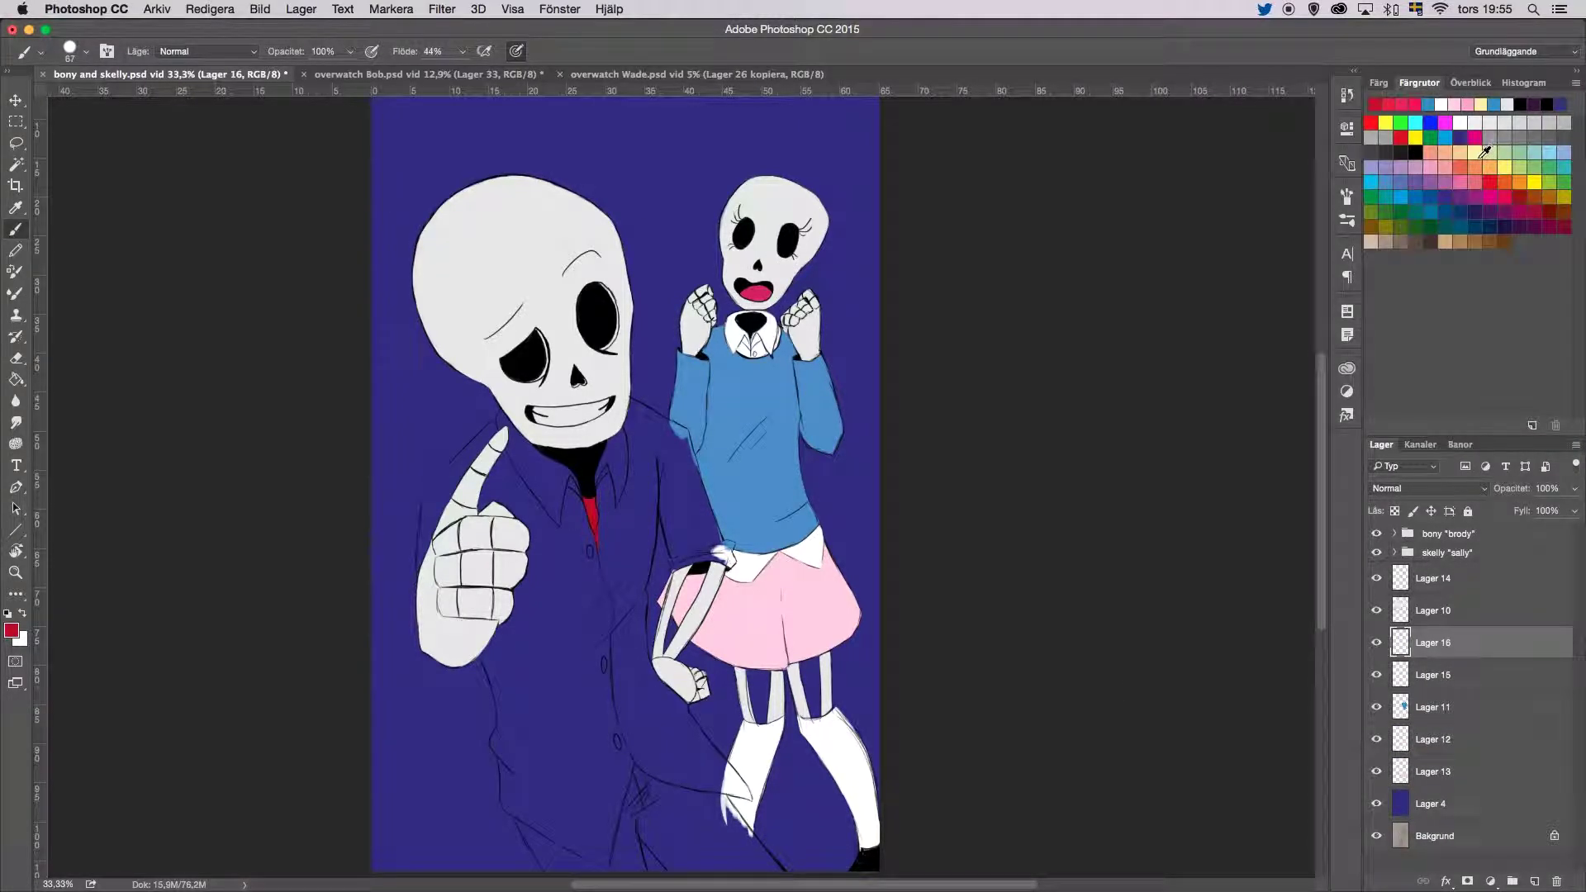
{"action": "left_click", "coordinate": [1459, 122]}
{"action": "mouse_move", "coordinate": [607, 446]}
{"action": "left_mouse_down"}
{"action": "mouse_move", "coordinate": [628, 529]}
{"action": "mouse_move", "coordinate": [599, 578]}
{"action": "mouse_move", "coordinate": [648, 565]}
{"action": "mouse_move", "coordinate": [661, 413]}
{"action": "mouse_move", "coordinate": [718, 561]}
{"action": "mouse_move", "coordinate": [426, 537]}
{"action": "mouse_move", "coordinate": [496, 429]}
{"action": "mouse_move", "coordinate": [571, 488]}
{"action": "mouse_move", "coordinate": [545, 660]}
{"action": "mouse_move", "coordinate": [566, 628]}
{"action": "left_mouse_up"}
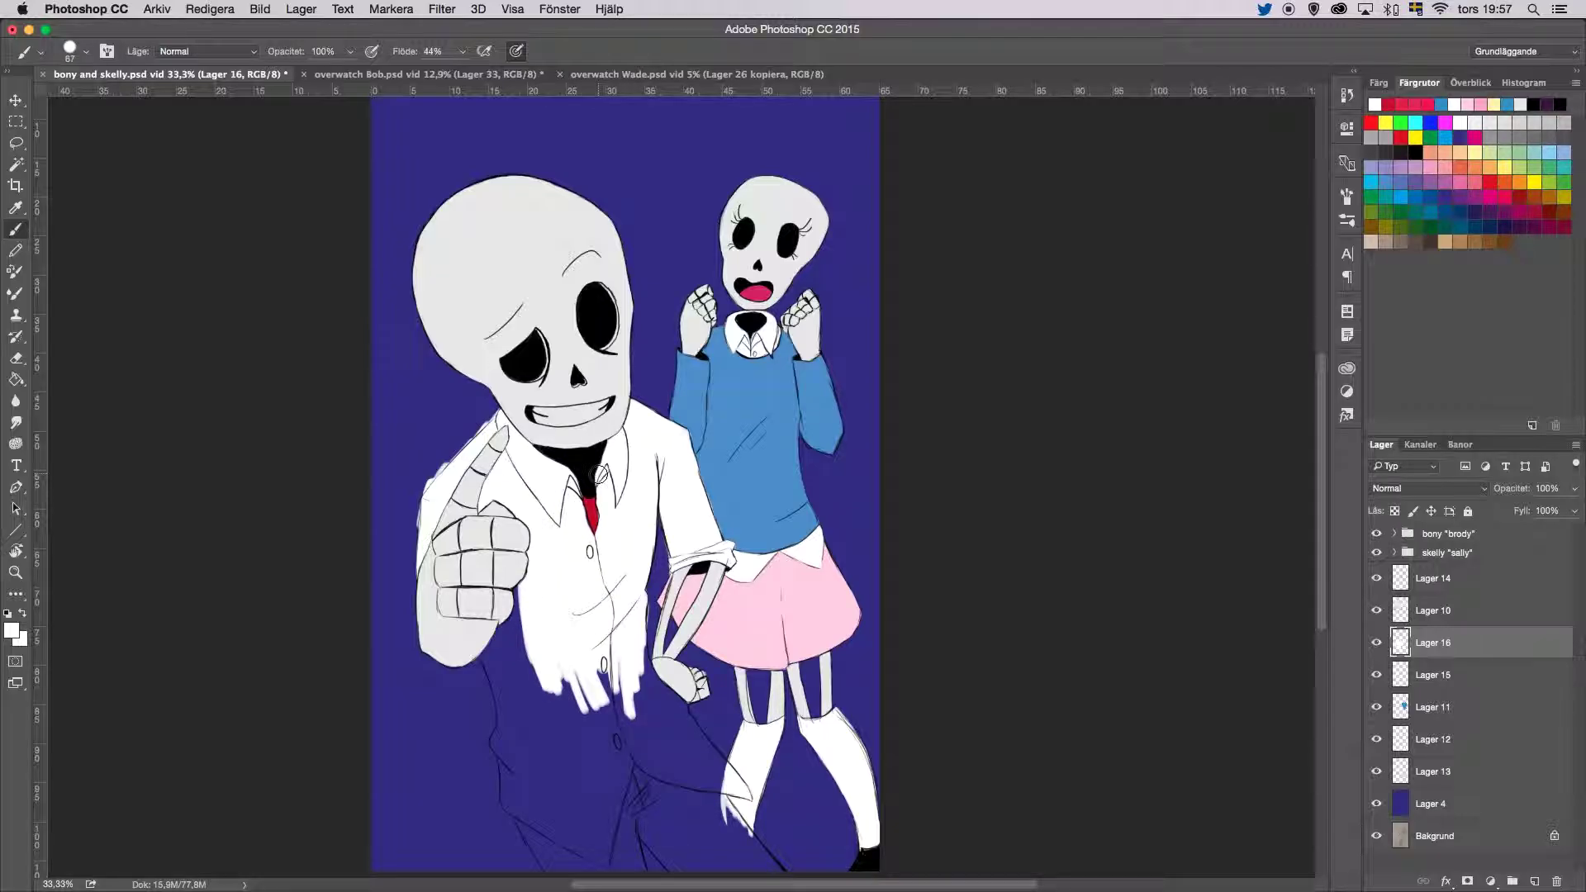
{"action": "scroll", "coordinate": [459, 452], "scroll_direction": "down", "scroll_amount": 3}
{"action": "scroll", "coordinate": [578, 578], "scroll_direction": "up", "scroll_amount": 2}
{"action": "mouse_move", "coordinate": [661, 661]}
{"action": "left_mouse_down"}
{"action": "mouse_move", "coordinate": [726, 743]}
{"action": "mouse_move", "coordinate": [670, 684]}
{"action": "mouse_move", "coordinate": [611, 793]}
{"action": "mouse_move", "coordinate": [504, 603]}
{"action": "mouse_move", "coordinate": [512, 710]}
{"action": "mouse_move", "coordinate": [553, 805]}
{"action": "mouse_move", "coordinate": [523, 576]}
{"action": "left_mouse_up"}
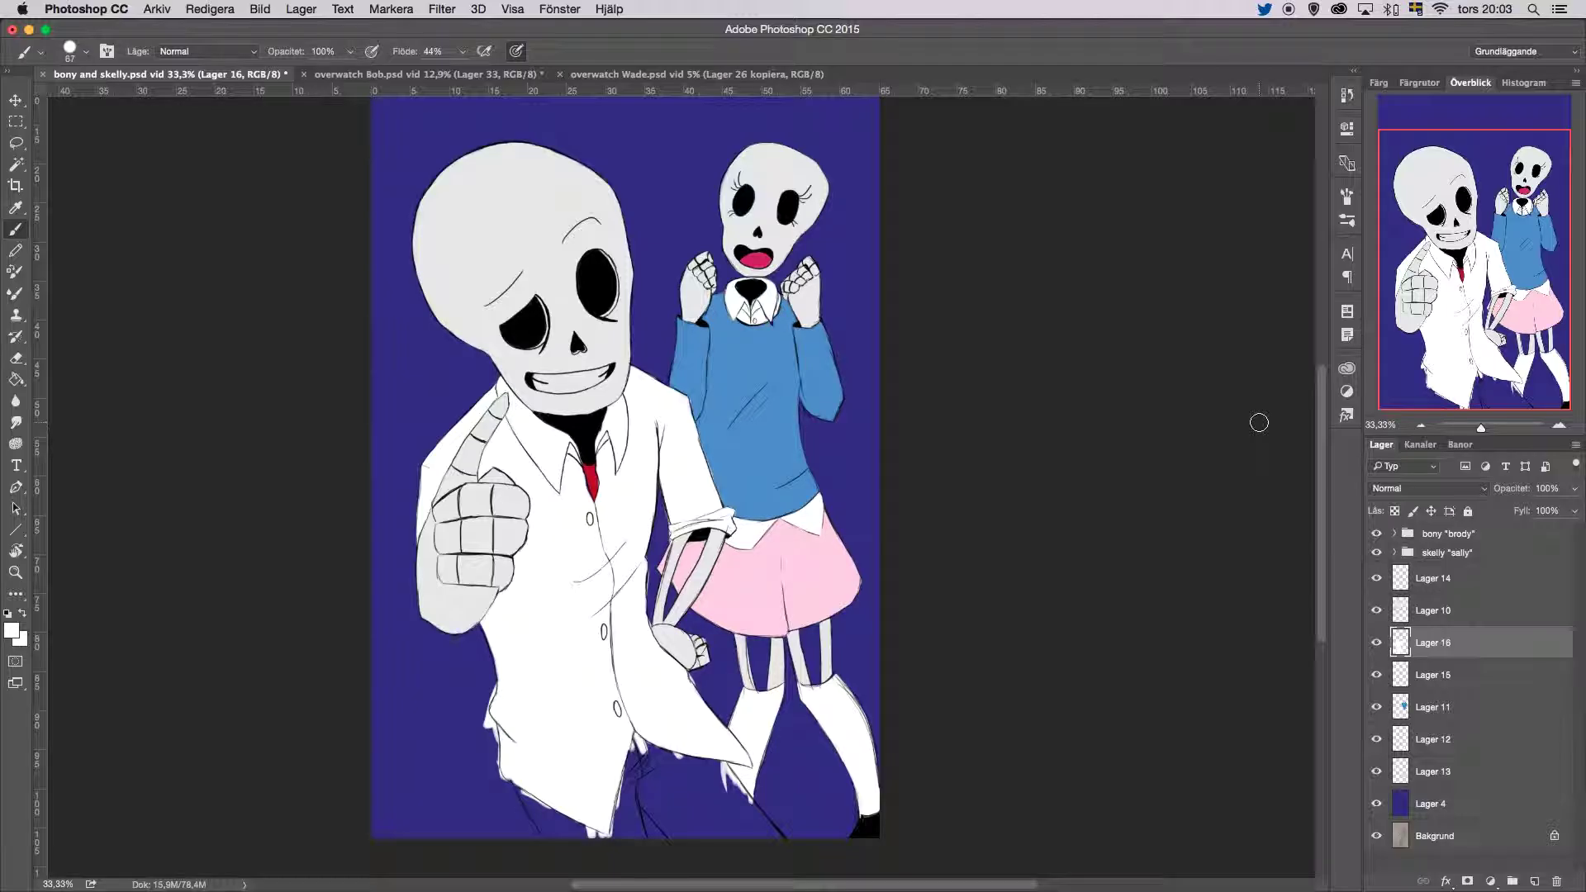
Step: Add a new layer beneath the shirt layer and fill the larger skeleton's trousers, recolouring them from dark grey to dark navy
{"action": "left_click", "coordinate": [1419, 83]}
{"action": "left_click", "coordinate": [1545, 104]}
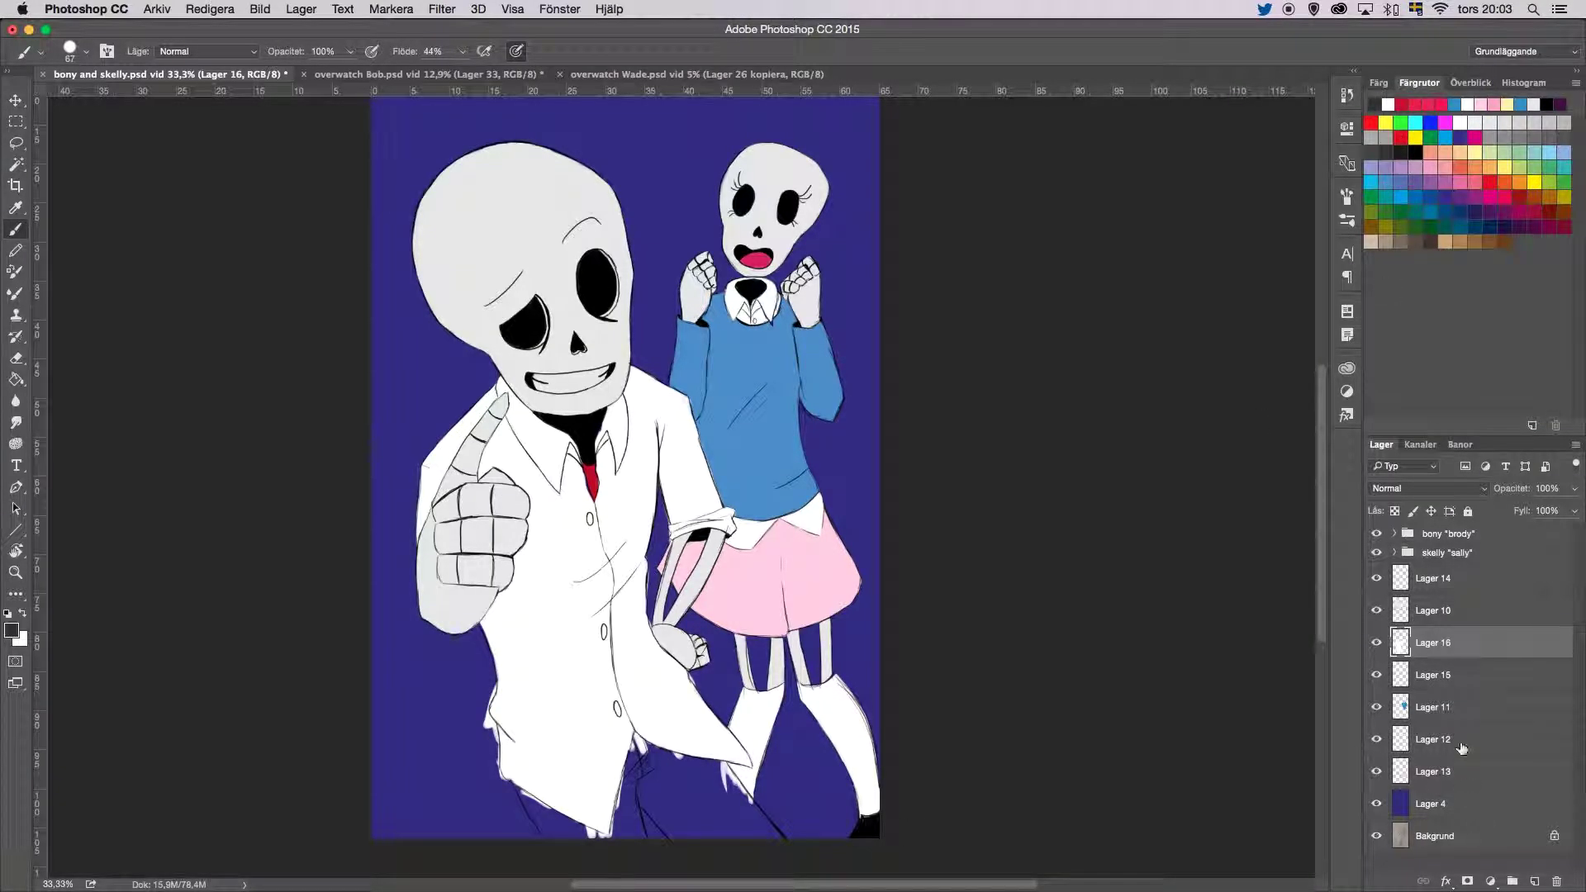
{"action": "left_click", "coordinate": [1533, 881]}
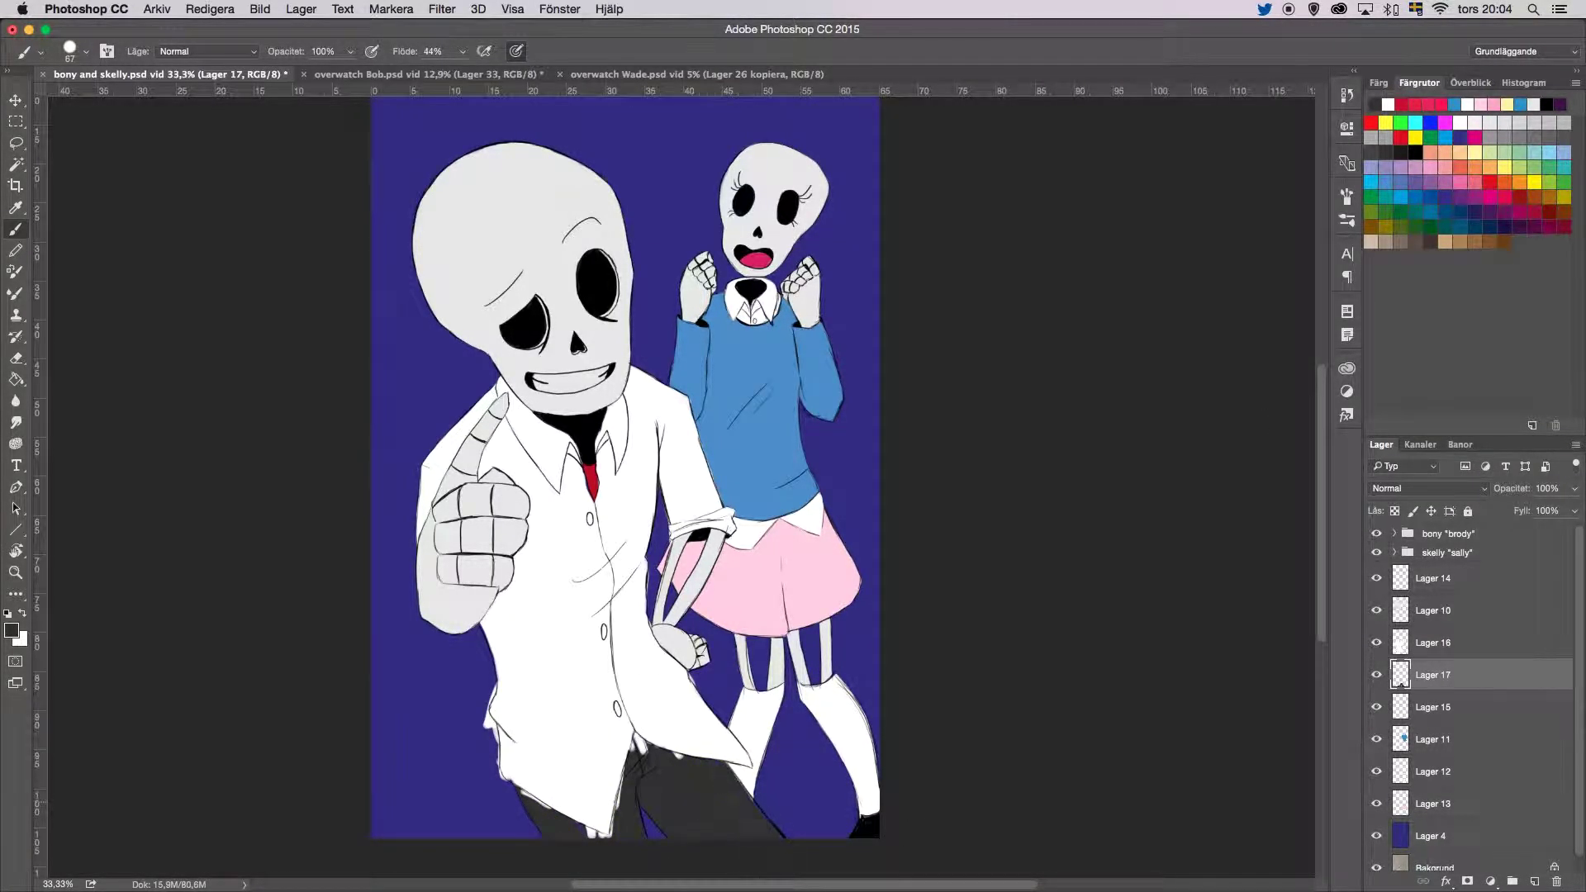
{"action": "left_click", "coordinate": [1497, 219]}
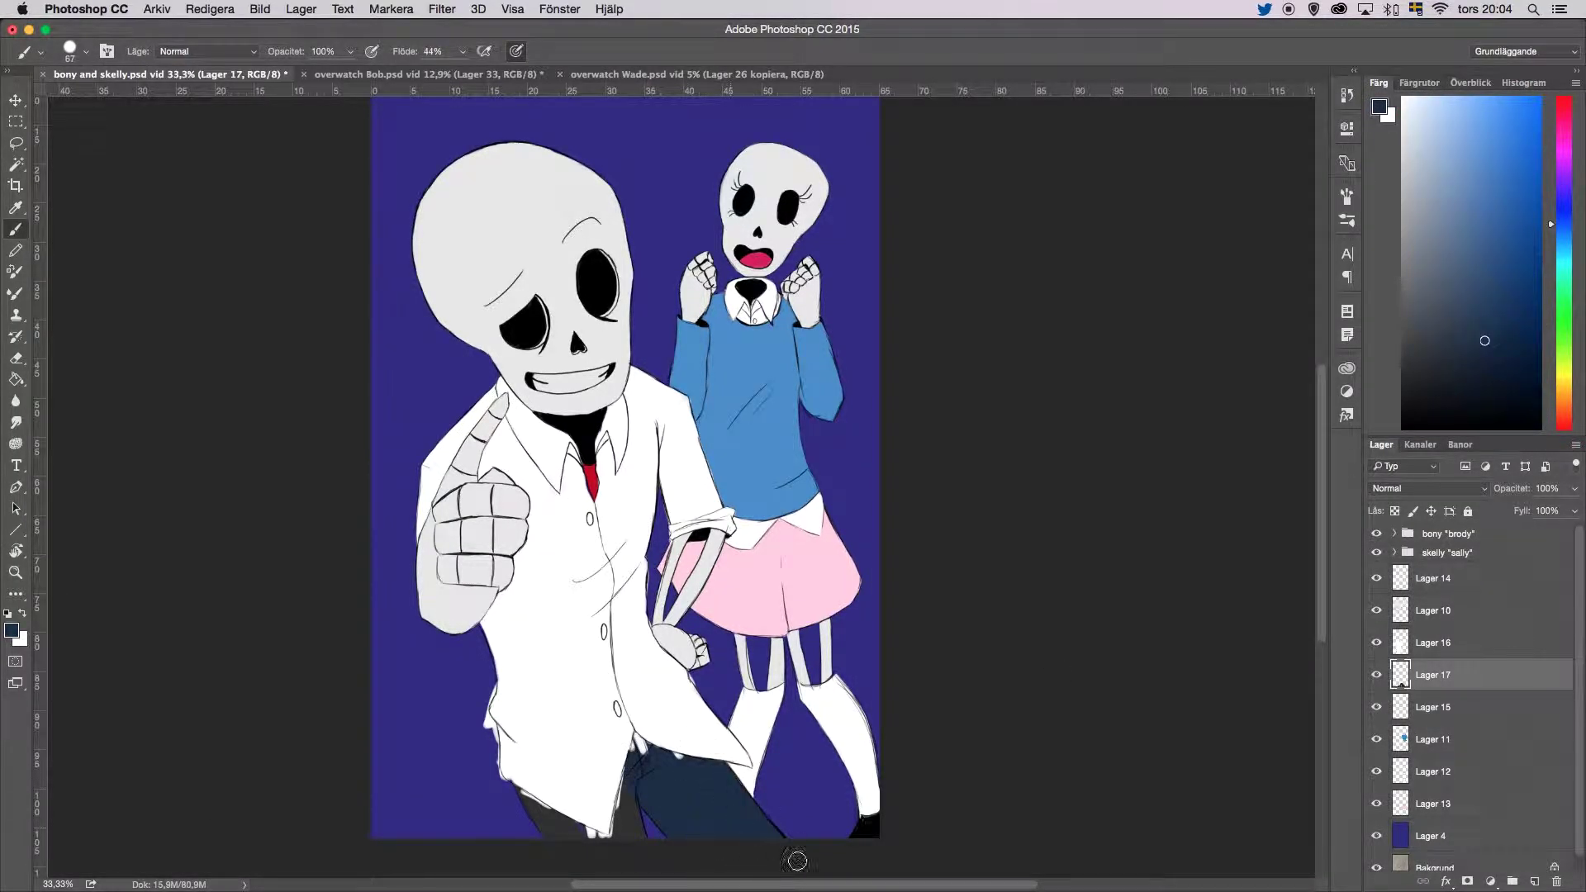
Step: Clean the white overspill along the larger skeleton's shirt hem and fill the remaining trouser gaps with dark navy
{"action": "left_click", "coordinate": [1470, 82]}
{"action": "scroll", "coordinate": [611, 830], "scroll_direction": "up", "scroll_amount": 5}
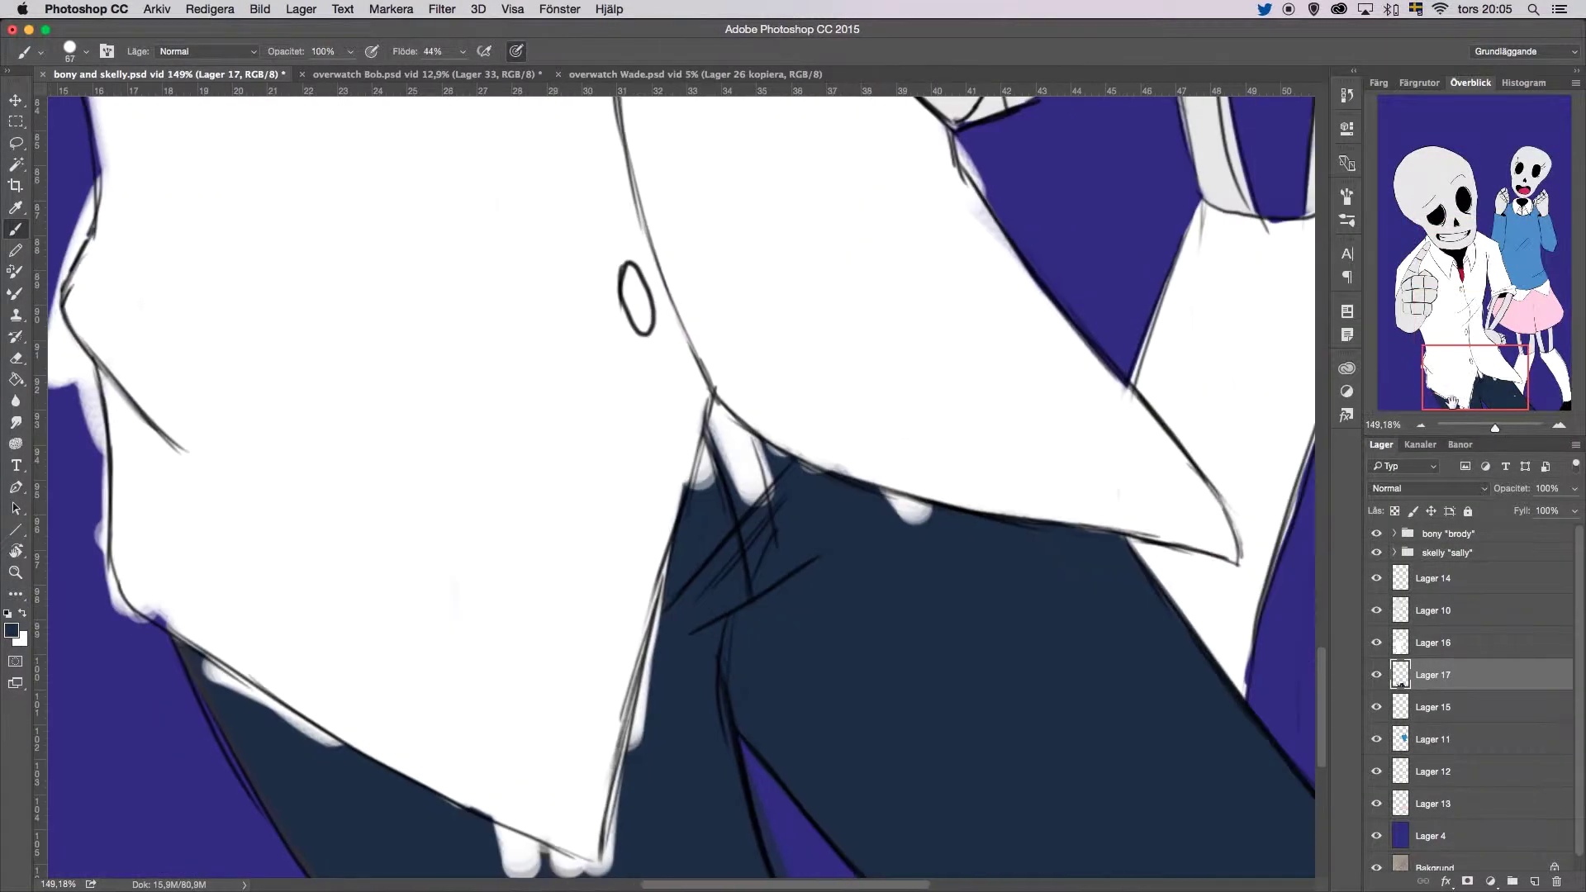
{"action": "scroll", "coordinate": [166, 531], "scroll_direction": "down", "scroll_amount": 2}
{"action": "key", "text": "alt+bracketright"}
{"action": "right_click", "coordinate": [140, 488]}
{"action": "key", "text": "Escape"}
{"action": "left_click_drag", "start_coordinate": [714, 285], "coordinate": [603, 756]}
{"action": "key", "text": "x"}
{"action": "left_click_drag", "start_coordinate": [446, 690], "coordinate": [596, 747]}
{"action": "mouse_move", "coordinate": [347, 634]}
{"action": "left_mouse_down"}
{"action": "mouse_move", "coordinate": [103, 434]}
{"action": "mouse_move", "coordinate": [62, 95]}
{"action": "left_mouse_up"}
{"action": "mouse_move", "coordinate": [768, 380]}
{"action": "left_mouse_down"}
{"action": "mouse_move", "coordinate": [731, 297]}
{"action": "mouse_move", "coordinate": [1127, 423]}
{"action": "left_mouse_up"}
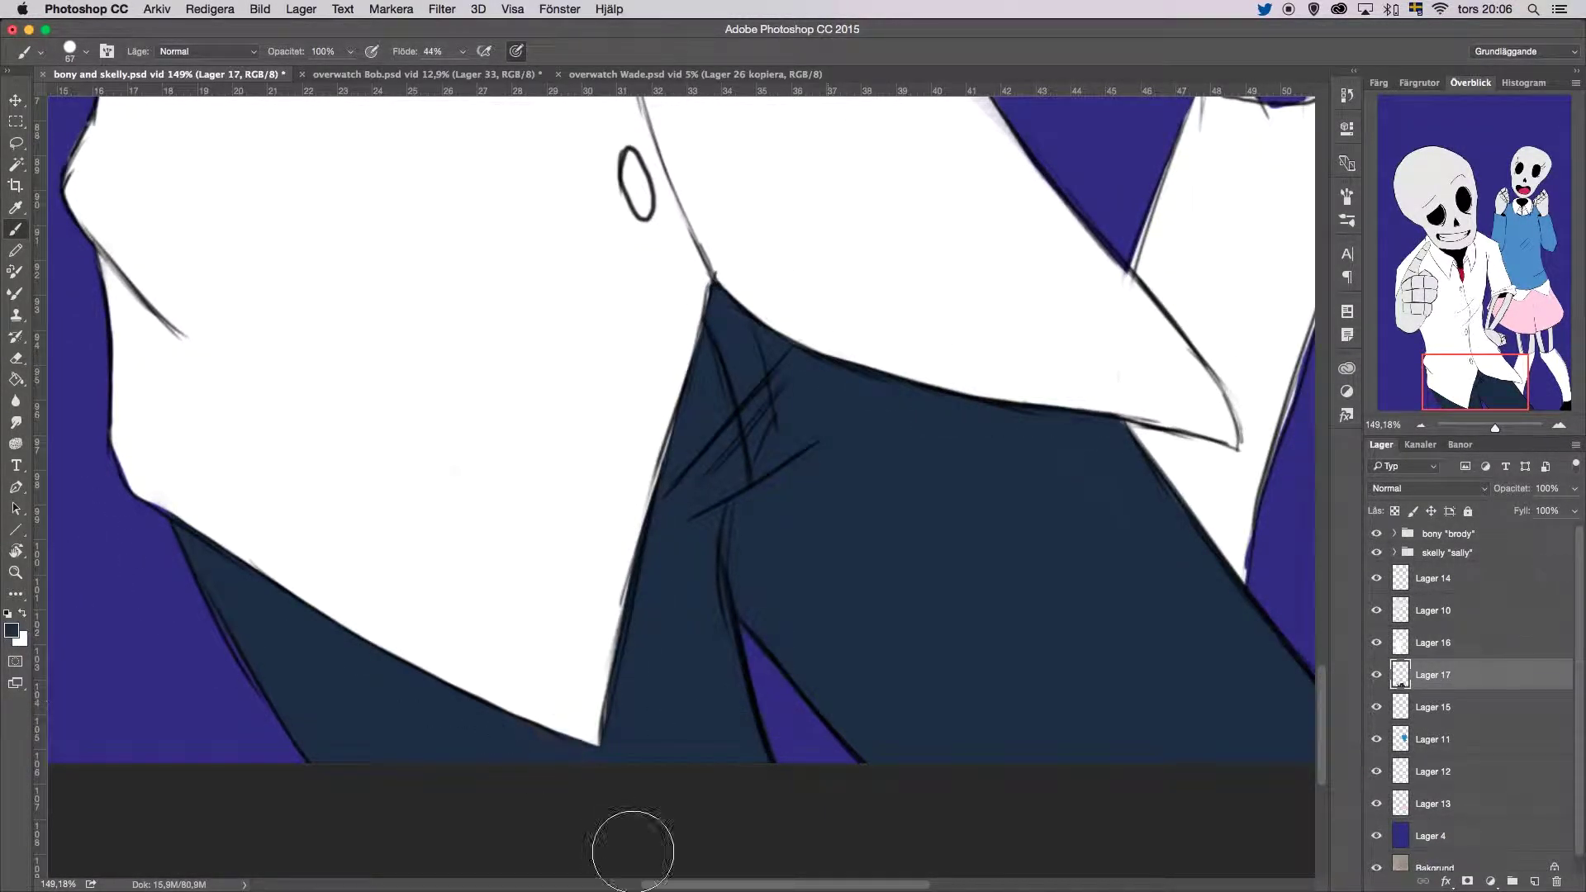
Step: Tidy the white shirt fill on Lager 16 along the torso's side, around the red opening and beside the sleeve
{"action": "scroll", "coordinate": [630, 842], "scroll_direction": "up", "scroll_amount": 5}
{"action": "scroll", "coordinate": [429, 851], "scroll_direction": "left", "scroll_amount": 5}
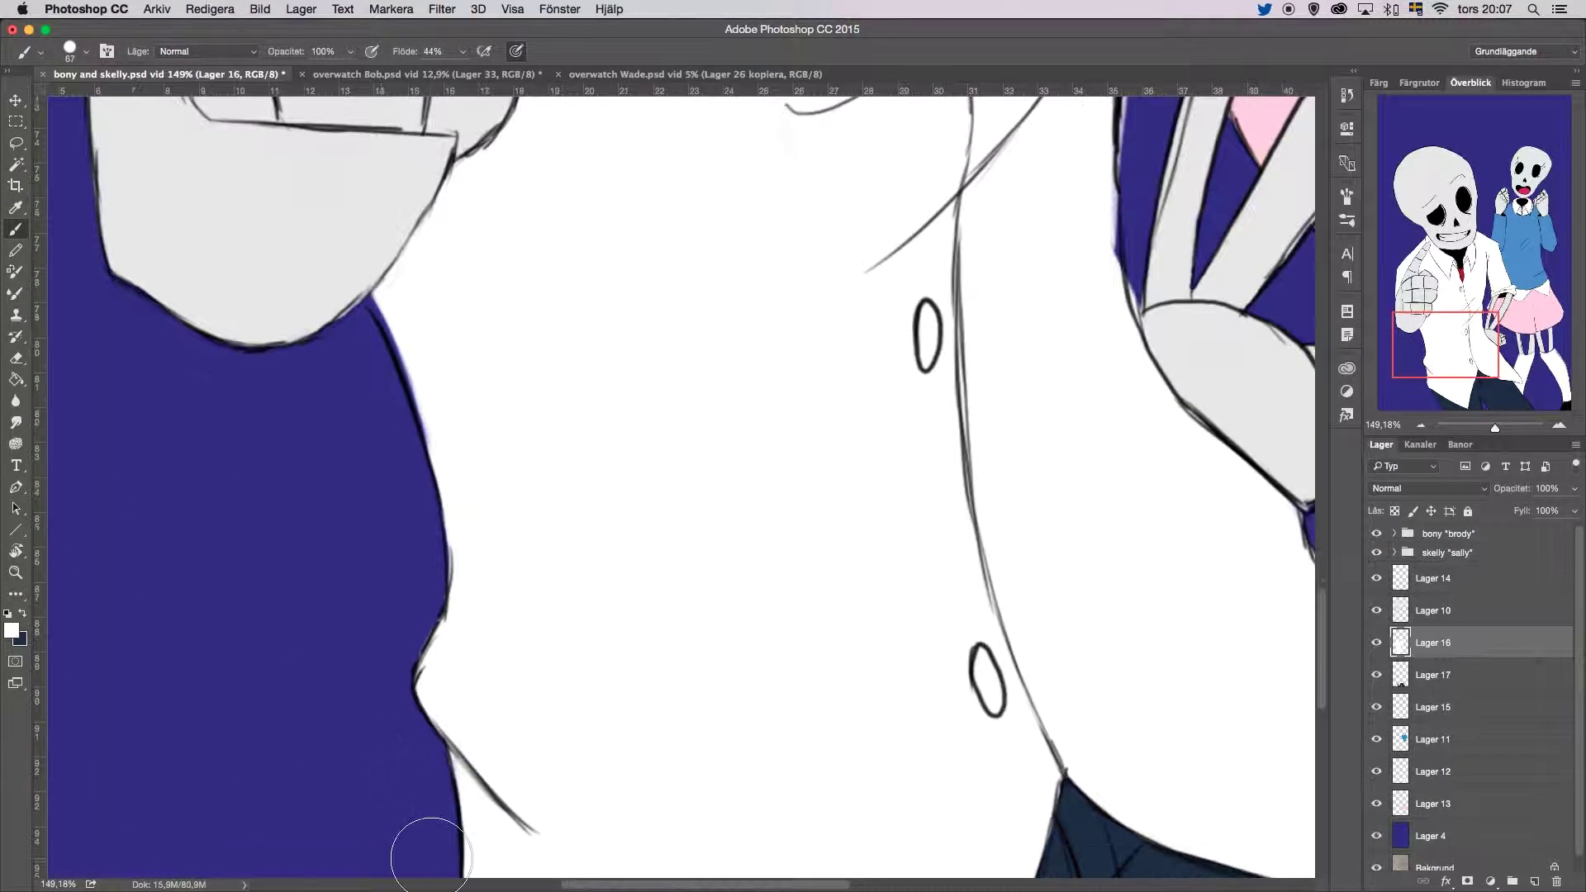
{"action": "left_click", "coordinate": [1461, 294]}
{"action": "mouse_move", "coordinate": [1461, 295]}
{"action": "left_mouse_down"}
{"action": "mouse_move", "coordinate": [1459, 314]}
{"action": "mouse_move", "coordinate": [1460, 260]}
{"action": "left_mouse_up"}
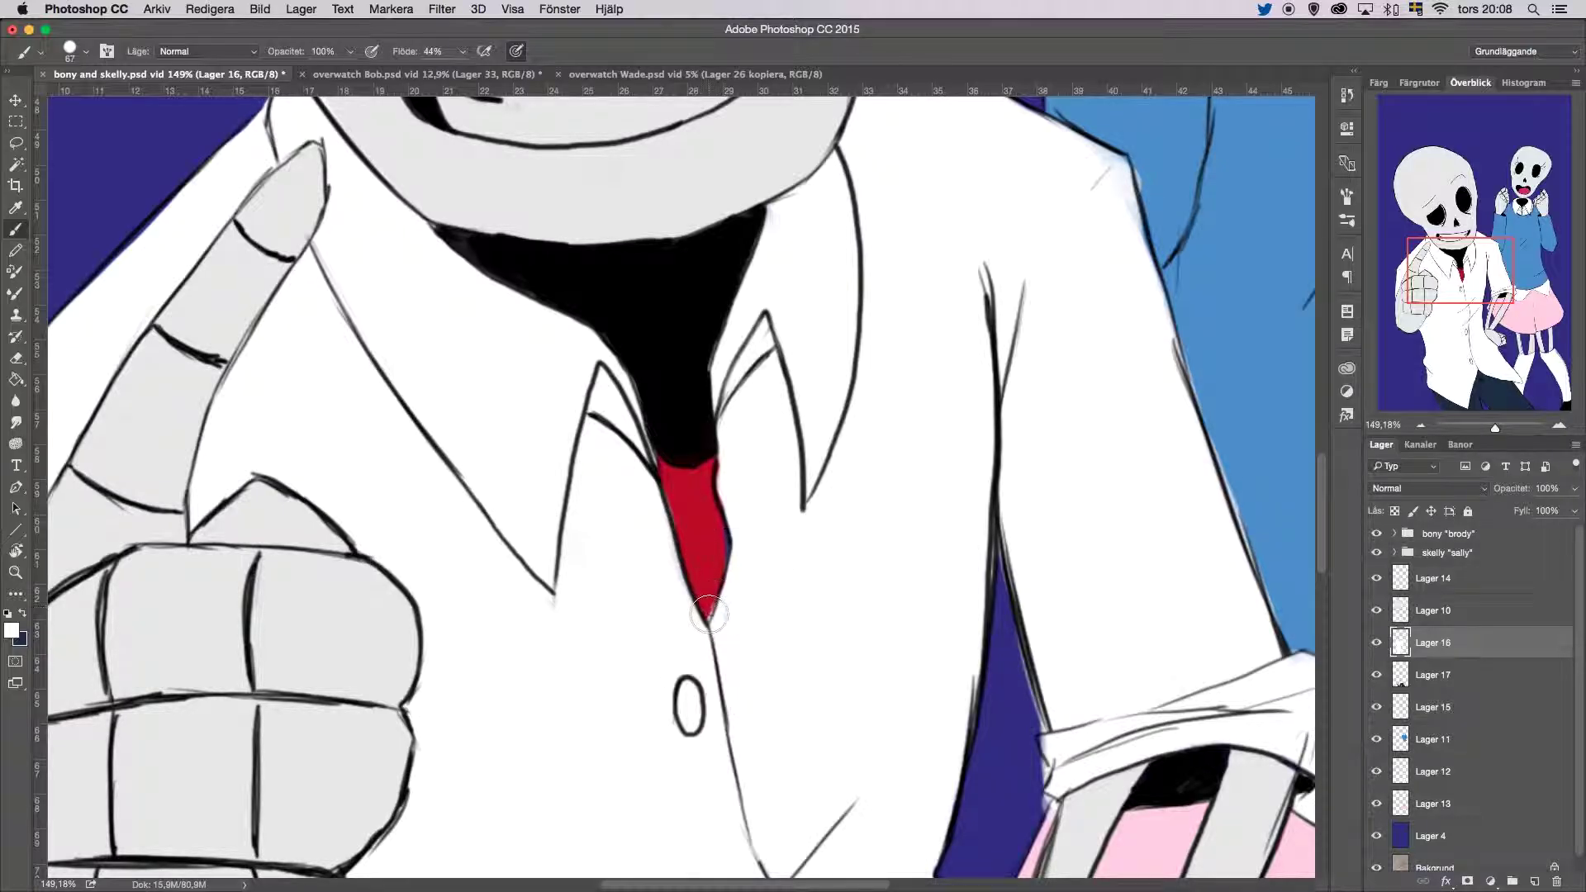
{"action": "left_click_drag", "start_coordinate": [995, 536], "coordinate": [1037, 733]}
{"action": "scroll", "coordinate": [1036, 776], "scroll_direction": "down", "scroll_amount": 5}
{"action": "scroll", "coordinate": [1036, 776], "scroll_direction": "right", "scroll_amount": 5}
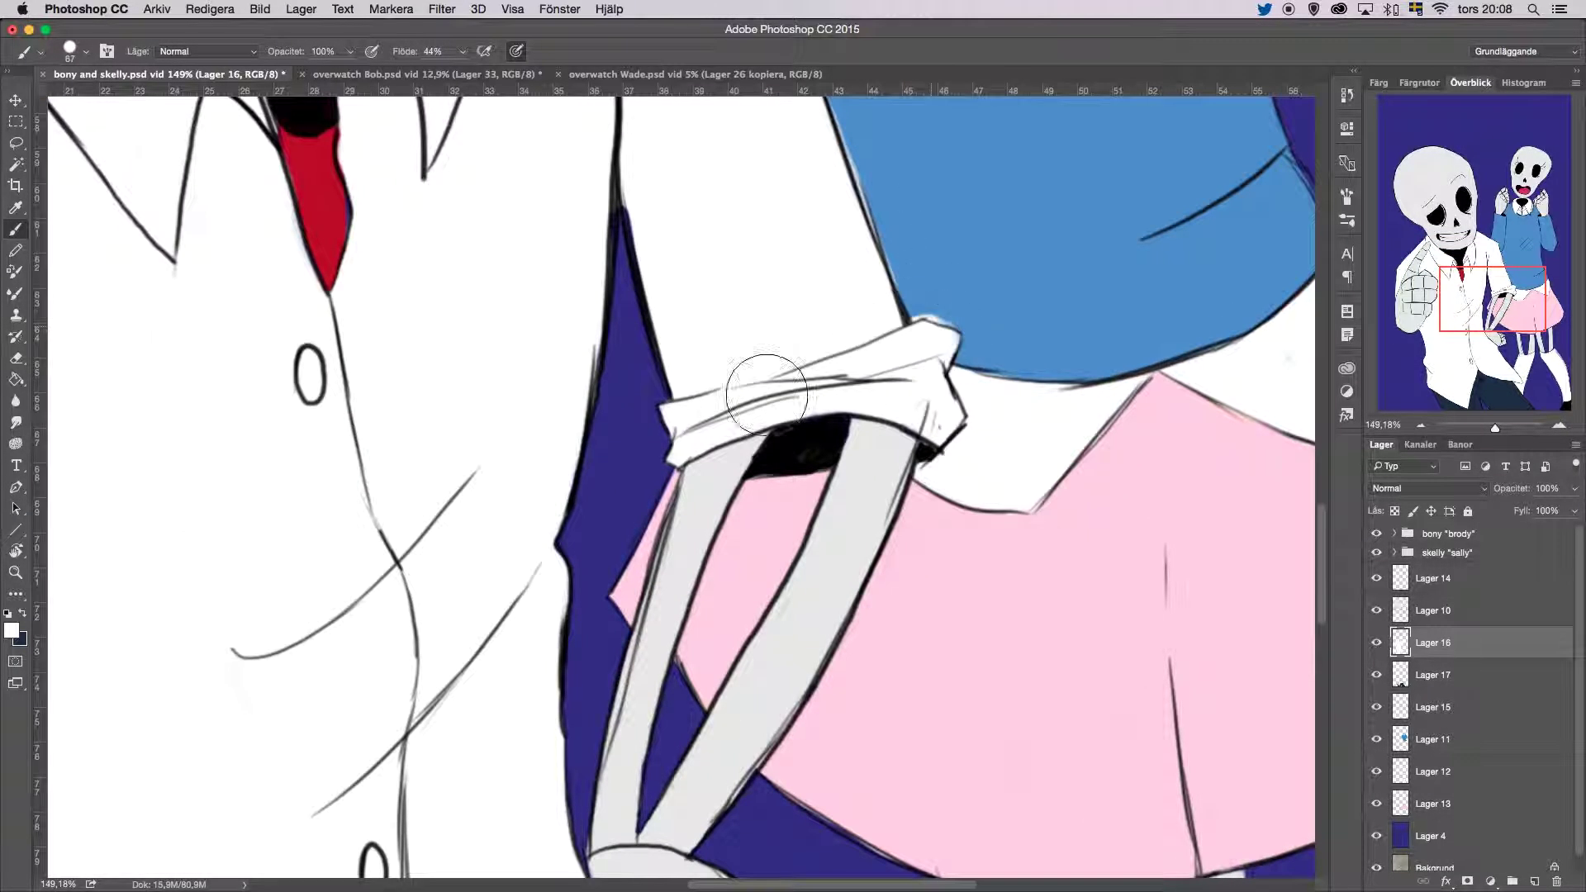
Step: Touch up the remaining edges of the larger skeleton's shirt and the colour layers above it
{"action": "scroll", "coordinate": [842, 355], "scroll_direction": "up", "scroll_amount": 5}
{"action": "left_click_drag", "start_coordinate": [908, 615], "coordinate": [903, 354]}
{"action": "scroll", "coordinate": [902, 353], "scroll_direction": "left", "scroll_amount": 8}
{"action": "scroll", "coordinate": [240, 744], "scroll_direction": "down", "scroll_amount": 1}
{"action": "mouse_move", "coordinate": [263, 413]}
{"action": "left_mouse_down"}
{"action": "mouse_move", "coordinate": [241, 743]}
{"action": "mouse_move", "coordinate": [257, 267]}
{"action": "left_mouse_up"}
{"action": "scroll", "coordinate": [257, 267], "scroll_direction": "down", "scroll_amount": 8}
{"action": "scroll", "coordinate": [256, 266], "scroll_direction": "right", "scroll_amount": 4}
{"action": "key", "text": "alt+bracketright"}
{"action": "key", "text": "alt+bracketright"}
{"action": "left_click_drag", "start_coordinate": [512, 743], "coordinate": [733, 669]}
{"action": "key", "text": "super+0"}
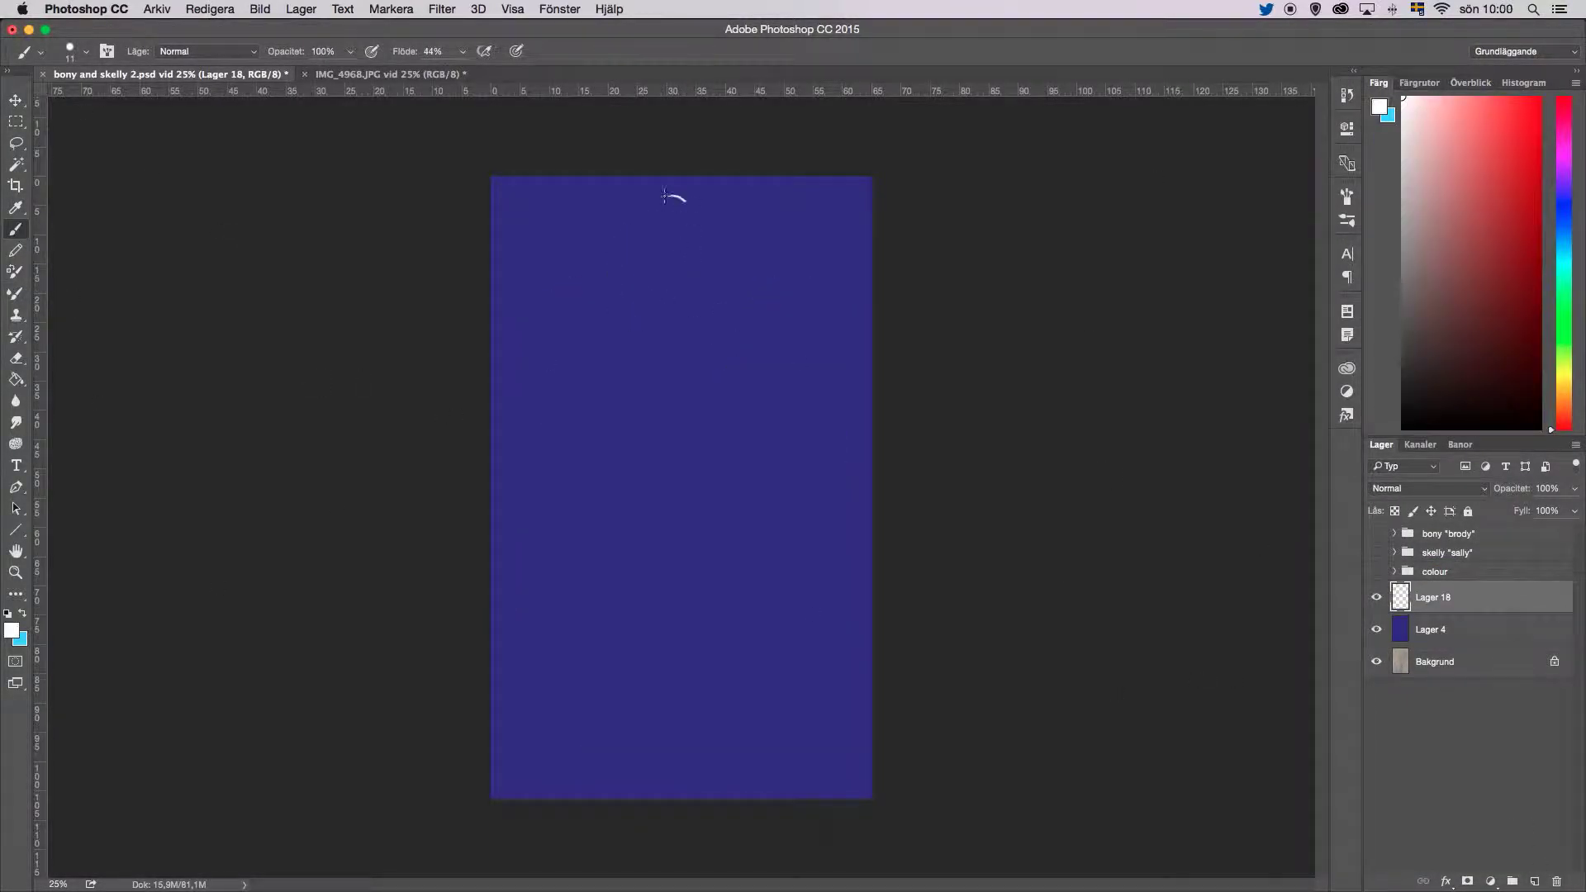
Step: Paint a solid white moon near the canvas's upper edge on Lager 18 and even out its rim
{"action": "left_click_drag", "start_coordinate": [672, 194], "coordinate": [665, 258]}
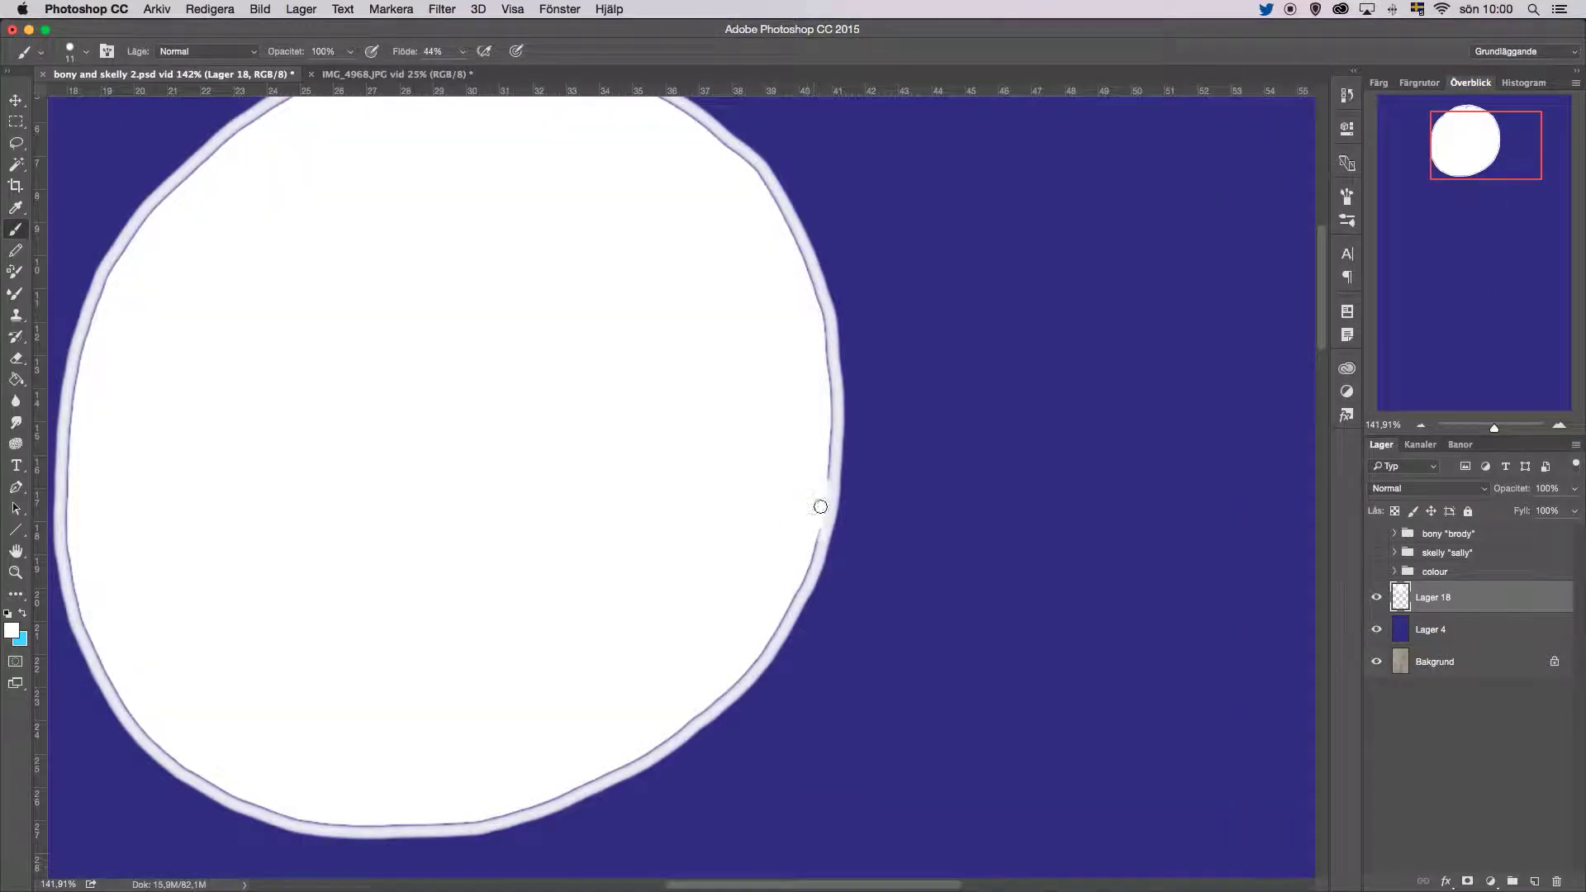
{"action": "mouse_move", "coordinate": [820, 506]}
{"action": "left_mouse_down"}
{"action": "mouse_move", "coordinate": [616, 768]}
{"action": "mouse_move", "coordinate": [195, 772]}
{"action": "mouse_move", "coordinate": [74, 206]}
{"action": "left_mouse_up"}
{"action": "left_click_drag", "start_coordinate": [1433, 122], "coordinate": [1434, 116]}
{"action": "mouse_move", "coordinate": [478, 223]}
{"action": "left_mouse_down"}
{"action": "mouse_move", "coordinate": [347, 166]}
{"action": "mouse_move", "coordinate": [157, 190]}
{"action": "left_mouse_up"}
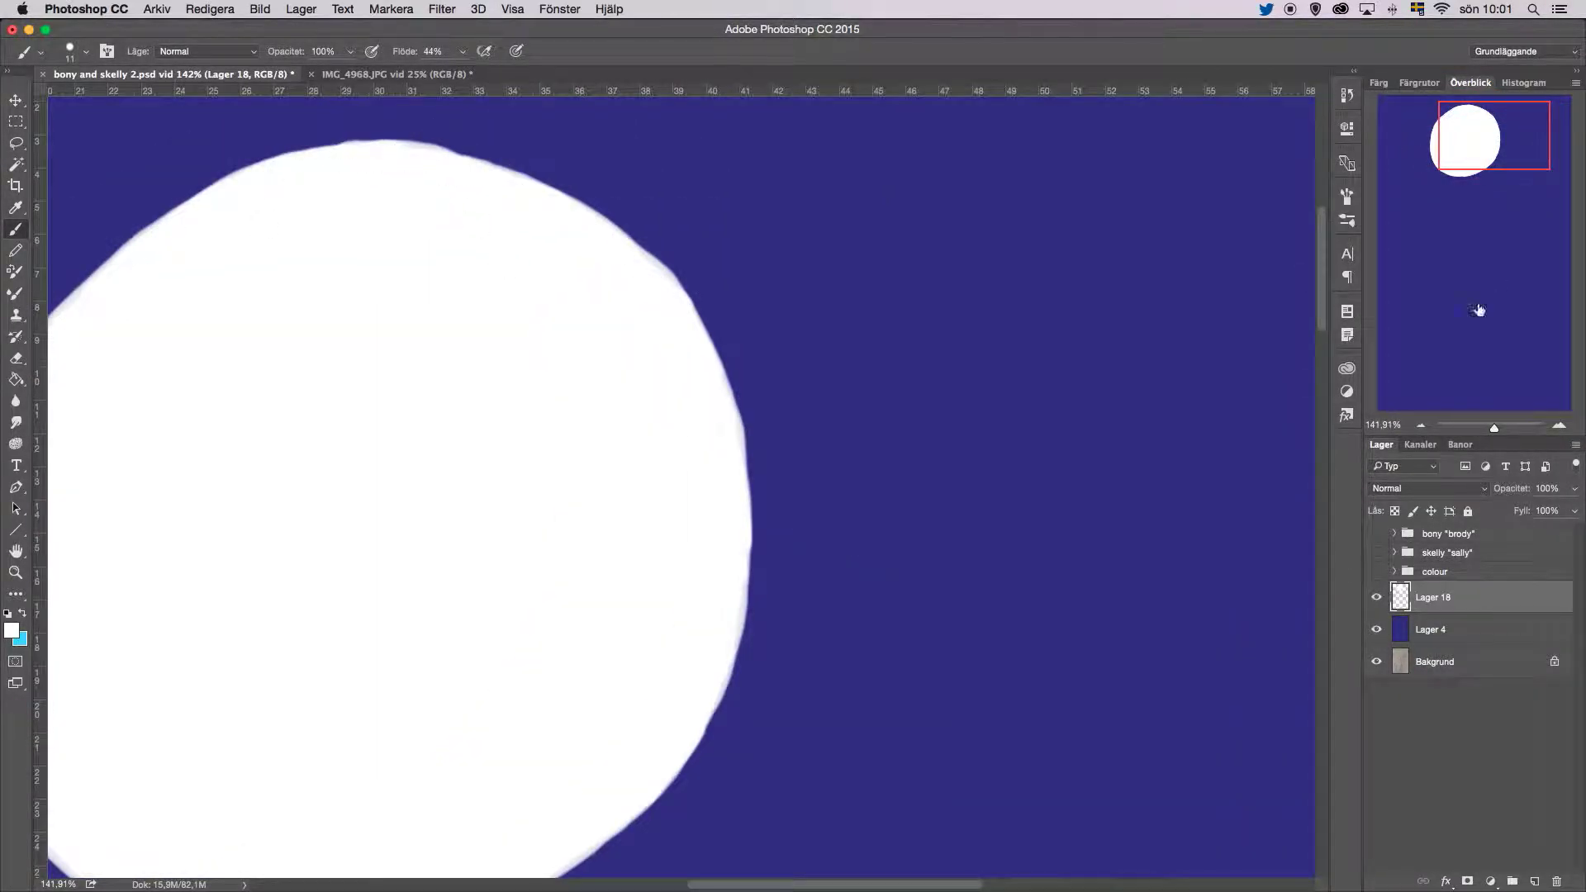
Step: Scale the moon to about 86% width and 84% height and centre it horizontally near the canvas's upper edge
{"action": "key", "text": "v"}
{"action": "key", "text": "super+1"}
{"action": "left_click_drag", "start_coordinate": [453, 244], "coordinate": [756, 322]}
{"action": "key", "text": "Return"}
{"action": "key", "text": "super+minus"}
{"action": "key", "text": "super+minus"}
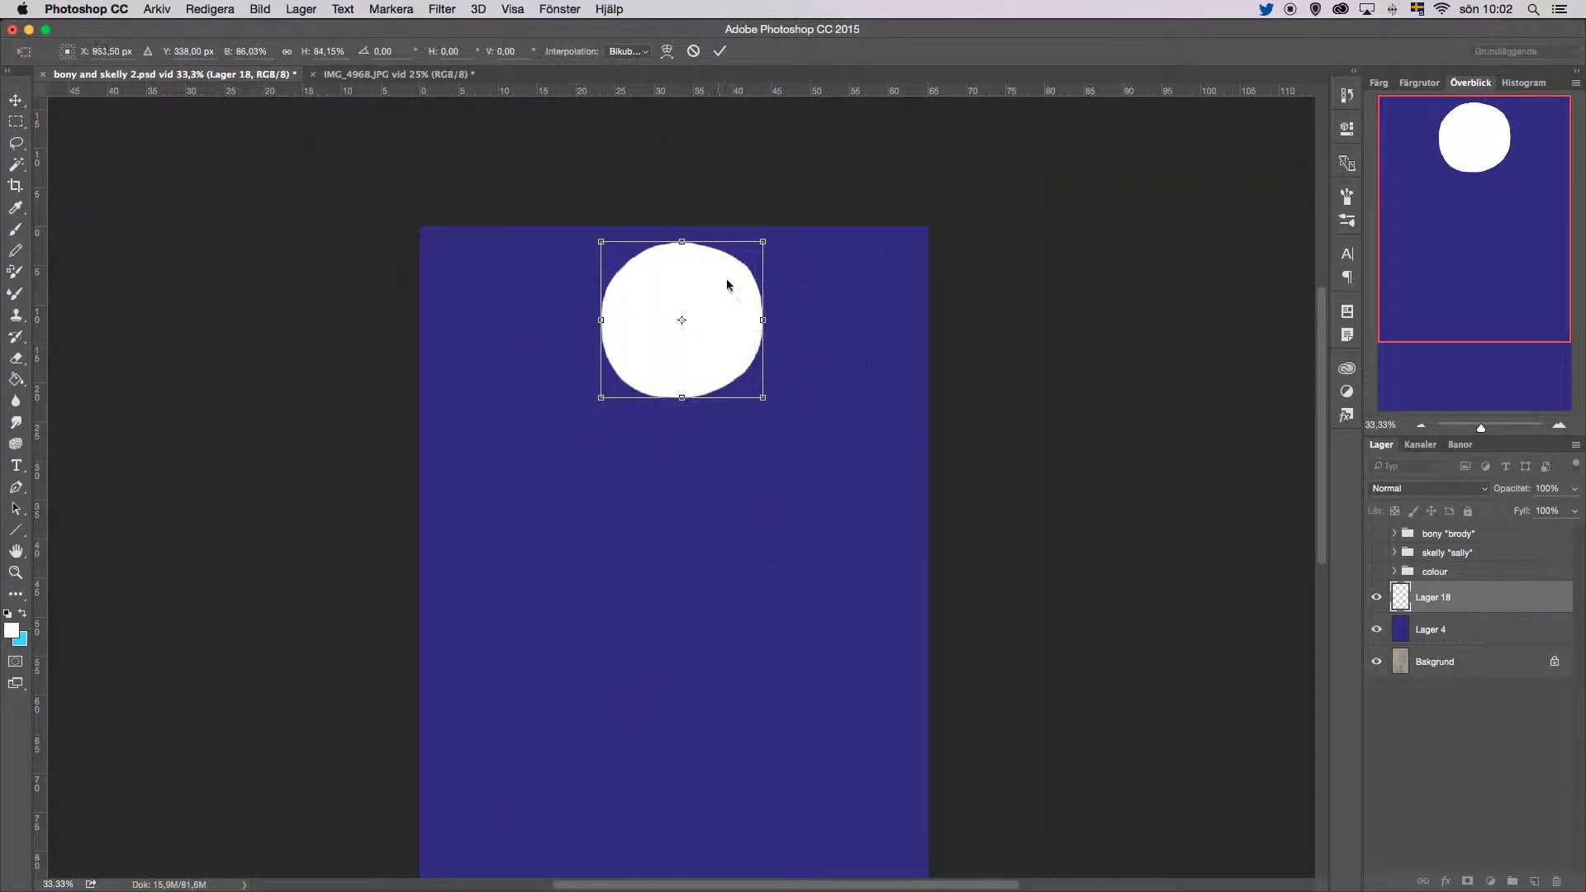
{"action": "key", "text": "Return"}
Step: Fill a new layer beneath the moon with a vertical teal to dark navy gradient and lower its opacity to about 71%
{"action": "key", "text": "alt+shift+super+n"}
{"action": "key", "text": "g"}
{"action": "left_click", "coordinate": [1418, 83]}
{"action": "left_click", "coordinate": [1454, 149]}
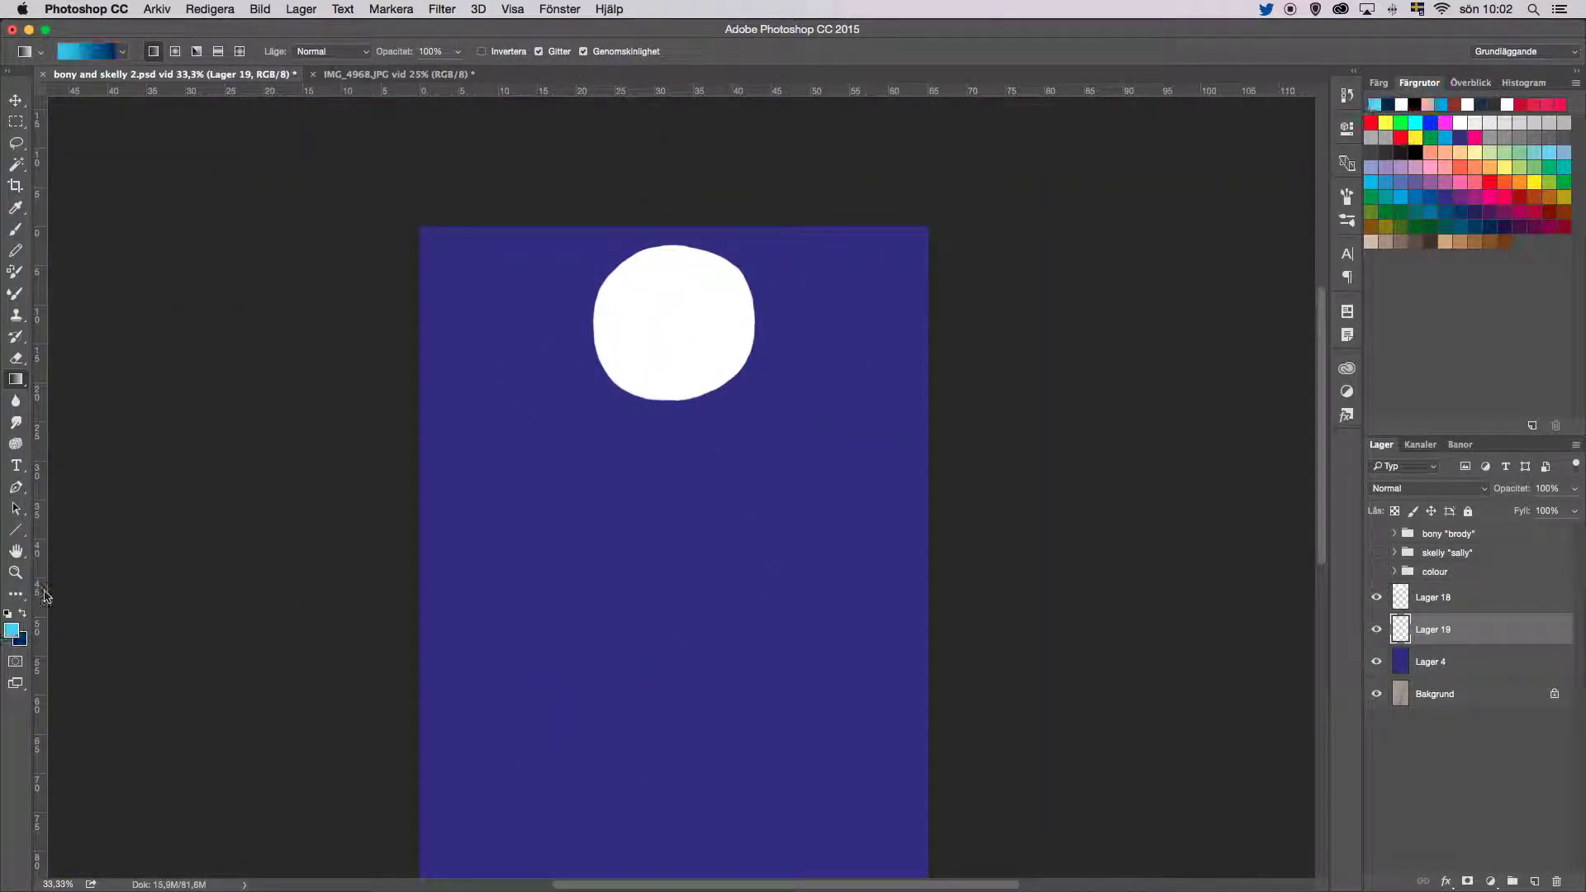
{"action": "left_click", "coordinate": [1378, 82]}
{"action": "left_click_drag", "start_coordinate": [673, 240], "coordinate": [673, 867]}
{"action": "scroll", "coordinate": [673, 496], "scroll_direction": "down", "scroll_amount": 3}
{"action": "left_click", "coordinate": [1574, 488]}
{"action": "left_click_drag", "start_coordinate": [1563, 509], "coordinate": [1560, 513]}
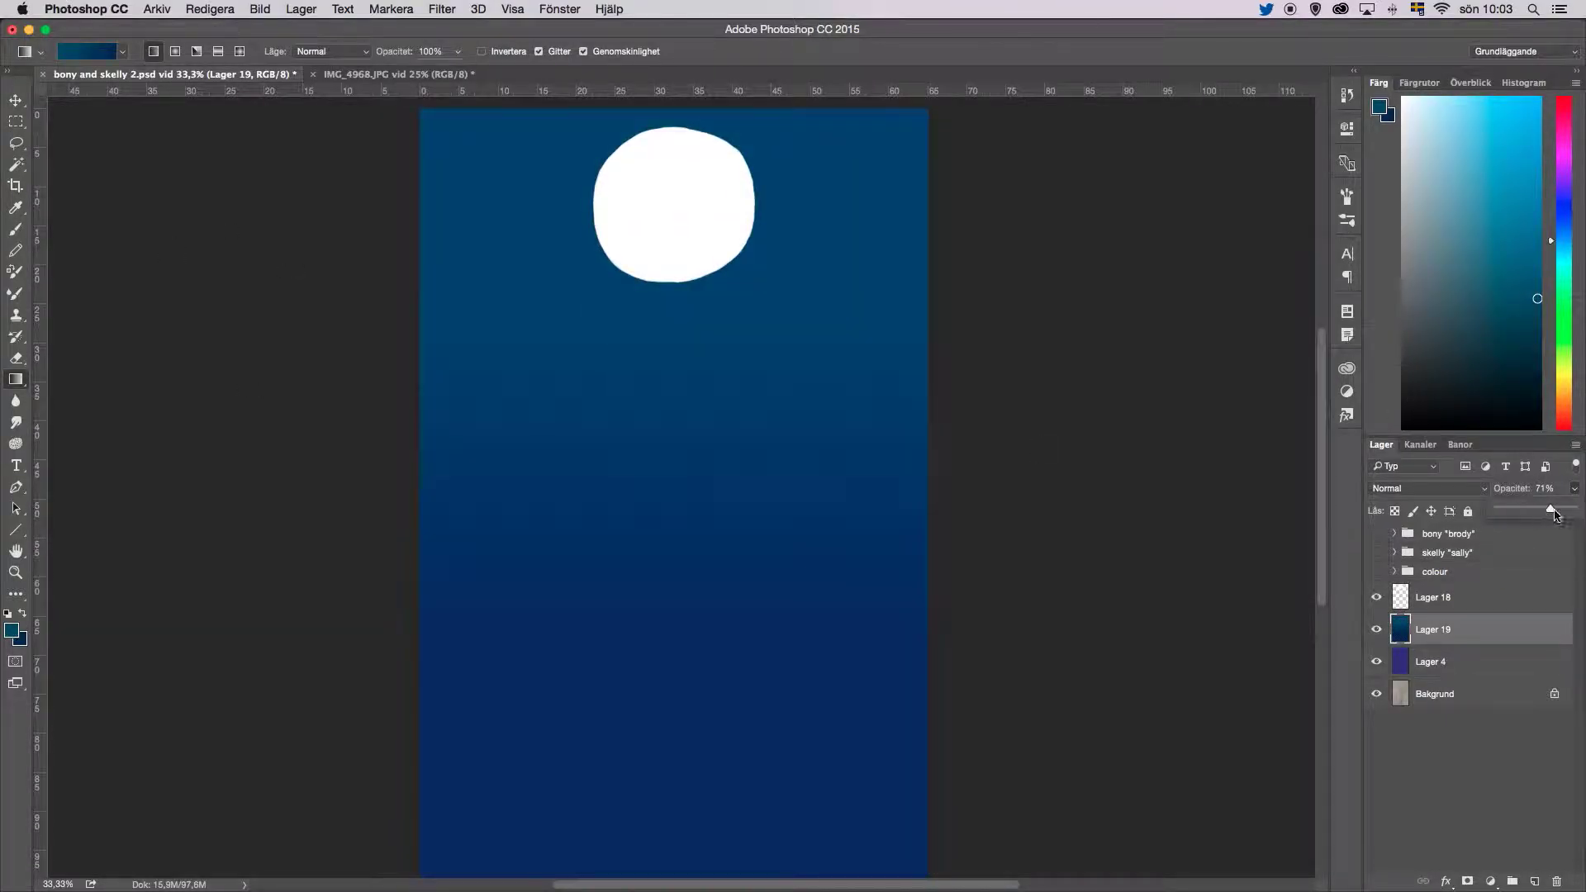
Step: Give the moon a white outer glow using Linjärt ljus, 31% opacity, 6% spread and 131 px size
{"action": "left_click", "coordinate": [1432, 597]}
{"action": "left_click", "coordinate": [1445, 882]}
{"action": "left_click", "coordinate": [1445, 807]}
{"action": "left_click", "coordinate": [667, 567]}
{"action": "left_click", "coordinate": [1024, 410]}
{"action": "left_click_drag", "start_coordinate": [763, 652], "coordinate": [698, 633]}
{"action": "left_click_drag", "start_coordinate": [699, 545], "coordinate": [693, 545]}
{"action": "left_click_drag", "start_coordinate": [743, 526], "coordinate": [715, 527]}
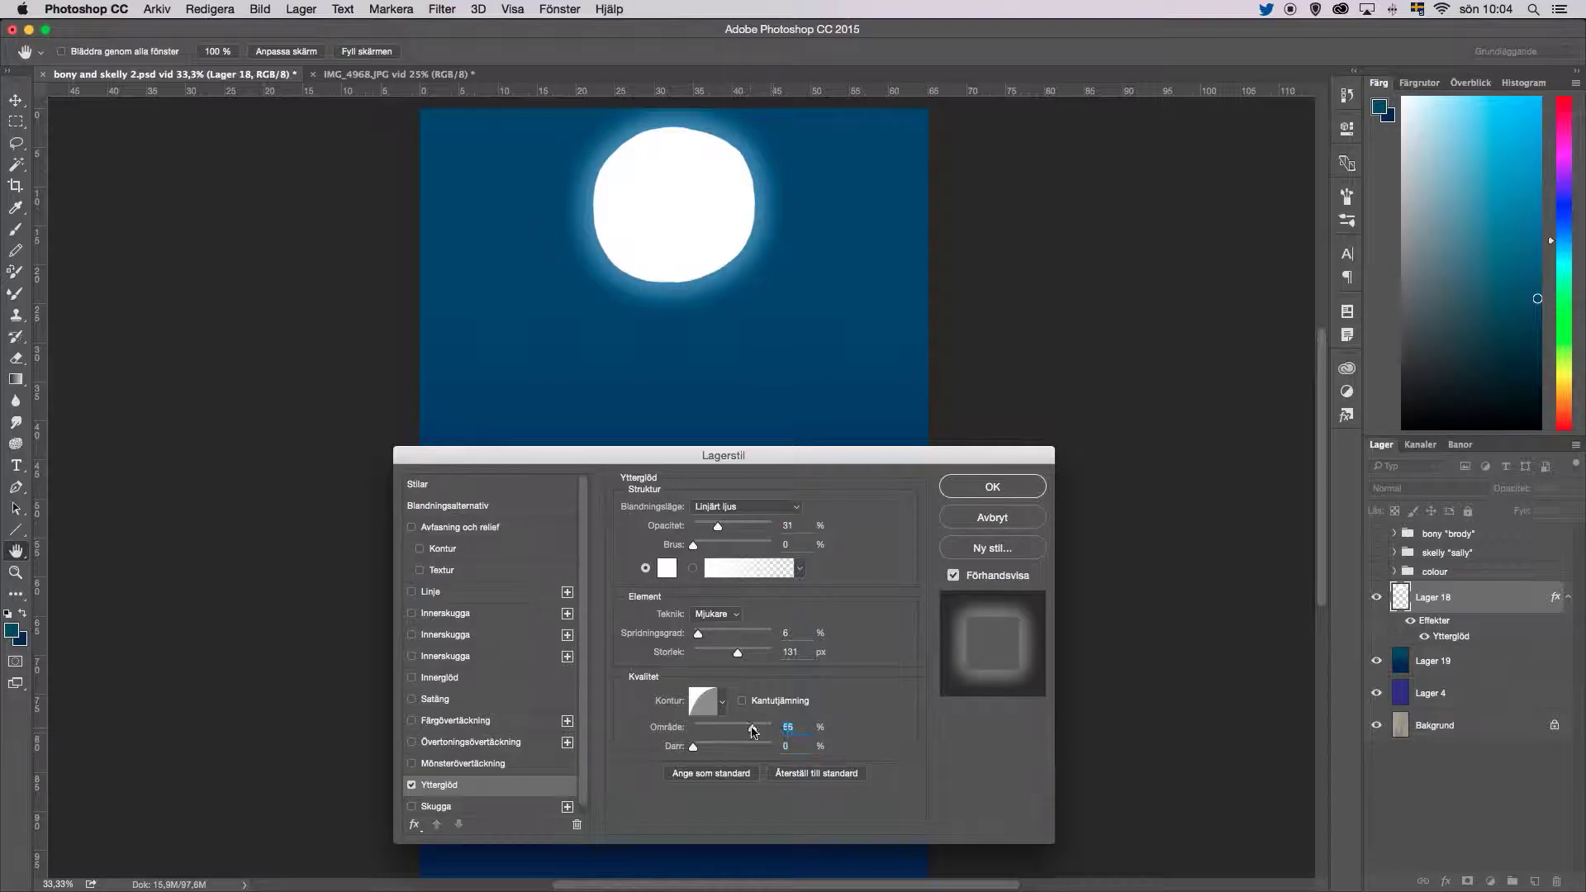
{"action": "left_click", "coordinate": [992, 487]}
Step: Add a new layer above the moon and set up a soft 84 px brush in off-white for painting clouds
{"action": "left_click", "coordinate": [1533, 882]}
{"action": "left_click", "coordinate": [1419, 83]}
{"action": "left_click", "coordinate": [1453, 104]}
{"action": "key", "text": "b"}
{"action": "left_click", "coordinate": [86, 51]}
{"action": "scroll", "coordinate": [207, 229], "scroll_direction": "down", "scroll_amount": 3}
{"action": "double_click", "coordinate": [61, 248]}
{"action": "mouse_move", "coordinate": [430, 248]}
{"action": "left_mouse_down"}
{"action": "mouse_move", "coordinate": [529, 314]}
{"action": "mouse_move", "coordinate": [673, 310]}
{"action": "left_mouse_up"}
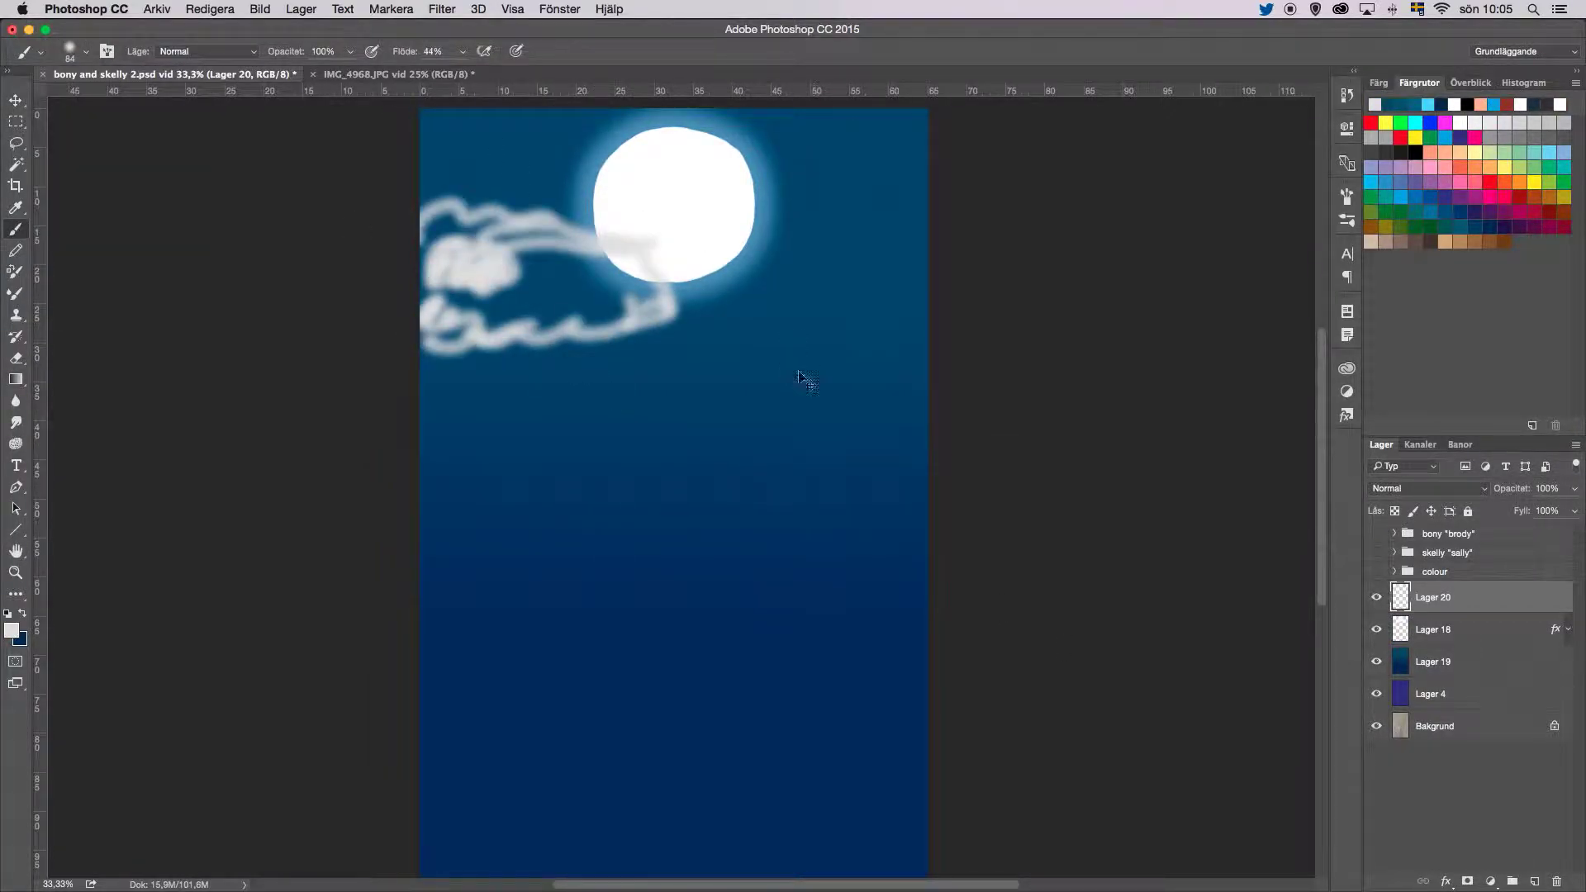
{"action": "key", "text": "super+alt+z"}
{"action": "key", "text": "super+alt+z"}
Step: Paint a fluffy white and light grey cloud over the moon's lower right edge and reduce the layer's fill
{"action": "mouse_move", "coordinate": [825, 294]}
{"action": "left_mouse_down"}
{"action": "mouse_move", "coordinate": [665, 314]}
{"action": "mouse_move", "coordinate": [934, 319]}
{"action": "mouse_move", "coordinate": [757, 266]}
{"action": "mouse_move", "coordinate": [902, 250]}
{"action": "mouse_move", "coordinate": [867, 325]}
{"action": "mouse_move", "coordinate": [895, 218]}
{"action": "left_mouse_up"}
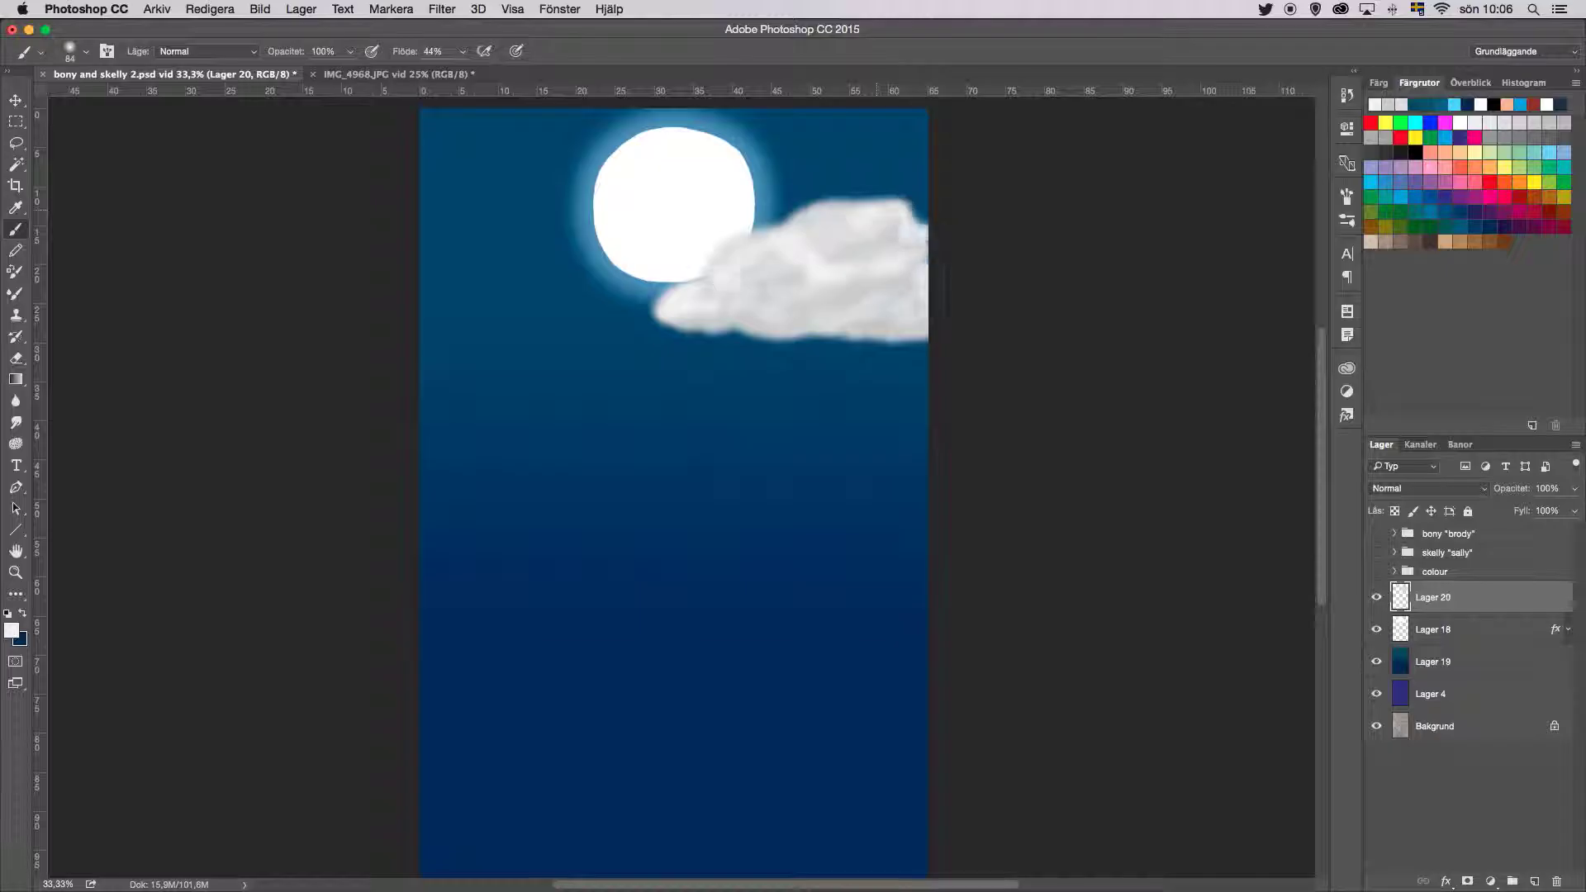
{"action": "left_click", "coordinate": [1574, 510]}
{"action": "left_click_drag", "start_coordinate": [1573, 532], "coordinate": [1565, 538]}
Step: Duplicate the cloud layer, move and transform the copy lower at the canvas's left edge, and reduce its fill
{"action": "key", "text": "super+j"}
{"action": "key", "text": "v"}
{"action": "left_click_drag", "start_coordinate": [907, 311], "coordinate": [637, 368]}
{"action": "key", "text": "super+t"}
{"action": "left_click_drag", "start_coordinate": [522, 250], "coordinate": [478, 418]}
{"action": "key", "text": "Return"}
{"action": "left_click", "coordinate": [1574, 511]}
{"action": "left_click_drag", "start_coordinate": [1565, 537], "coordinate": [1557, 537]}
Step: Show the bony, skelly and colour groups and add a new layer directly above the gradient layer Lager 19
{"action": "left_click_drag", "start_coordinate": [1376, 533], "coordinate": [1376, 571]}
{"action": "scroll", "coordinate": [1452, 710], "scroll_direction": "up", "scroll_amount": 2}
{"action": "left_click", "coordinate": [1452, 710]}
{"action": "key", "text": "super+shift+alt+n"}
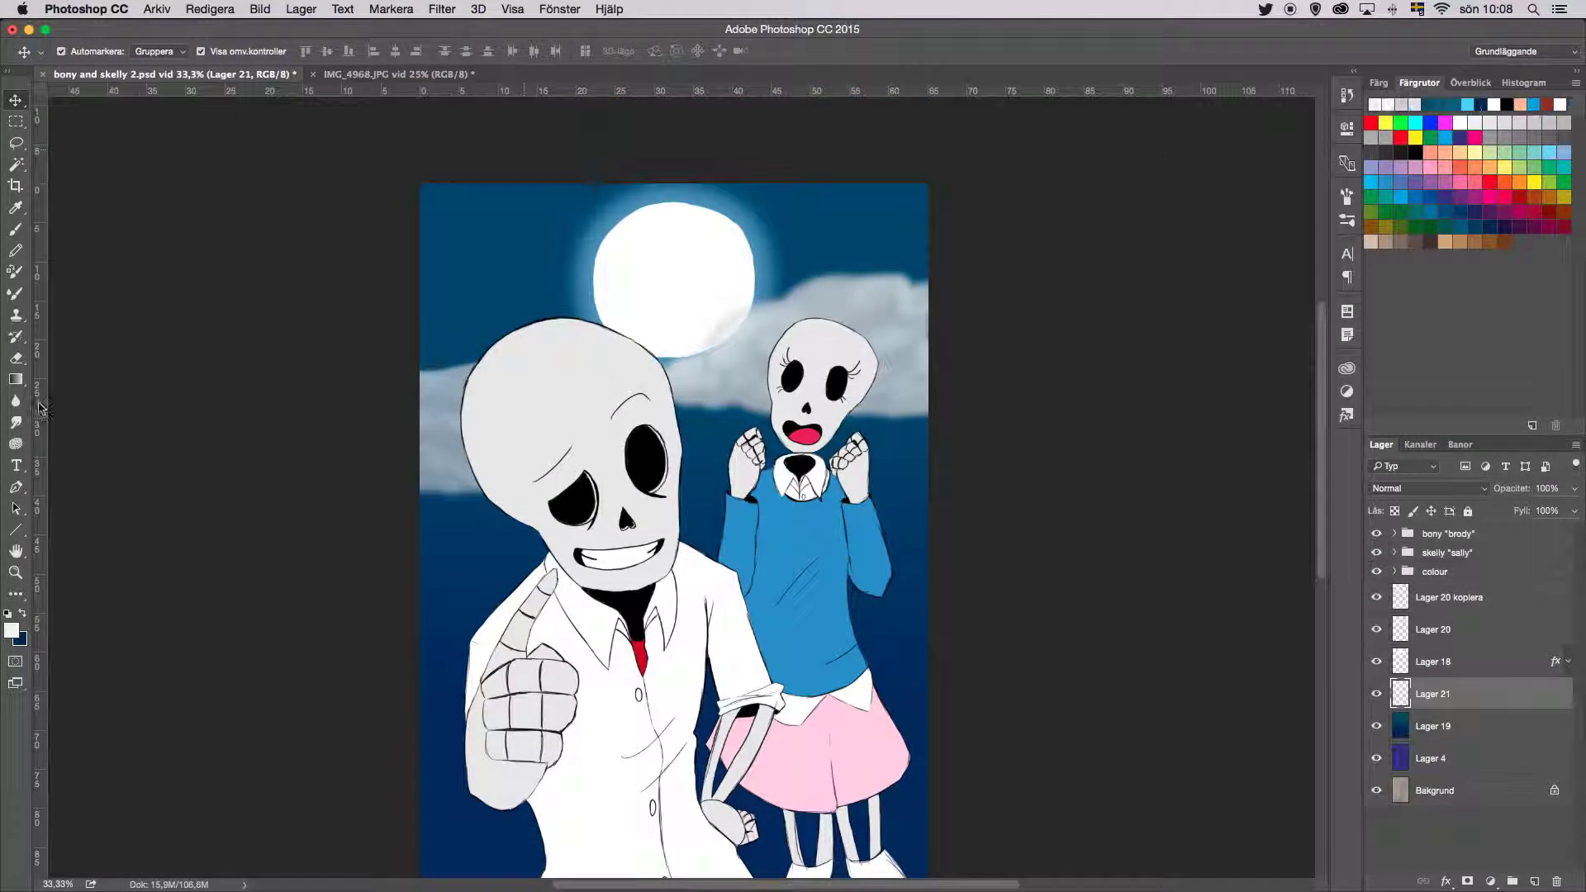
Step: Paint scattered small stars across the night sky on Lager 21 and reduce the layer's fill to 67%
{"action": "key", "text": "b"}
{"action": "left_click", "coordinate": [474, 228]}
{"action": "left_click", "coordinate": [760, 239]}
{"action": "left_click", "coordinate": [578, 306]}
{"action": "left_click", "coordinate": [430, 347]}
{"action": "left_click", "coordinate": [39, 51]}
{"action": "left_click", "coordinate": [40, 51]}
{"action": "left_click", "coordinate": [1574, 510]}
{"action": "left_click_drag", "start_coordinate": [1577, 530], "coordinate": [1550, 535]}
{"action": "key", "text": "e"}
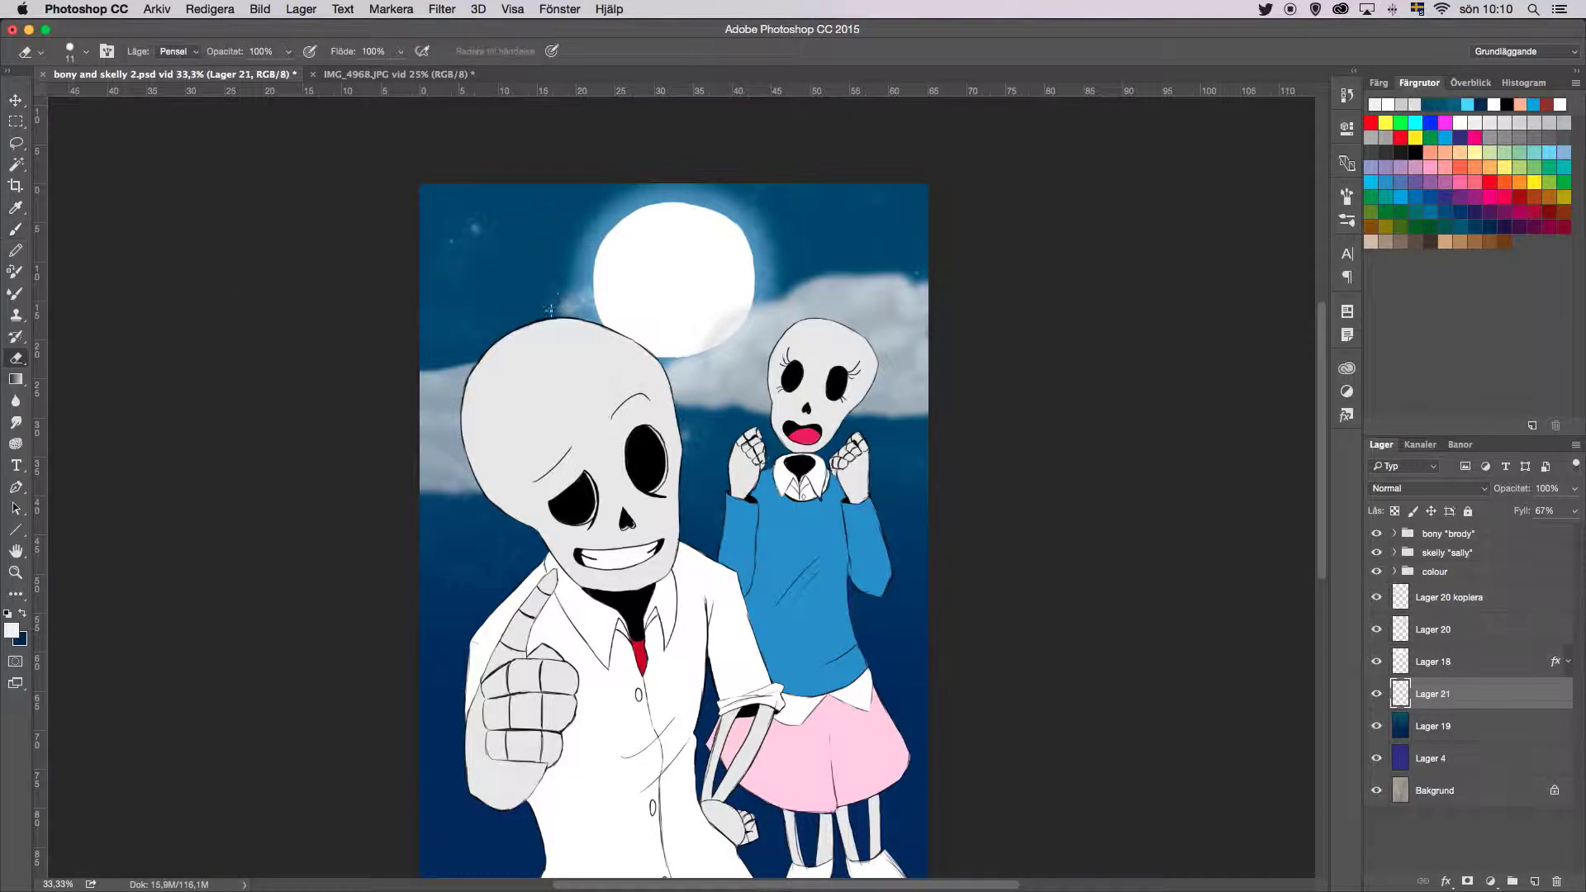
{"action": "left_click", "coordinate": [570, 329]}
{"action": "key", "text": "ctrl+z"}
Step: Choose another brush preset and add more star specks to the sky, checking it with the moon layer Lager 18 hidden
{"action": "left_click", "coordinate": [40, 51]}
{"action": "double_click", "coordinate": [33, 165]}
{"action": "left_click", "coordinate": [1376, 661]}
{"action": "key", "text": "b"}
{"action": "left_click", "coordinate": [1375, 662]}
{"action": "left_click", "coordinate": [1376, 662]}
{"action": "left_click", "coordinate": [1376, 661]}
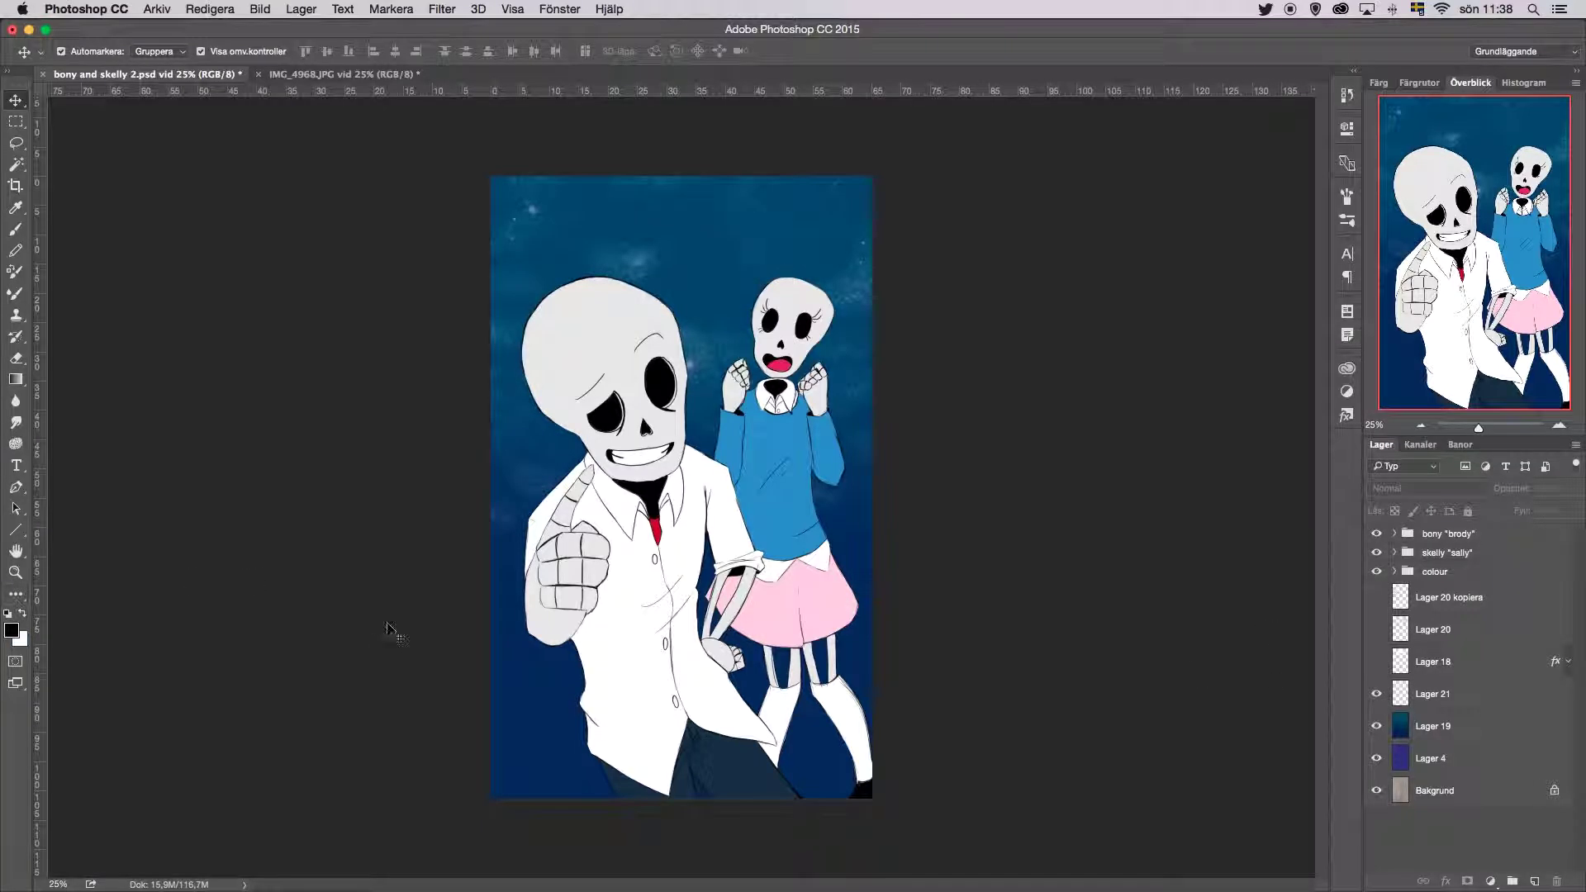
Step: Paint the openings of the girl's socks black on Lager 7 in the skelly group
{"action": "key", "text": "b"}
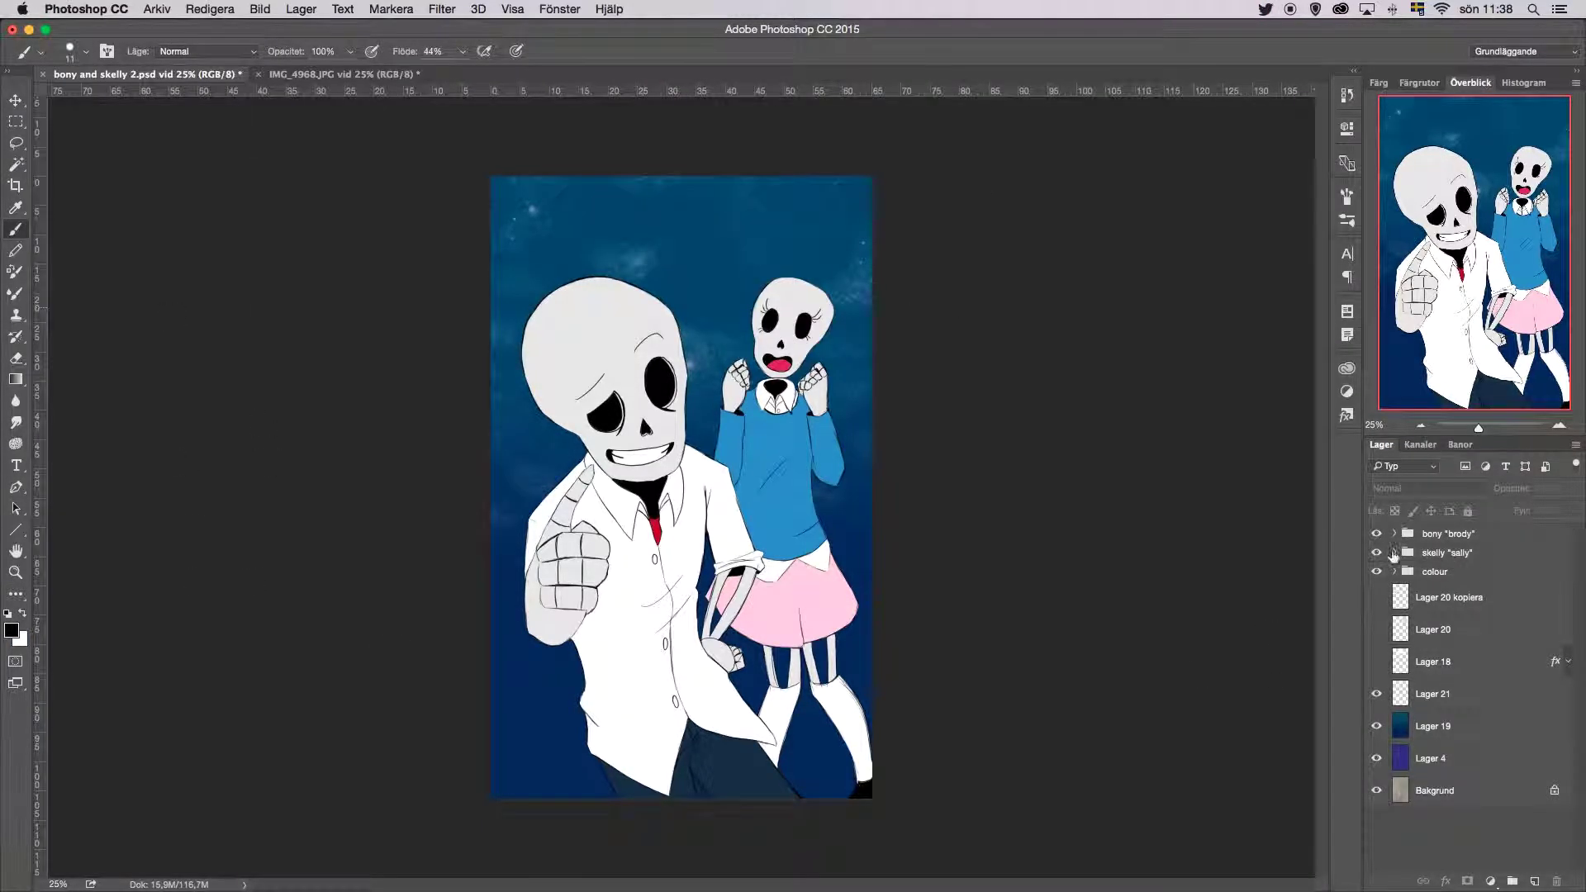
{"action": "left_click", "coordinate": [1394, 552]}
{"action": "left_click", "coordinate": [1444, 610]}
{"action": "key", "text": "super+plus"}
{"action": "left_click_drag", "start_coordinate": [940, 639], "coordinate": [958, 638]}
{"action": "left_click_drag", "start_coordinate": [854, 652], "coordinate": [873, 654]}
{"action": "left_click", "coordinate": [1421, 581]}
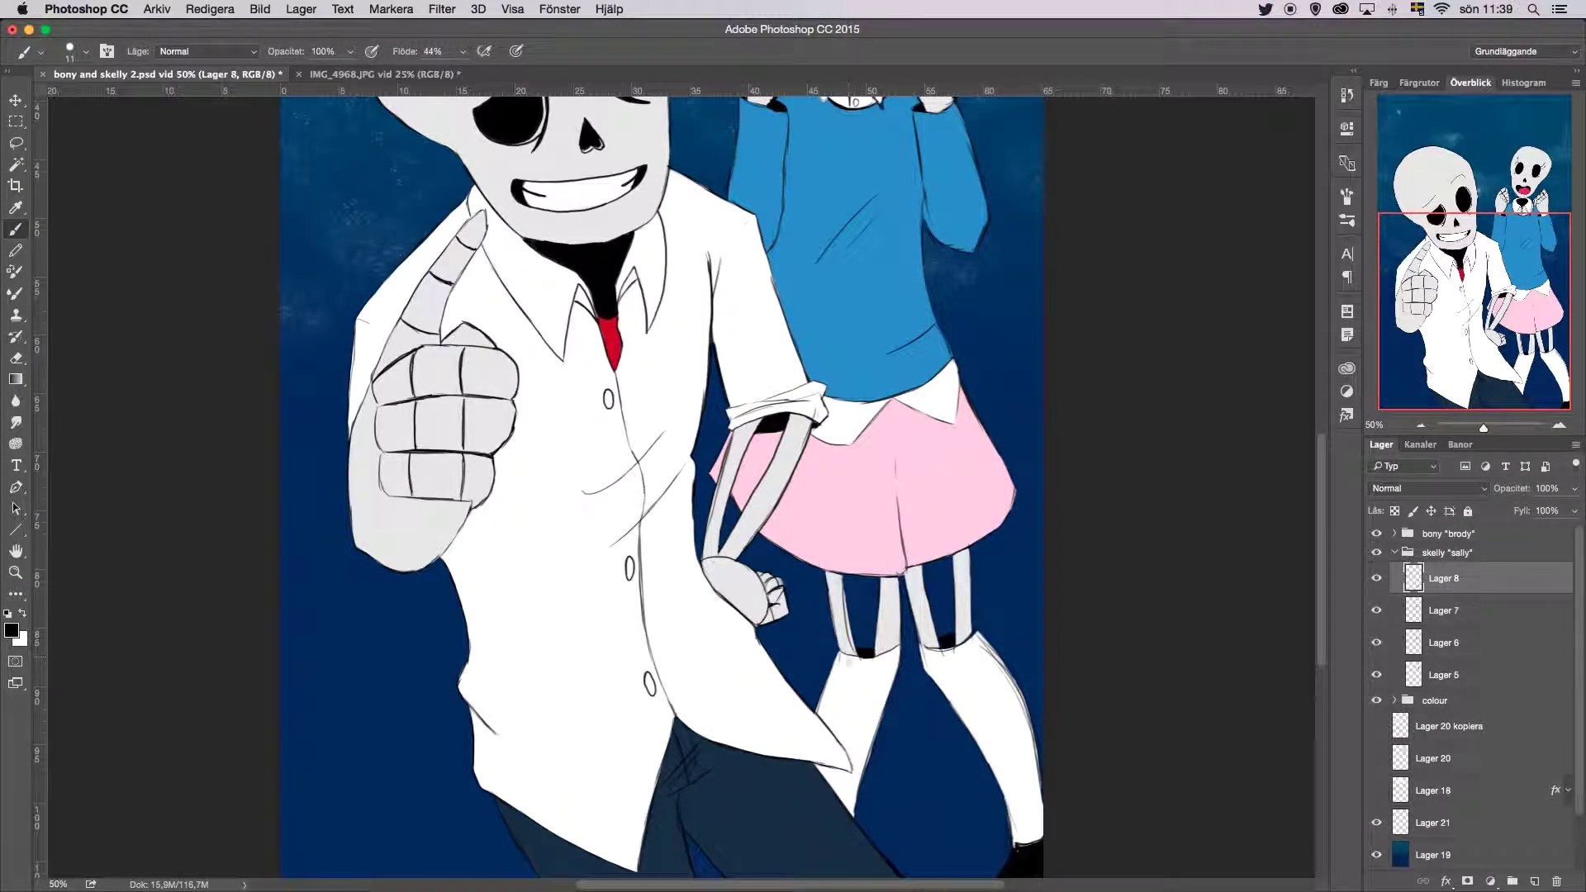
Step: Add a new layer directly below the colour group and hide the colour group
{"action": "left_click", "coordinate": [1533, 881]}
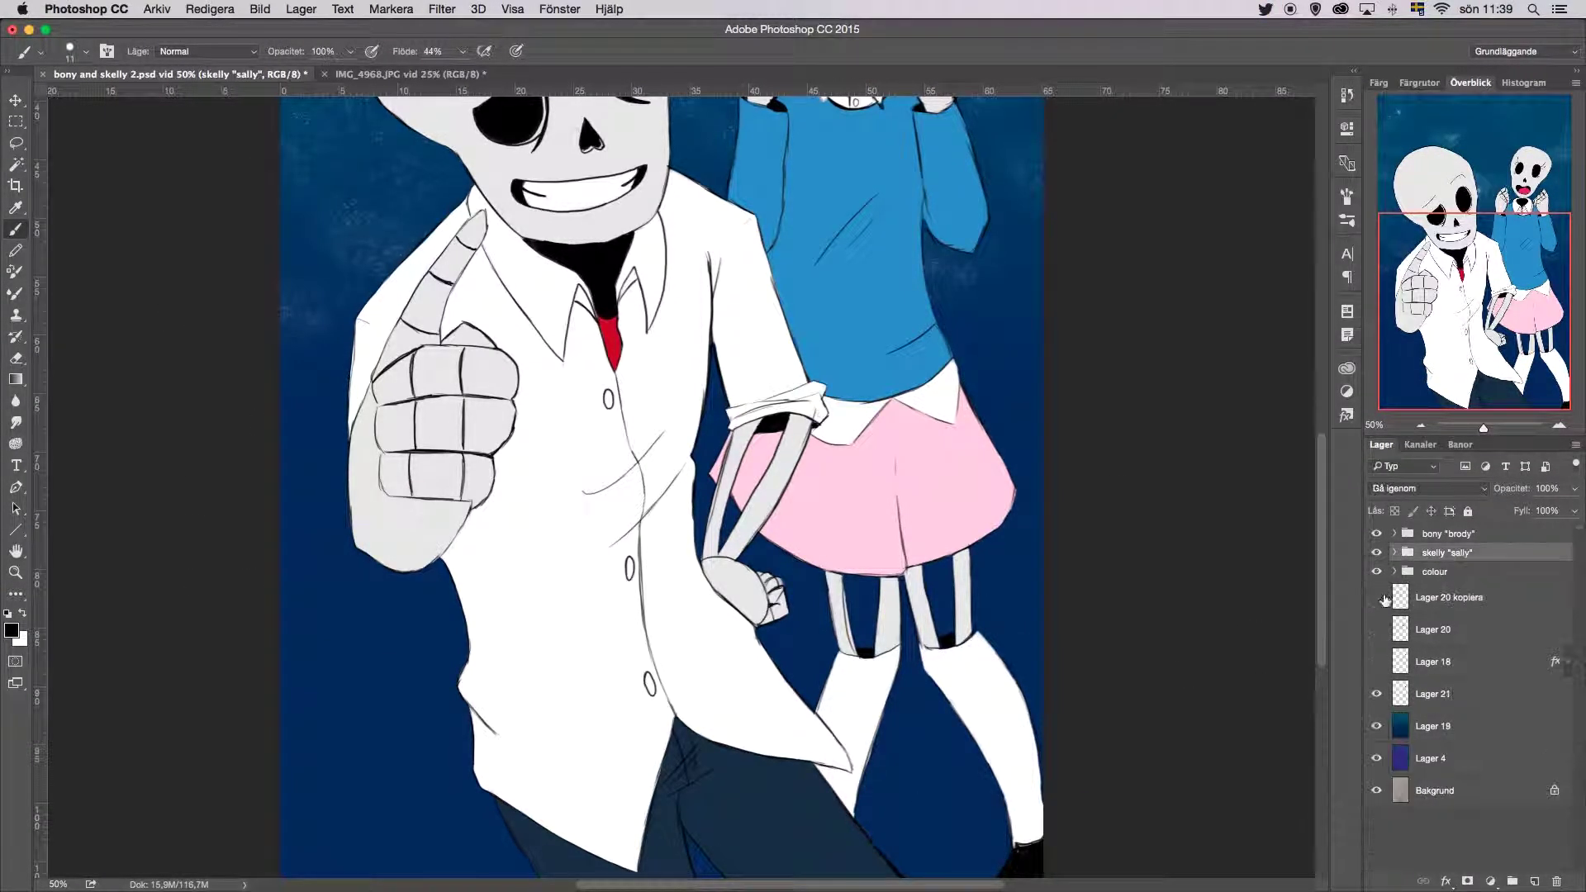
{"action": "key", "text": "super+minus"}
{"action": "left_click", "coordinate": [1377, 534]}
{"action": "left_click", "coordinate": [1376, 552]}
{"action": "left_click", "coordinate": [1377, 553]}
{"action": "left_click", "coordinate": [1376, 533]}
{"action": "left_click", "coordinate": [1376, 571]}
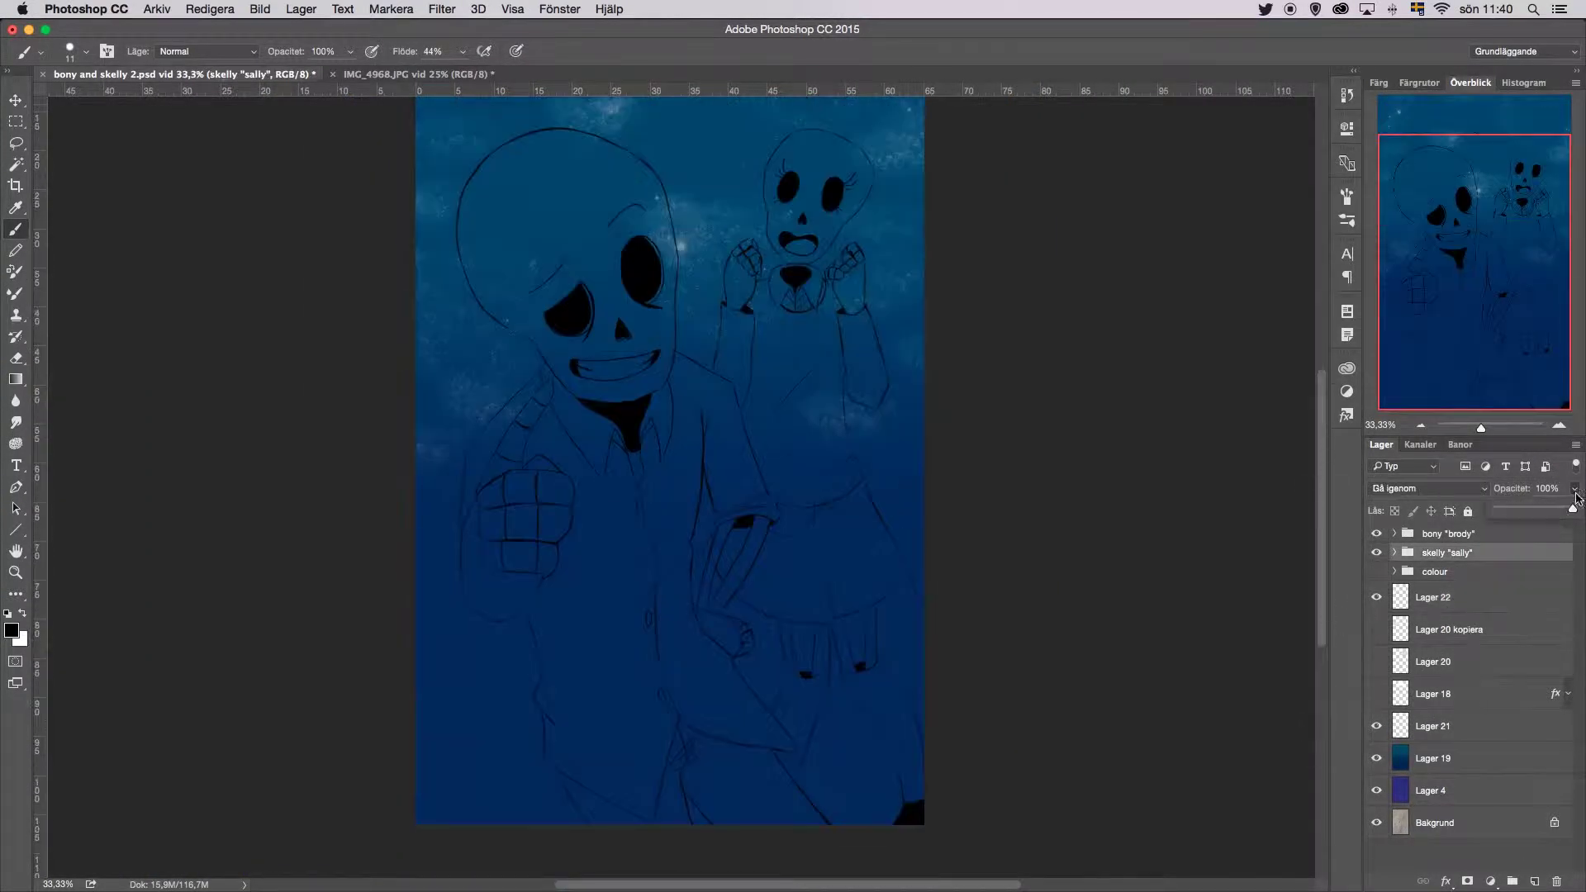
Step: Place two vertical guides for the alley walls and one horizontal guide across the lower canvas for the floor line
{"action": "key", "text": "super+minus"}
{"action": "left_click_drag", "start_coordinate": [37, 372], "coordinate": [581, 375]}
{"action": "left_click_drag", "start_coordinate": [37, 379], "coordinate": [798, 379]}
{"action": "left_click_drag", "start_coordinate": [797, 91], "coordinate": [798, 684]}
Step: Draw two vertical wall lines along the guides and two diagonal lines from their lower ends to the canvas's bottom corners
{"action": "key", "text": "u"}
{"action": "left_click_drag", "start_coordinate": [581, 684], "coordinate": [580, 170]}
{"action": "mouse_move", "coordinate": [493, 797]}
{"action": "left_mouse_down"}
{"action": "mouse_move", "coordinate": [578, 726]}
{"action": "mouse_move", "coordinate": [580, 683]}
{"action": "left_mouse_up"}
{"action": "left_click_drag", "start_coordinate": [798, 684], "coordinate": [797, 176]}
{"action": "left_click_drag", "start_coordinate": [798, 684], "coordinate": [871, 798]}
Step: Merge the line shapes Form 1 to Form 4 into one layer and invert its colour to black
{"action": "key", "text": "v"}
{"action": "left_click", "coordinate": [1431, 692]}
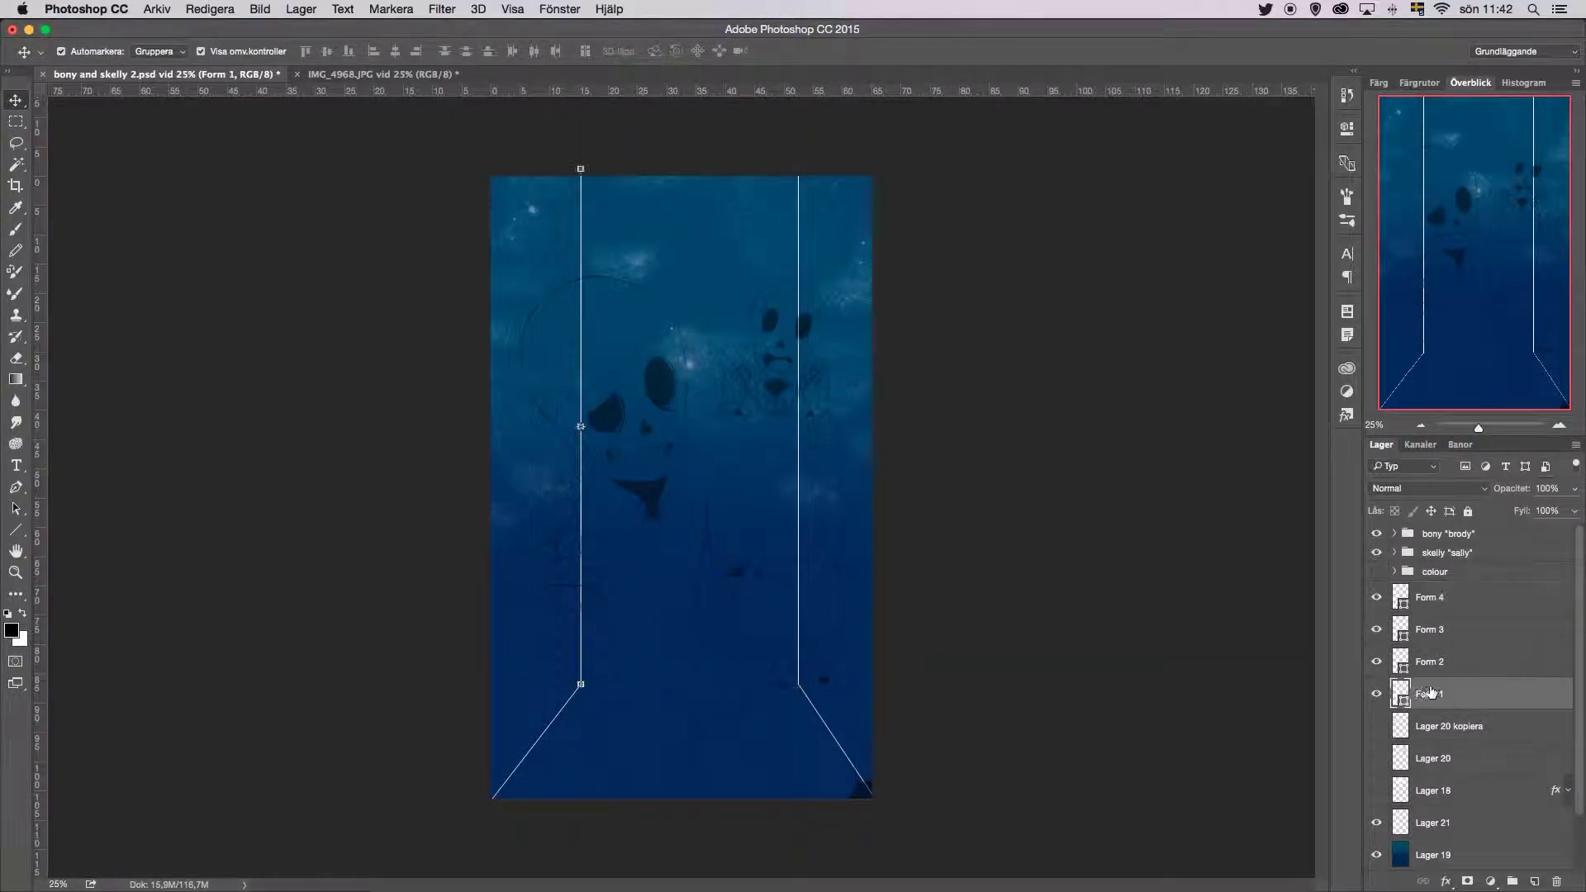
{"action": "left_click", "coordinate": [1437, 597], "text": "shift"}
{"action": "key", "text": "super+e"}
{"action": "left_click", "coordinate": [261, 9]}
{"action": "key", "text": "Escape"}
{"action": "key", "text": "Return"}
{"action": "key", "text": "b"}
{"action": "left_click", "coordinate": [261, 9]}
{"action": "mouse_move", "coordinate": [330, 55]}
{"action": "left_click", "coordinate": [520, 227]}
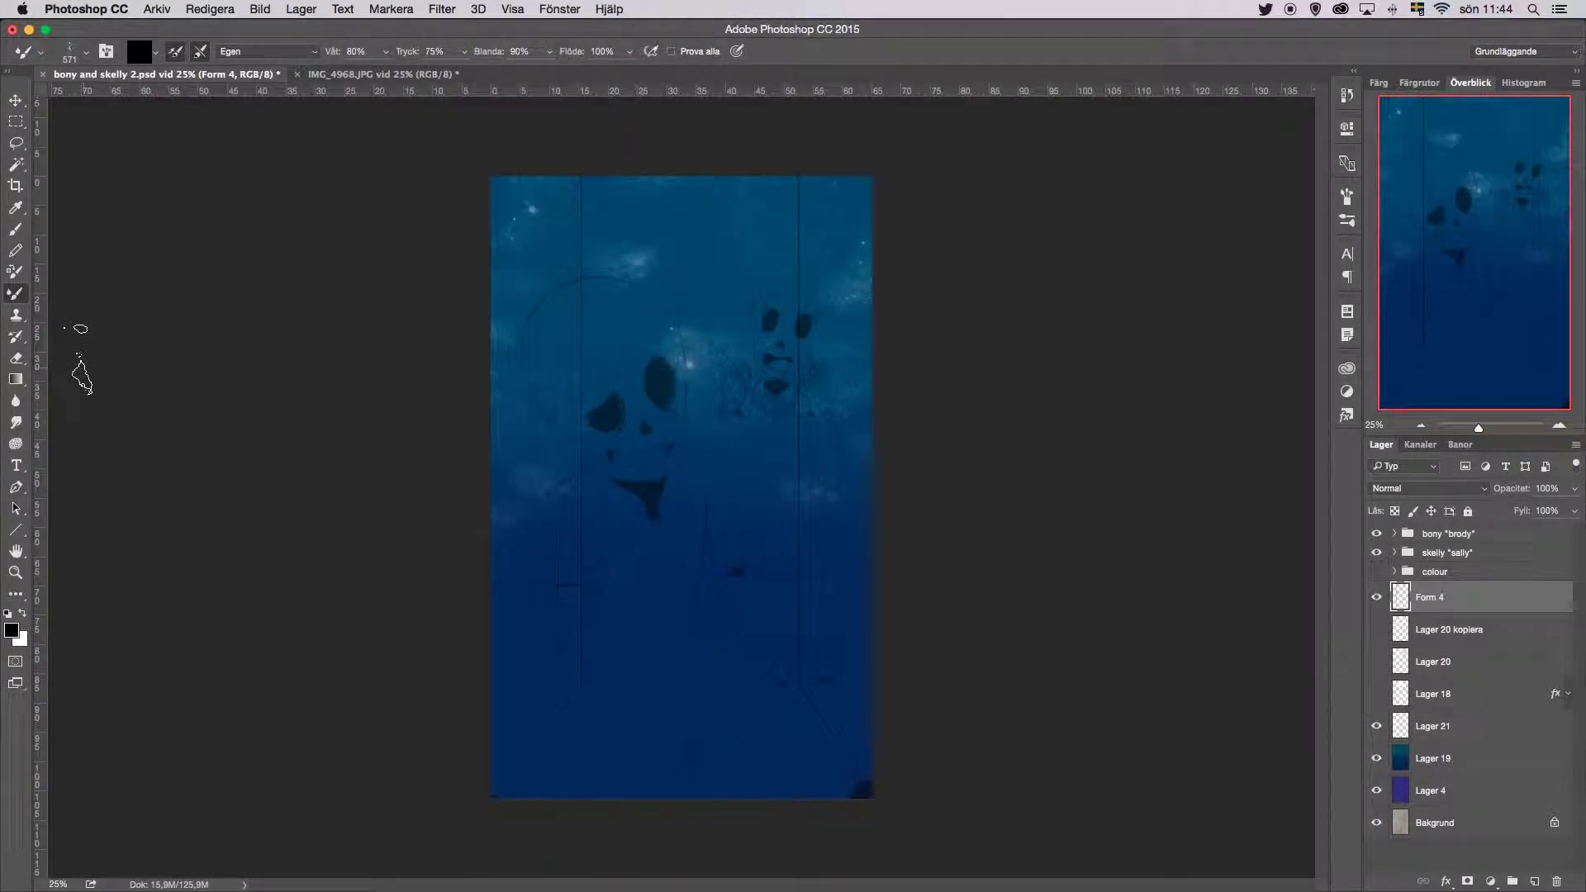
Step: Fill the areas outside both wall lines with black using the Paint Bucket
{"action": "right_click", "coordinate": [15, 379]}
{"action": "left_click", "coordinate": [79, 398]}
{"action": "left_click", "coordinate": [537, 429]}
{"action": "left_click", "coordinate": [836, 500]}
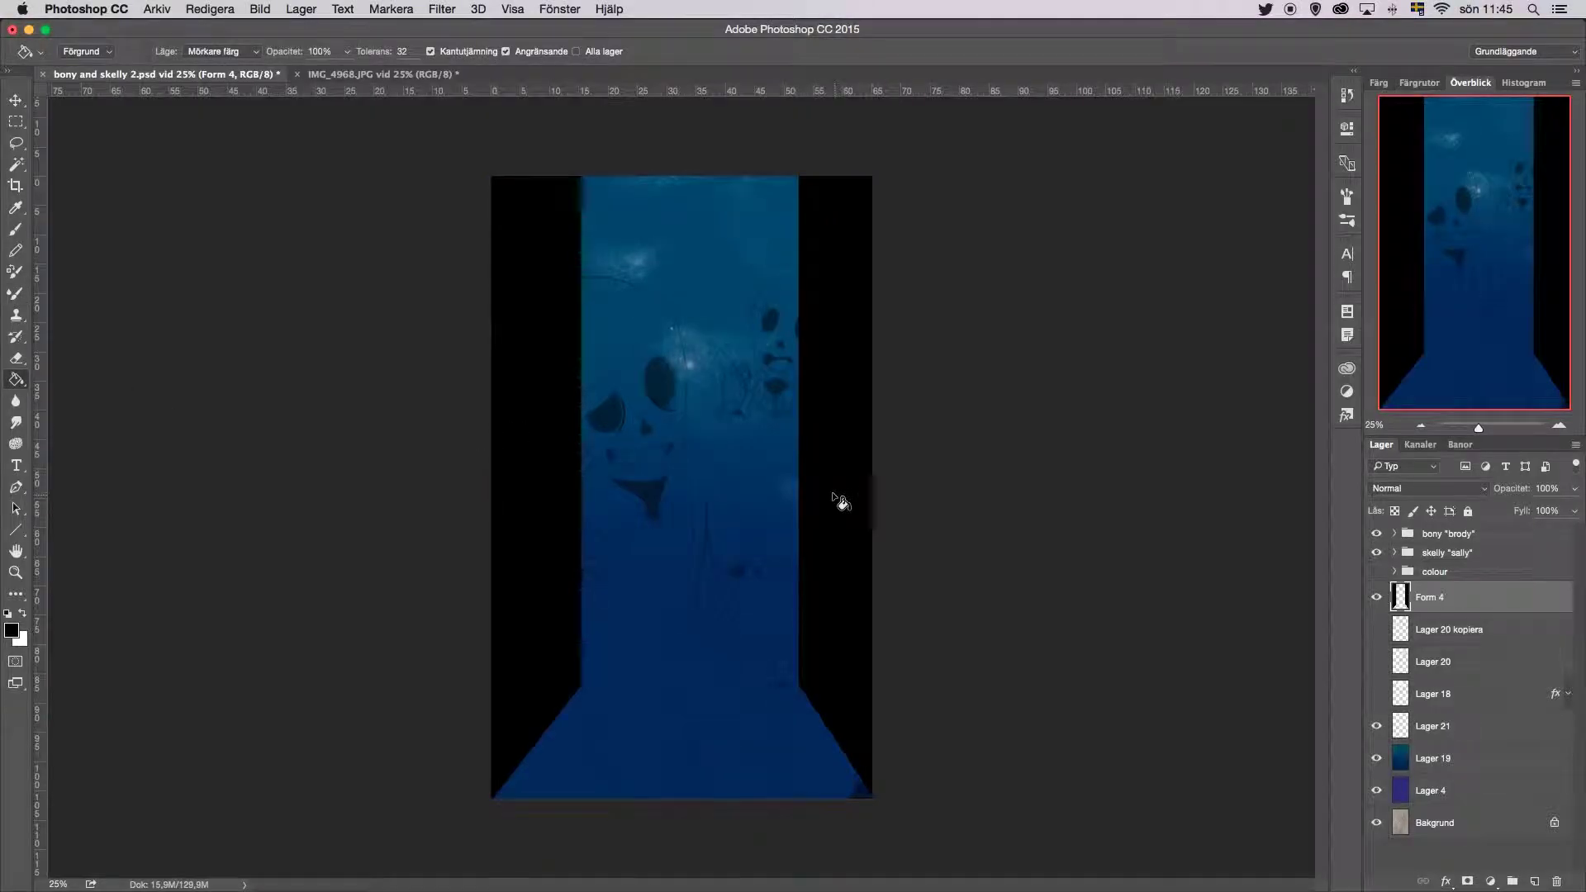
Step: Draw a dark grey rectangle of 1689 × 1013 px beneath the Form 4 layer as the alley floor
{"action": "left_click", "coordinate": [1471, 644]}
{"action": "right_click", "coordinate": [16, 529]}
{"action": "left_click", "coordinate": [83, 522]}
{"action": "left_click_drag", "start_coordinate": [565, 673], "coordinate": [913, 882]}
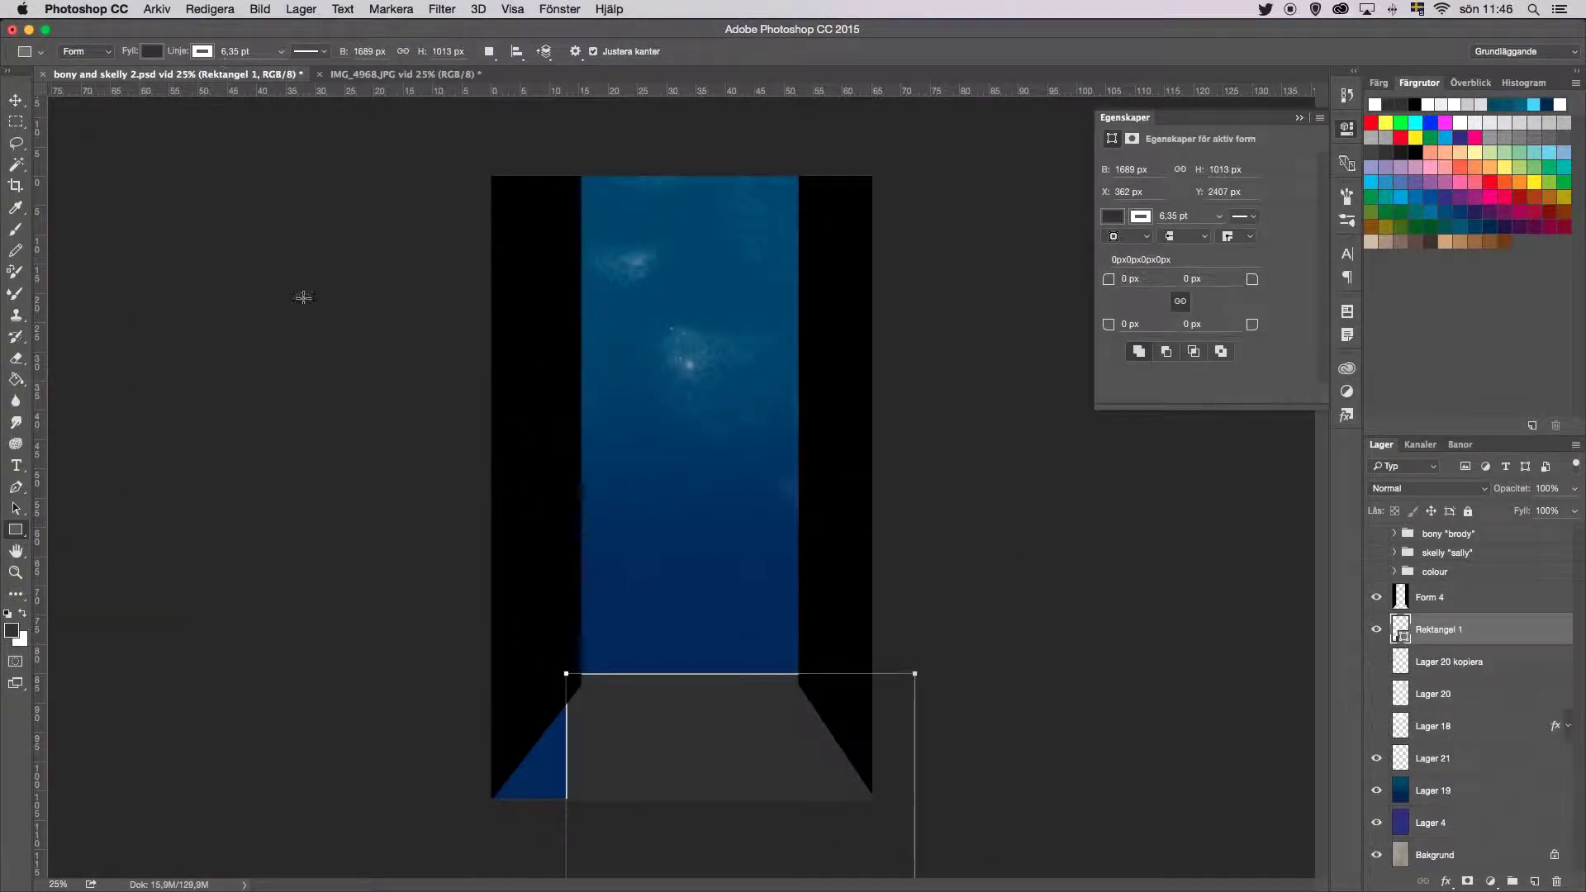
{"action": "key", "text": "v"}
{"action": "right_click", "coordinate": [16, 529]}
{"action": "left_click", "coordinate": [83, 592]}
{"action": "left_click_drag", "start_coordinate": [601, 174], "coordinate": [602, 389]}
{"action": "left_click", "coordinate": [152, 51]}
{"action": "left_click", "coordinate": [602, 215]}
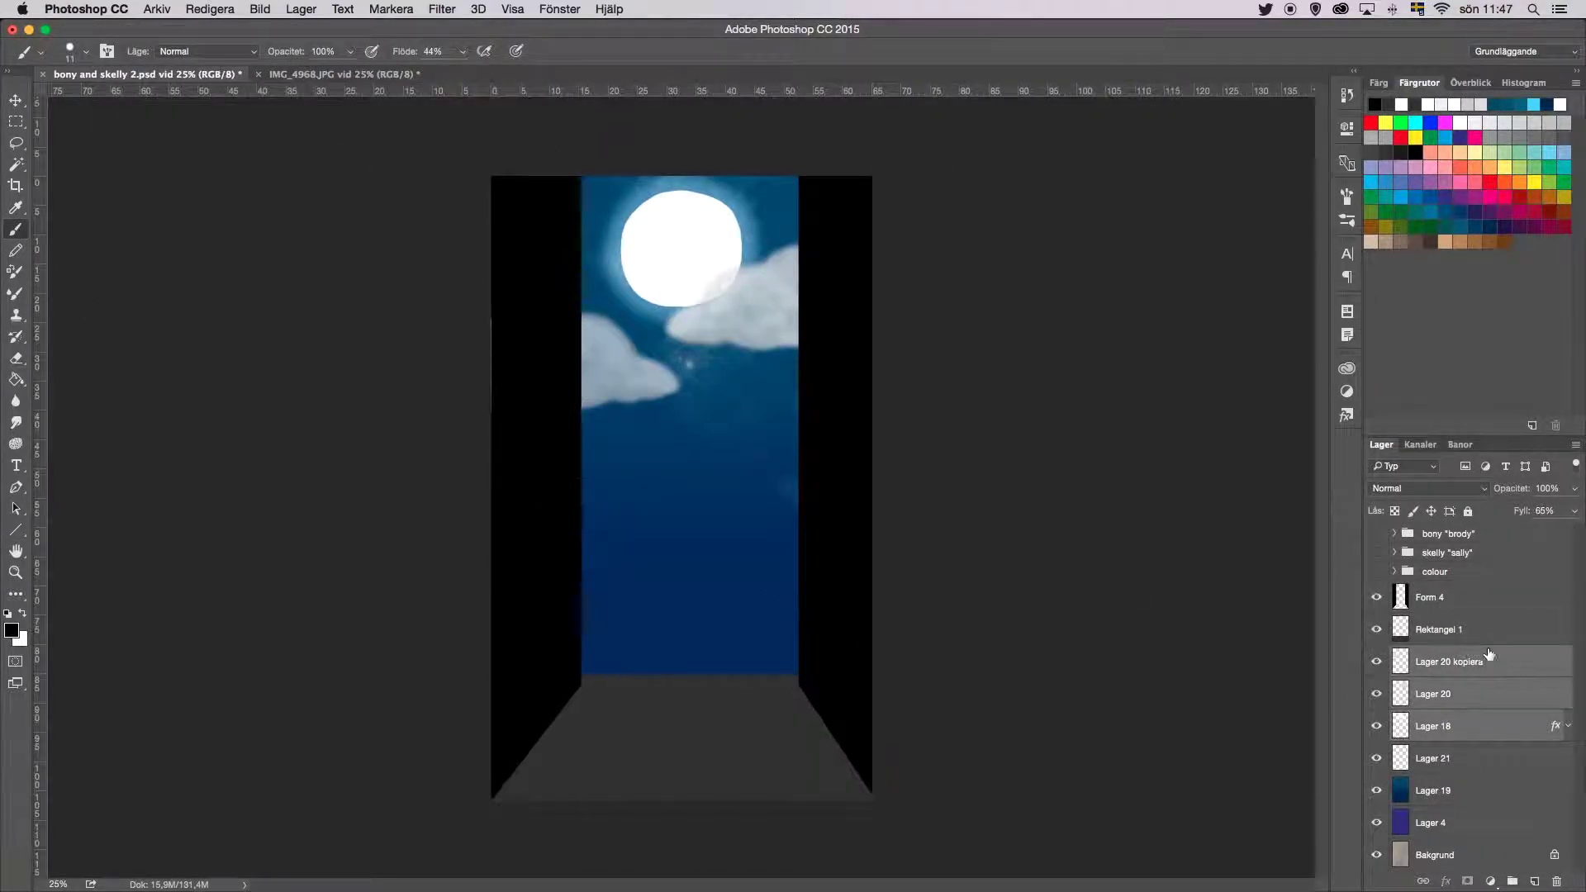
Step: Scale down and reposition the moon and cloud layers to fit between the two black walls
{"action": "key", "text": "ctrl+t"}
{"action": "left_click_drag", "start_coordinate": [721, 285], "coordinate": [788, 279]}
{"action": "key", "text": "Return"}
{"action": "key", "text": "alt+bracketleft"}
{"action": "key", "text": "ctrl+t"}
{"action": "left_click_drag", "start_coordinate": [761, 406], "coordinate": [776, 402]}
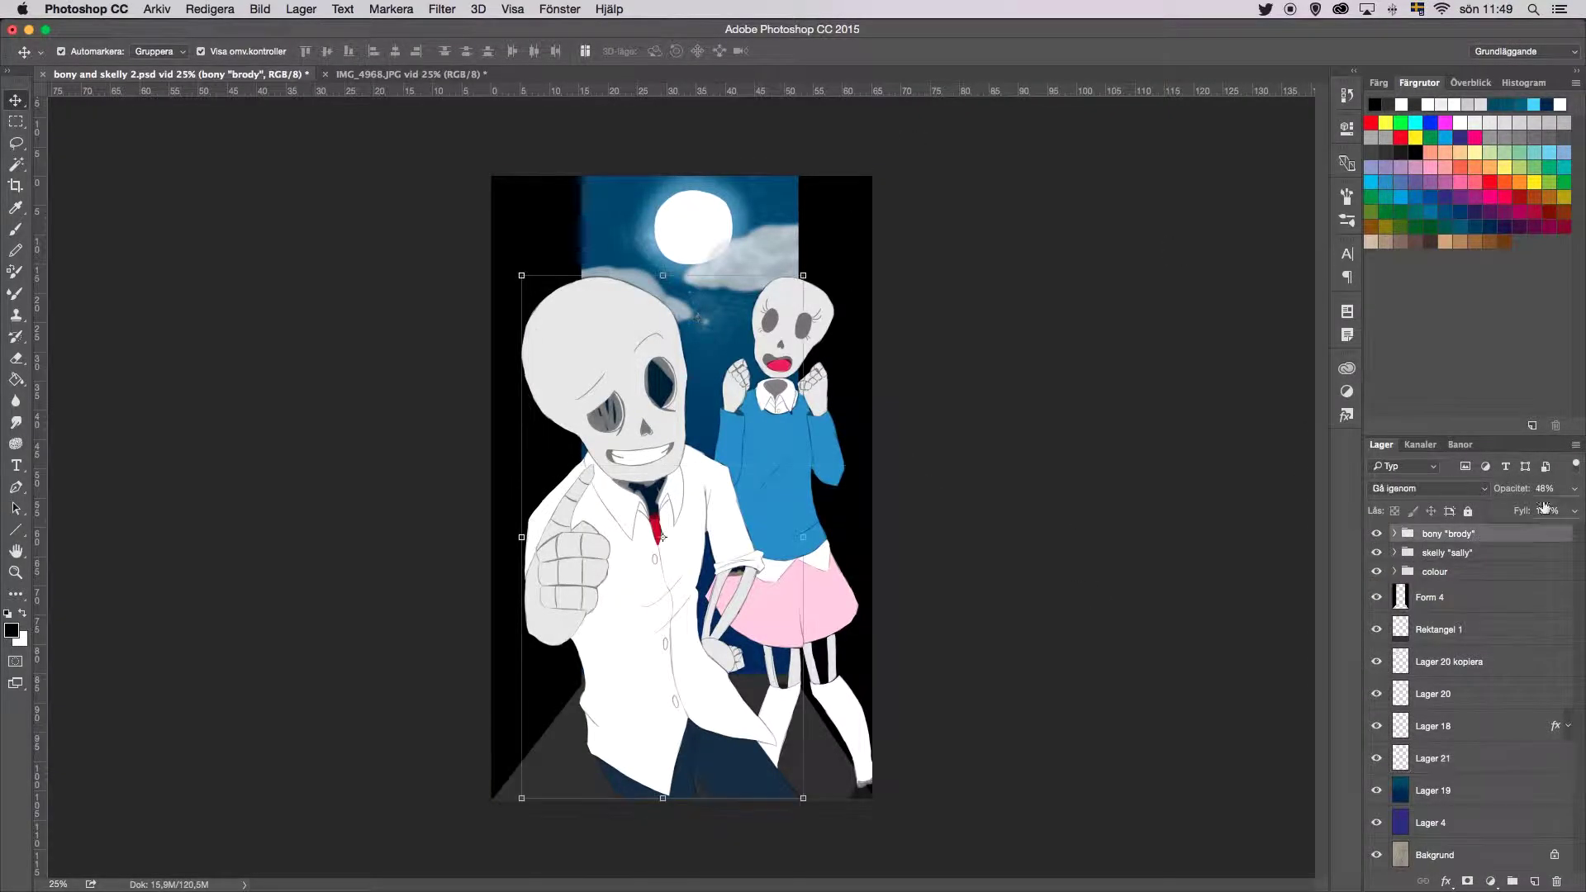
Step: Raise the bony group's opacity and shift the bony, skelly and colour groups slightly to the left
{"action": "left_click", "coordinate": [1574, 488]}
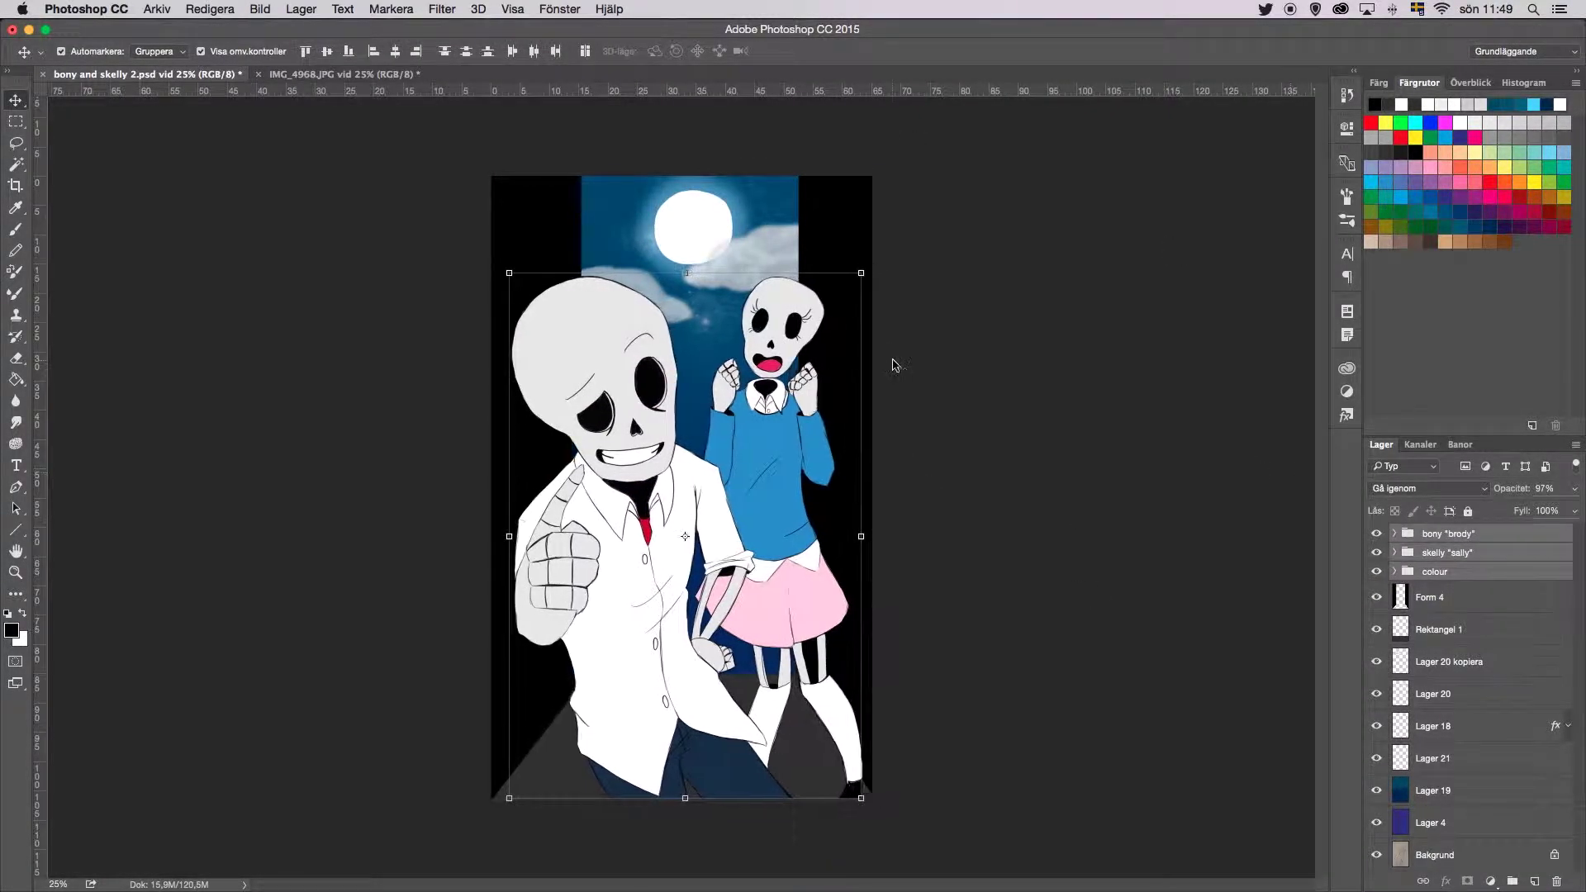
{"action": "key", "text": "b"}
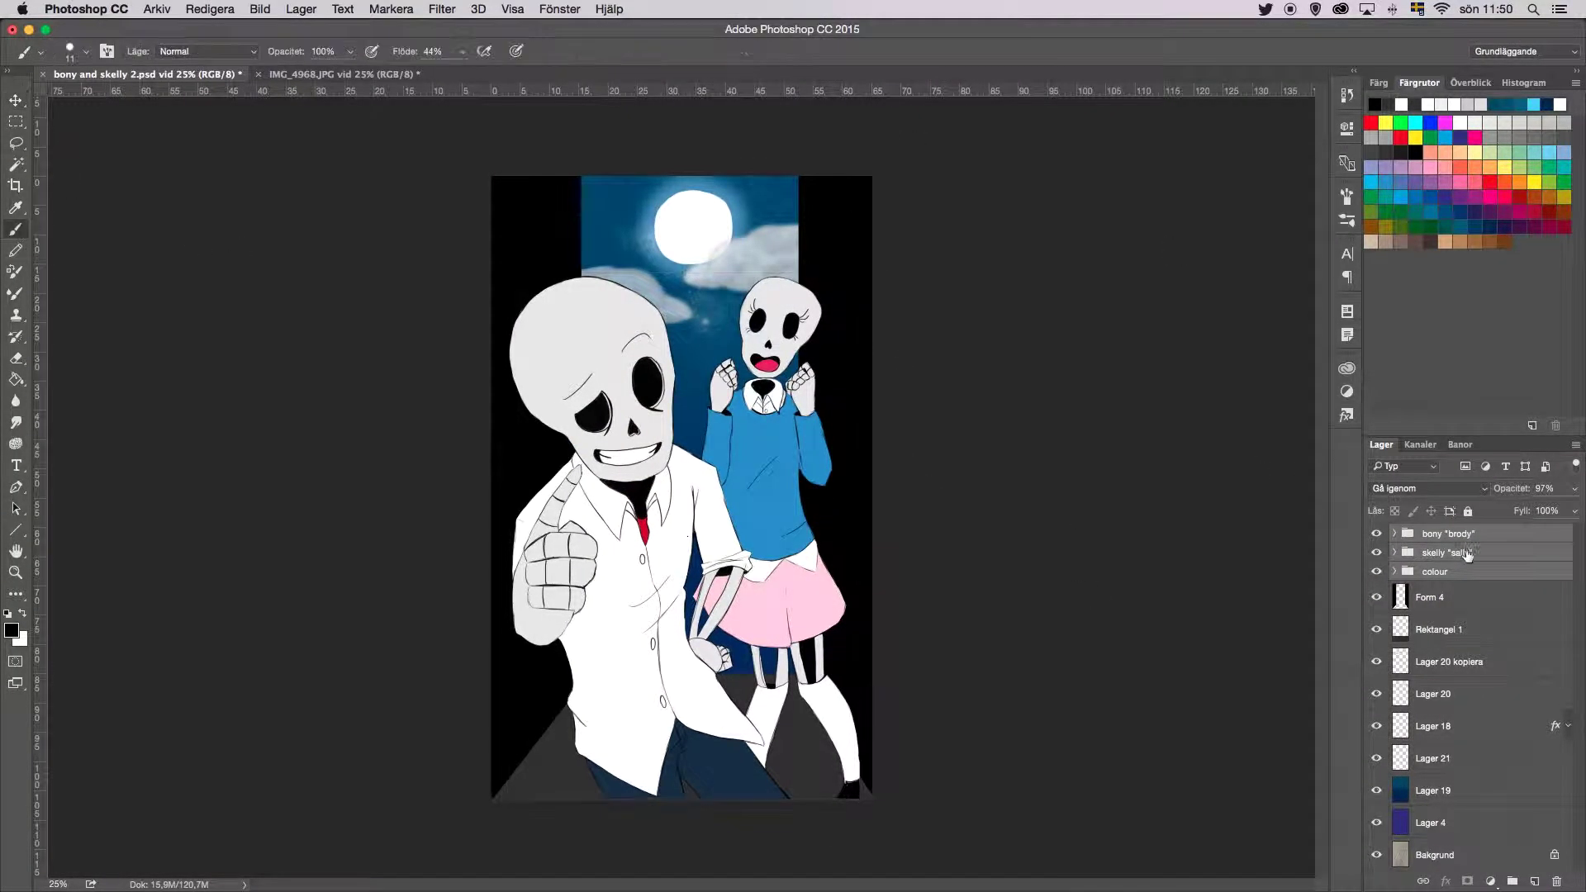
Step: Paint black ladder-like bars and pipe shapes along the inner edges of both walls on the Form 4 layer
{"action": "key", "text": "alt+bracketleft"}
{"action": "key", "text": "alt+bracketleft"}
{"action": "key", "text": "alt+bracketright"}
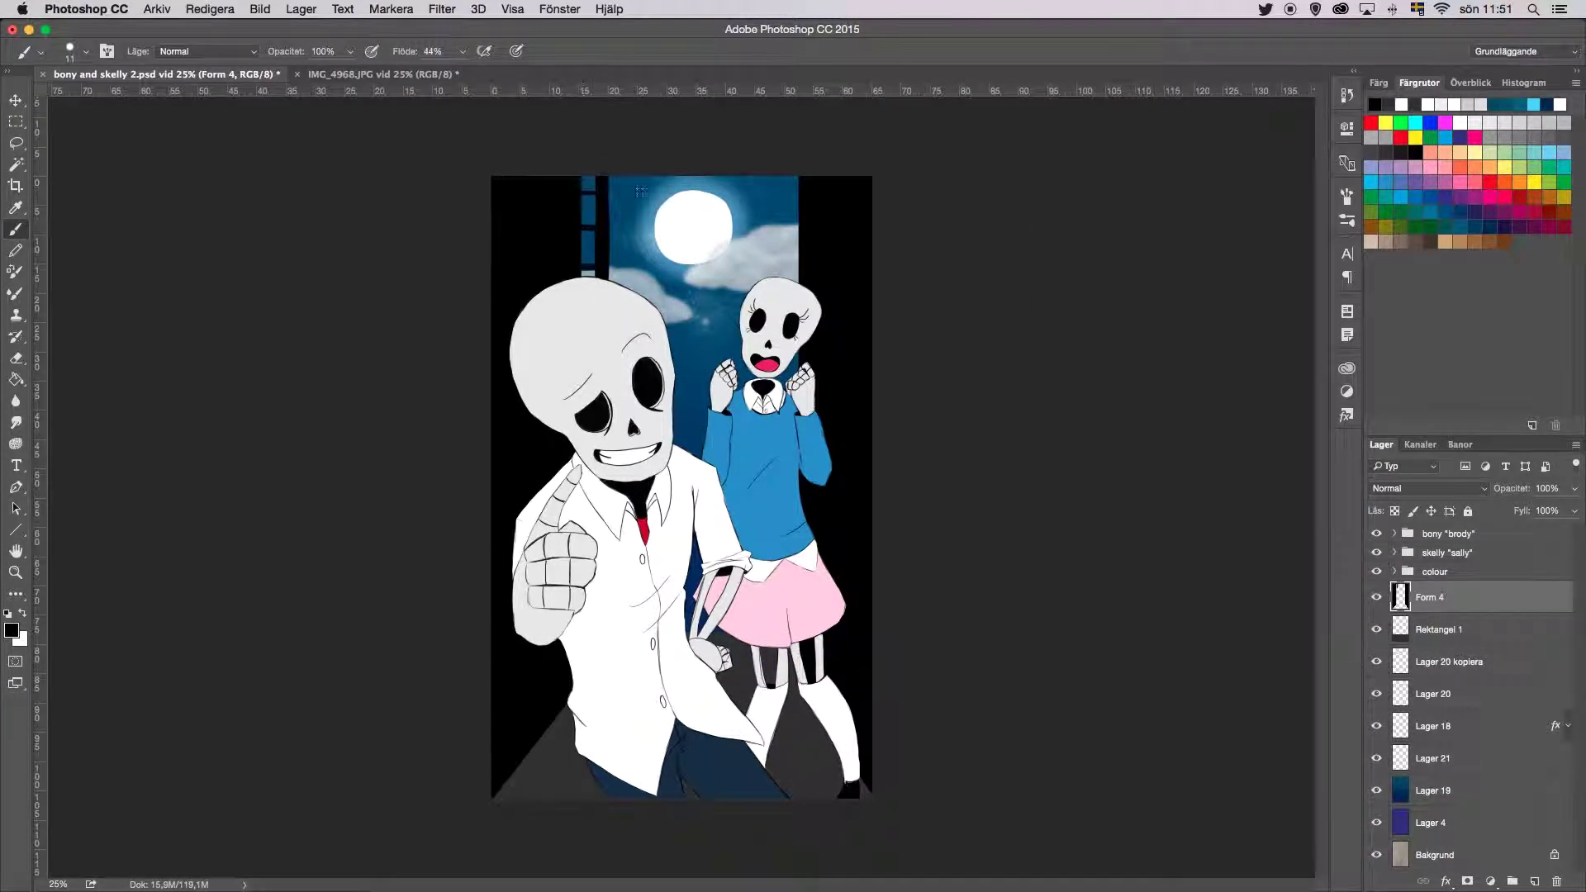
{"action": "left_click_drag", "start_coordinate": [771, 219], "coordinate": [783, 216]}
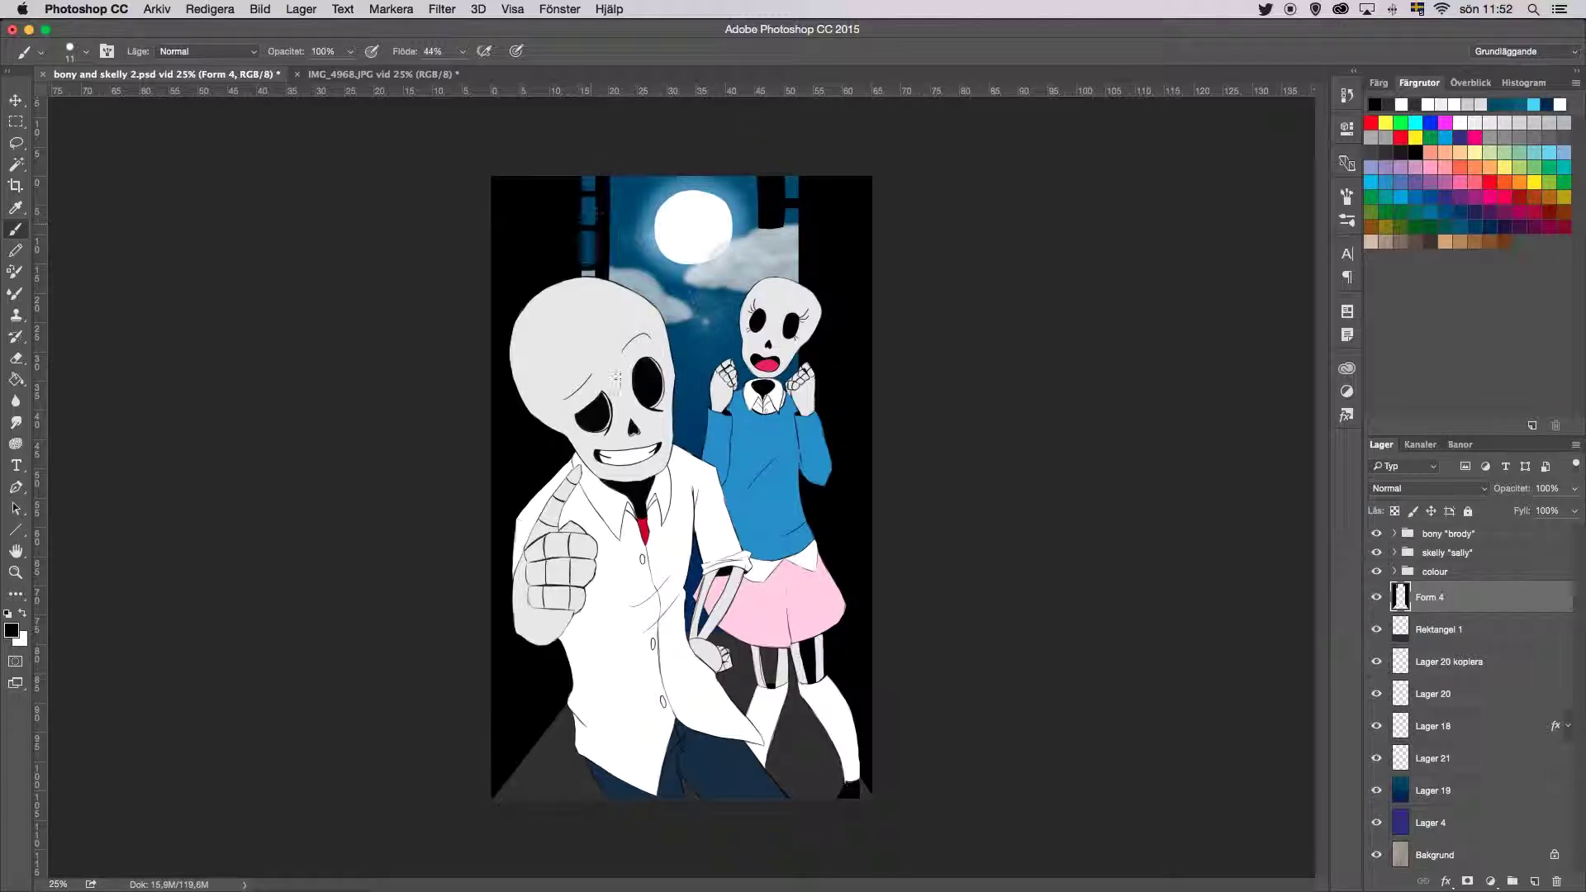
Step: Add a new layer above Form 4 and set up the Mixer Brush with a dark grey colour
{"action": "left_click", "coordinate": [1533, 881]}
{"action": "key", "text": "F6"}
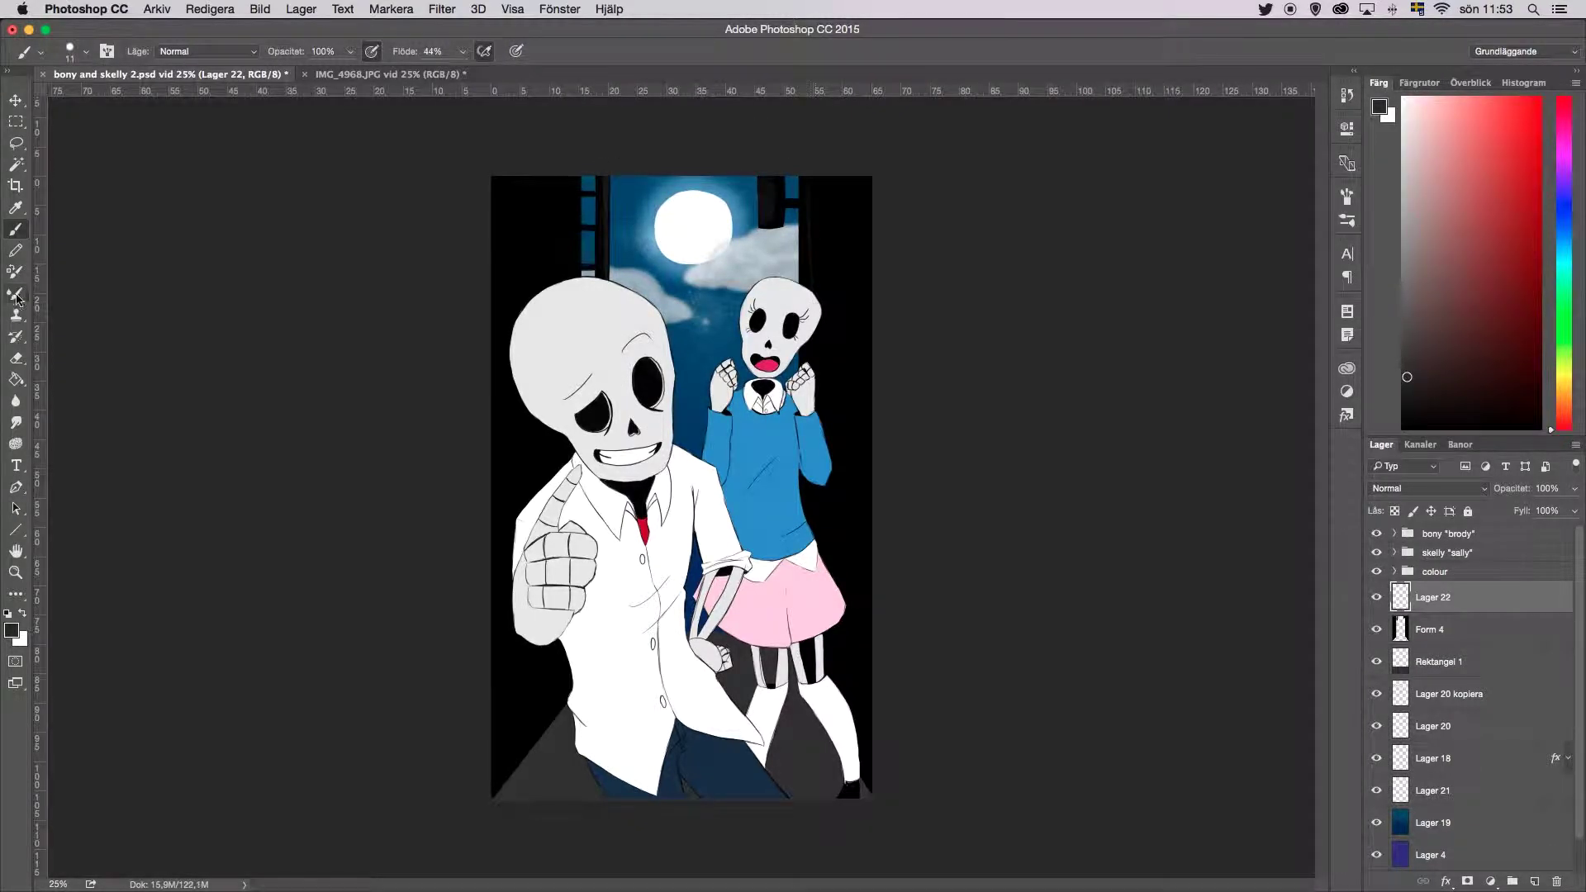
{"action": "left_click", "coordinate": [19, 293]}
{"action": "key", "text": "super+alt+a"}
{"action": "left_click", "coordinate": [1433, 597]}
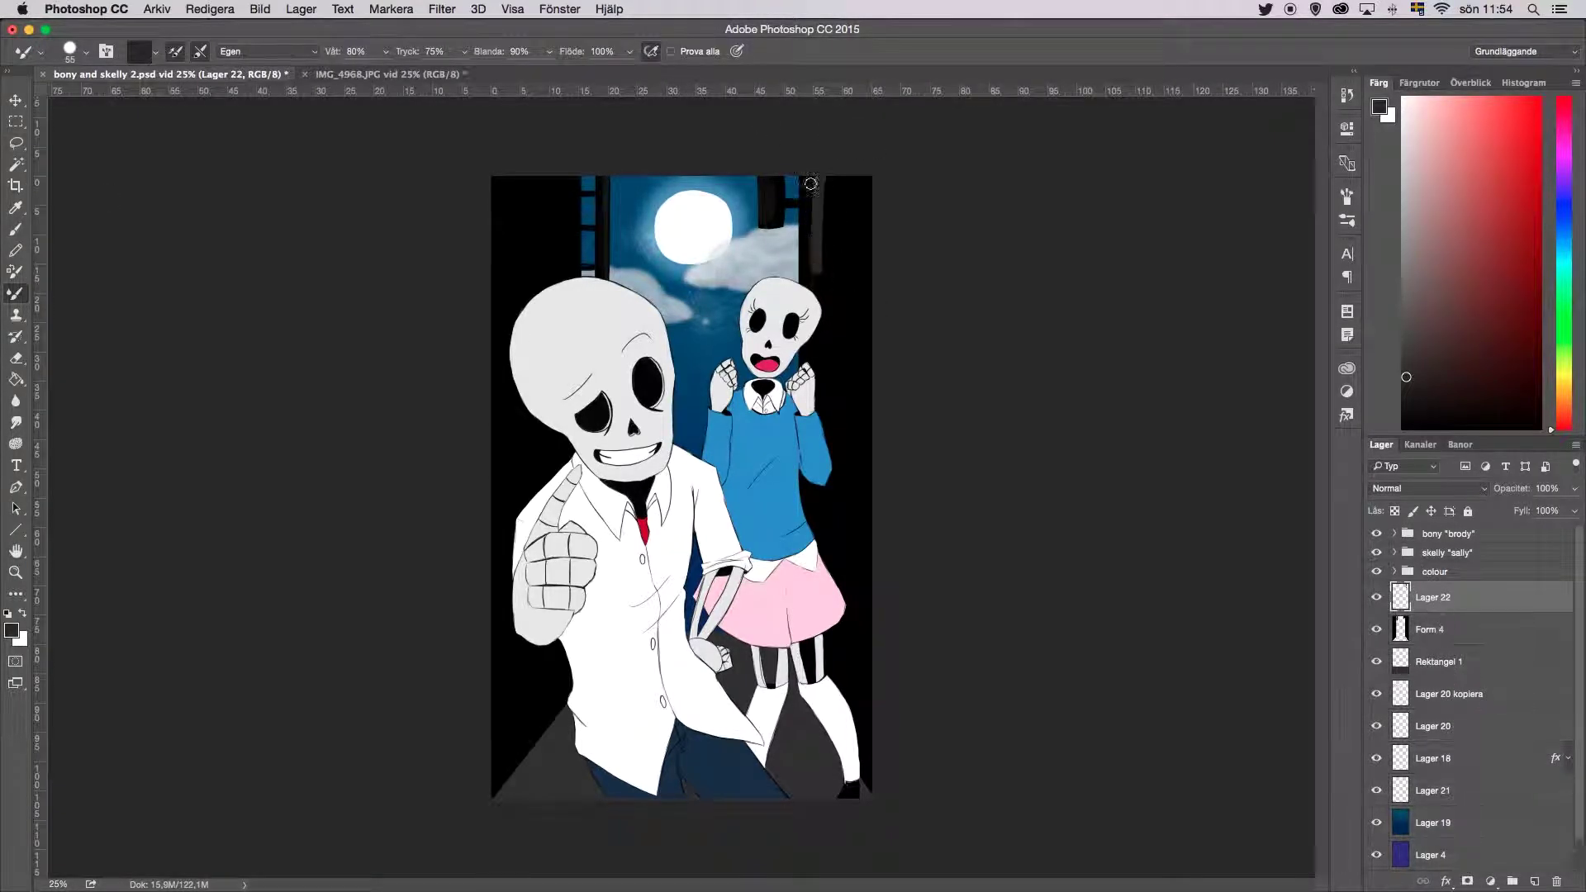
Step: Paint dark grey vertical strokes down both walls with an enlarged brush and set the layer's fill to 49%
{"action": "key", "text": "bracketright"}
{"action": "key", "text": "bracketright"}
{"action": "key", "text": "bracketright"}
{"action": "key", "text": "bracketright"}
{"action": "left_click_drag", "start_coordinate": [817, 177], "coordinate": [822, 570]}
{"action": "left_click_drag", "start_coordinate": [561, 177], "coordinate": [541, 306]}
{"action": "key", "text": "shift+4"}
{"action": "key", "text": "shift+9"}
Step: Smudge the grey strokes down both walls and clear the outer strip of the left wall
{"action": "key", "text": "r"}
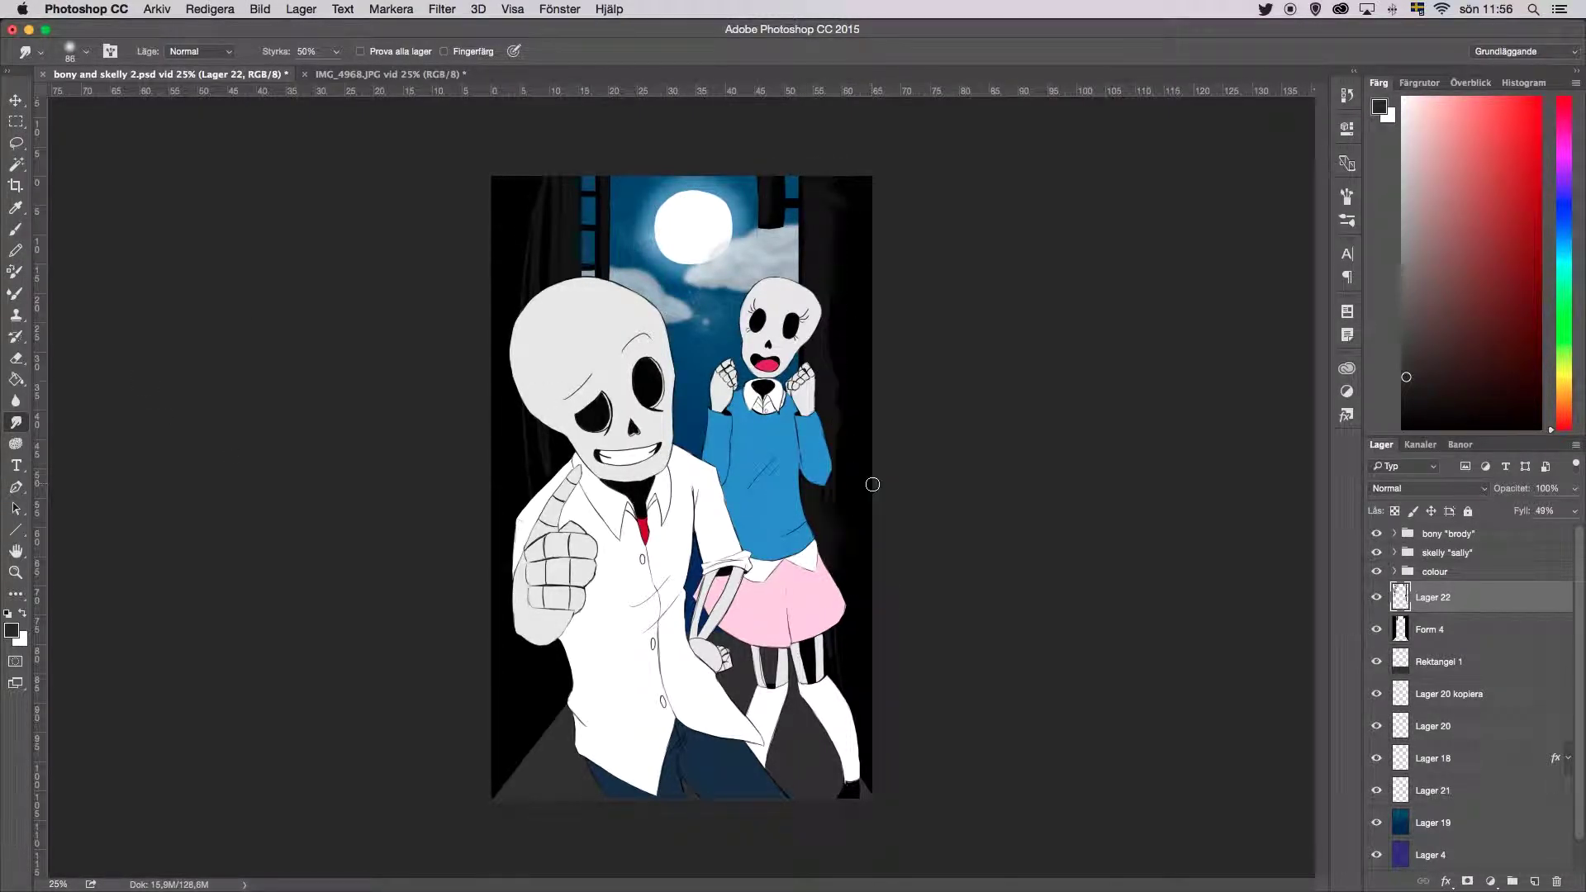
{"action": "left_click_drag", "start_coordinate": [824, 213], "coordinate": [842, 532]}
{"action": "left_click_drag", "start_coordinate": [529, 178], "coordinate": [554, 739]}
{"action": "key", "text": "m"}
{"action": "left_click_drag", "start_coordinate": [531, 169], "coordinate": [458, 817]}
{"action": "key", "text": "super+d"}
{"action": "key", "text": "r"}
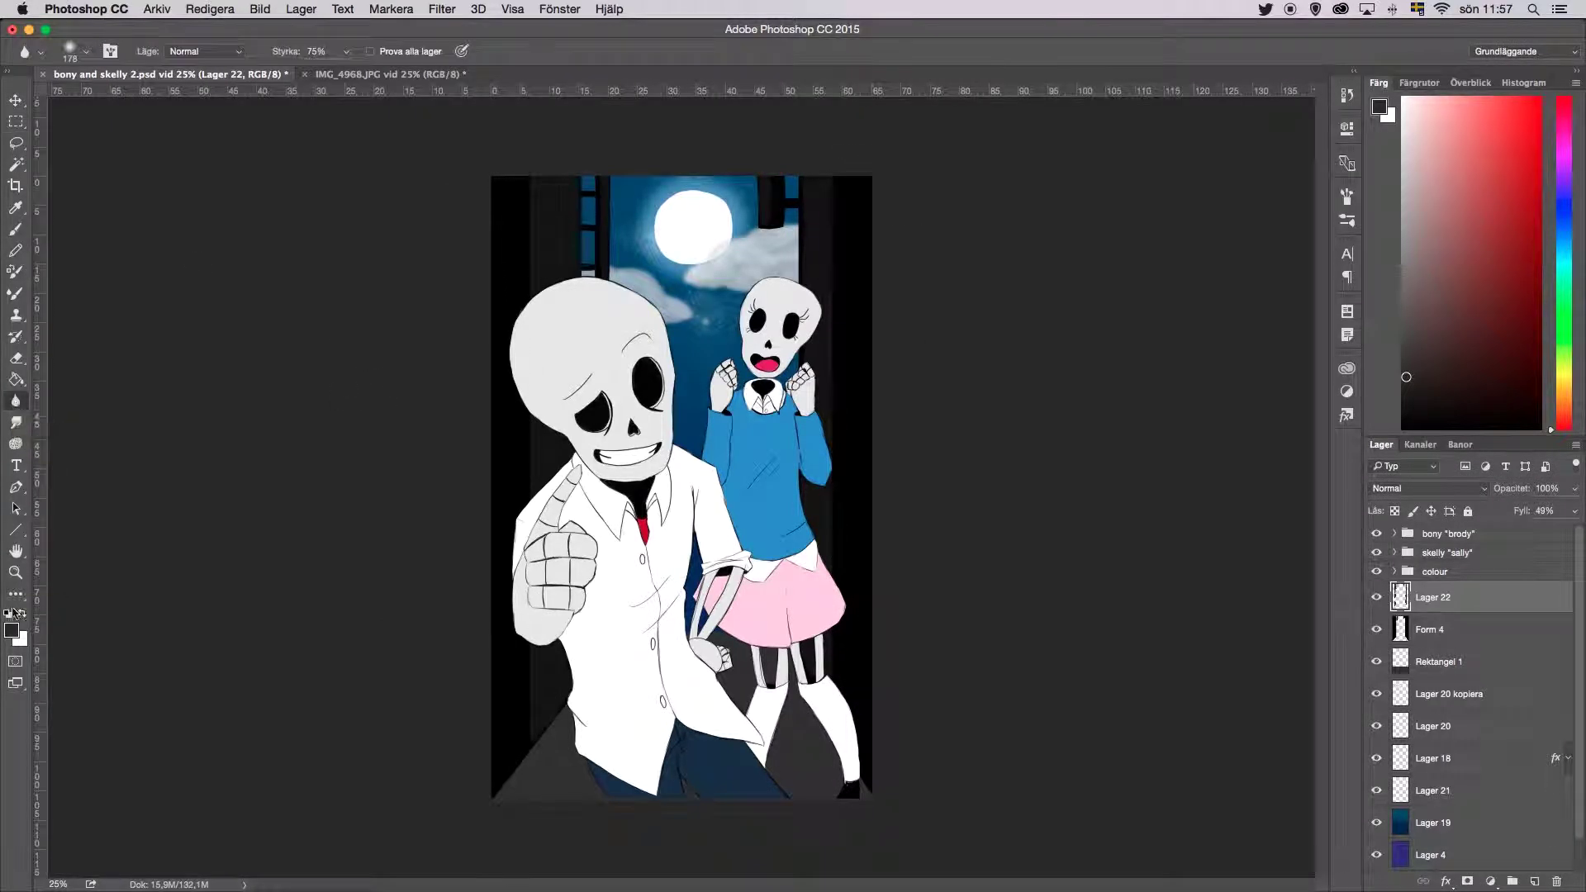
Step: Fill the selected left wall strip with a dark grey to black gradient that darkens towards the canvas edge
{"action": "left_click", "coordinate": [11, 630]}
{"action": "key", "text": "Escape"}
{"action": "key", "text": "g"}
{"action": "key", "text": "super+shift+d"}
{"action": "left_click_drag", "start_coordinate": [584, 347], "coordinate": [517, 480]}
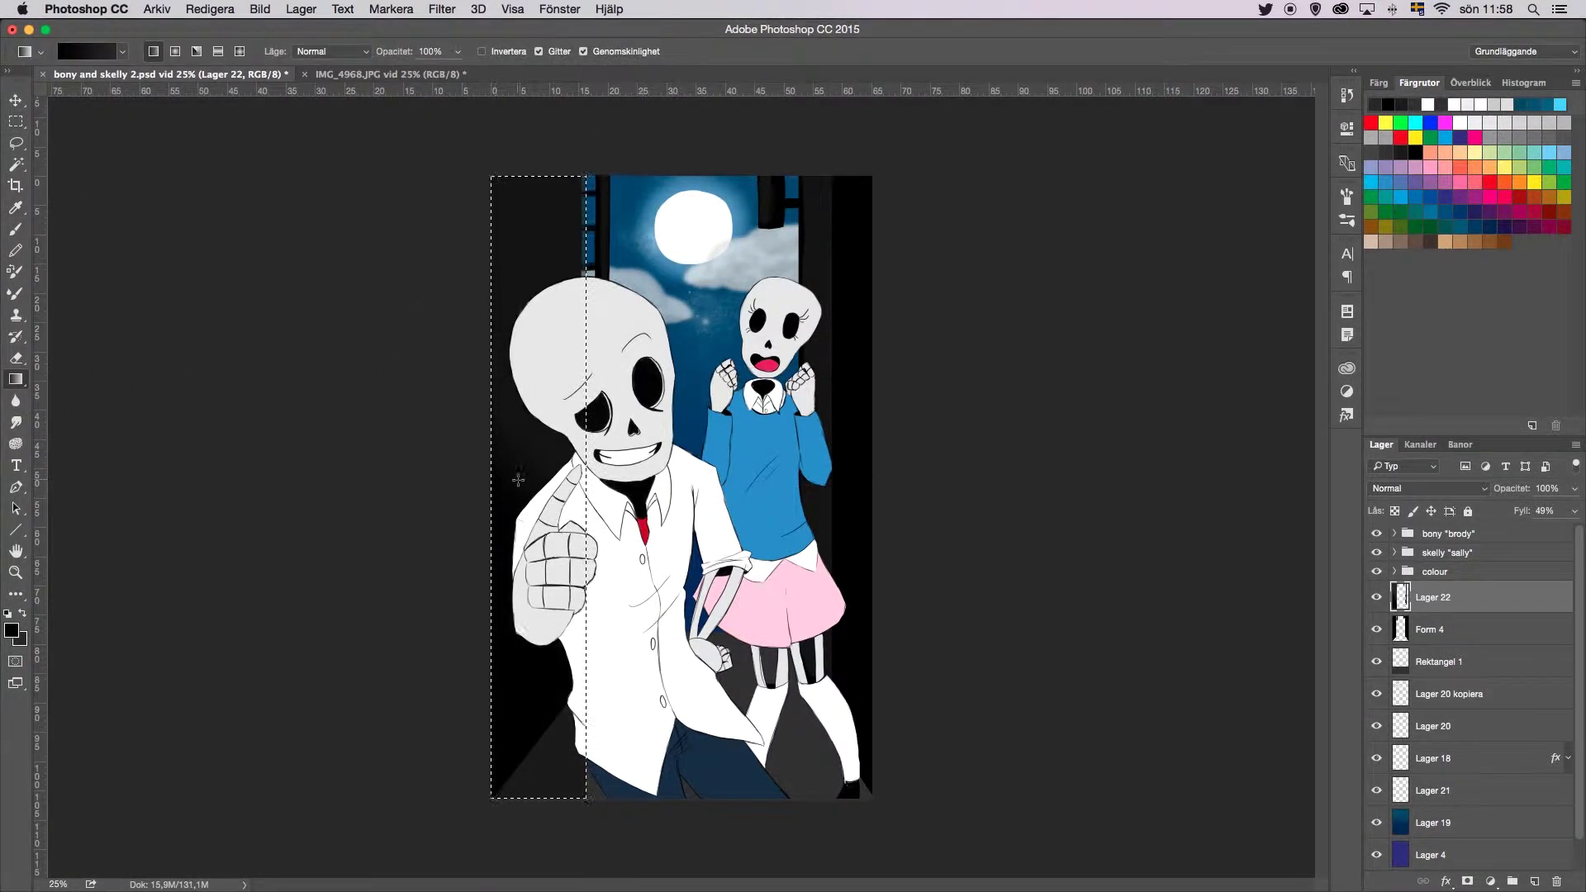
Step: Hide the three character groups and fill the right wall strip with a matching black to dark grey gradient
{"action": "left_click_drag", "start_coordinate": [1376, 533], "coordinate": [1376, 572]}
{"action": "key", "text": "m"}
{"action": "left_click_drag", "start_coordinate": [800, 176], "coordinate": [872, 776]}
{"action": "key", "text": "g"}
{"action": "left_click_drag", "start_coordinate": [863, 458], "coordinate": [832, 450]}
{"action": "key", "text": "super+d"}
Step: Clear the wall shading that spills over the floor and set dark grey as the foreground colour
{"action": "key", "text": "m"}
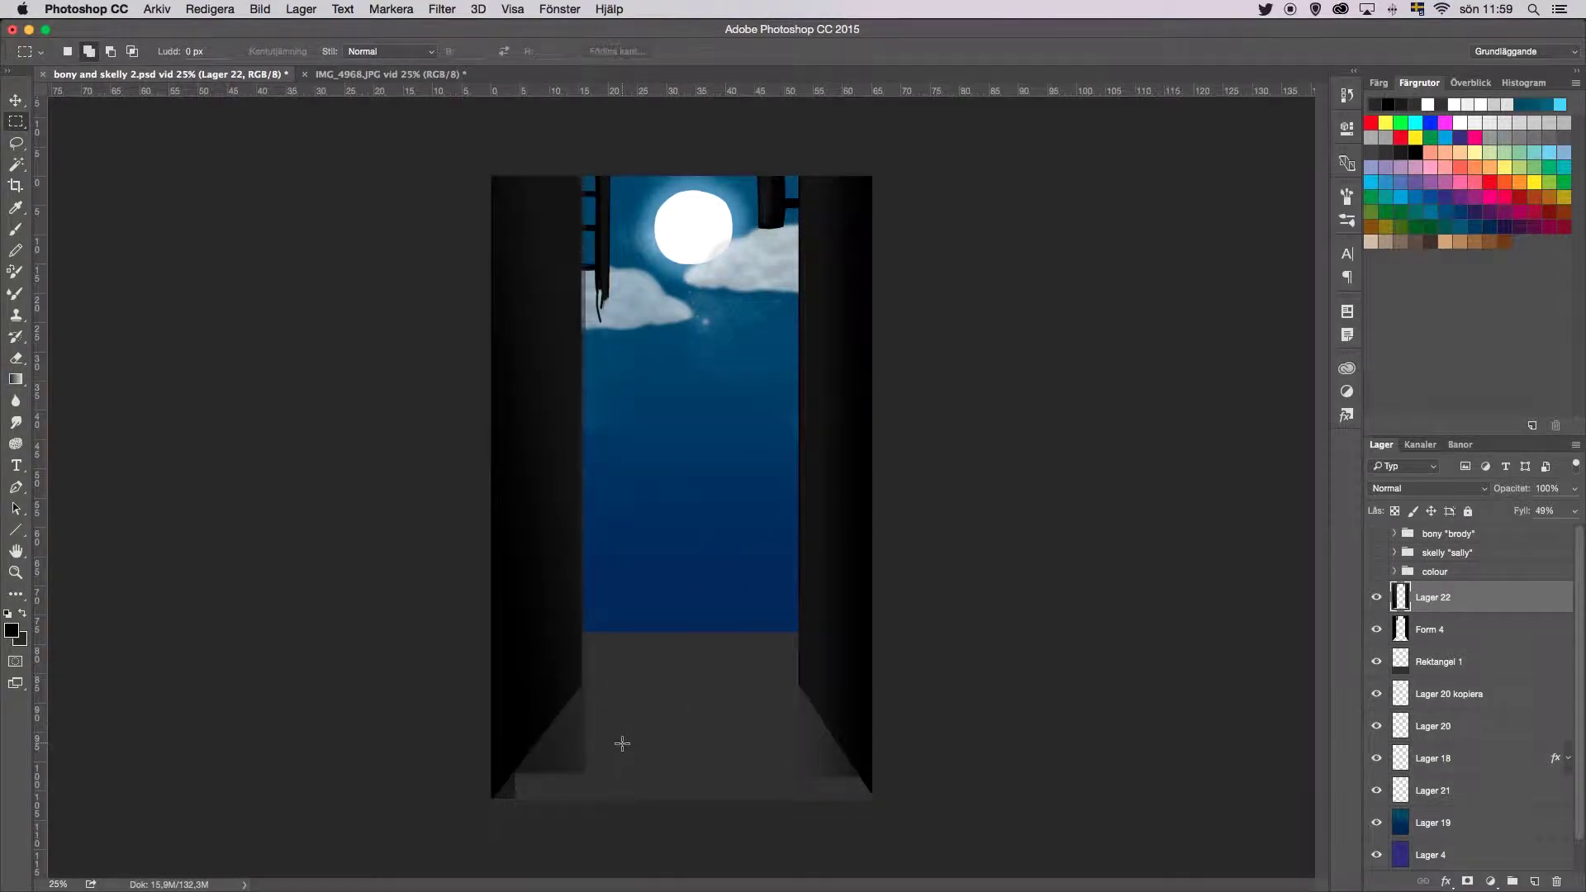
{"action": "key", "text": "e"}
{"action": "key", "text": "b"}
{"action": "left_click", "coordinate": [701, 717], "text": "super"}
{"action": "left_click", "coordinate": [12, 630]}
{"action": "left_click", "coordinate": [1027, 407]}
Step: Add a new layer above Rektangel 1 and fill the selected floor area with a vertical grey gradient
{"action": "key", "text": "m"}
{"action": "left_click_drag", "start_coordinate": [867, 800], "coordinate": [583, 630]}
{"action": "key", "text": "super+shift+alt+n"}
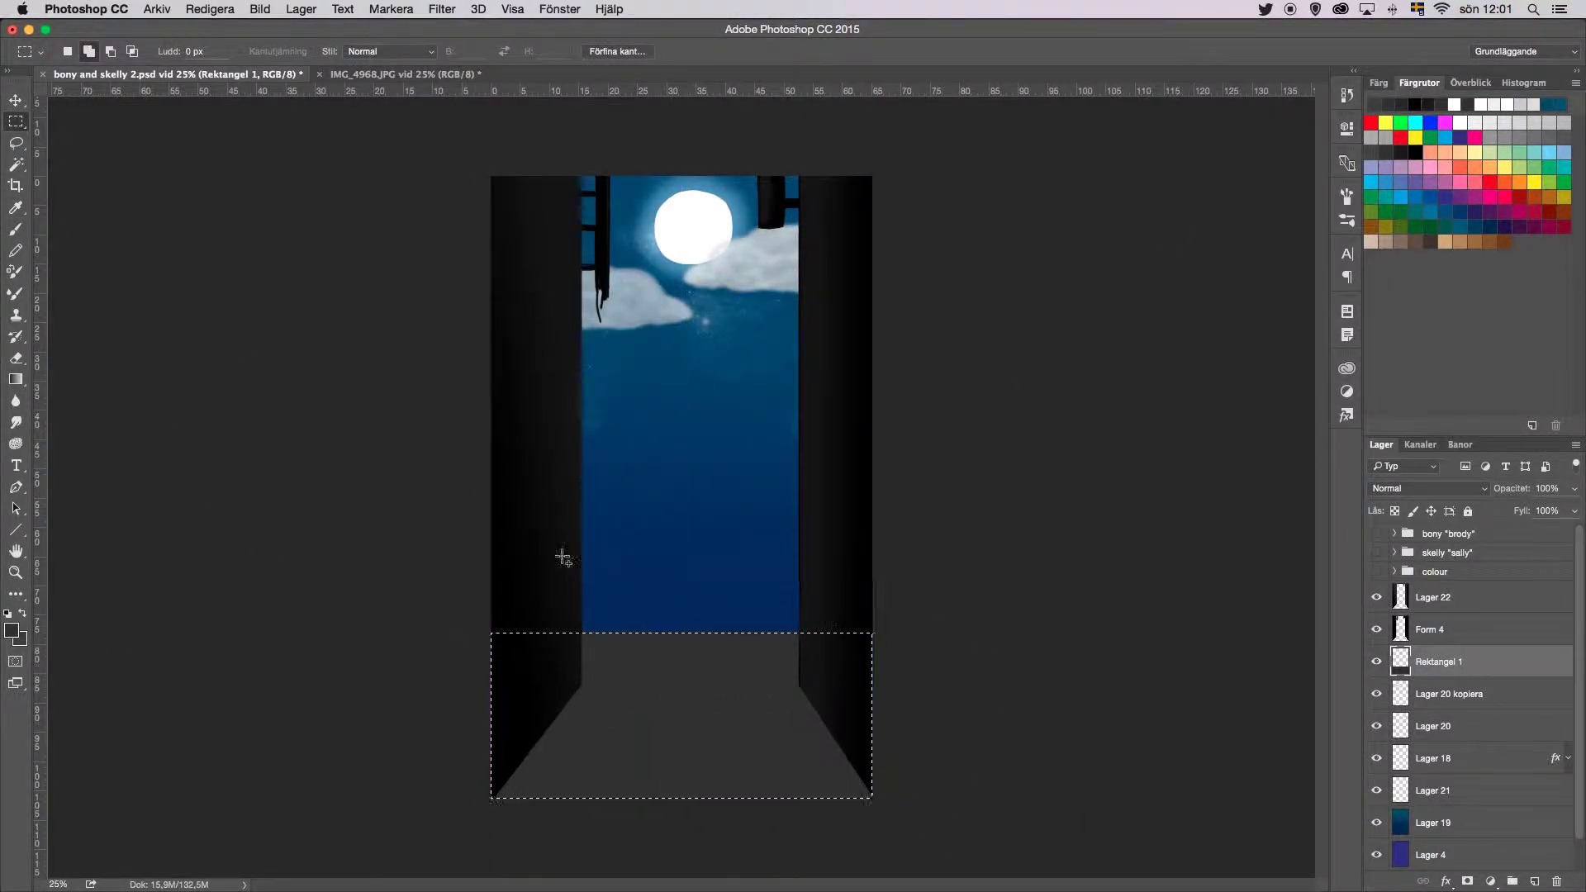
{"action": "key", "text": "g"}
{"action": "left_click_drag", "start_coordinate": [694, 662], "coordinate": [694, 750]}
{"action": "key", "text": "super+d"}
Step: Draw three horizontal lines and two diverging perspective lines across the floor above Lager 23
{"action": "key", "text": "super+shift+alt+n"}
{"action": "key", "text": "b"}
{"action": "key", "text": "F6"}
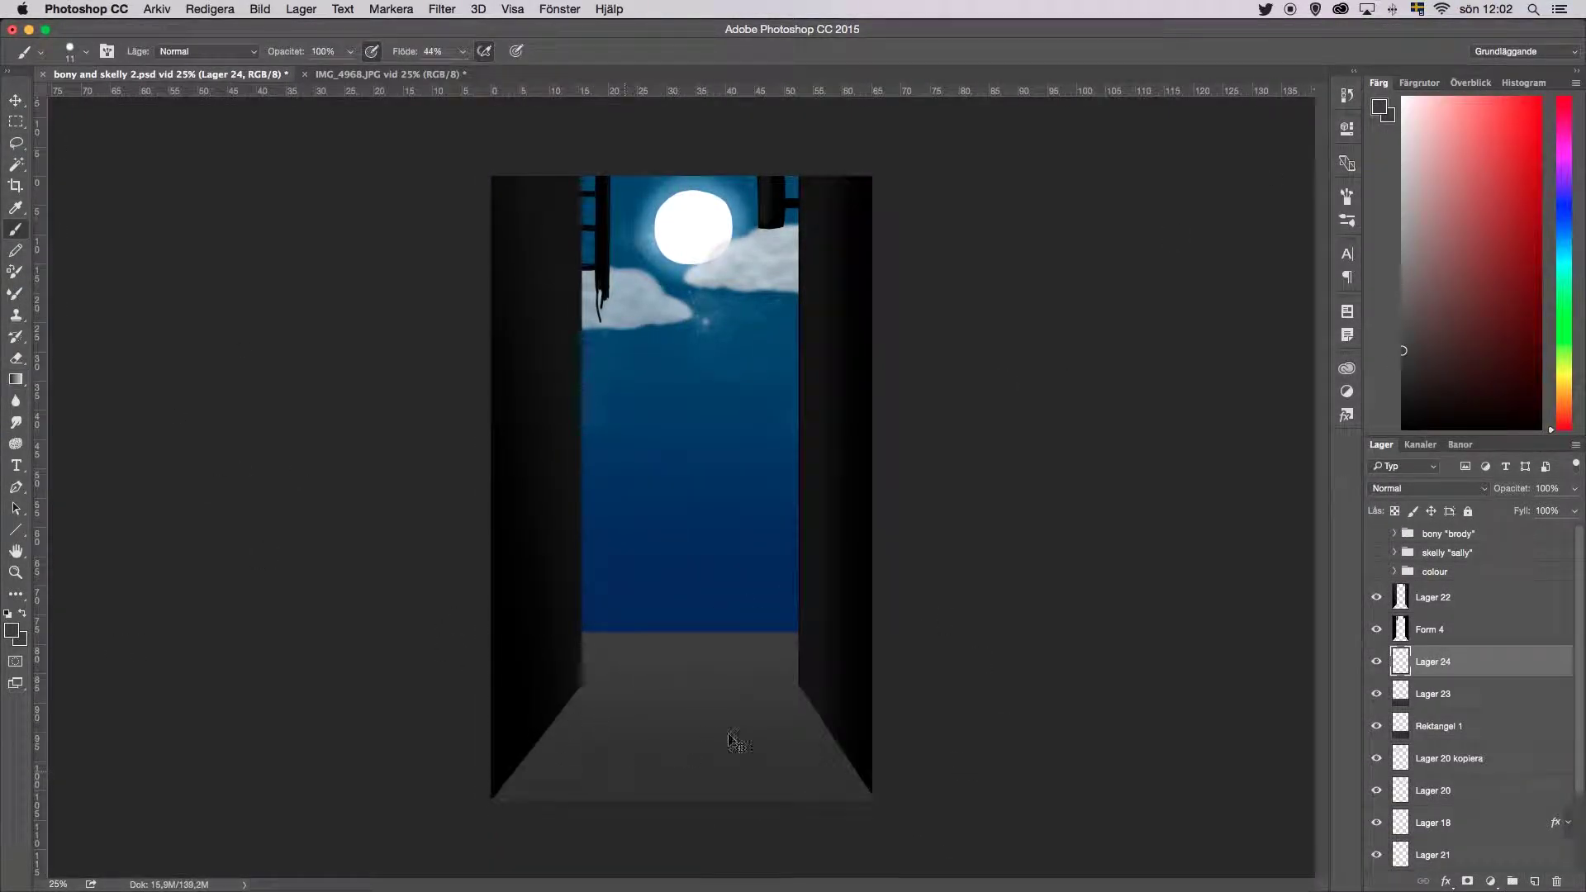
{"action": "key", "text": "u"}
{"action": "left_click_drag", "start_coordinate": [763, 654], "coordinate": [569, 654]}
{"action": "left_click_drag", "start_coordinate": [838, 703], "coordinate": [601, 704]}
{"action": "left_click_drag", "start_coordinate": [739, 760], "coordinate": [518, 760]}
{"action": "left_click_drag", "start_coordinate": [666, 635], "coordinate": [568, 821]}
{"action": "left_click_drag", "start_coordinate": [729, 635], "coordinate": [786, 832]}
Step: Change the stroke colour of the floor line shapes and merge them into one layer
{"action": "left_click", "coordinate": [1430, 790], "text": "shift"}
{"action": "left_click", "coordinate": [202, 51]}
{"action": "left_click", "coordinate": [137, 137]}
{"action": "key", "text": "Return"}
{"action": "key", "text": "super+e"}
{"action": "key", "text": "e"}
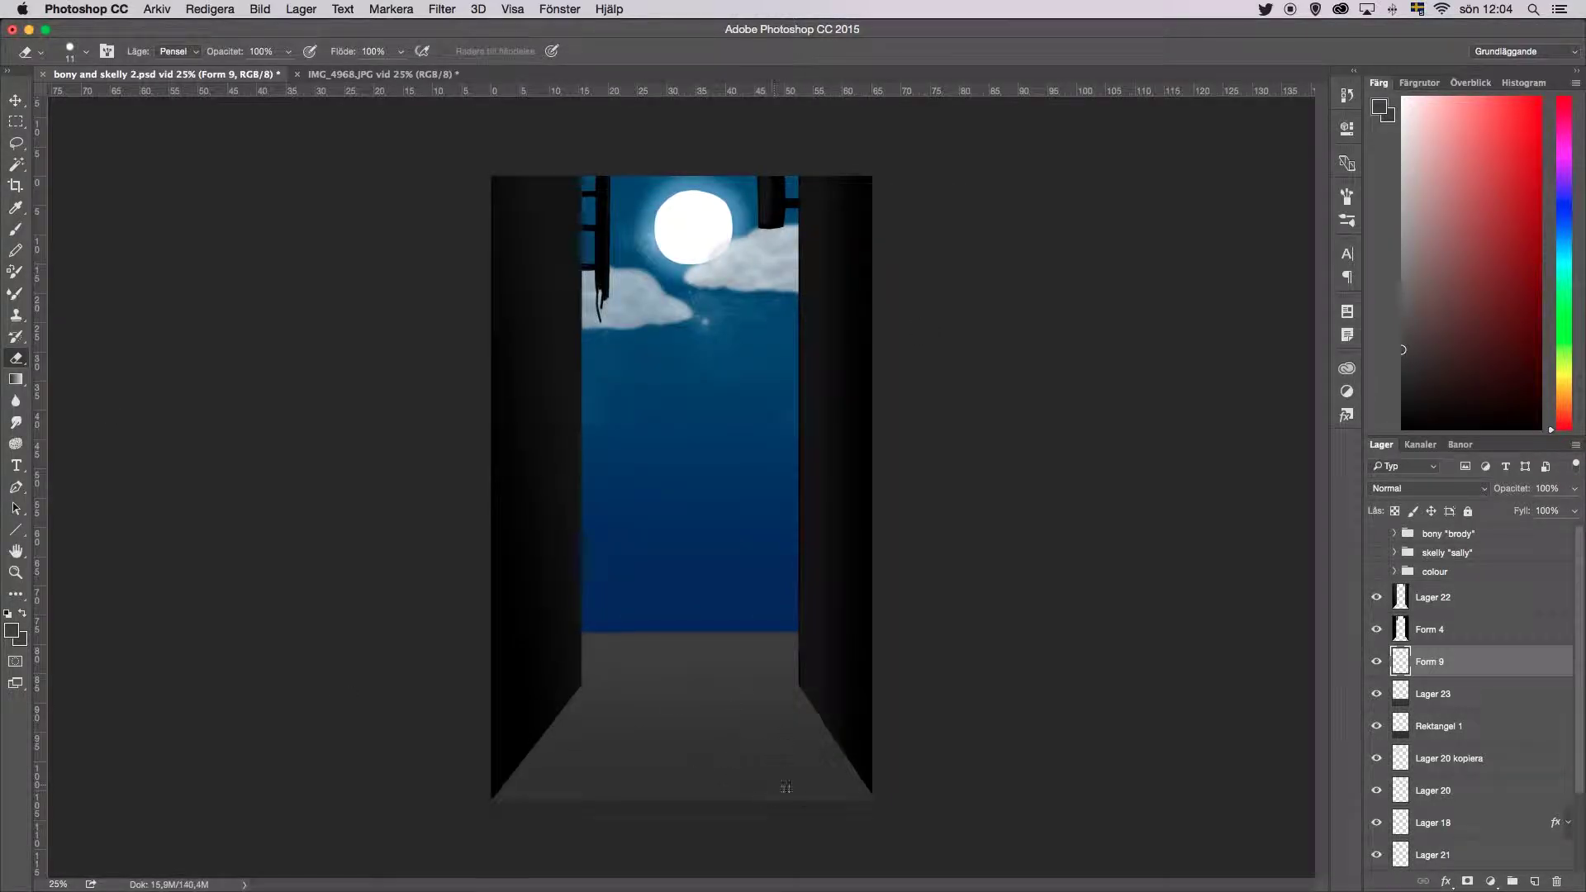
Step: Add a new layer above Form 9 and paint dark grey strokes across the lower part of the floor
{"action": "left_click", "coordinate": [1535, 882]}
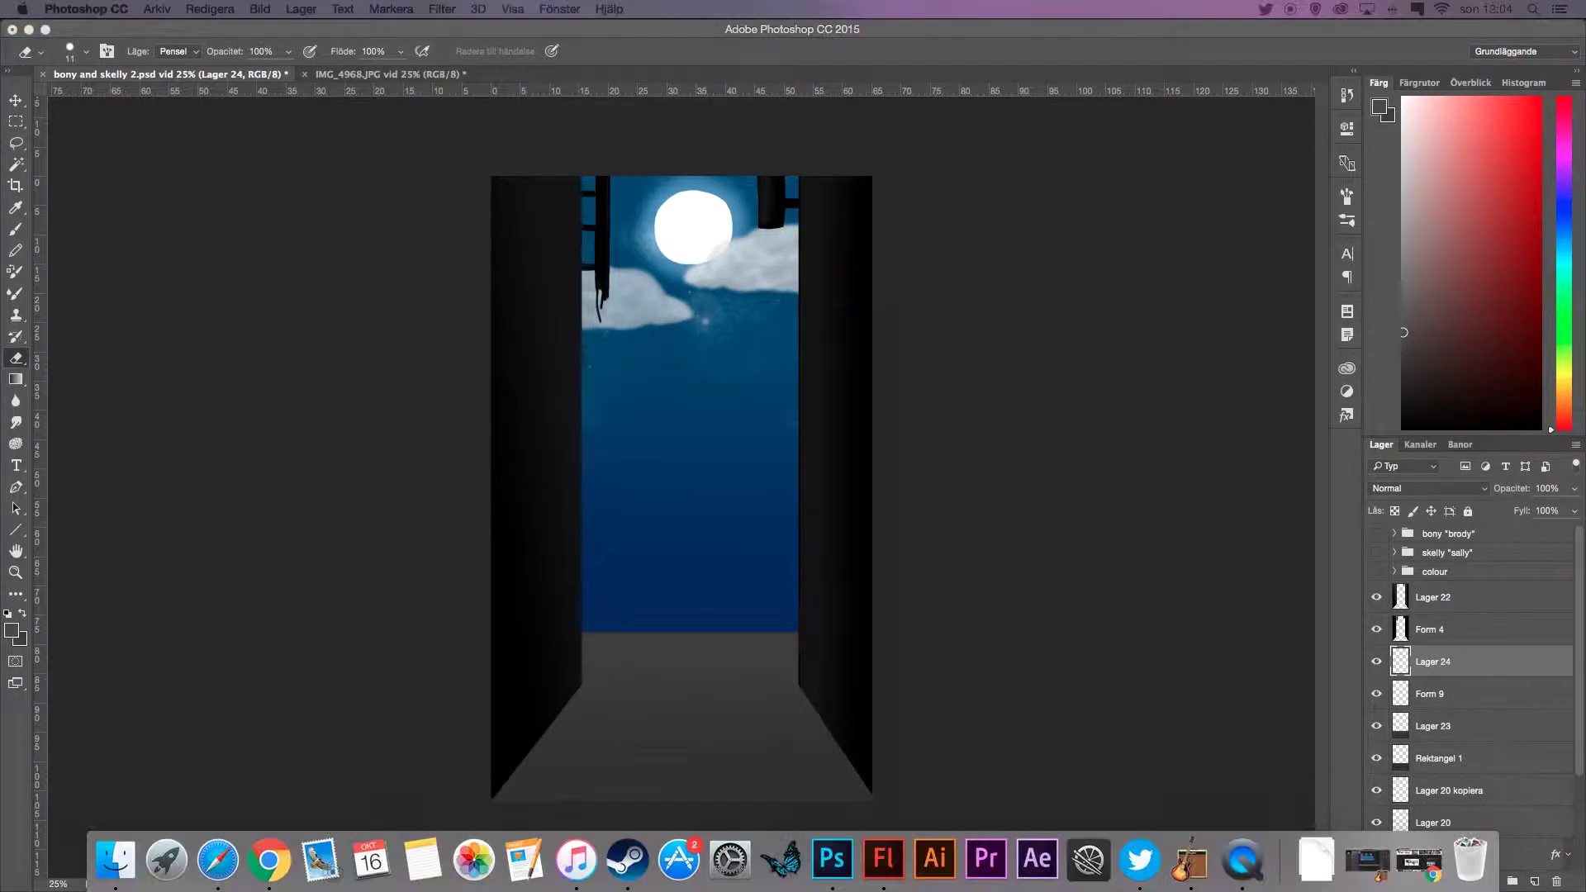
{"action": "key", "text": "b"}
{"action": "mouse_move", "coordinate": [597, 795]}
{"action": "left_mouse_down"}
{"action": "mouse_move", "coordinate": [601, 768]}
{"action": "mouse_move", "coordinate": [753, 747]}
{"action": "left_mouse_up"}
{"action": "left_click_drag", "start_coordinate": [601, 768], "coordinate": [766, 795]}
{"action": "left_click_drag", "start_coordinate": [776, 772], "coordinate": [850, 758]}
Step: Hide Lager 24 and Form 9, show the three character groups and select the Form 4 layer
{"action": "left_click_drag", "start_coordinate": [1375, 661], "coordinate": [1375, 693]}
{"action": "left_click_drag", "start_coordinate": [1375, 533], "coordinate": [1376, 571]}
{"action": "left_click", "coordinate": [1455, 634]}
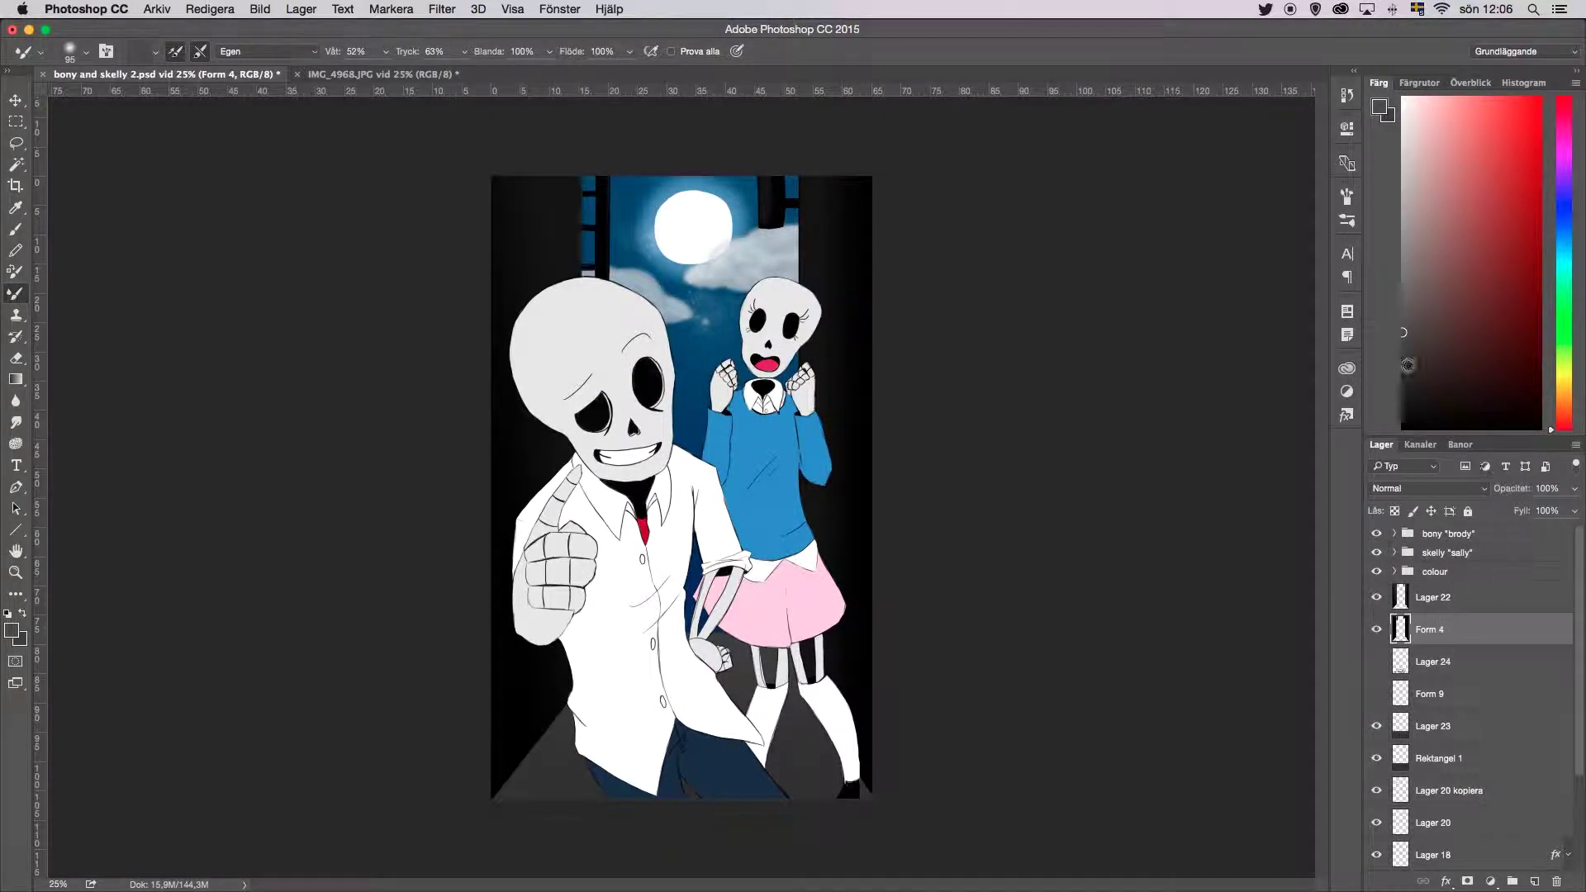
{"action": "mouse_move", "coordinate": [1205, 289]}
{"action": "left_mouse_down"}
{"action": "mouse_move", "coordinate": [1218, 295]}
{"action": "mouse_move", "coordinate": [1204, 300]}
{"action": "left_mouse_up"}
{"action": "left_click", "coordinate": [1300, 397]}
{"action": "left_click", "coordinate": [1300, 397]}
{"action": "left_click", "coordinate": [1203, 389]}
{"action": "left_click_drag", "start_coordinate": [1204, 208], "coordinate": [1221, 244]}
{"action": "key", "text": "super+alt+z"}
{"action": "key", "text": "super+alt+z"}
Step: Hide Lager 22 and paint both selected walls dark grey on the Form 4 layer
{"action": "left_click", "coordinate": [1418, 82]}
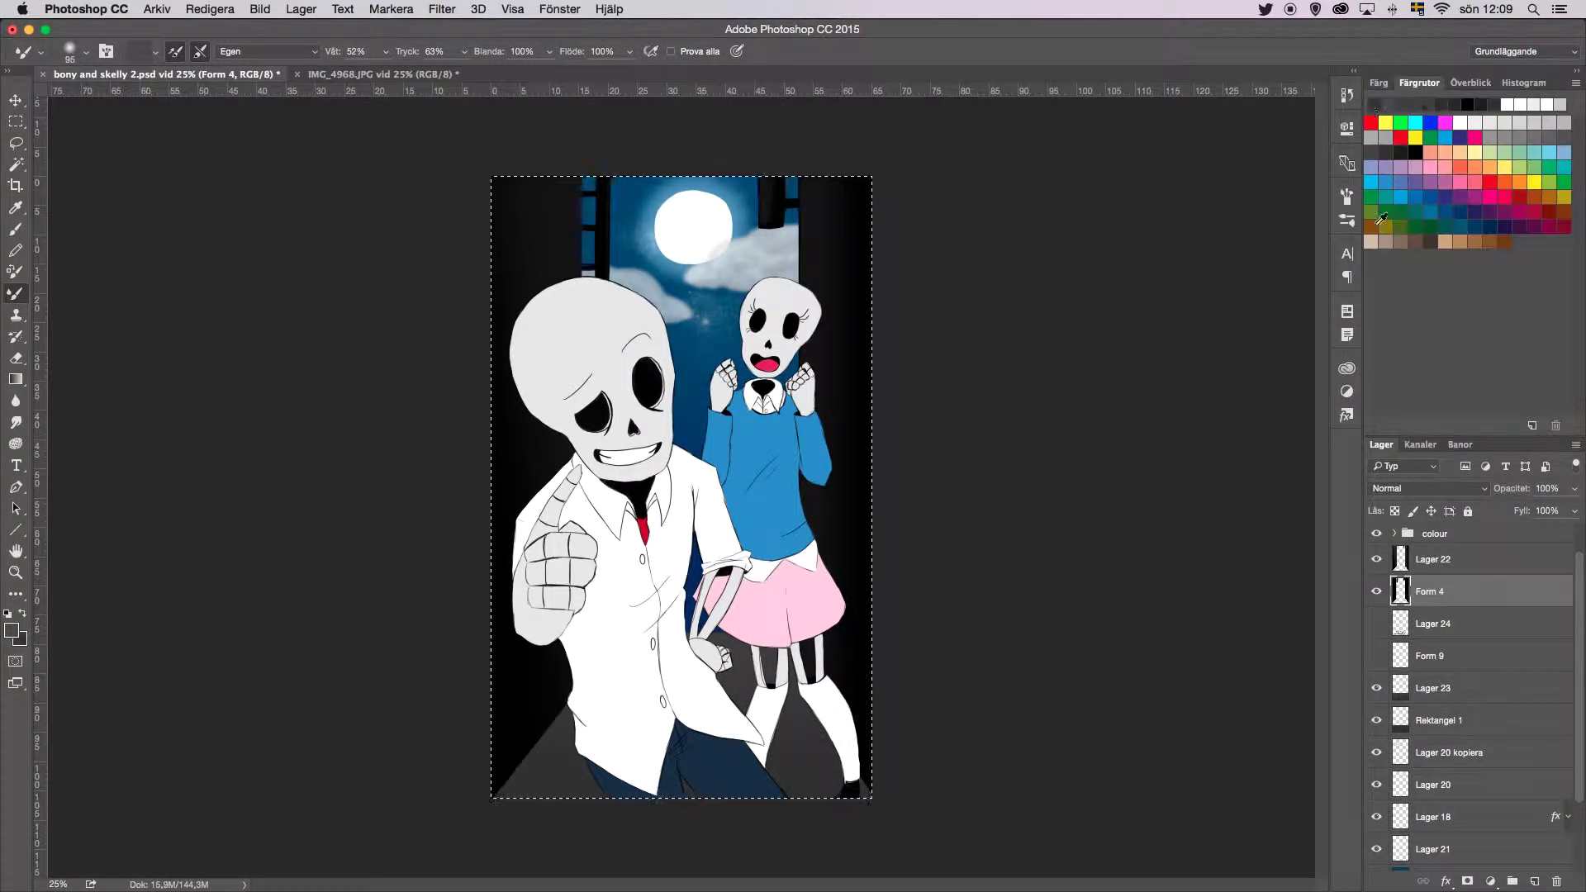
{"action": "key", "text": "g"}
{"action": "left_click", "coordinate": [1376, 559]}
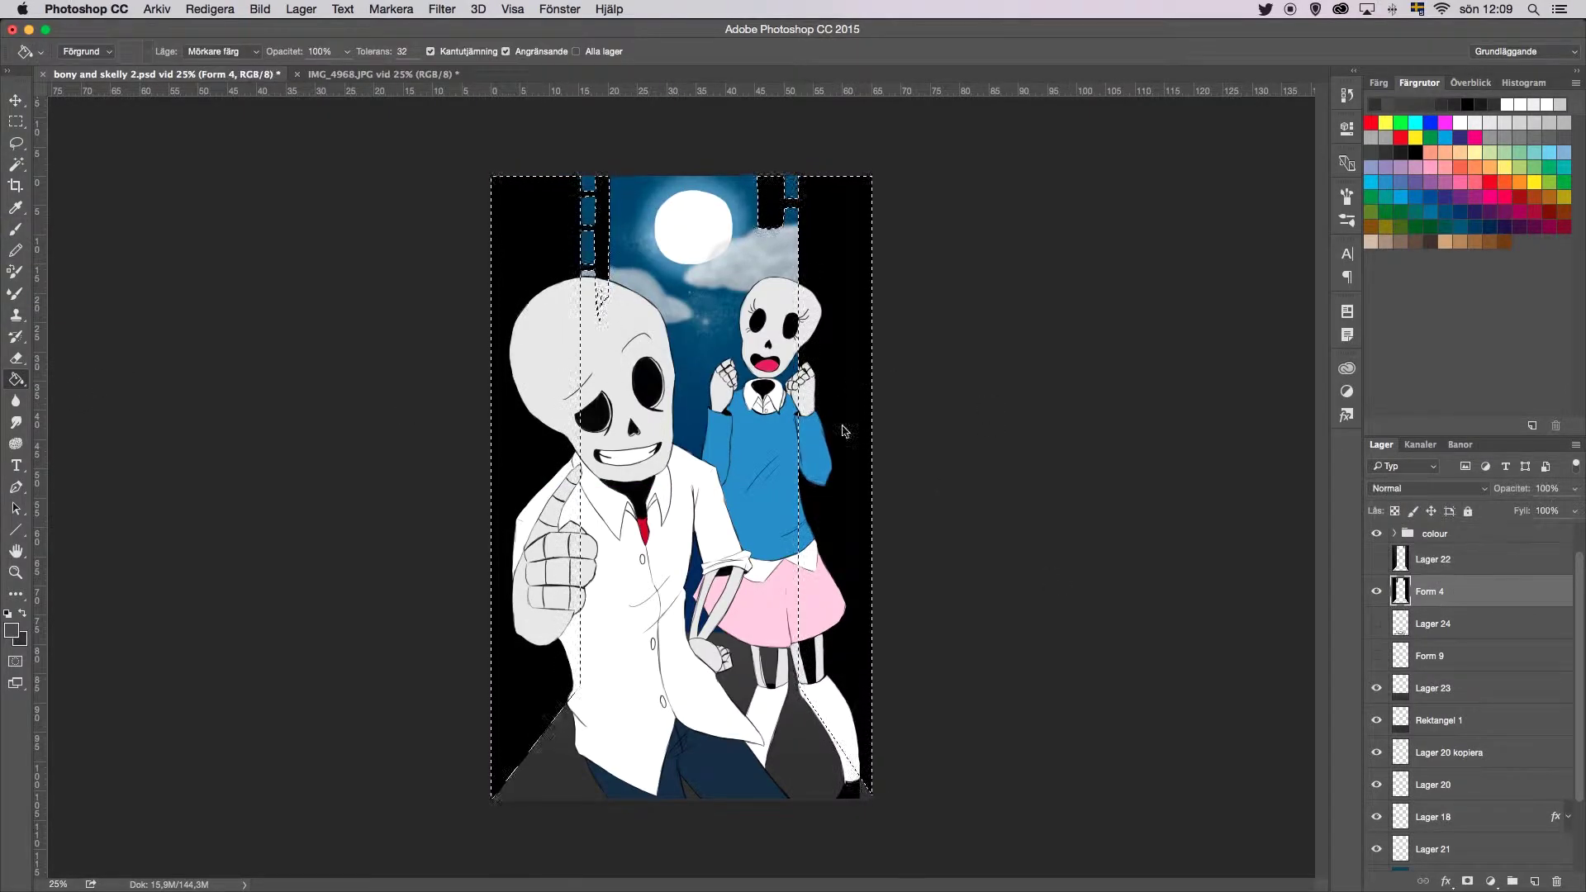
{"action": "key", "text": "b"}
{"action": "left_click_drag", "start_coordinate": [529, 198], "coordinate": [529, 776]}
{"action": "left_click_drag", "start_coordinate": [834, 198], "coordinate": [834, 768]}
{"action": "left_click", "coordinate": [1378, 83]}
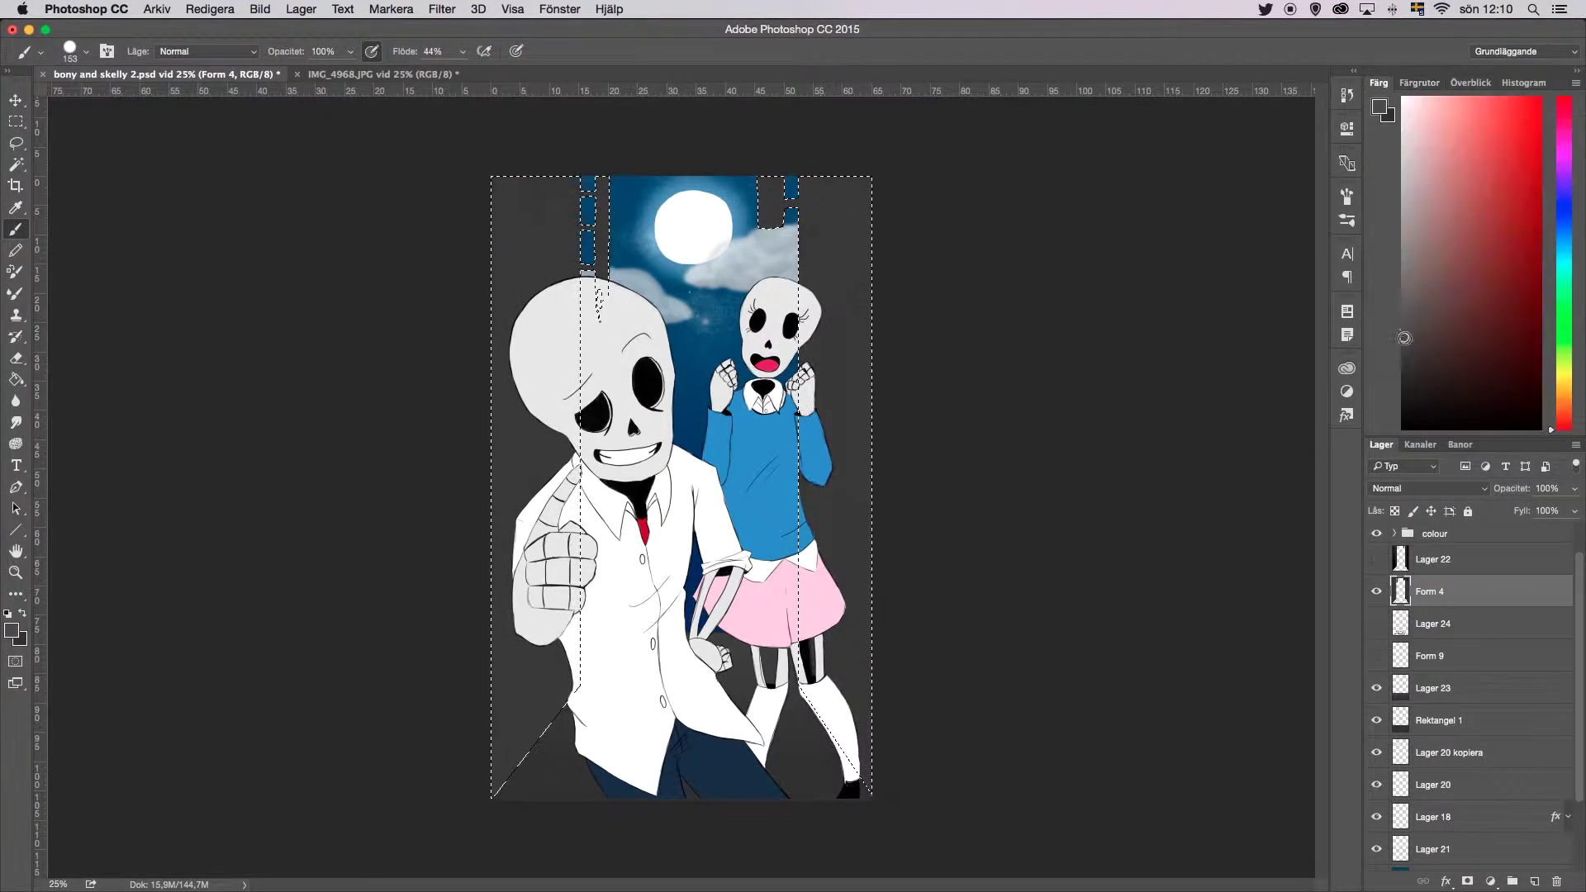
Step: Deselect the walls, show Lager 22 again and stretch it slightly past the canvas's lower edge
{"action": "key", "text": "super+d"}
{"action": "left_click", "coordinate": [1376, 560]}
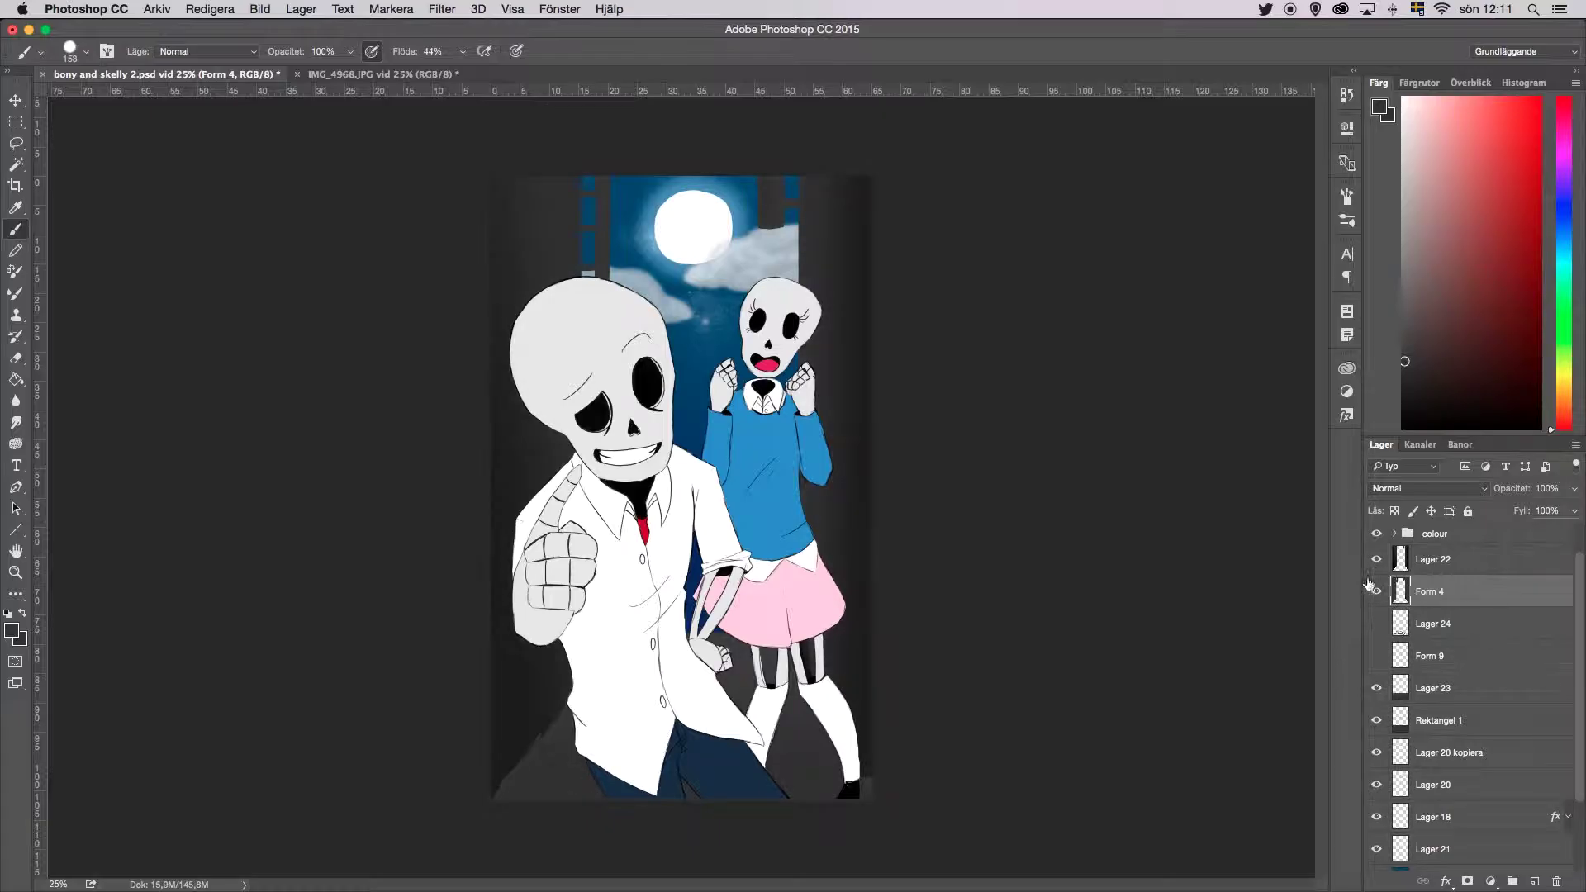
{"action": "key", "text": "alt+]"}
{"action": "key", "text": "super+t"}
{"action": "left_click_drag", "start_coordinate": [682, 800], "coordinate": [682, 812]}
{"action": "key", "text": "Return"}
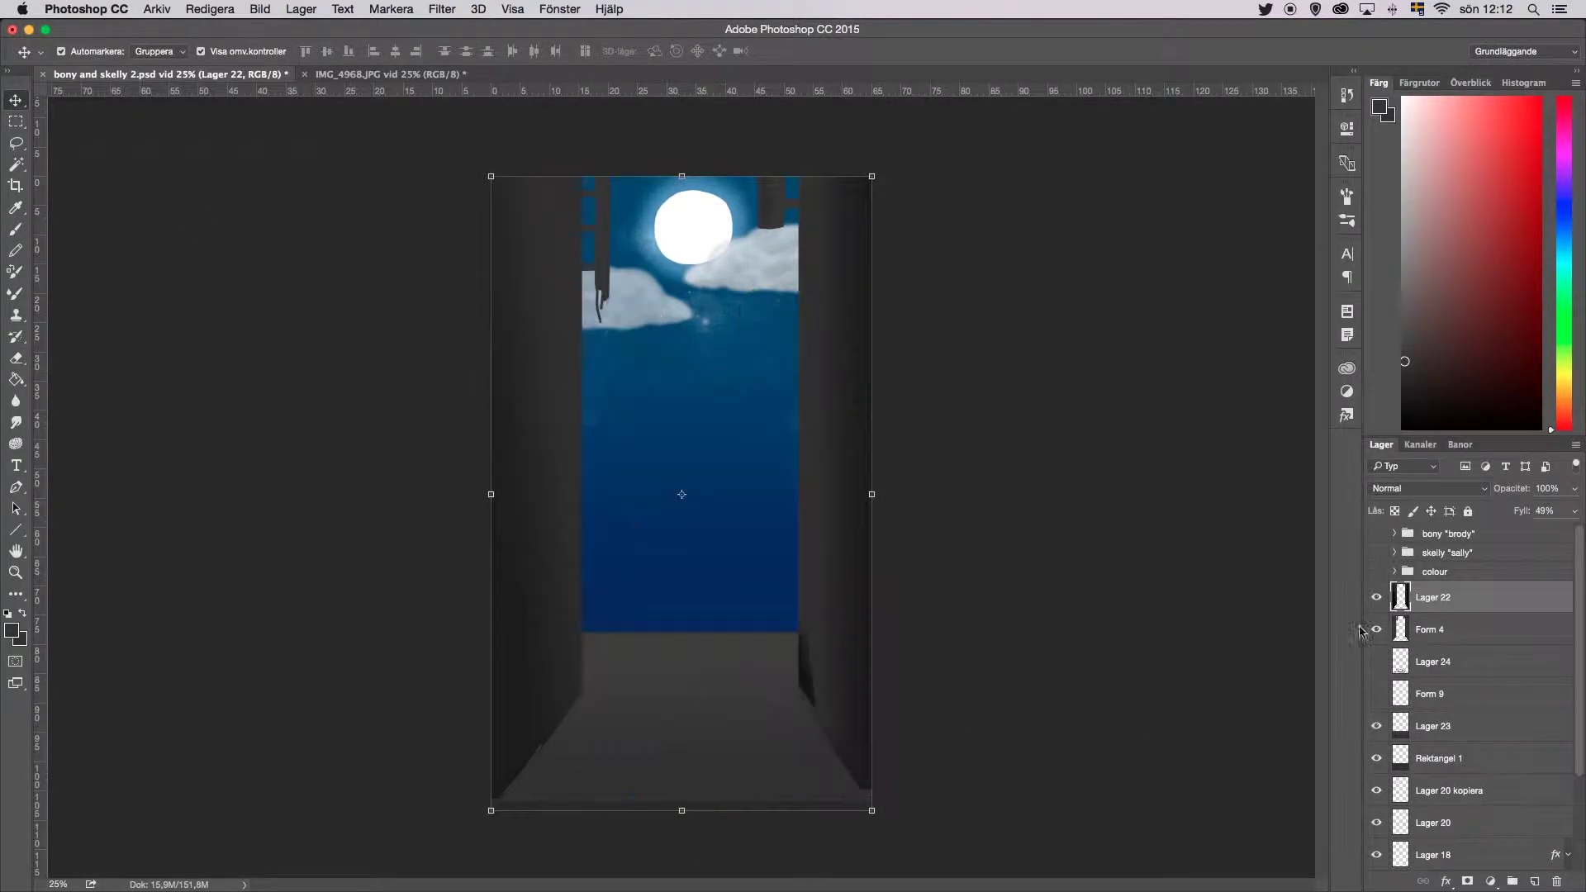
{"action": "key", "text": "e"}
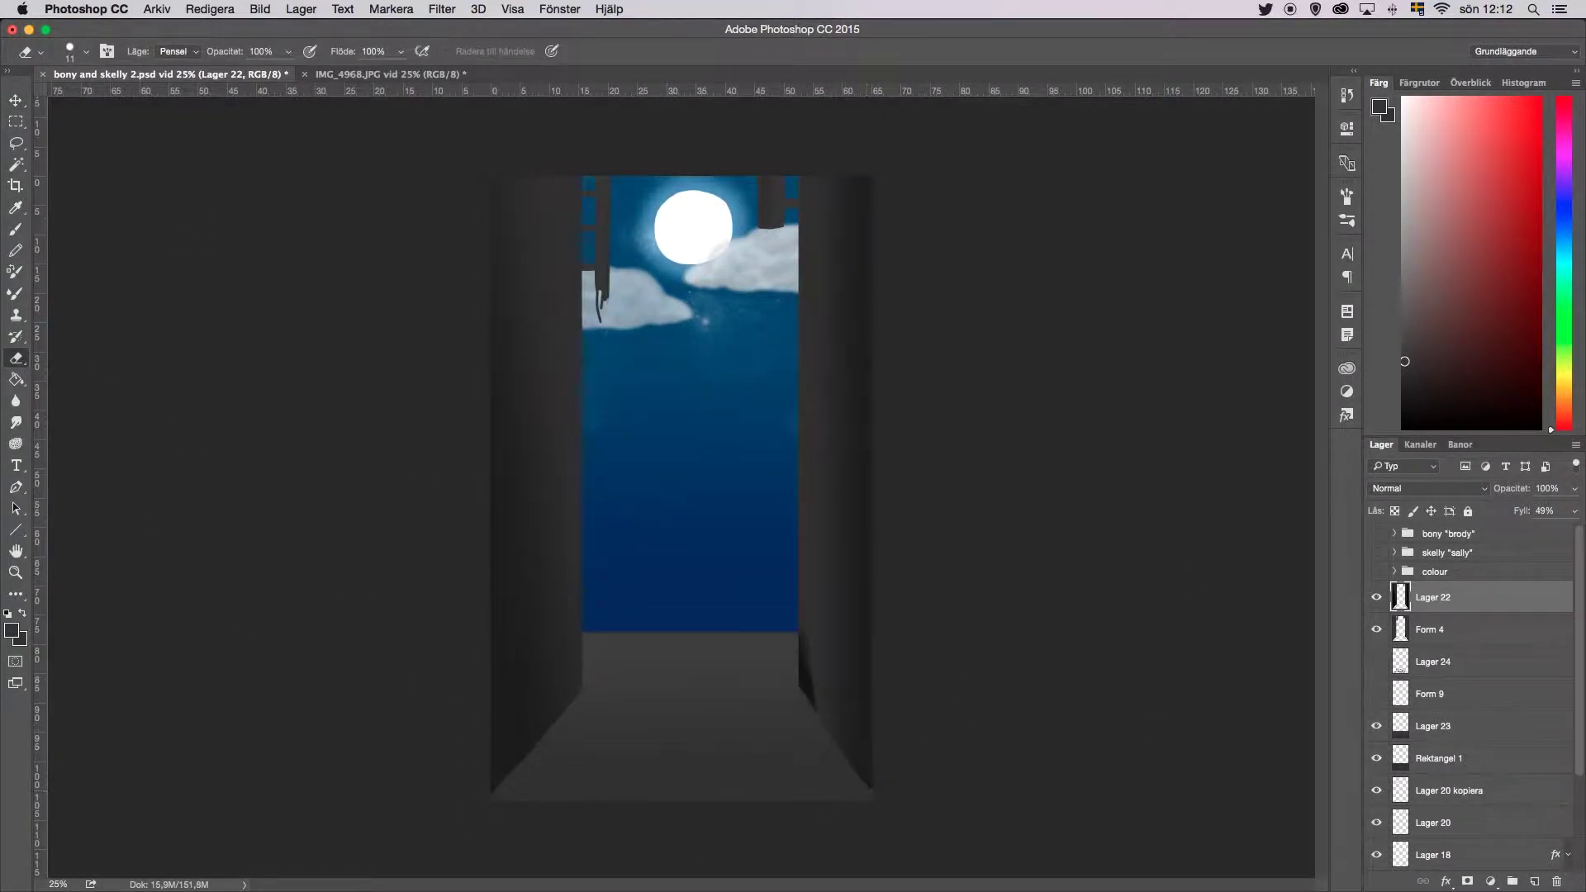
Step: Group the alley and sky layers and name the group "backgound"
{"action": "key", "text": "super+g"}
{"action": "type", "text": "backgound"}
{"action": "key", "text": "Return"}
Step: Add a new layer on top and paint dark shadow strokes along the shaded side of the front skeleton's skull
{"action": "left_click", "coordinate": [1534, 881]}
{"action": "left_click", "coordinate": [1419, 83]}
{"action": "key", "text": "b"}
{"action": "left_click", "coordinate": [86, 51]}
{"action": "left_click_drag", "start_coordinate": [537, 297], "coordinate": [576, 415]}
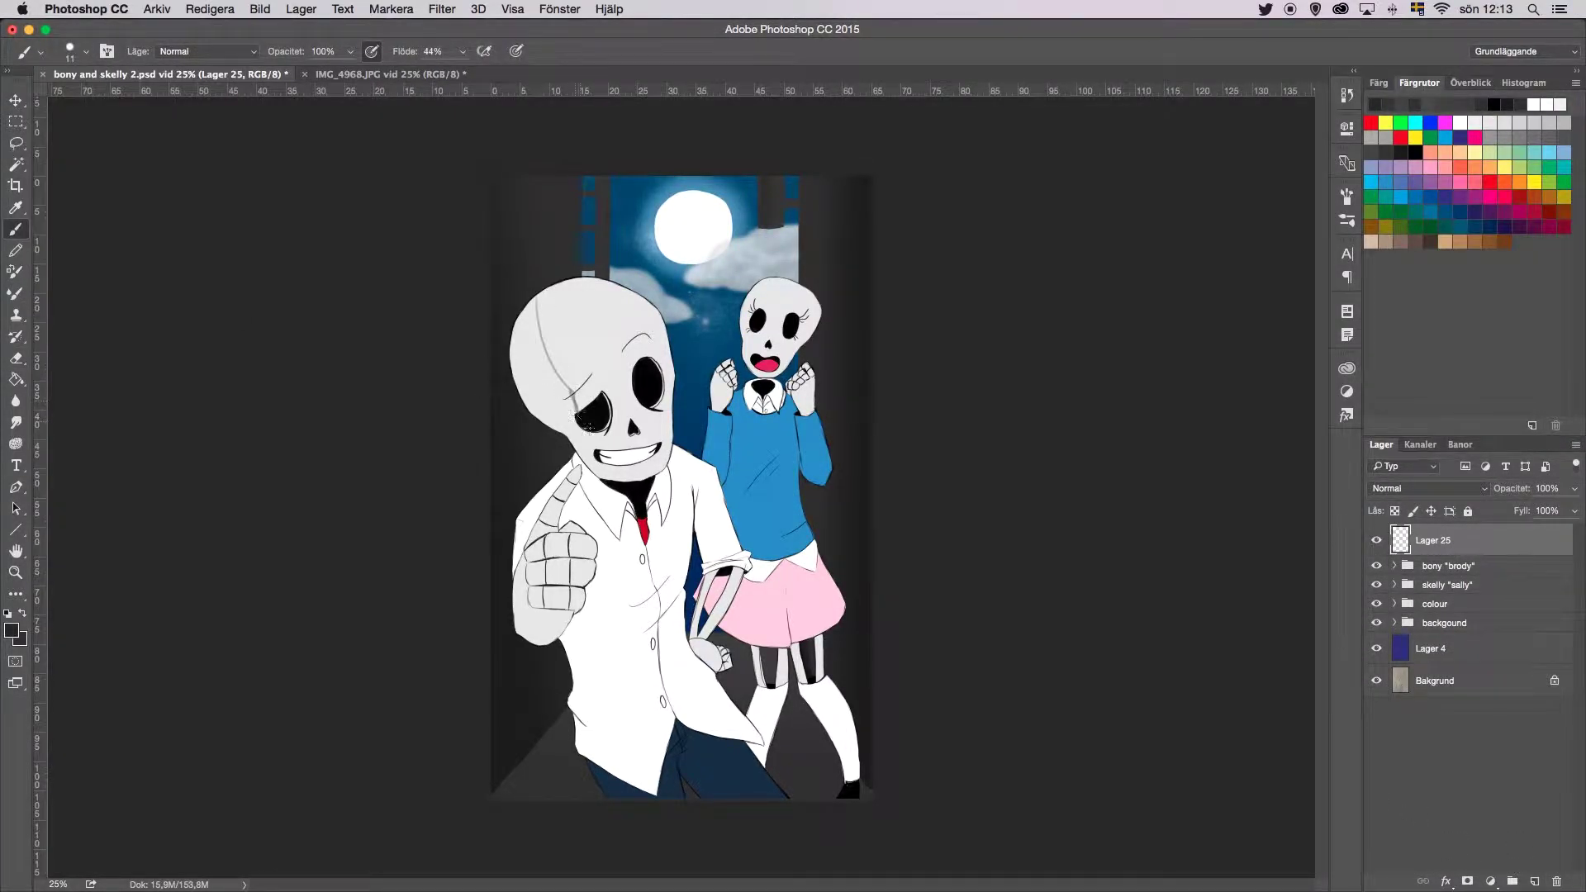
{"action": "left_click_drag", "start_coordinate": [537, 296], "coordinate": [583, 409]}
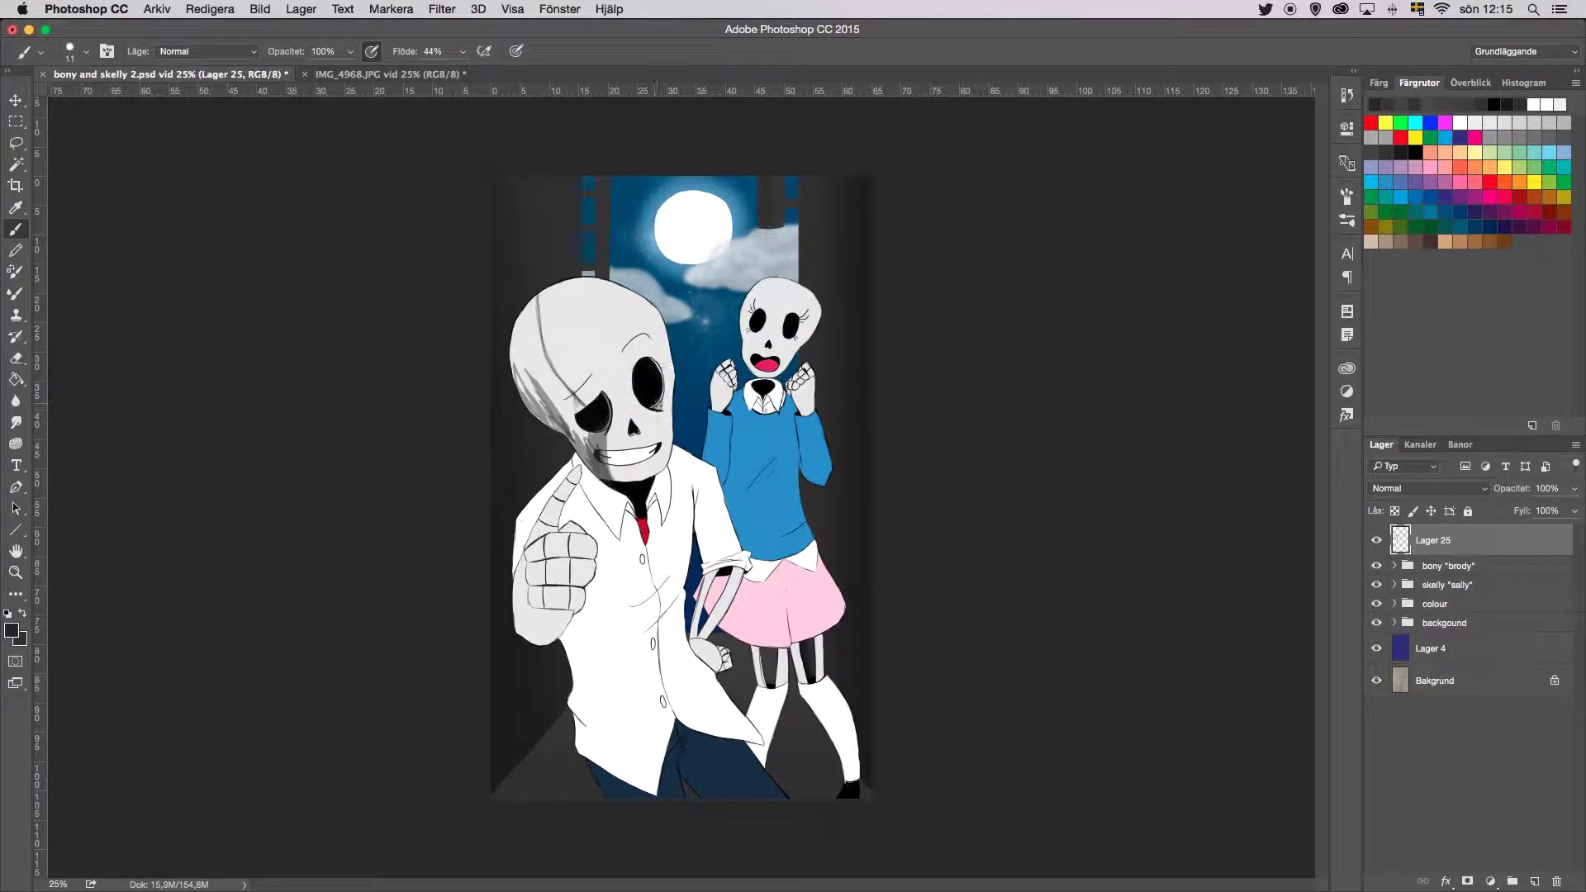
Step: Set Lager 25's fill to 49% and move it between the skelly and colour groups
{"action": "left_click_drag", "start_coordinate": [1573, 510], "coordinate": [1544, 537]}
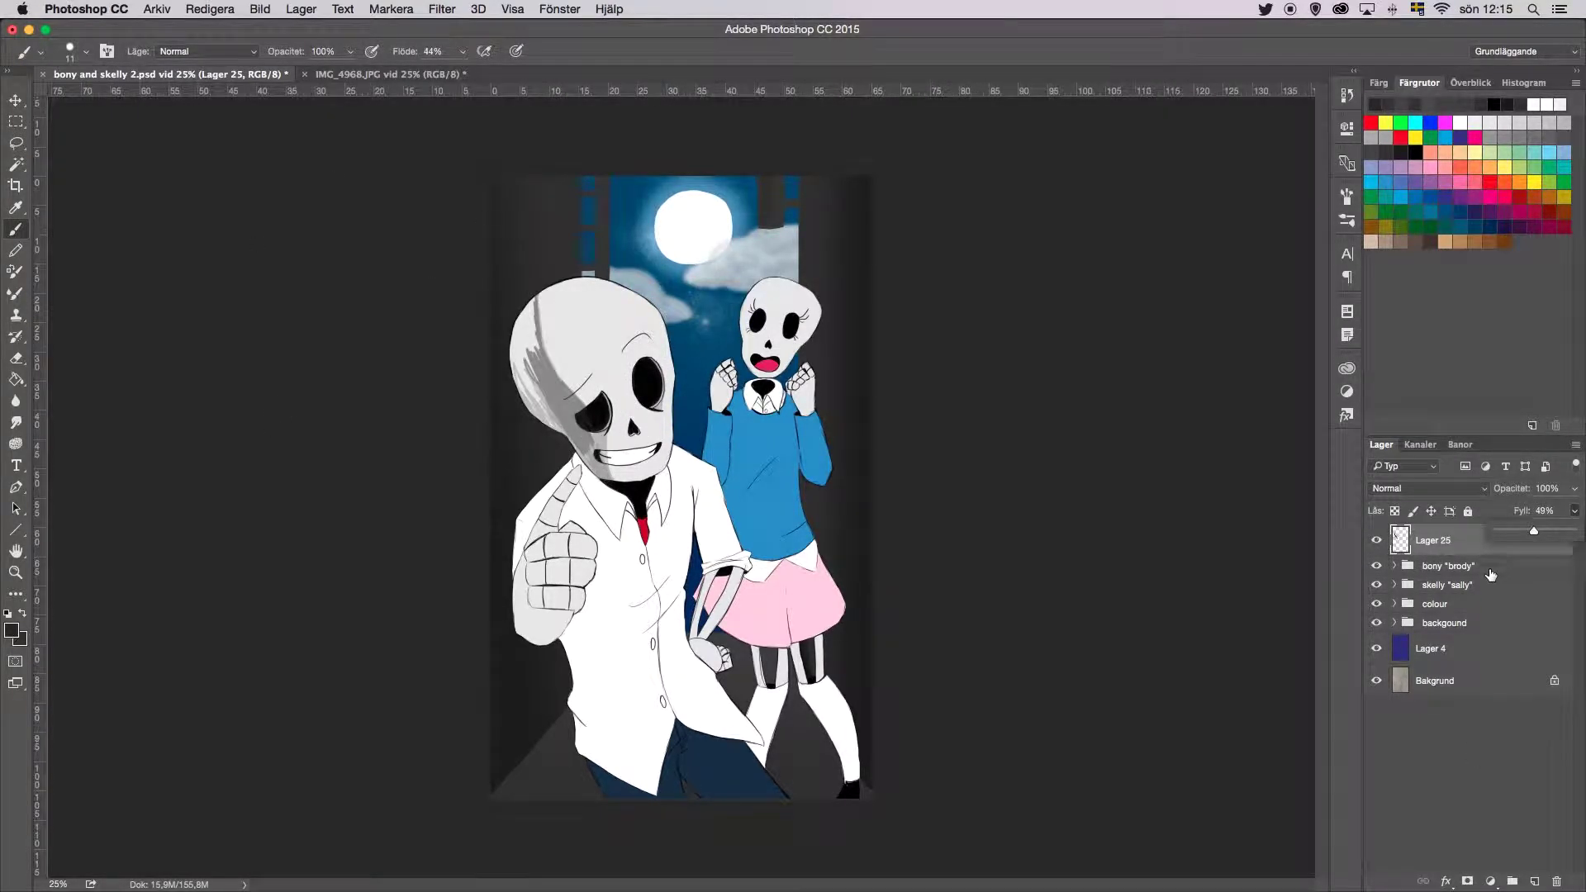
{"action": "left_click_drag", "start_coordinate": [1433, 540], "coordinate": [1398, 572]}
Step: Shade the front skeleton's skull, shirt, fist, arm and trousers with a 38 px brush on Lager 25
{"action": "key", "text": "bracketright"}
{"action": "key", "text": "bracketright"}
{"action": "key", "text": "bracketright"}
{"action": "left_click_drag", "start_coordinate": [562, 430], "coordinate": [543, 351]}
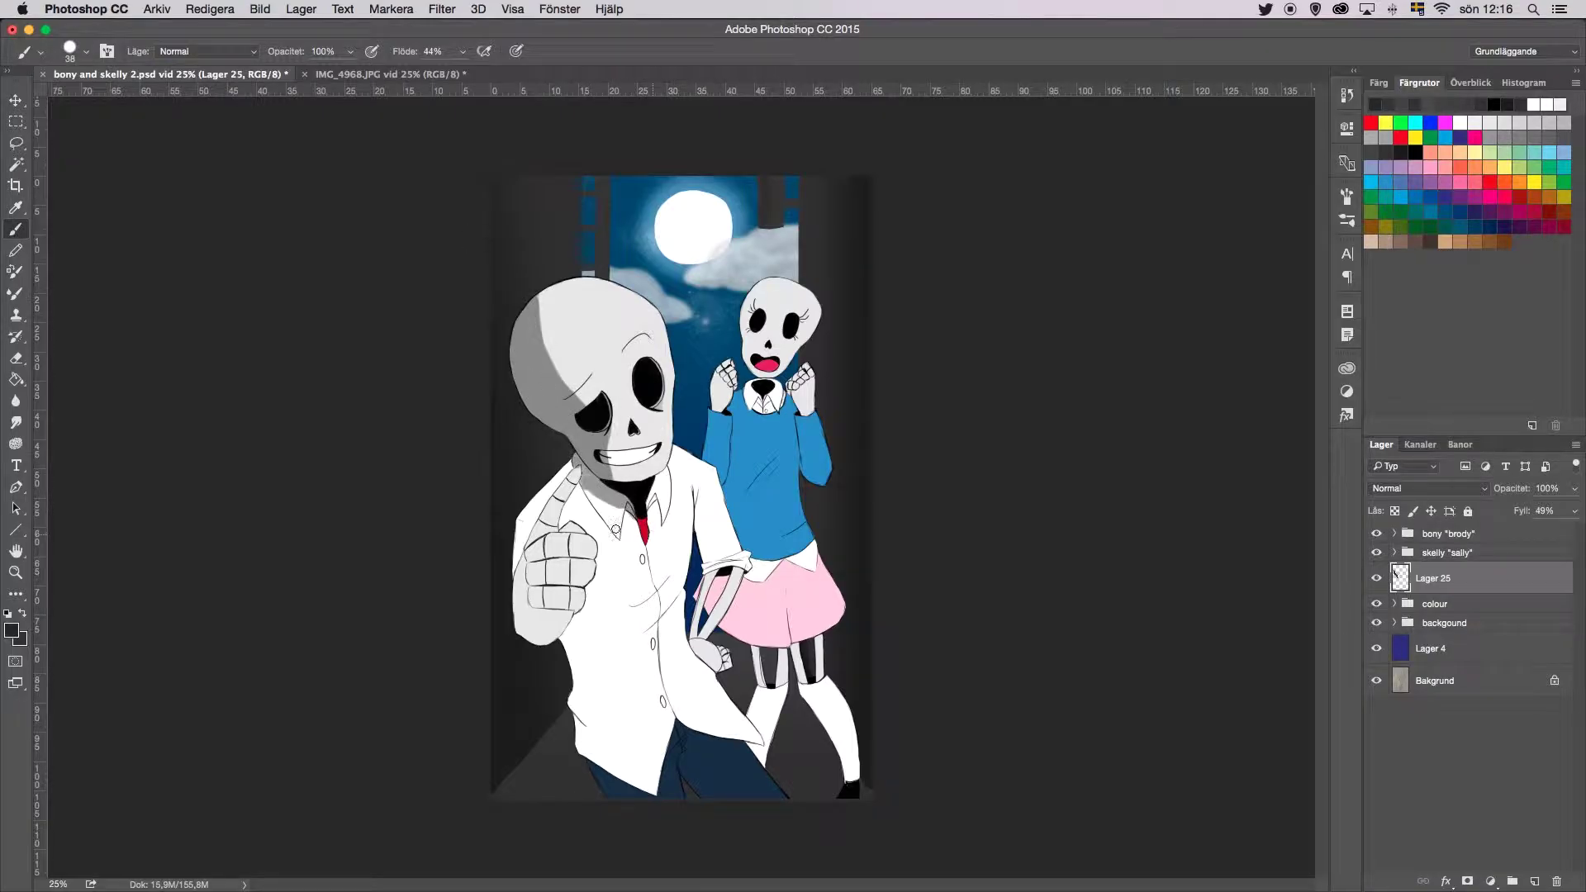
{"action": "mouse_move", "coordinate": [603, 646]}
{"action": "left_mouse_down"}
{"action": "mouse_move", "coordinate": [578, 718]}
{"action": "mouse_move", "coordinate": [627, 784]}
{"action": "mouse_move", "coordinate": [578, 628]}
{"action": "mouse_move", "coordinate": [567, 472]}
{"action": "left_mouse_up"}
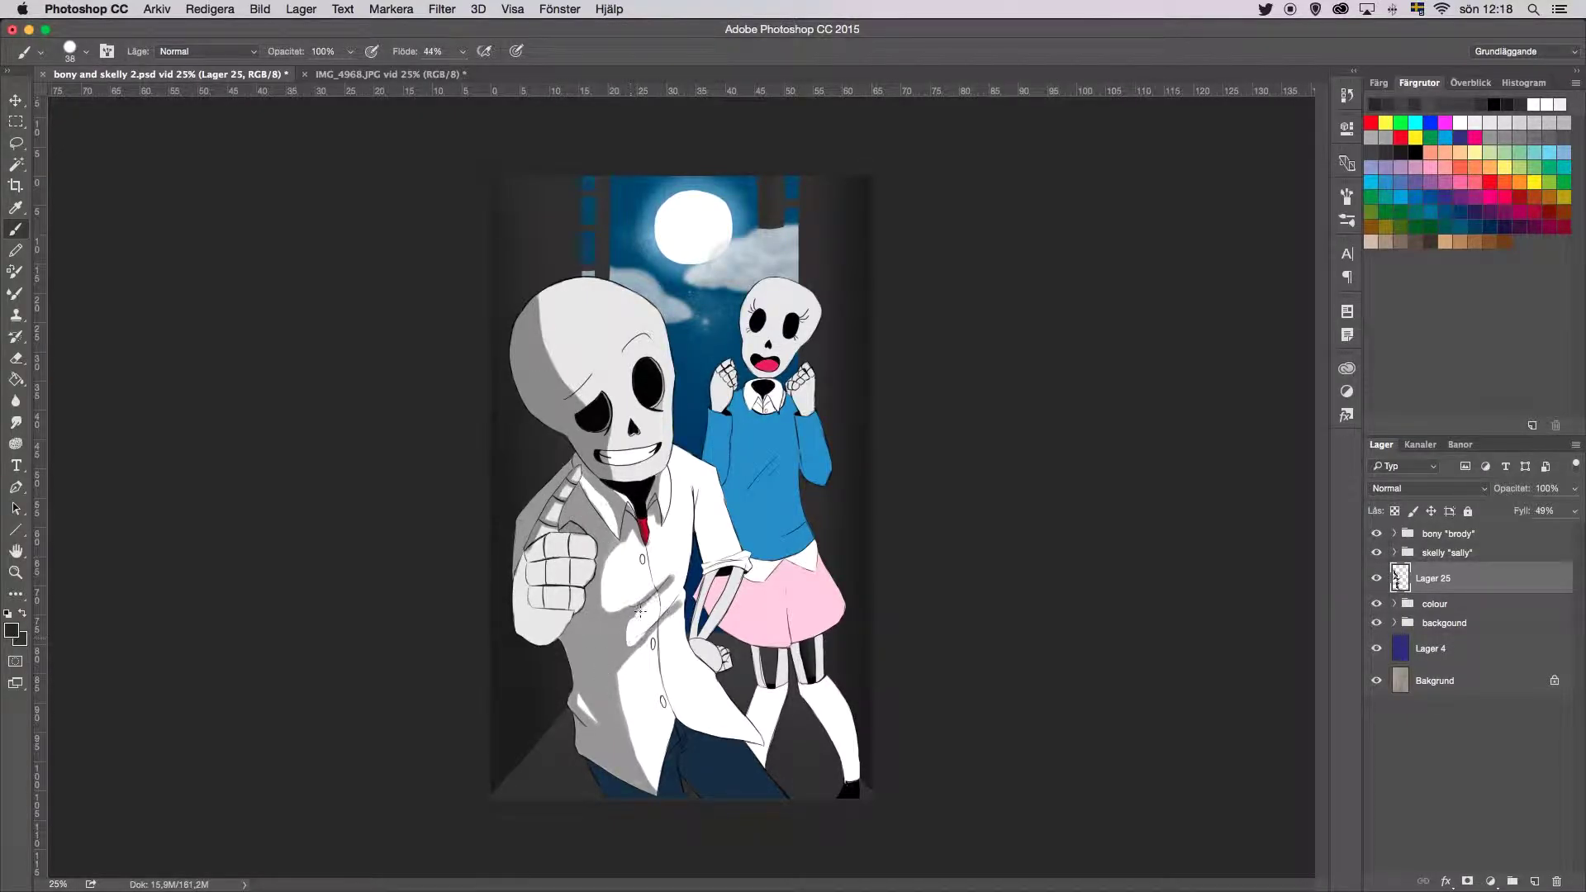
{"action": "left_click_drag", "start_coordinate": [550, 607], "coordinate": [573, 547]}
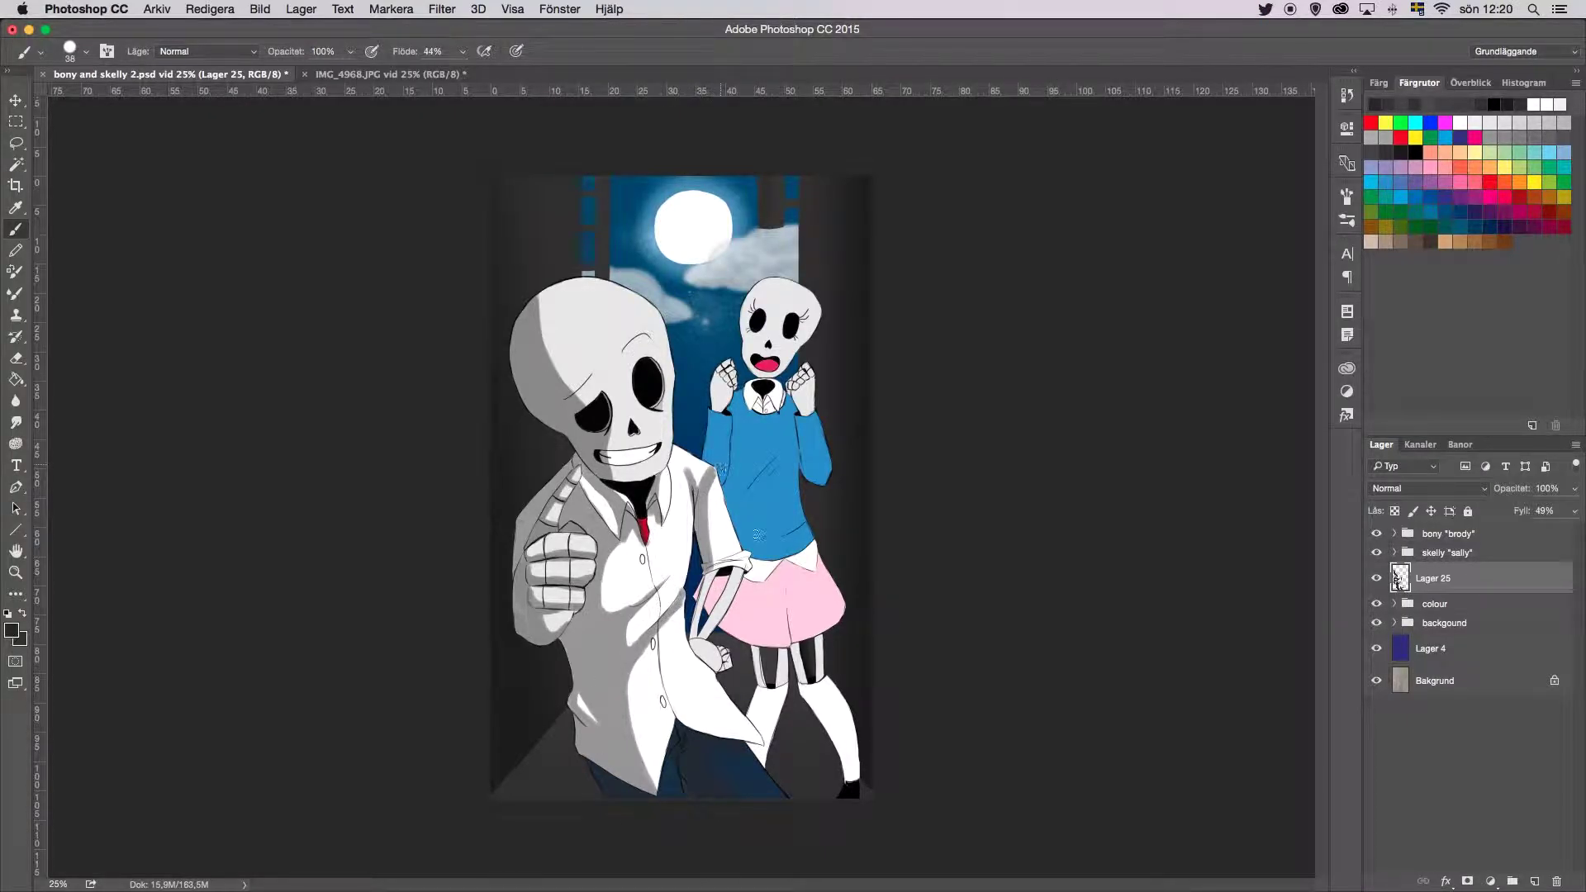
{"action": "key", "text": "ctrl+z"}
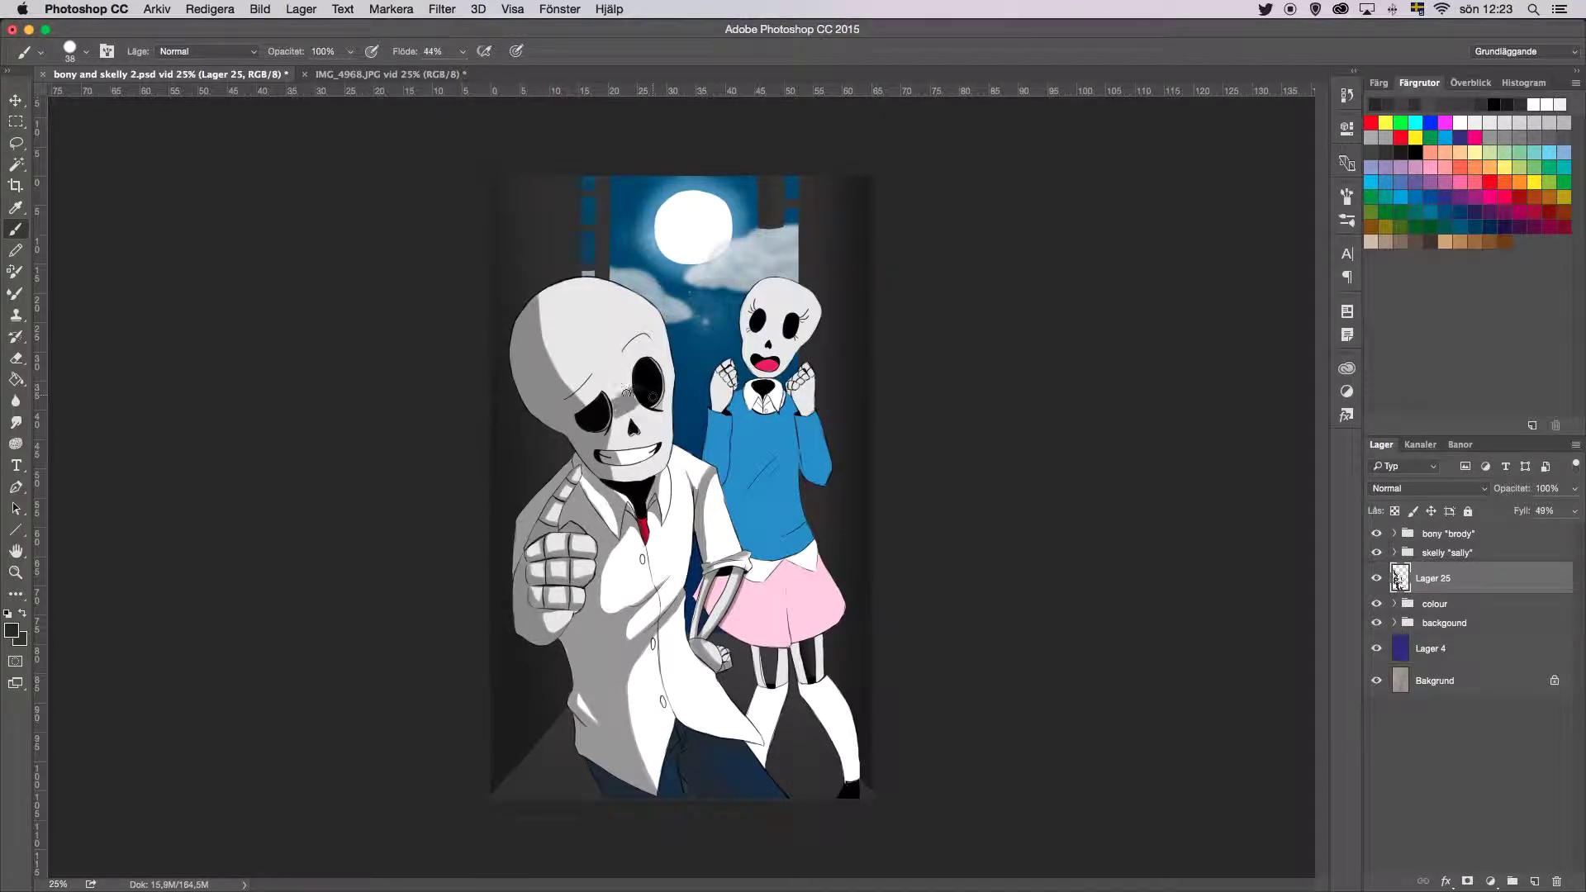
Step: Hide Lager 25 and paint shadows on the rear skeleton's skull, sweater and skirt on a new layer with 65% fill
{"action": "left_click", "coordinate": [1534, 882]}
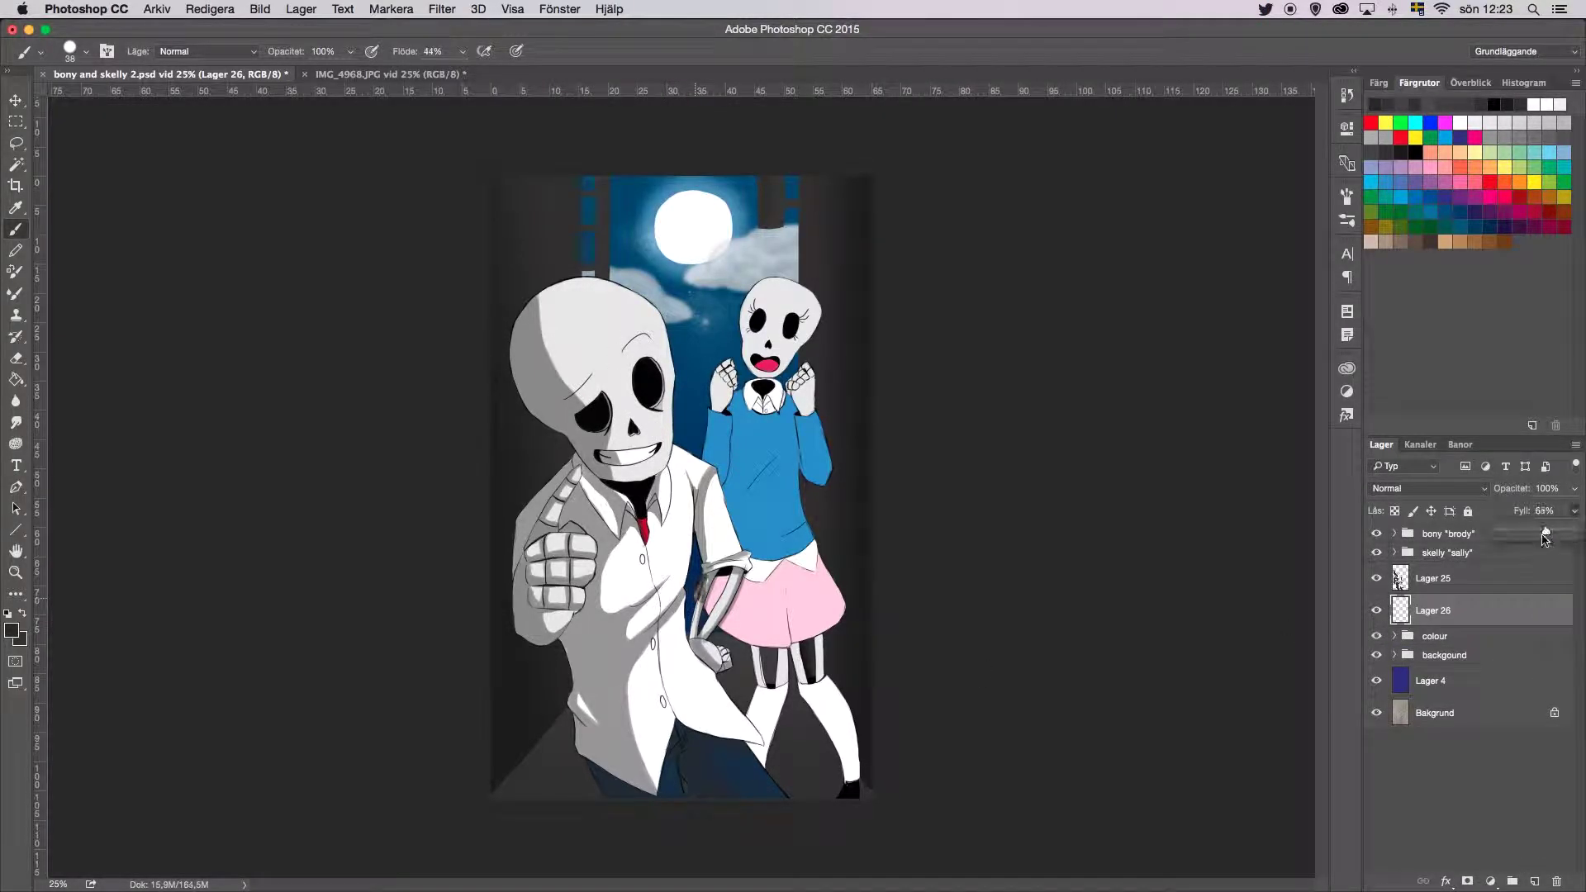
{"action": "left_click", "coordinate": [1376, 578]}
{"action": "mouse_move", "coordinate": [797, 456]}
{"action": "left_mouse_down"}
{"action": "mouse_move", "coordinate": [780, 529]}
{"action": "mouse_move", "coordinate": [716, 446]}
{"action": "left_mouse_up"}
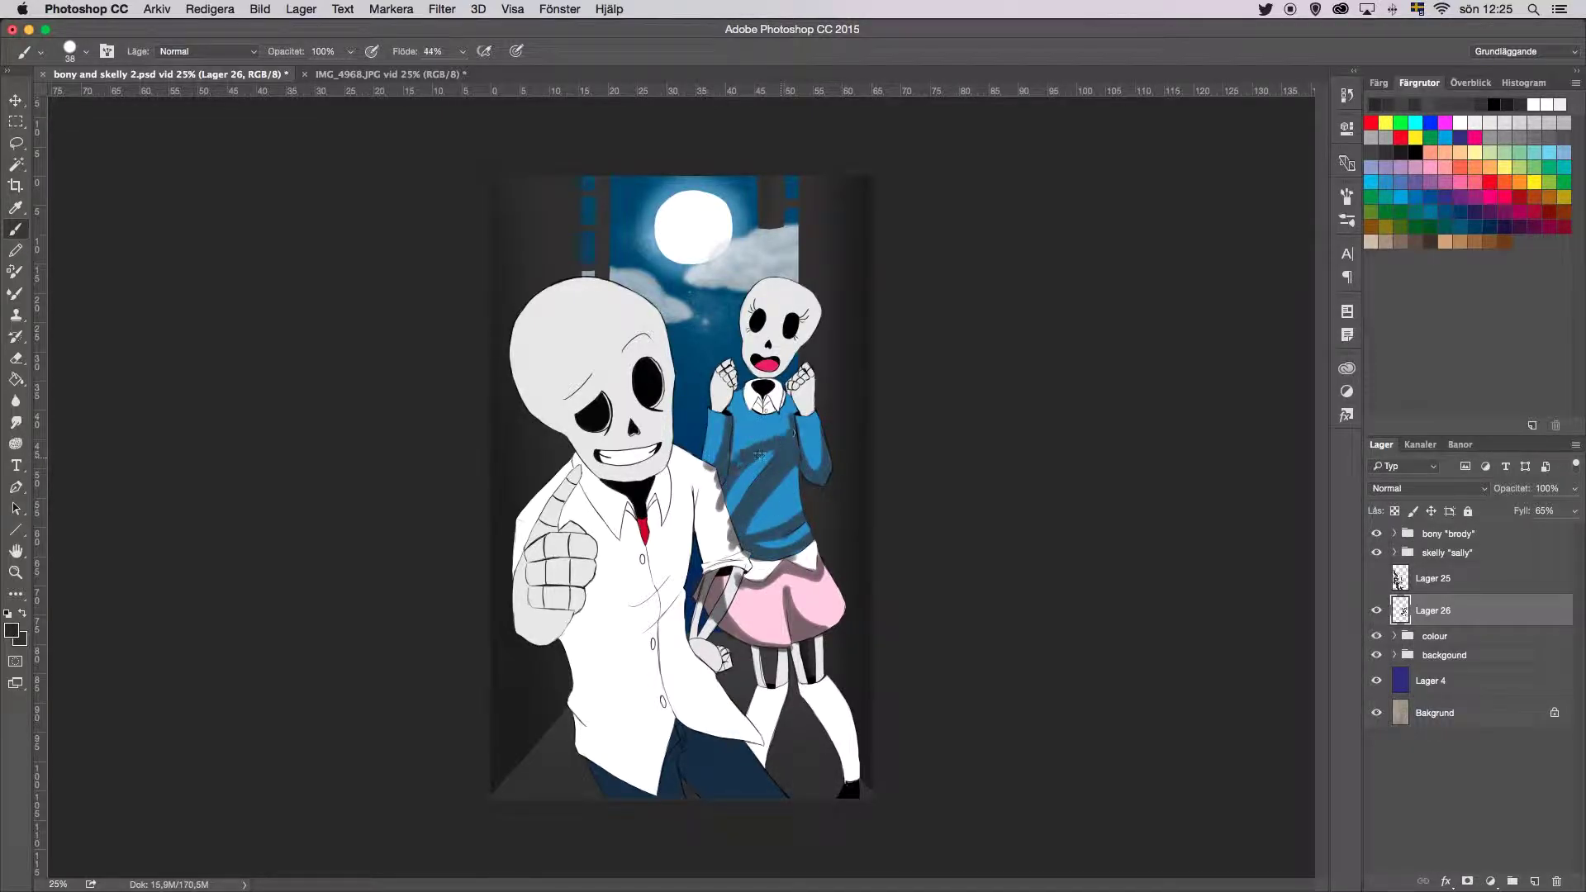
{"action": "key", "text": "super+alt+z"}
{"action": "key", "text": "super+alt+z"}
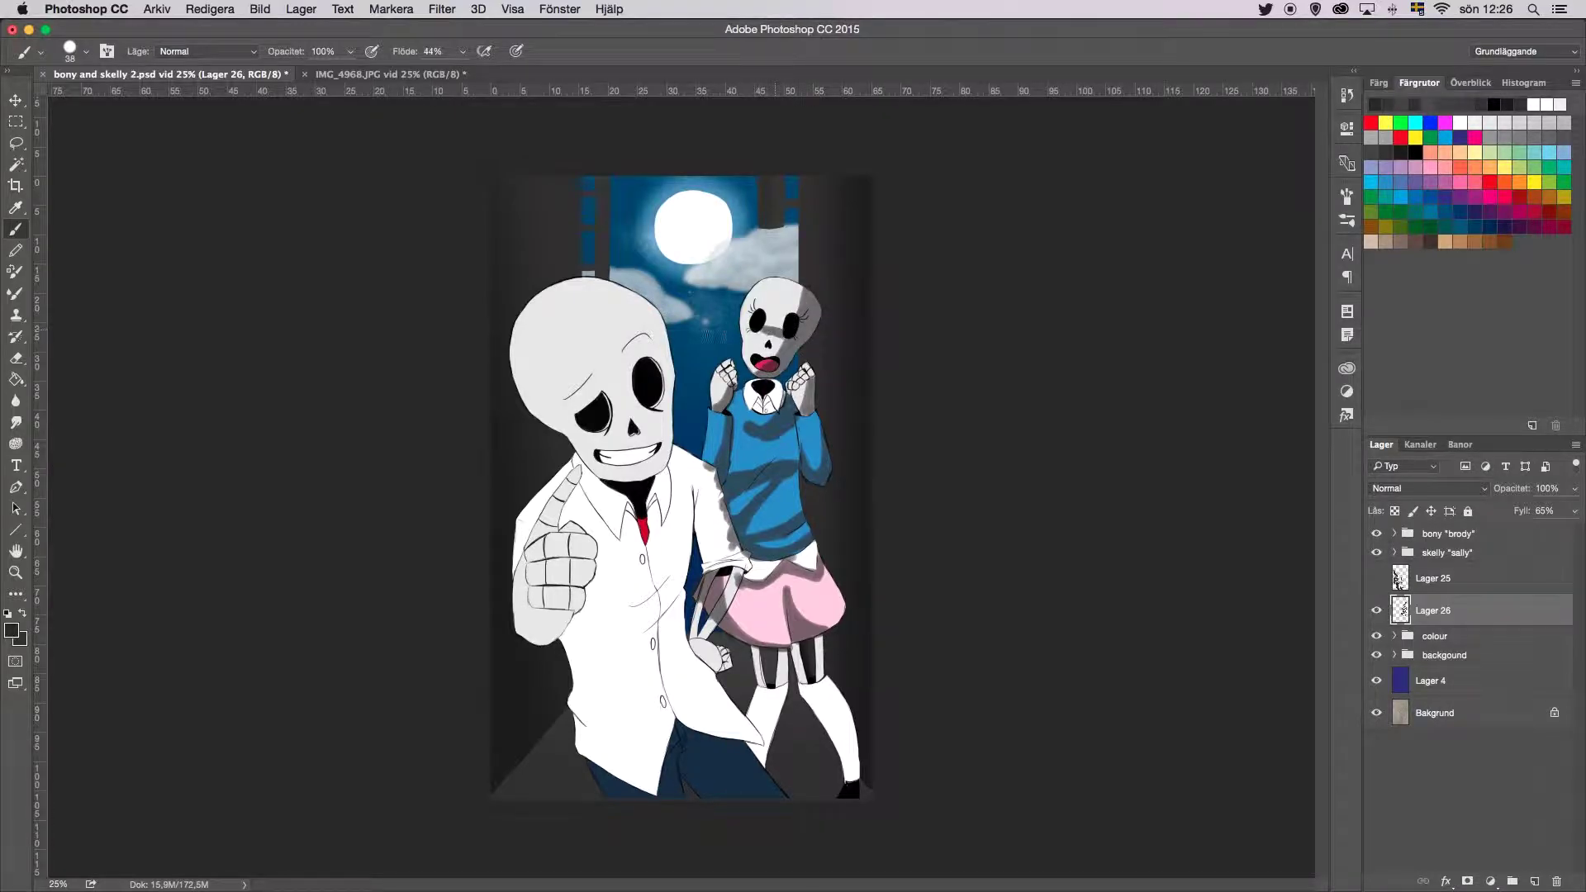
Step: Paint shadows along the rear skeleton's legs and stockings on Lager 26
{"action": "key", "text": "e"}
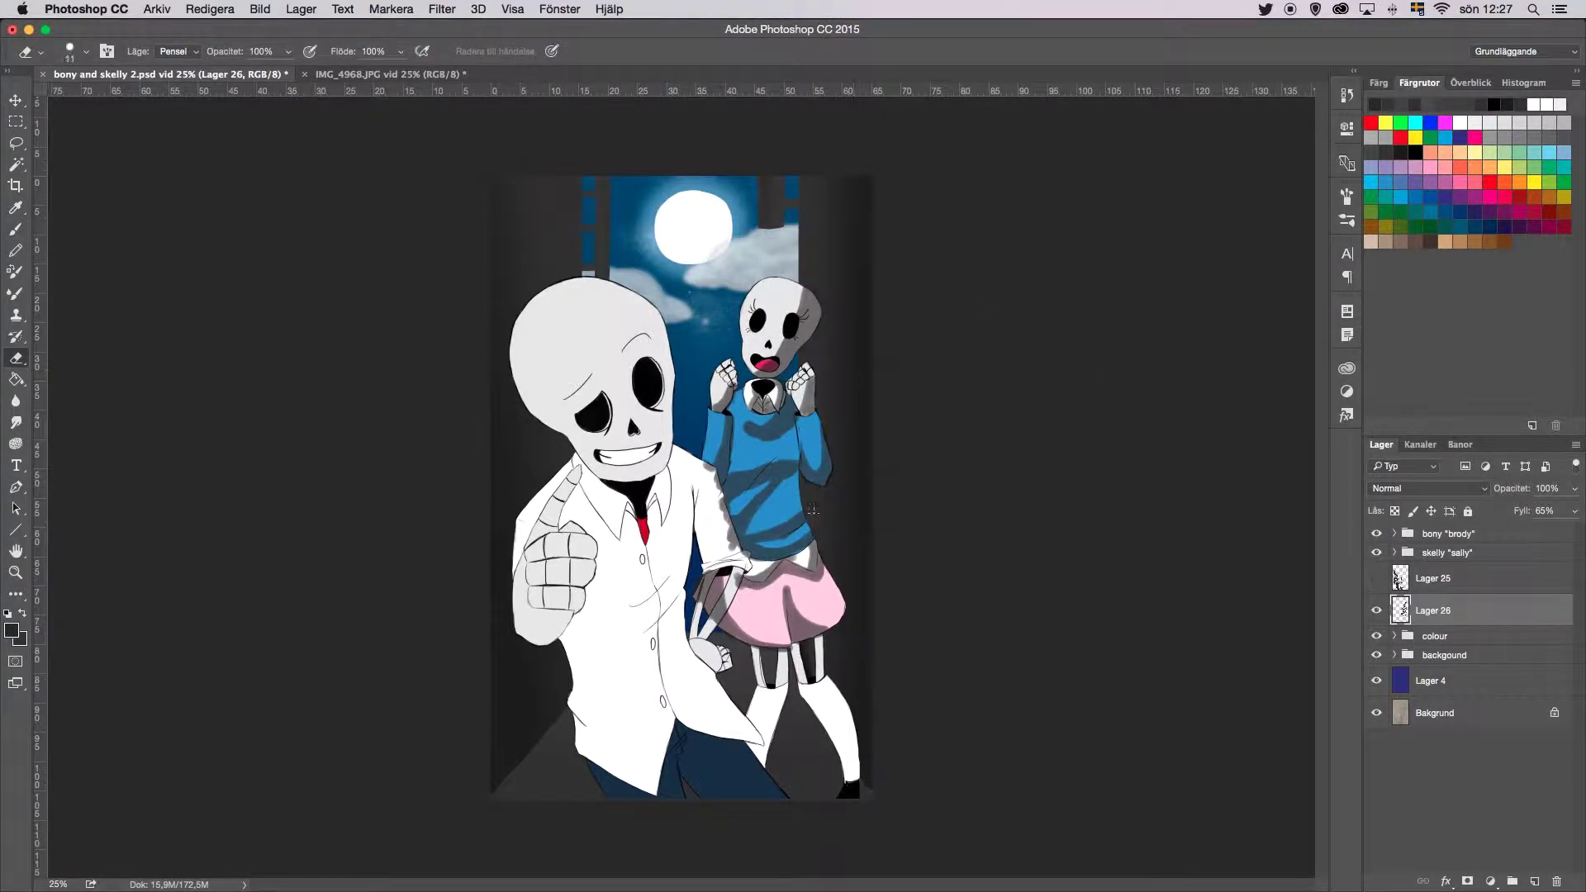
{"action": "key", "text": "b"}
{"action": "mouse_move", "coordinate": [786, 652]}
{"action": "left_mouse_down"}
{"action": "mouse_move", "coordinate": [764, 718]}
{"action": "mouse_move", "coordinate": [825, 686]}
{"action": "mouse_move", "coordinate": [815, 703]}
{"action": "mouse_move", "coordinate": [855, 762]}
{"action": "left_mouse_up"}
{"action": "key", "text": "super+alt+z"}
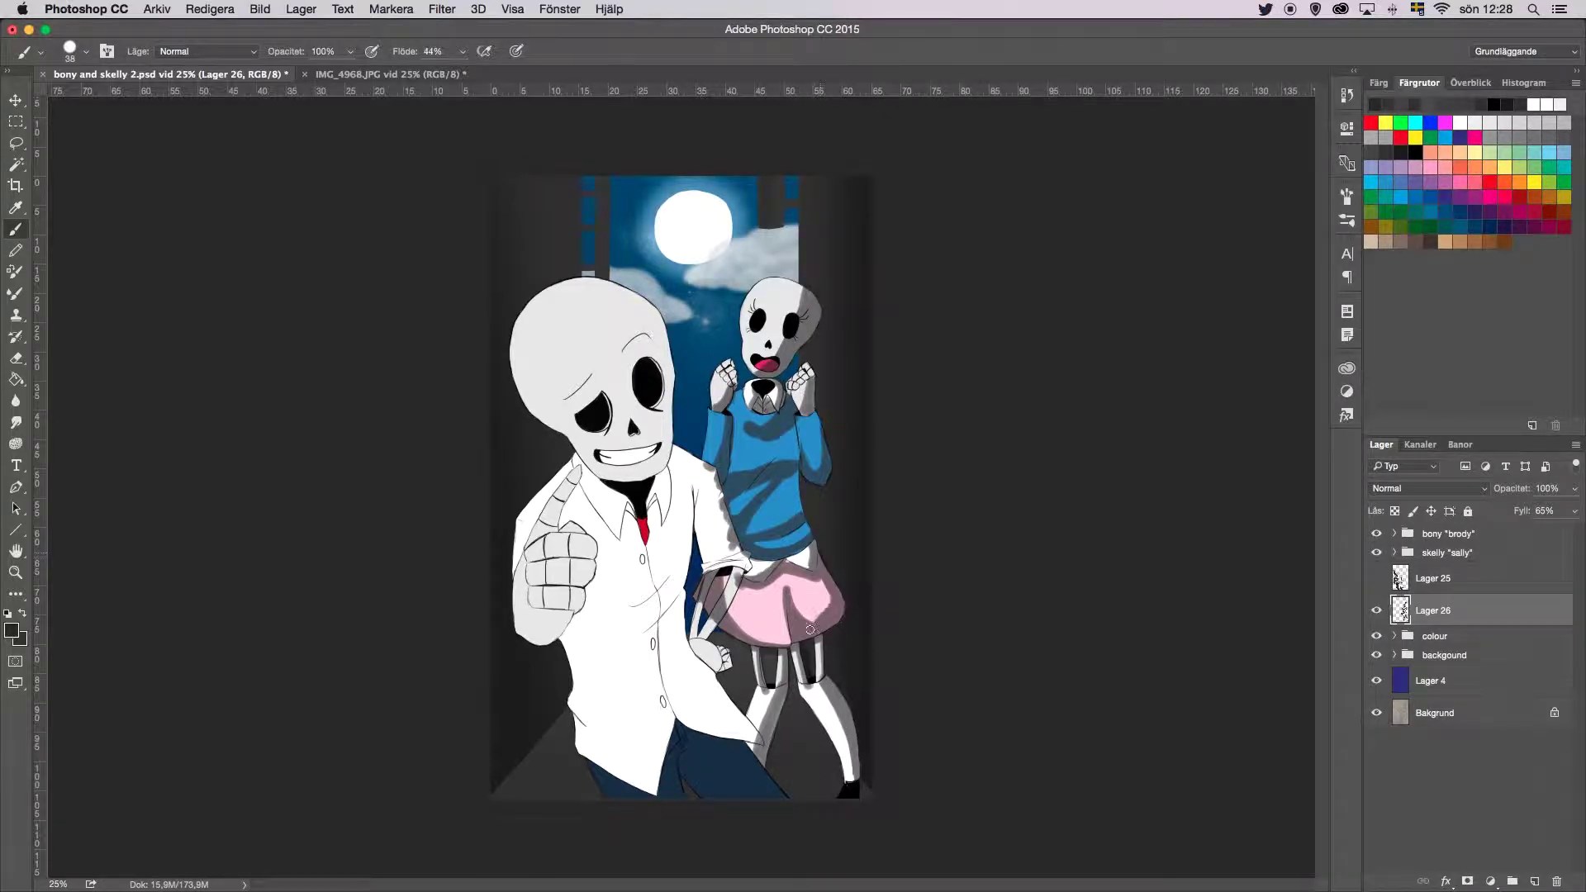
Step: Erase the Lager 26 shadow that spills onto the front skeleton's sleeve and arm, and show Lager 25 again
{"action": "key", "text": "e"}
{"action": "right_click", "coordinate": [780, 347]}
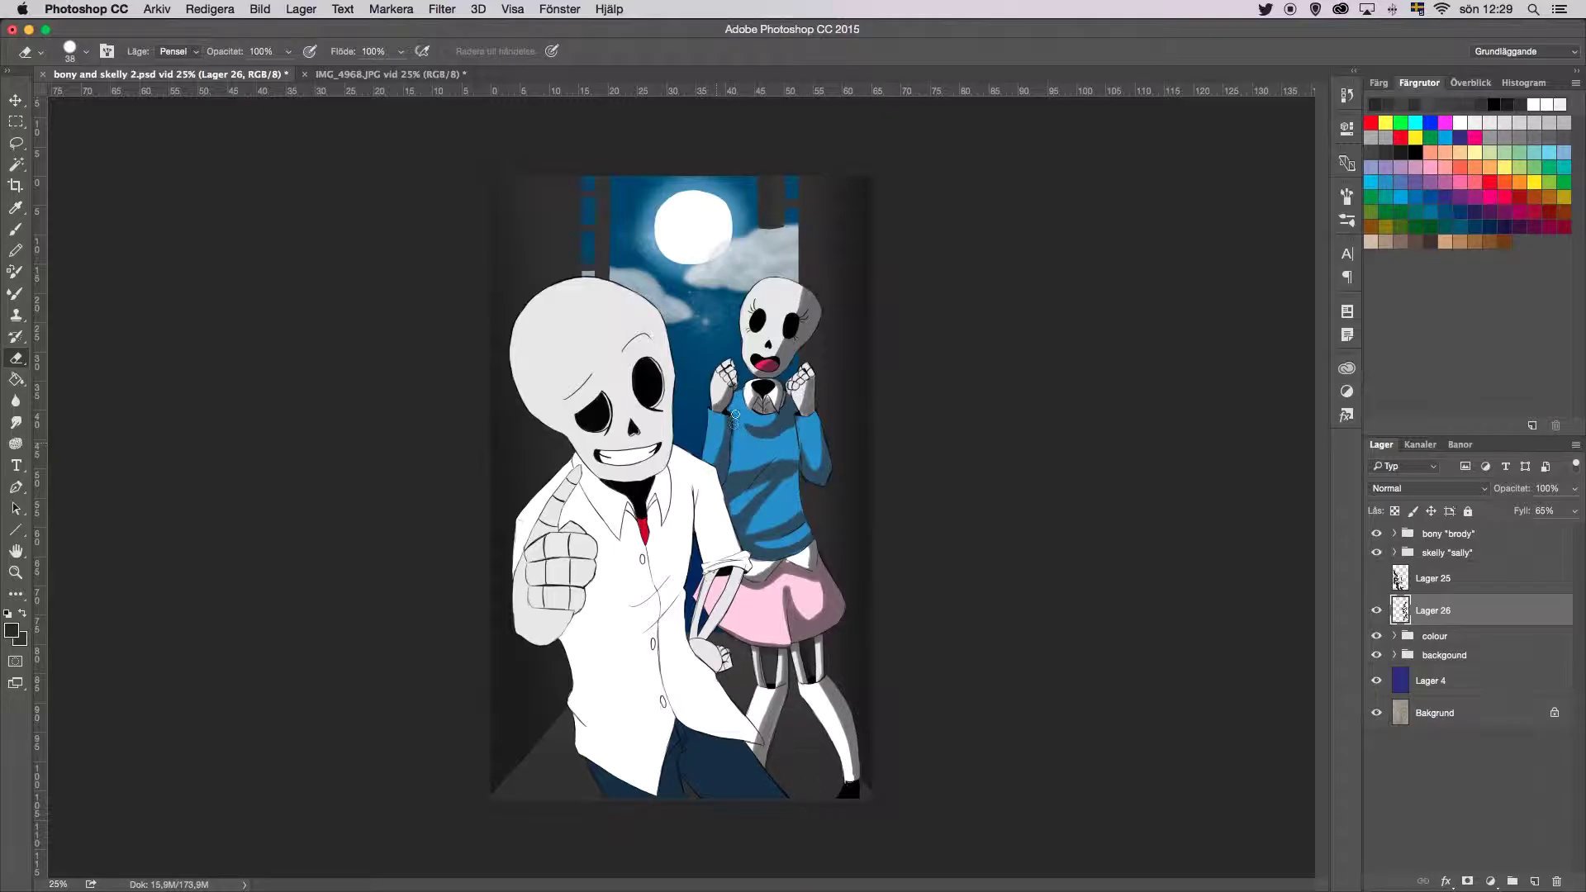
{"action": "key", "text": "b"}
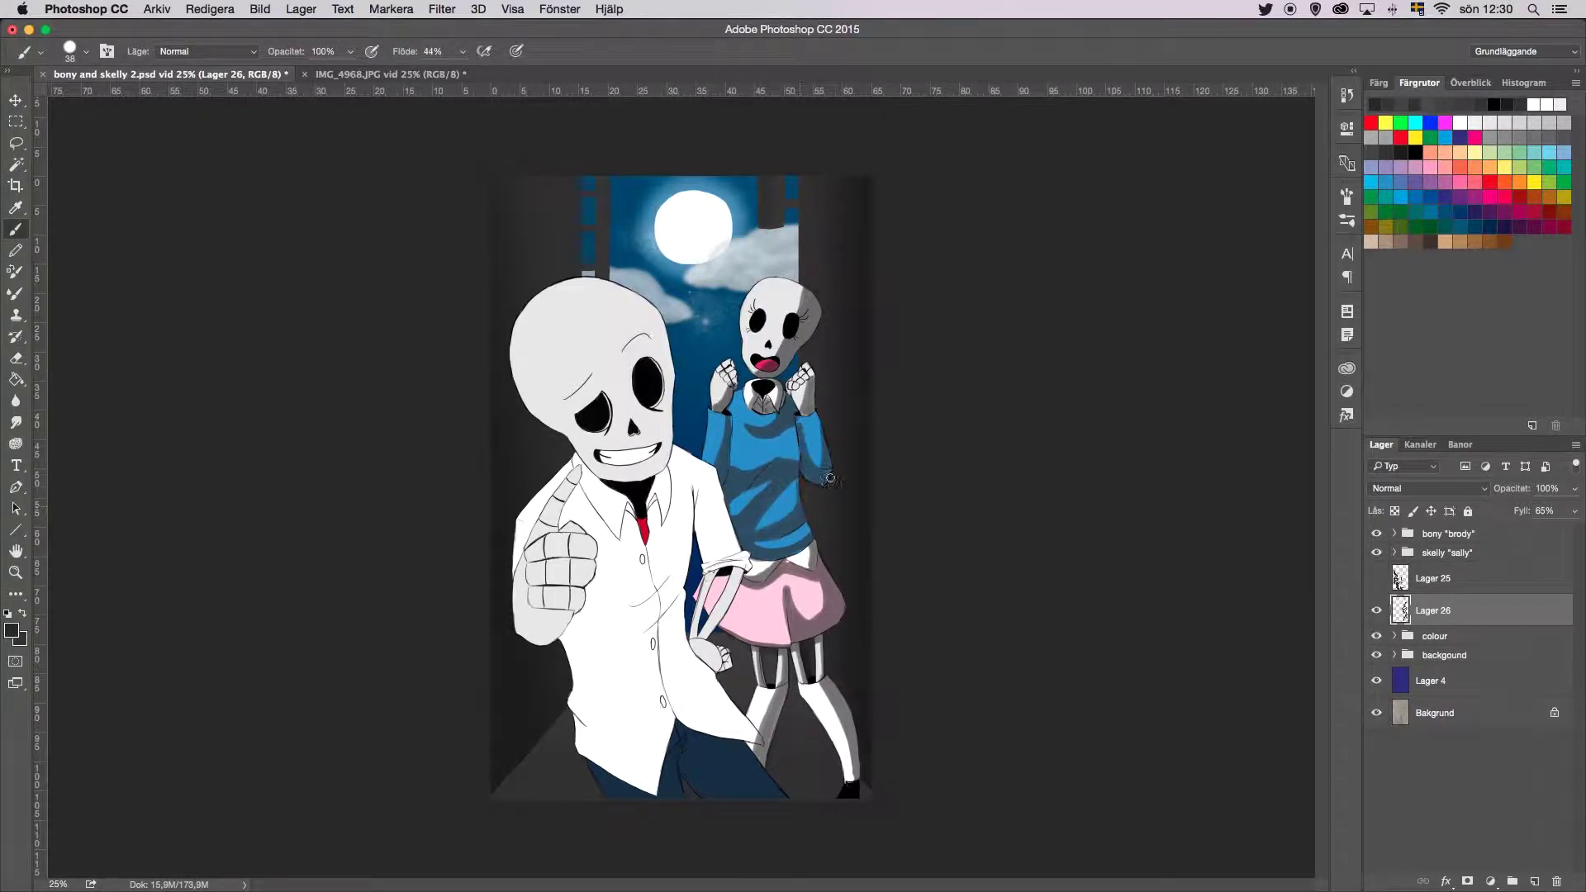
{"action": "left_click", "coordinate": [1376, 578]}
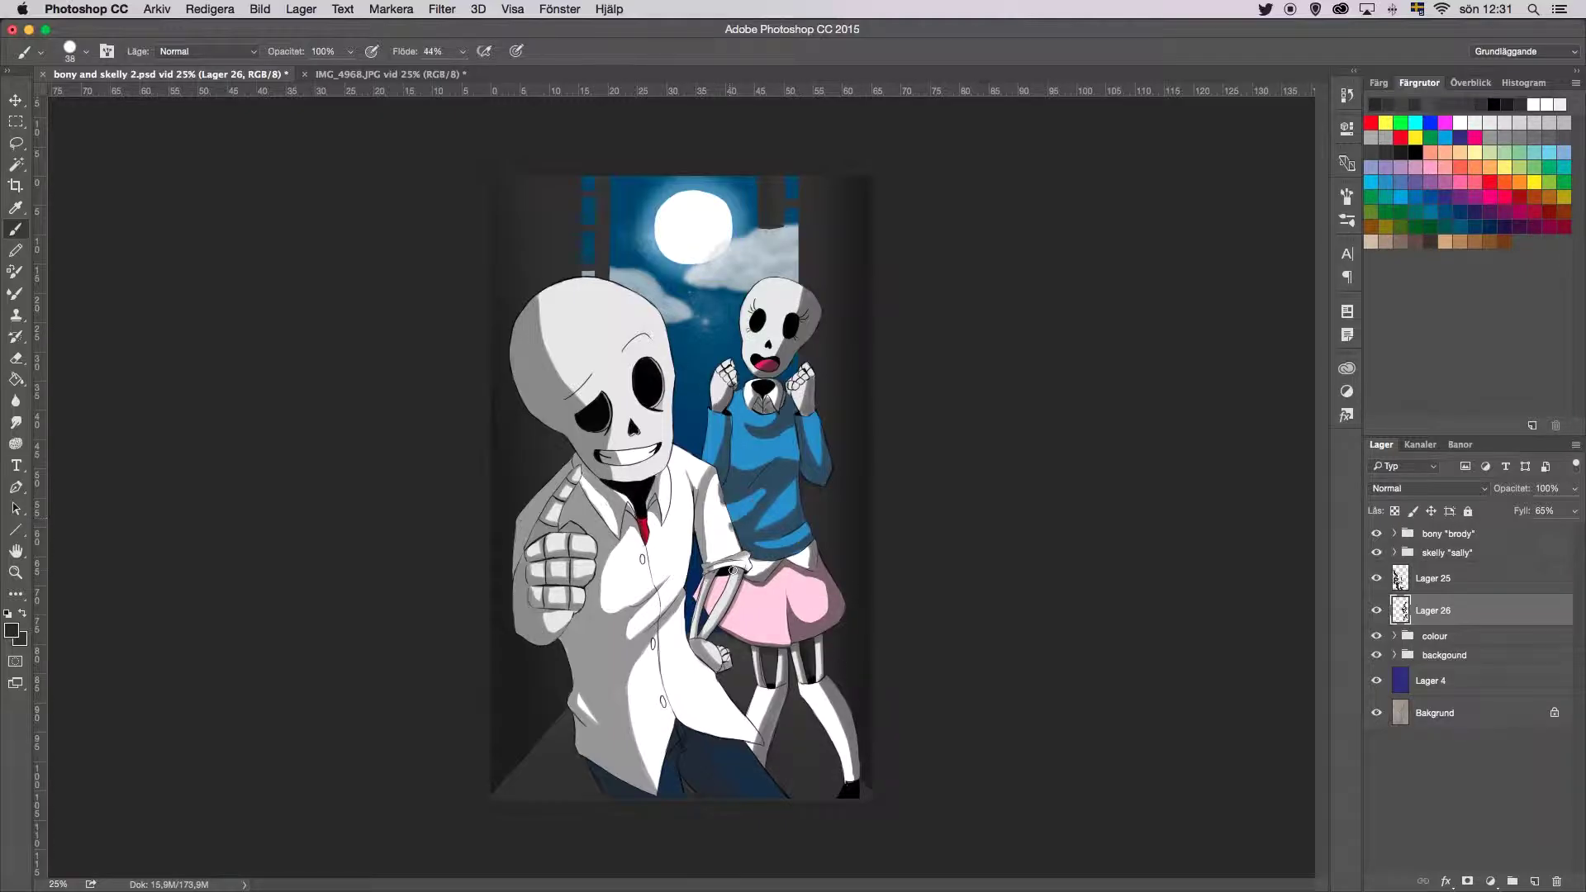
Step: Select Lager 8 through Lager 5 in the skelly group and save the document as "bony and skelly 3"
{"action": "left_click", "coordinate": [1394, 553]}
{"action": "left_click", "coordinate": [1444, 578]}
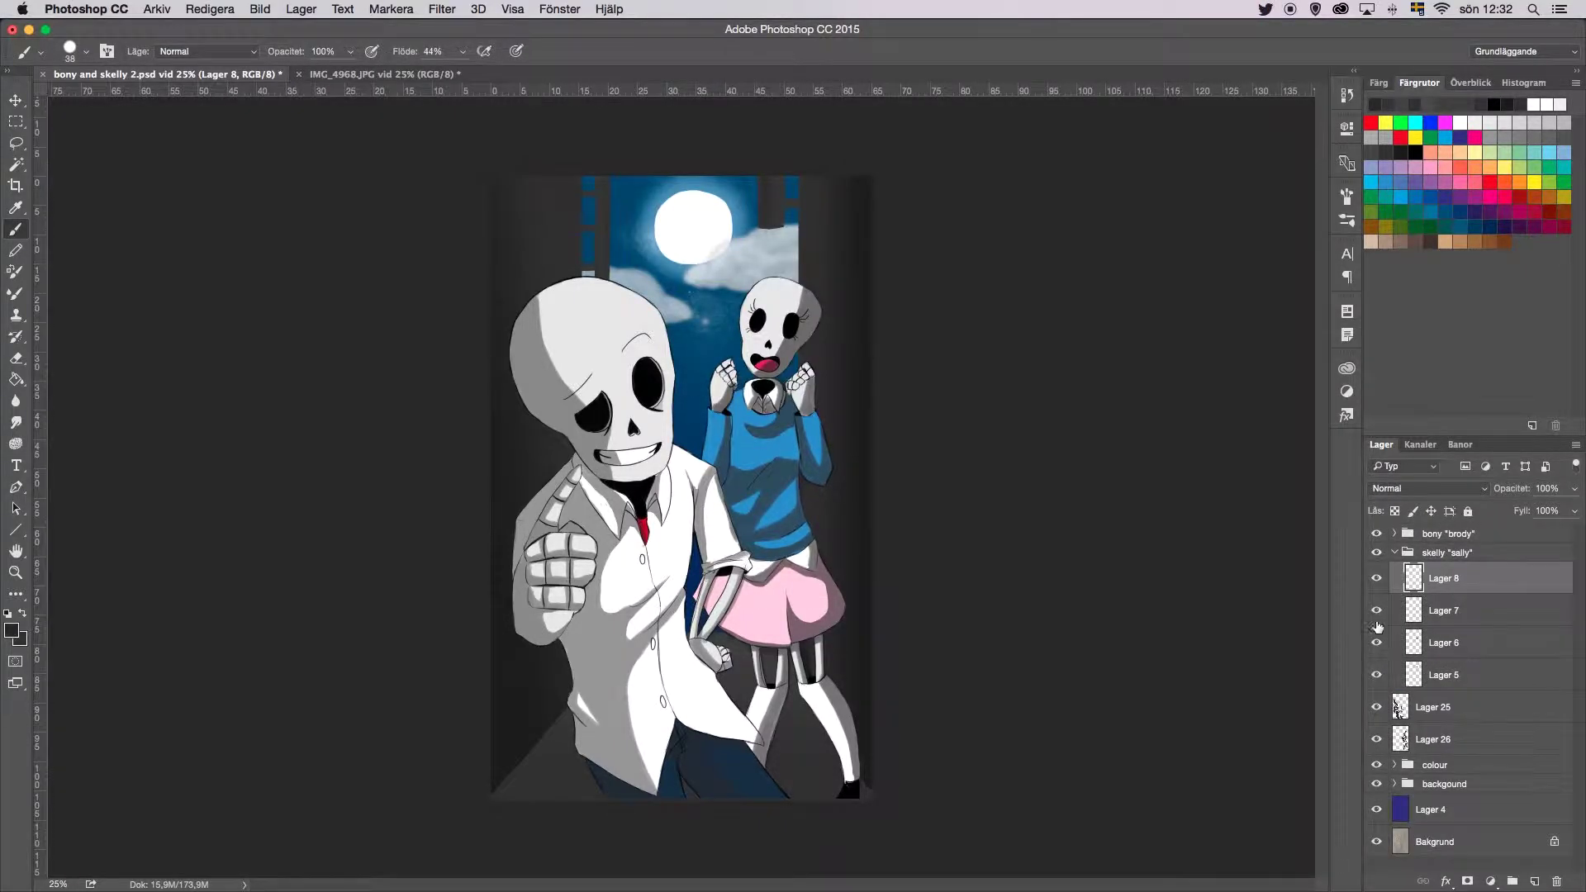
{"action": "left_click", "coordinate": [1444, 674], "text": "shift"}
{"action": "right_click", "coordinate": [1442, 675]}
{"action": "key", "text": "Escape"}
{"action": "key", "text": "super+shift+s"}
{"action": "type", "text": "3"}
{"action": "key", "text": "Return"}
Step: Merge the selected line layers, make an inverted Magic Wand selection around the rear skeleton and deselect it
{"action": "right_click", "coordinate": [1443, 628]}
{"action": "left_click", "coordinate": [1239, 718]}
{"action": "key", "text": "w"}
{"action": "left_click", "coordinate": [859, 529]}
{"action": "key", "text": "super+shift+i"}
{"action": "key", "text": "super+d"}
Step: Group Lager 25 and Lager 26 and name the group "shadow"
{"action": "left_click", "coordinate": [1432, 629]}
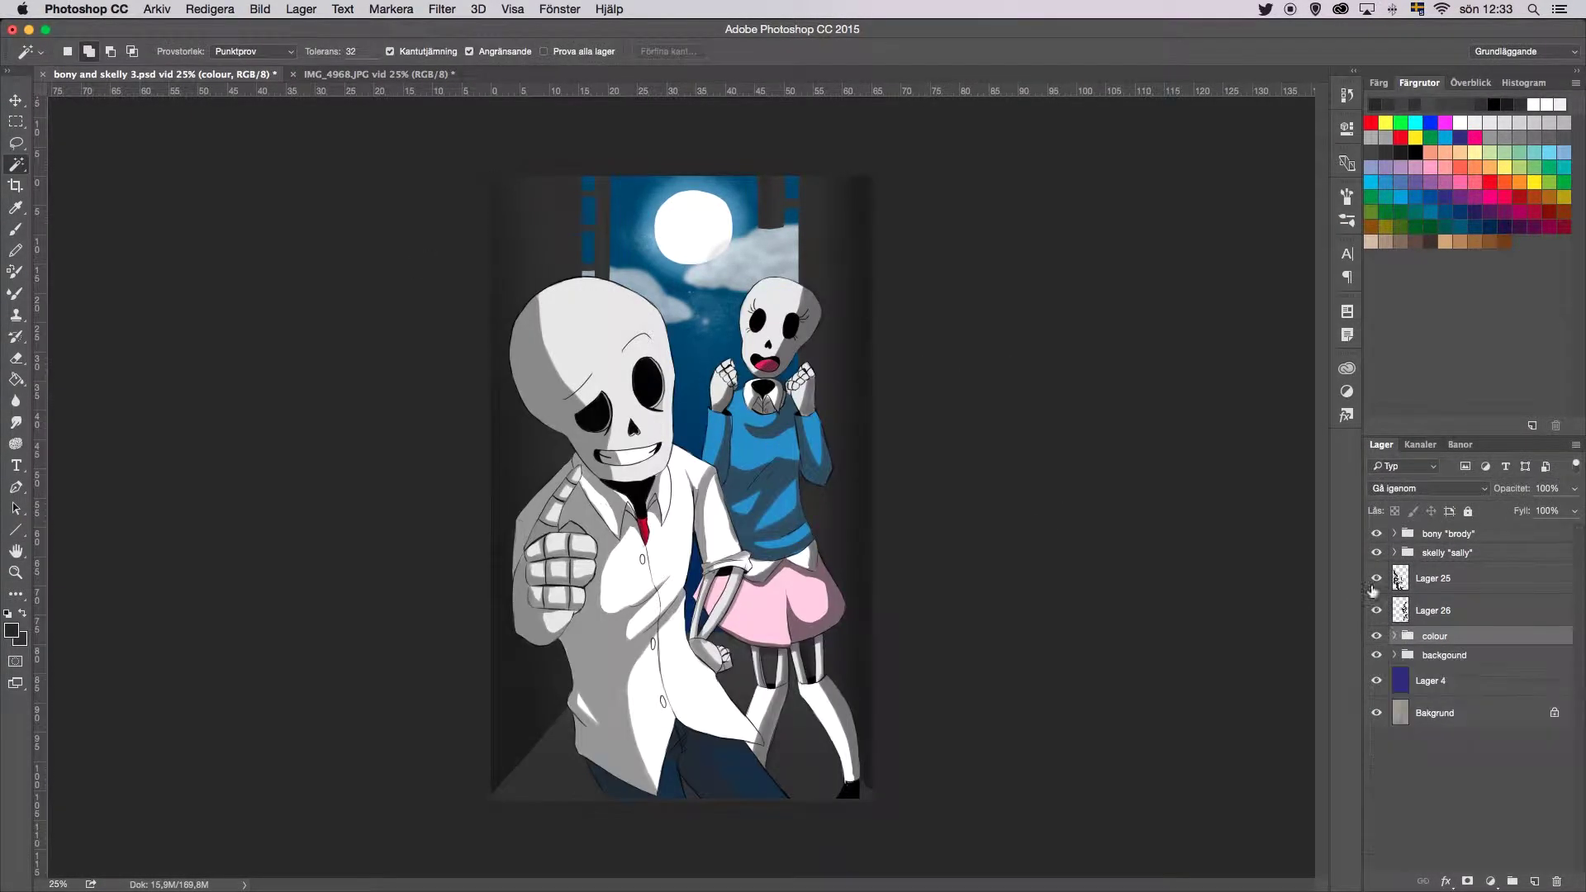
{"action": "right_click", "coordinate": [1419, 618]}
{"action": "key", "text": "Escape"}
{"action": "key", "text": "super+g"}
{"action": "double_click", "coordinate": [1437, 571]}
{"action": "type", "text": "shadow"}
{"action": "key", "text": "Return"}
Step: Hide Lager 25 and erase the remaining Lager 26 shadow smudge on the front skeleton's white sleeve with an 11 px eraser
{"action": "left_click", "coordinate": [1445, 629]}
{"action": "key", "text": "z"}
{"action": "triple_click", "coordinate": [820, 566]}
{"action": "key", "text": "b"}
{"action": "right_click", "coordinate": [804, 449]}
{"action": "key", "text": "Escape"}
{"action": "key", "text": "e"}
{"action": "left_click", "coordinate": [1376, 597]}
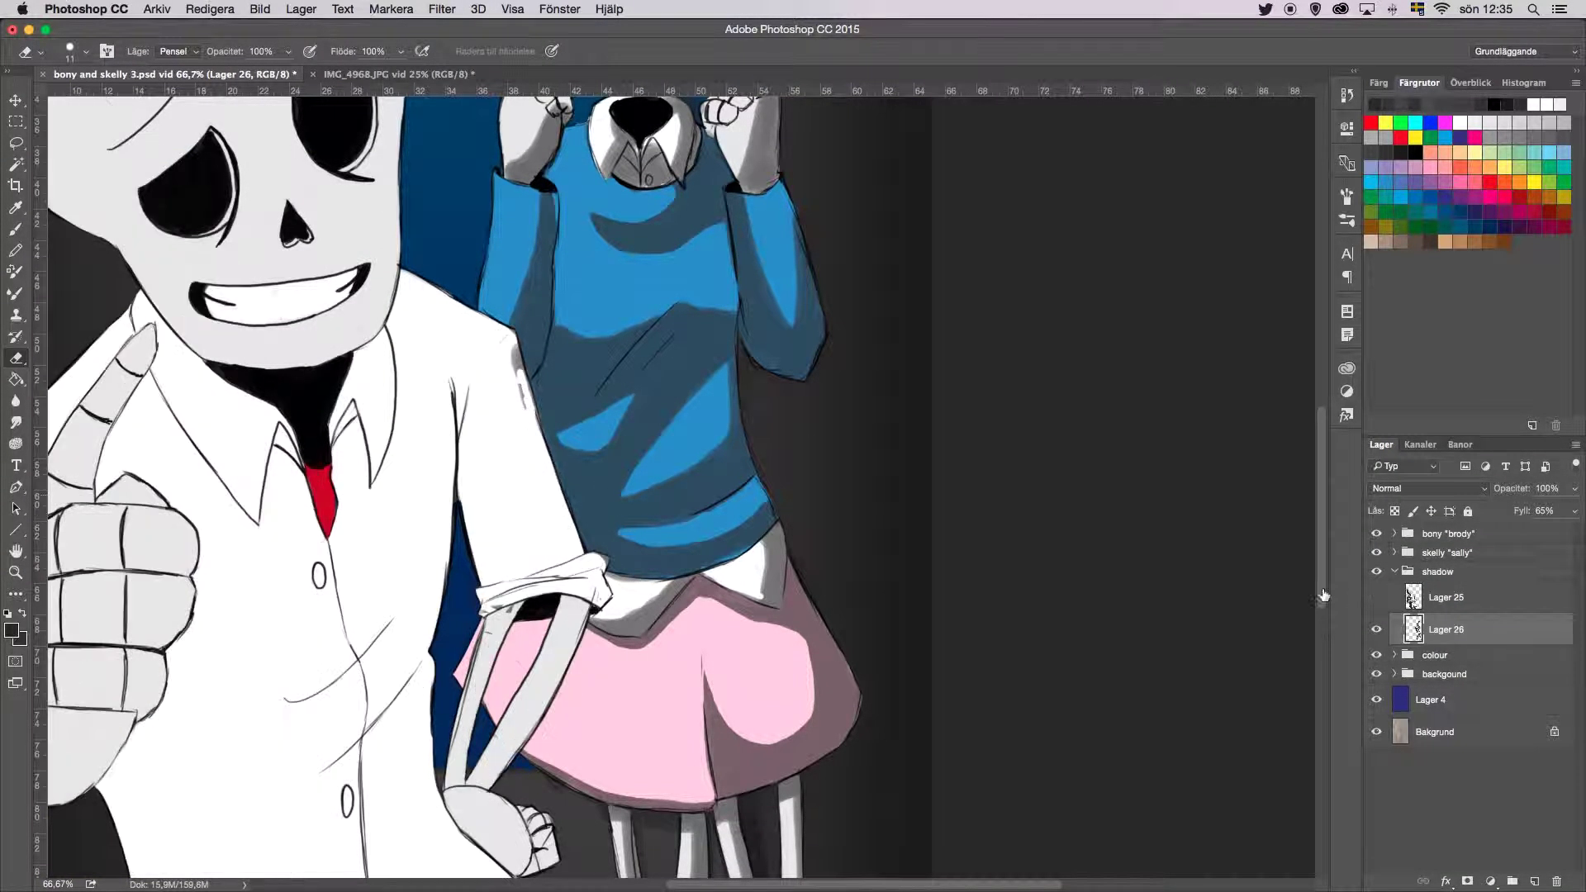
{"action": "key", "text": "b"}
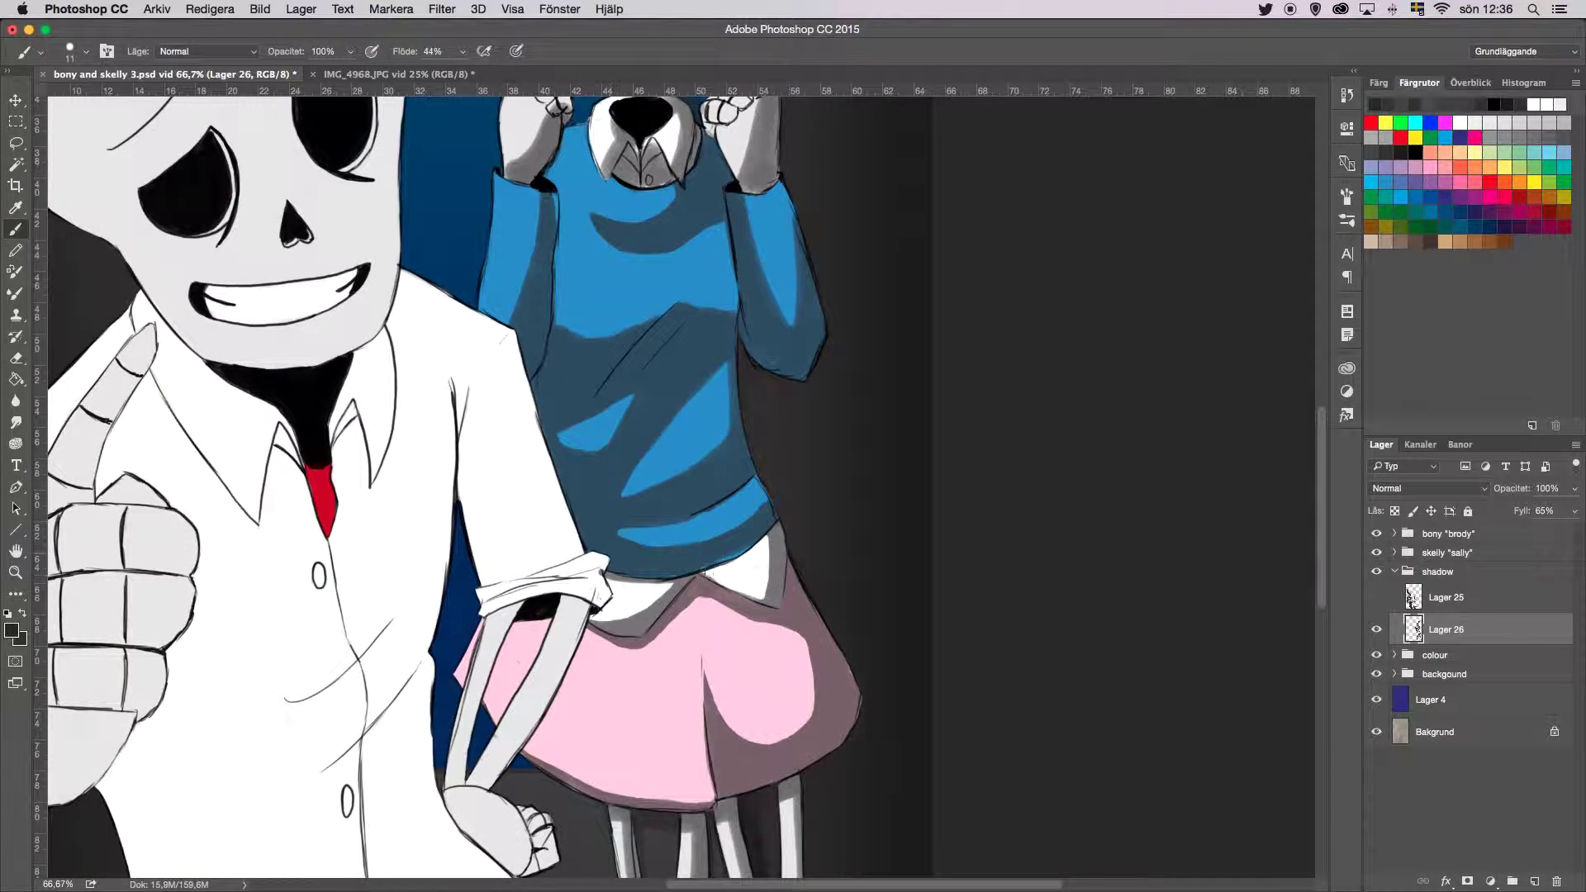
Step: Undo the last few strokes and refine the shadow edges on the rear skeleton's sweater sleeve with an 11 px brush
{"action": "key", "text": "super+alt+z"}
{"action": "key", "text": "super+alt+z"}
{"action": "key", "text": "super+alt+z"}
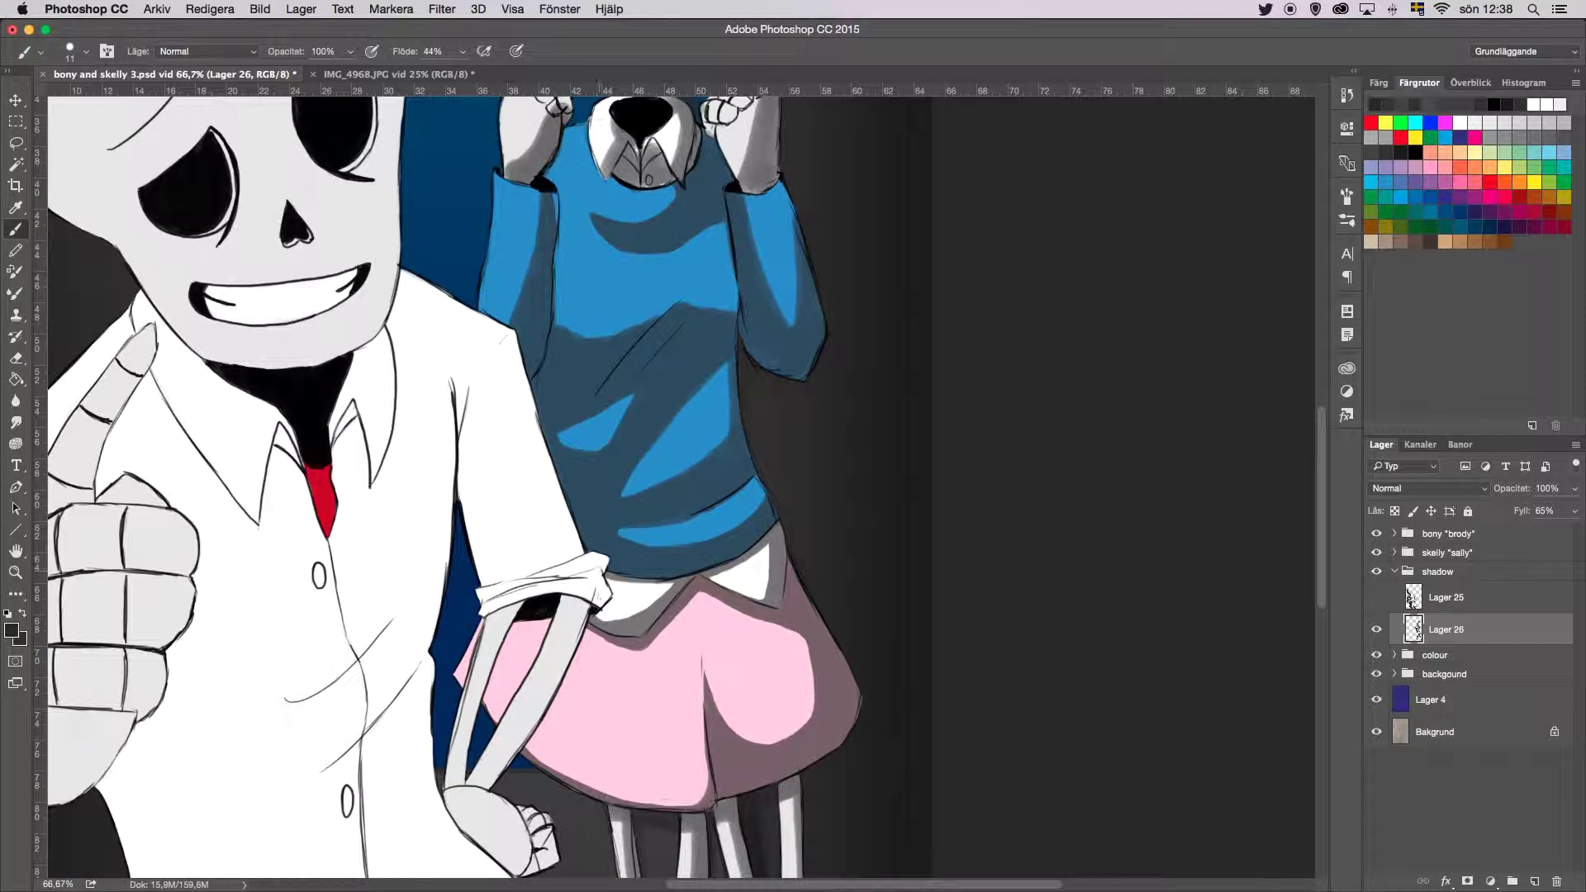
{"action": "left_click_drag", "start_coordinate": [555, 191], "coordinate": [546, 288]}
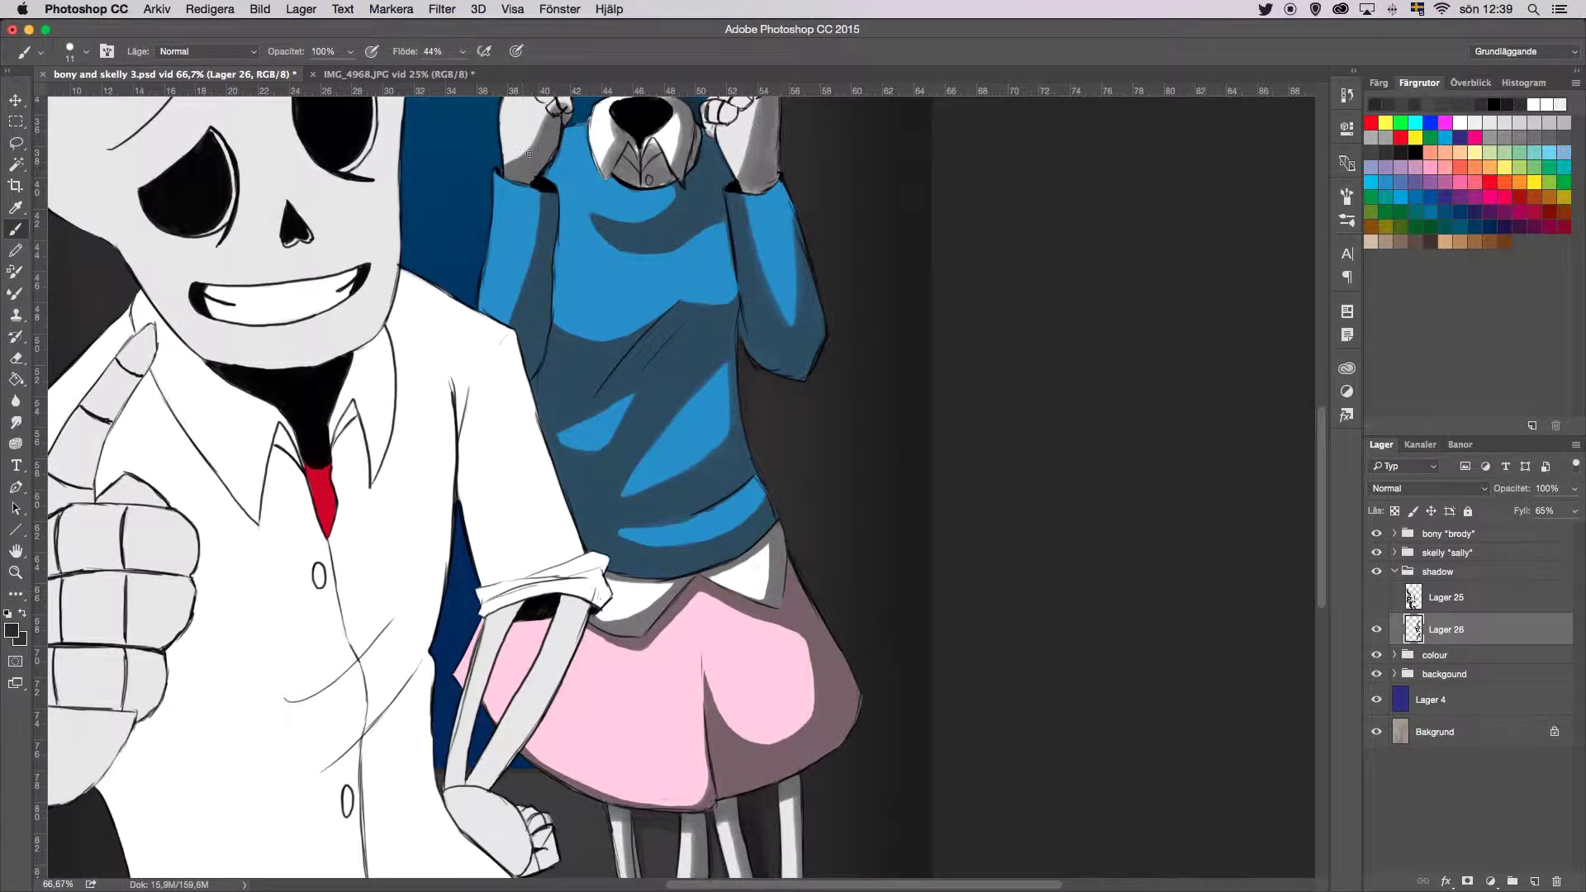
Step: Add shadows to the rear skeleton's fingers, sleeve and sweater folds, and undo the last fold stroke
{"action": "scroll", "coordinate": [509, 165], "scroll_direction": "up", "scroll_amount": 5}
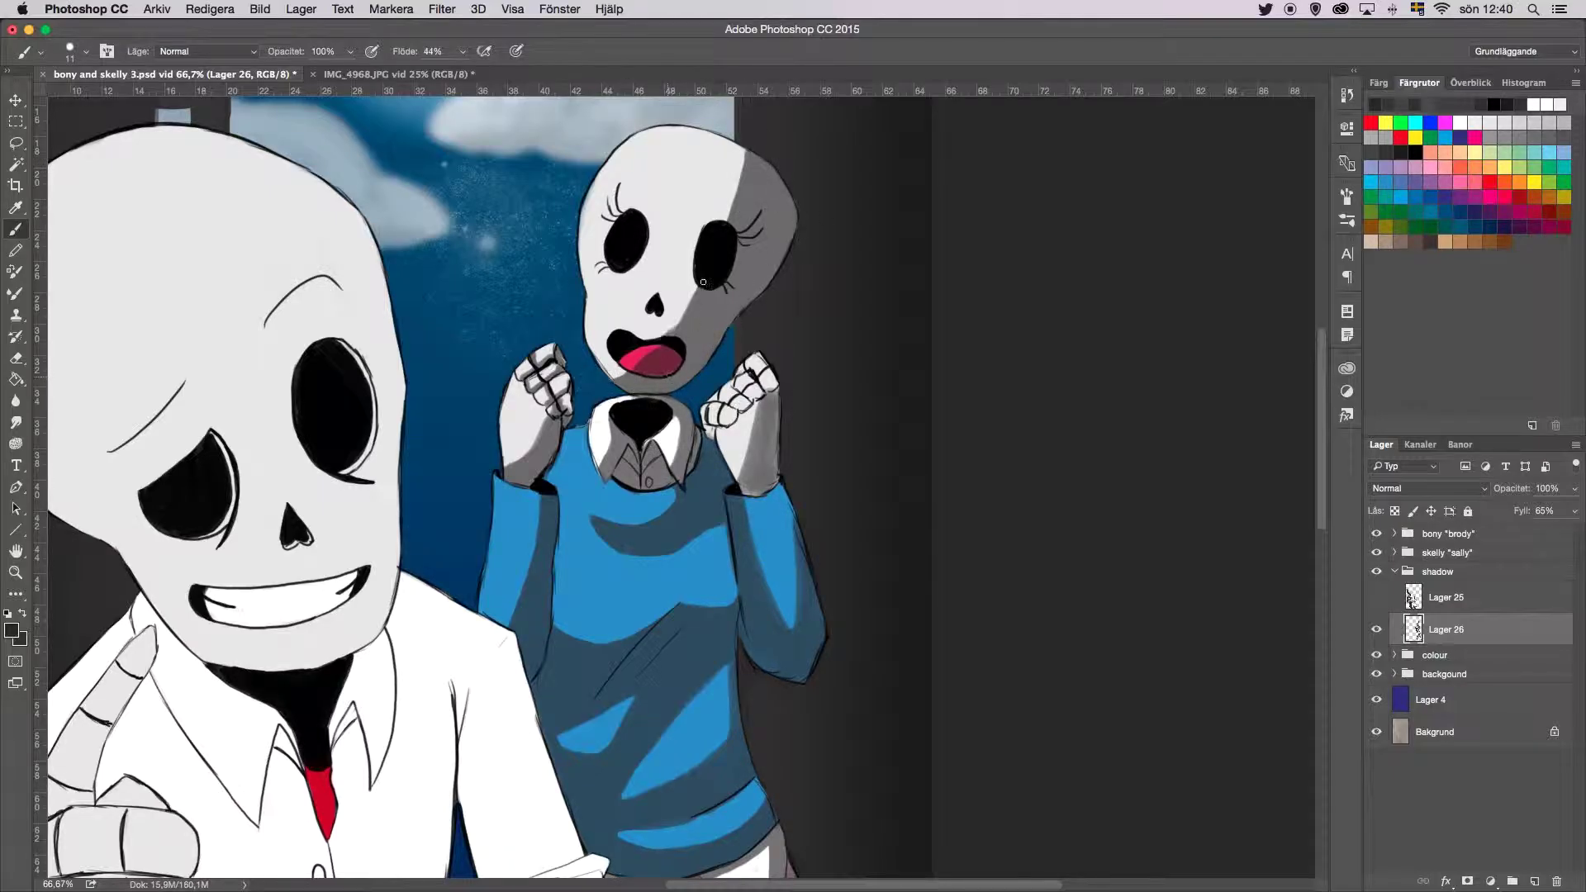
{"action": "mouse_move", "coordinate": [716, 417]}
{"action": "left_mouse_down"}
{"action": "mouse_move", "coordinate": [753, 462]}
{"action": "mouse_move", "coordinate": [719, 454]}
{"action": "mouse_move", "coordinate": [747, 388]}
{"action": "mouse_move", "coordinate": [732, 509]}
{"action": "left_mouse_up"}
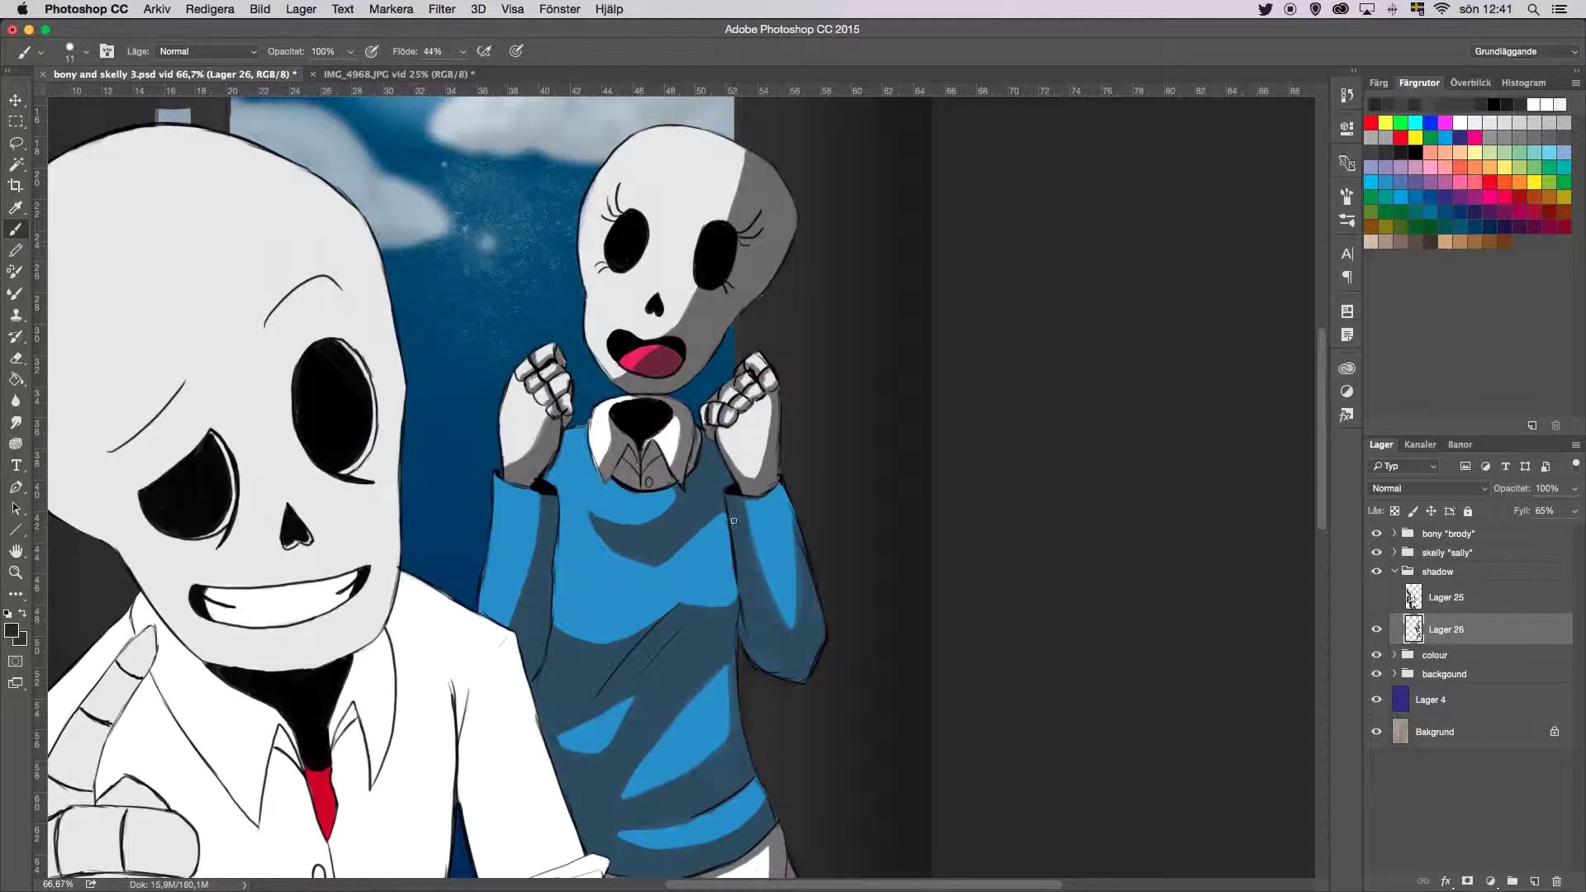
{"action": "left_click_drag", "start_coordinate": [752, 664], "coordinate": [790, 509]}
{"action": "mouse_move", "coordinate": [732, 703]}
{"action": "left_mouse_down"}
{"action": "mouse_move", "coordinate": [733, 736]}
{"action": "mouse_move", "coordinate": [628, 757]}
{"action": "mouse_move", "coordinate": [706, 651]}
{"action": "mouse_move", "coordinate": [595, 766]}
{"action": "left_mouse_up"}
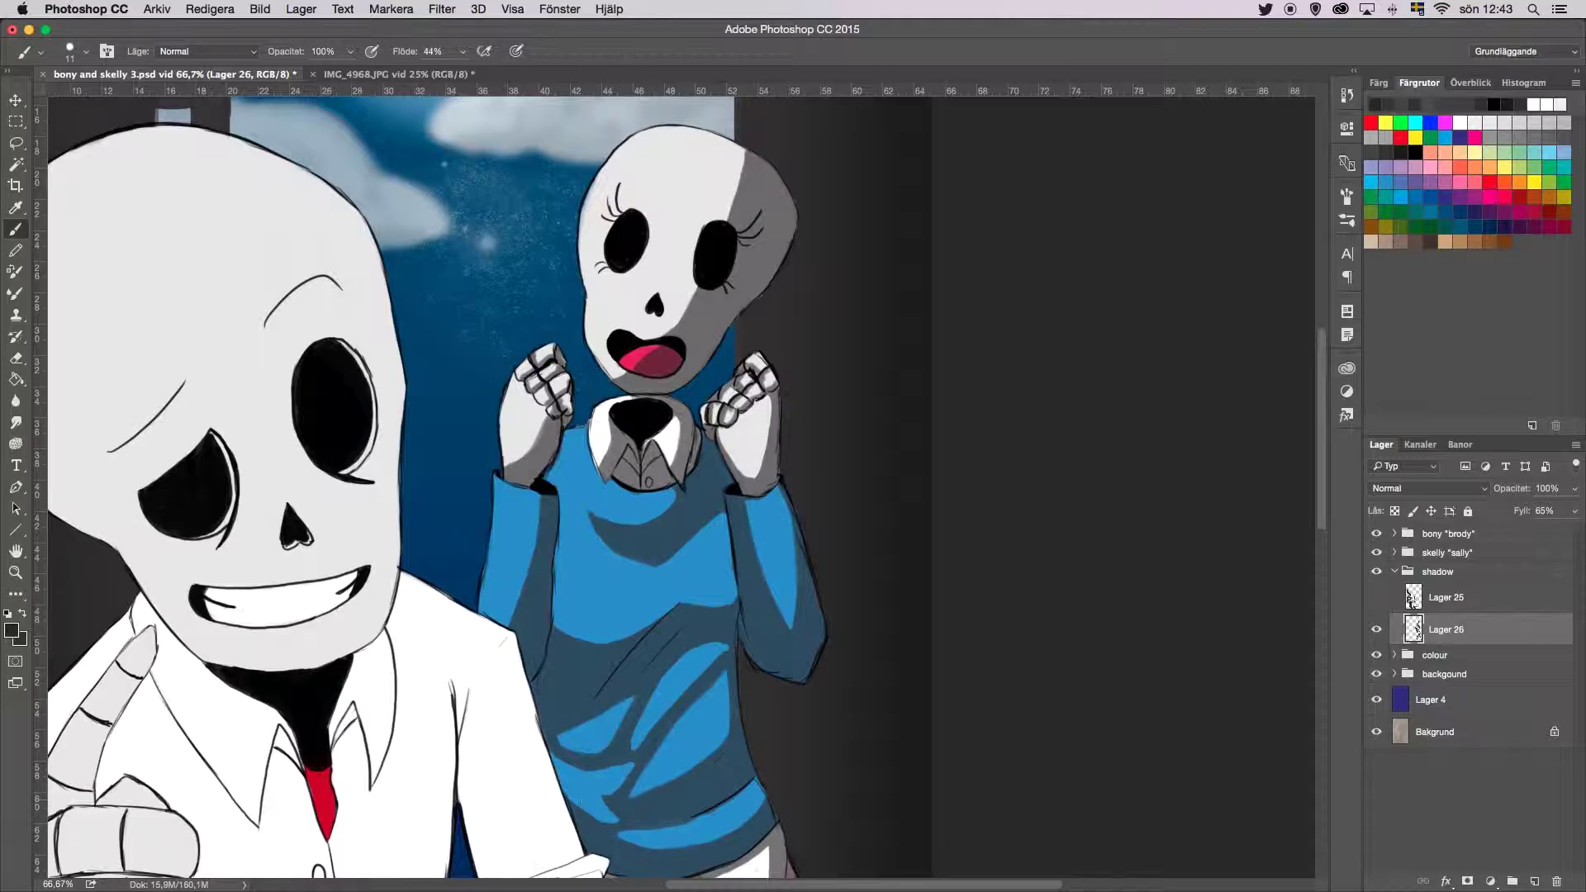
{"action": "key", "text": "super+z"}
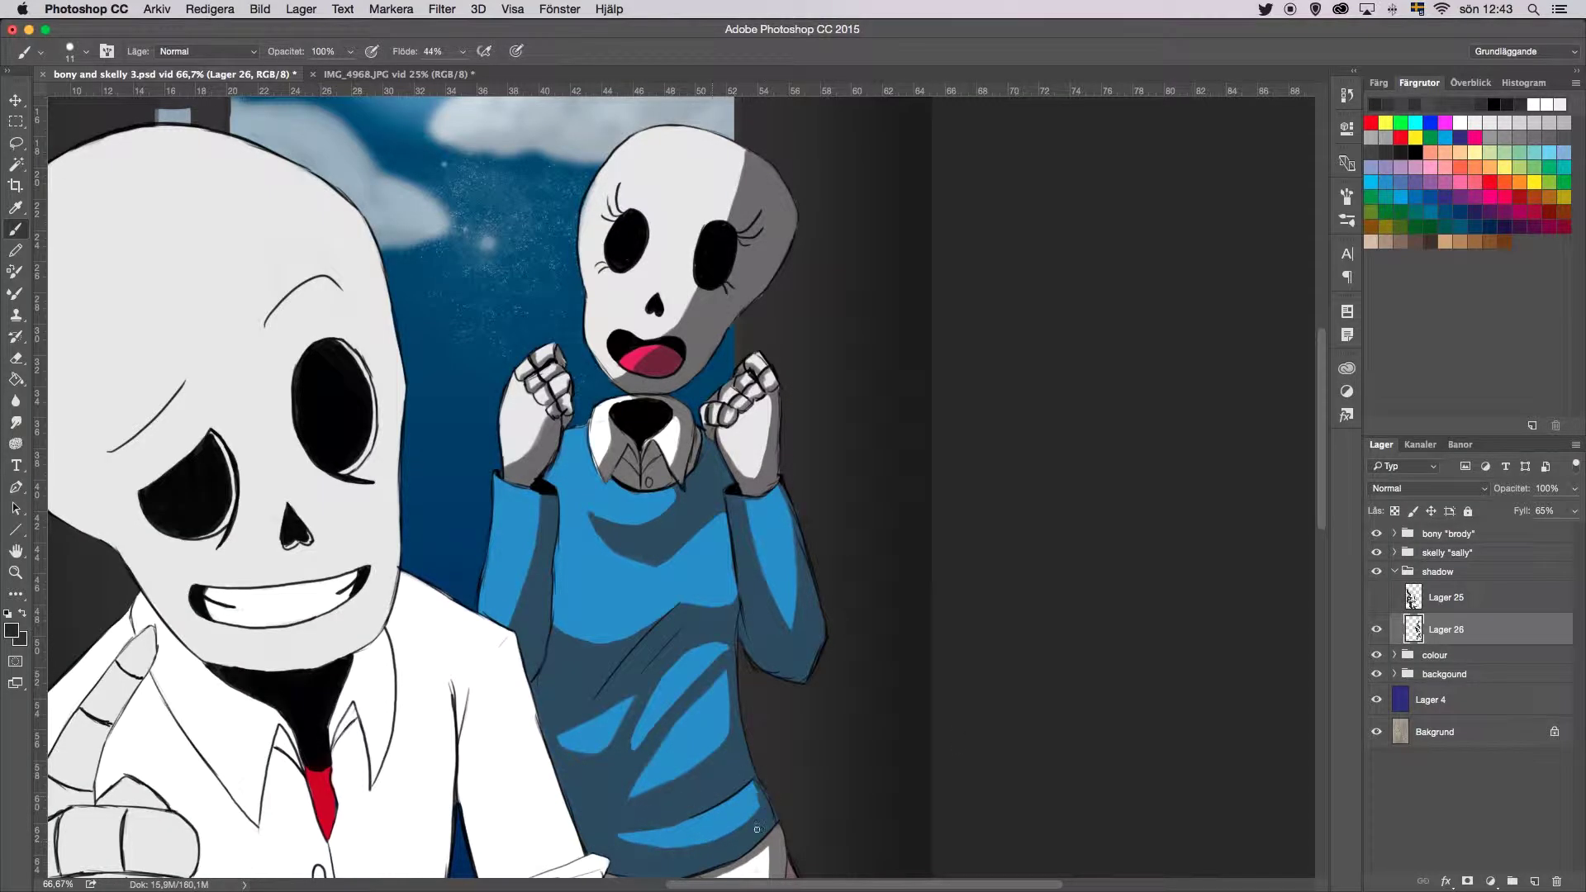
Step: Fill in the shadow on the rear skeleton's stocking beside the white shirt and show Lager 25 again
{"action": "left_click_drag", "start_coordinate": [1325, 517], "coordinate": [1323, 674]}
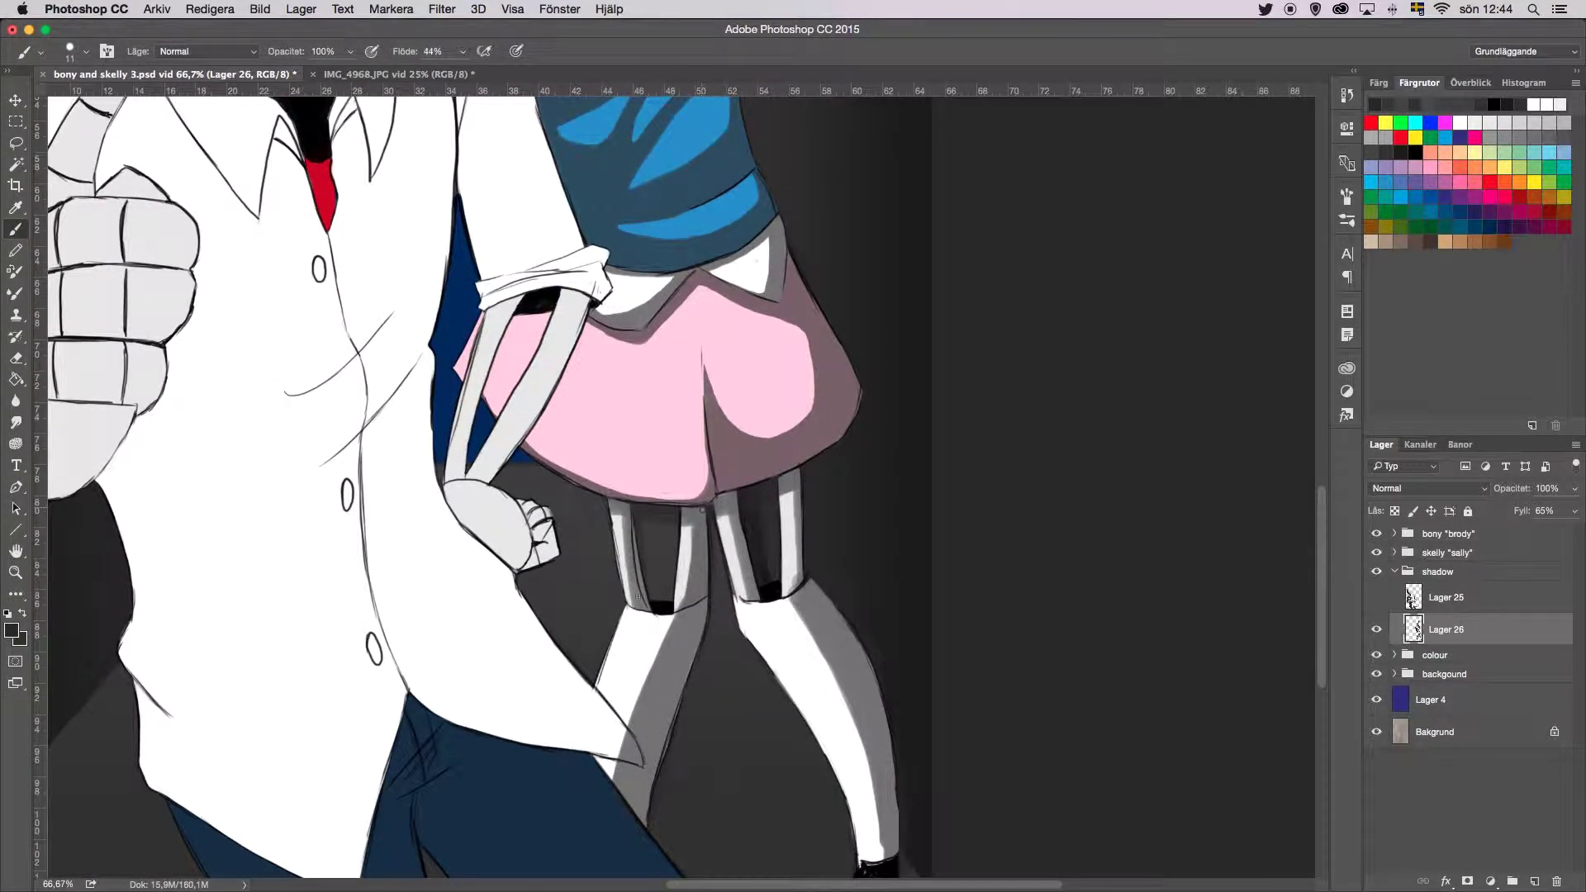
{"action": "left_click_drag", "start_coordinate": [621, 764], "coordinate": [637, 737]}
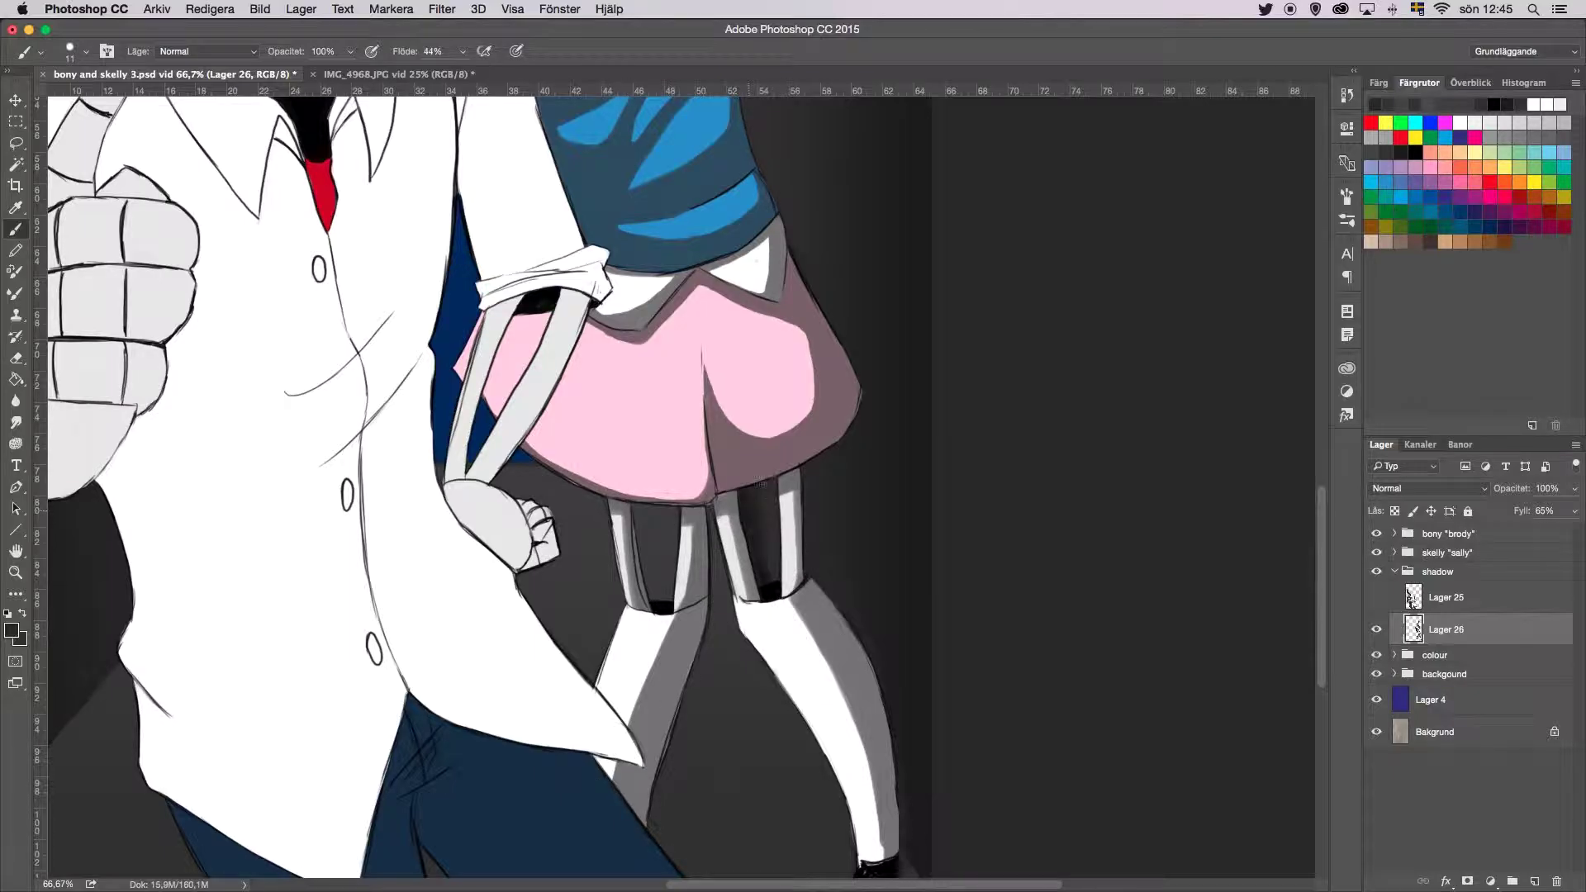
{"action": "scroll", "coordinate": [832, 583], "scroll_direction": "down", "scroll_amount": 5}
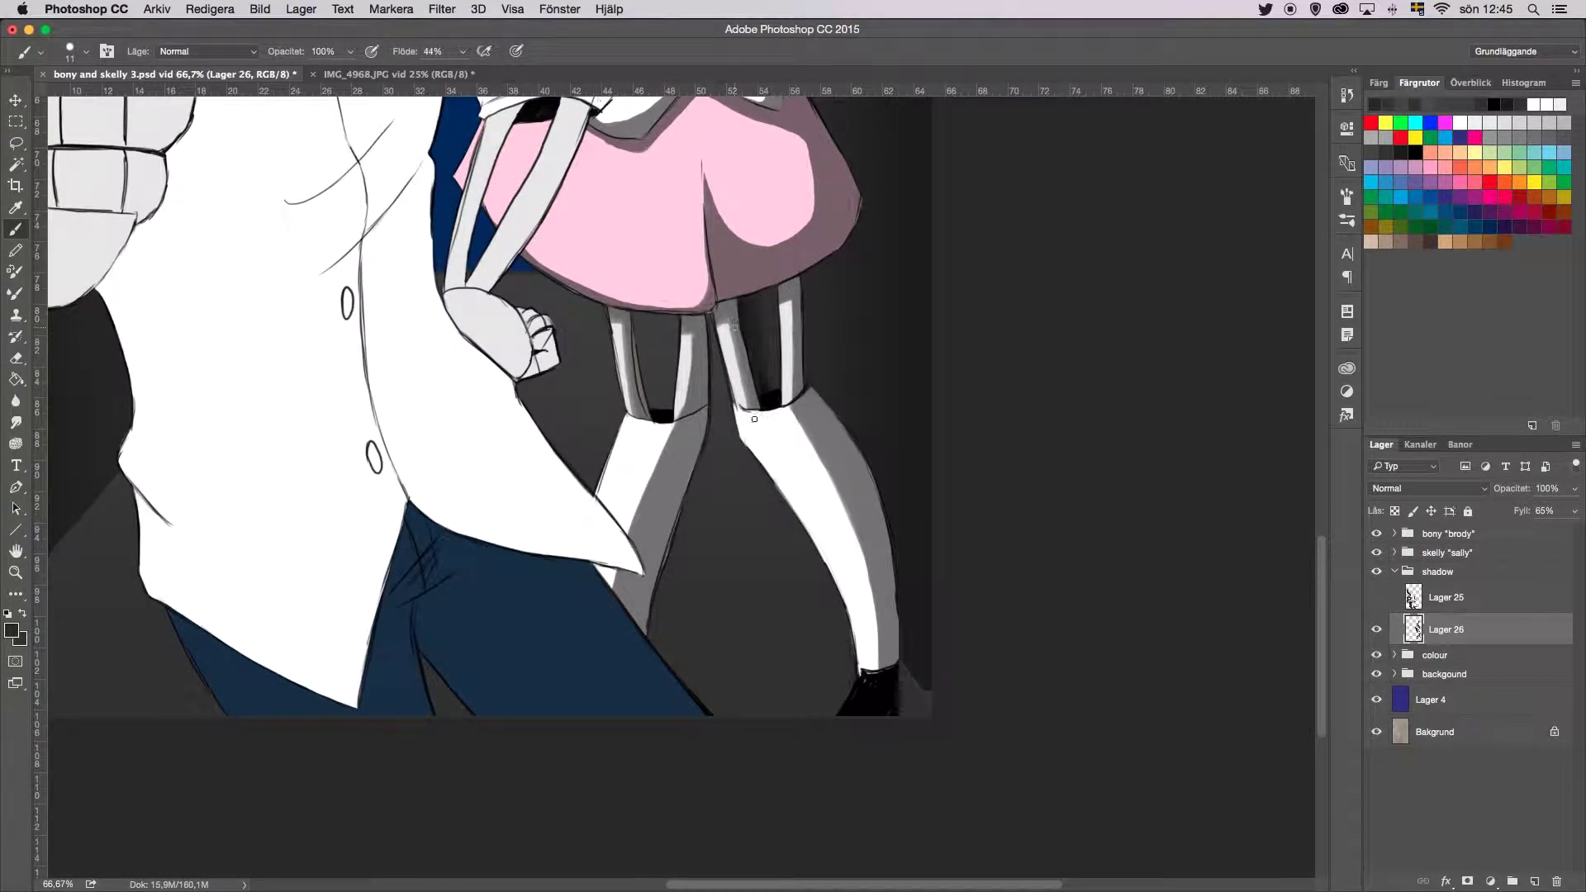
{"action": "left_click", "coordinate": [1376, 597]}
{"action": "key", "text": "ctrl+minus"}
{"action": "key", "text": "ctrl+minus"}
{"action": "key", "text": "ctrl+minus"}
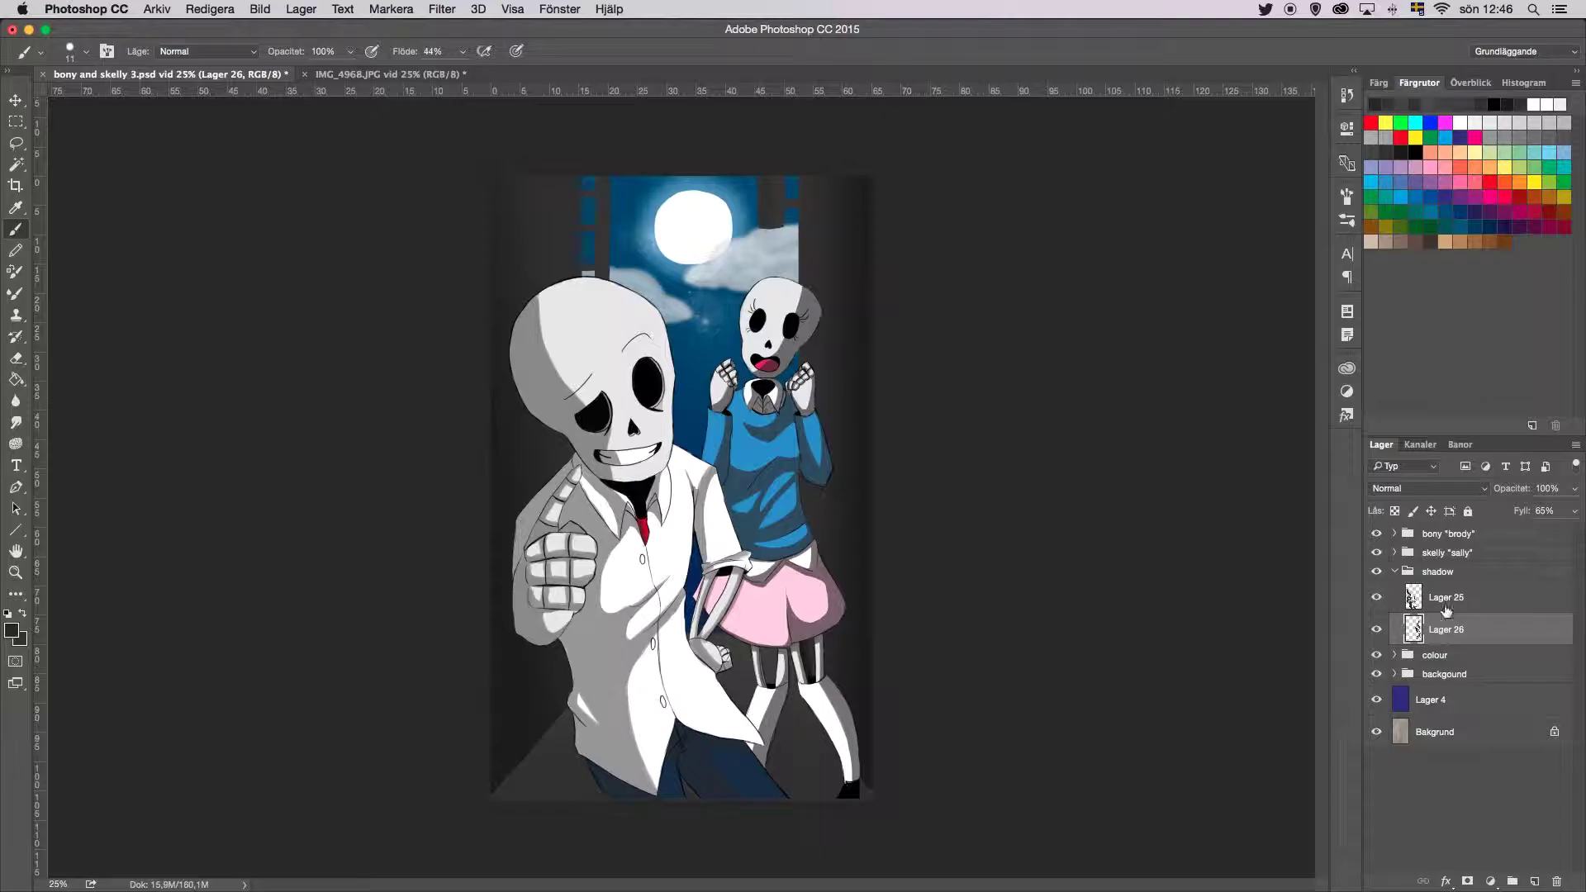
Step: Refine the shadows on the front skeleton's fist, arms, shirt folds, buttons and rolled cuff on Lager 25
{"action": "left_click", "coordinate": [1454, 597]}
{"action": "left_click", "coordinate": [1470, 83]}
{"action": "left_click_drag", "start_coordinate": [1455, 428], "coordinate": [1484, 428]}
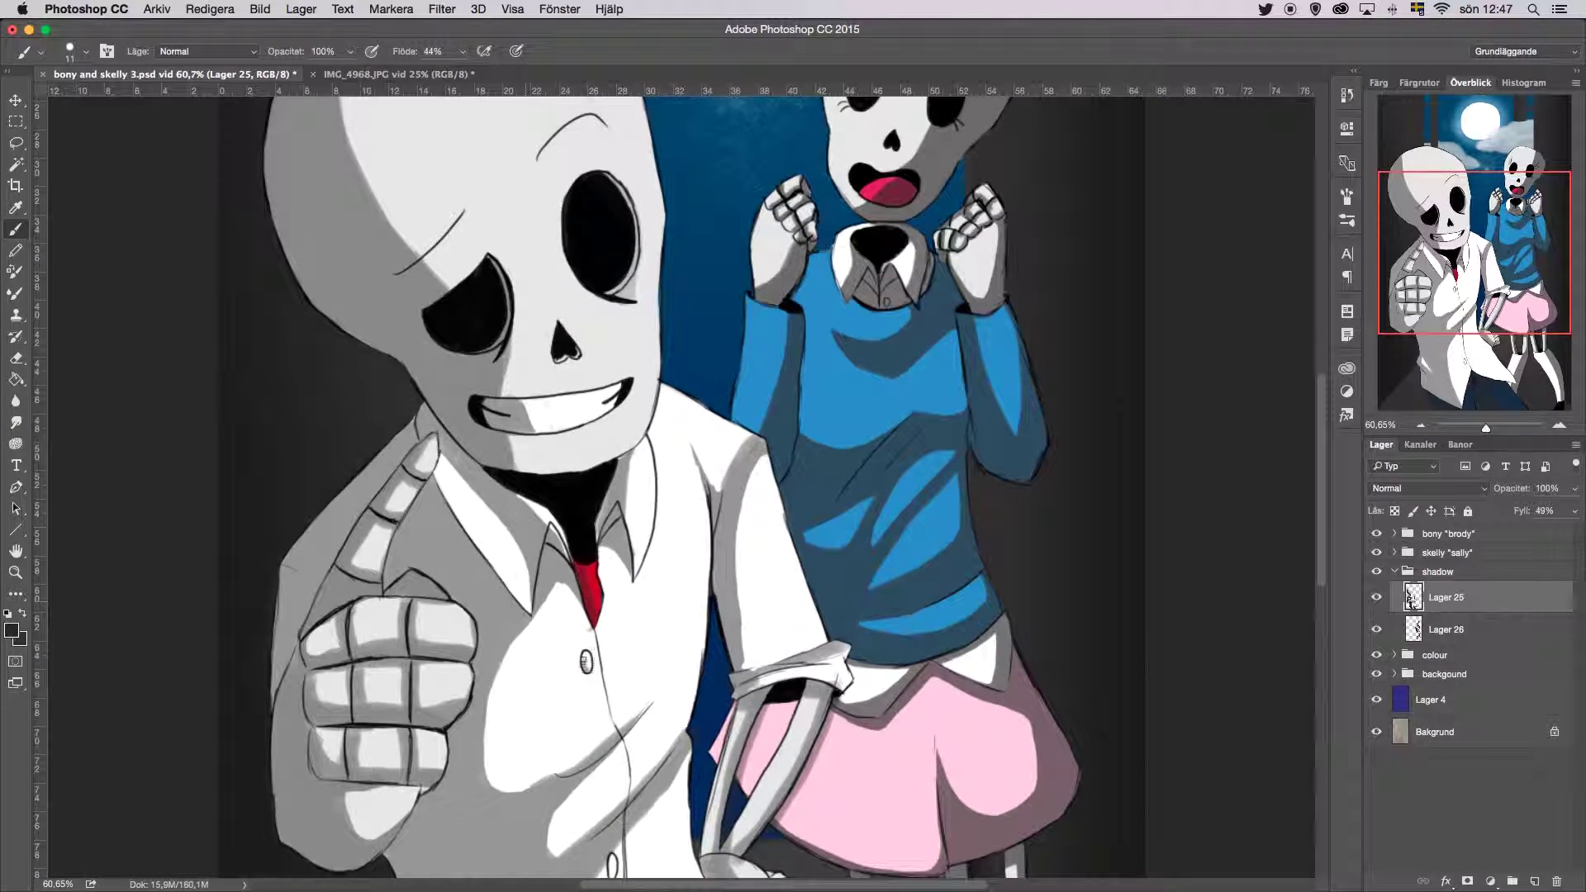
{"action": "scroll", "coordinate": [586, 665], "scroll_direction": "down", "scroll_amount": 9}
{"action": "mouse_move", "coordinate": [630, 550]}
{"action": "left_mouse_down"}
{"action": "mouse_move", "coordinate": [611, 388]}
{"action": "mouse_move", "coordinate": [578, 462]}
{"action": "mouse_move", "coordinate": [628, 396]}
{"action": "mouse_move", "coordinate": [548, 418]}
{"action": "mouse_move", "coordinate": [496, 409]}
{"action": "mouse_move", "coordinate": [528, 436]}
{"action": "left_mouse_up"}
{"action": "mouse_move", "coordinate": [603, 224]}
{"action": "left_mouse_down"}
{"action": "mouse_move", "coordinate": [603, 190]}
{"action": "mouse_move", "coordinate": [630, 175]}
{"action": "left_mouse_up"}
{"action": "mouse_move", "coordinate": [311, 282]}
{"action": "left_mouse_down"}
{"action": "mouse_move", "coordinate": [380, 190]}
{"action": "mouse_move", "coordinate": [355, 206]}
{"action": "mouse_move", "coordinate": [330, 343]}
{"action": "mouse_move", "coordinate": [363, 335]}
{"action": "mouse_move", "coordinate": [273, 388]}
{"action": "mouse_move", "coordinate": [283, 318]}
{"action": "mouse_move", "coordinate": [299, 454]}
{"action": "mouse_move", "coordinate": [371, 463]}
{"action": "mouse_move", "coordinate": [310, 405]}
{"action": "mouse_move", "coordinate": [308, 442]}
{"action": "left_mouse_up"}
{"action": "left_click_drag", "start_coordinate": [415, 626], "coordinate": [525, 805]}
{"action": "left_click_drag", "start_coordinate": [438, 725], "coordinate": [545, 813]}
{"action": "mouse_move", "coordinate": [698, 505]}
{"action": "left_mouse_down"}
{"action": "mouse_move", "coordinate": [720, 591]}
{"action": "mouse_move", "coordinate": [704, 529]}
{"action": "mouse_move", "coordinate": [718, 714]}
{"action": "mouse_move", "coordinate": [662, 796]}
{"action": "left_mouse_up"}
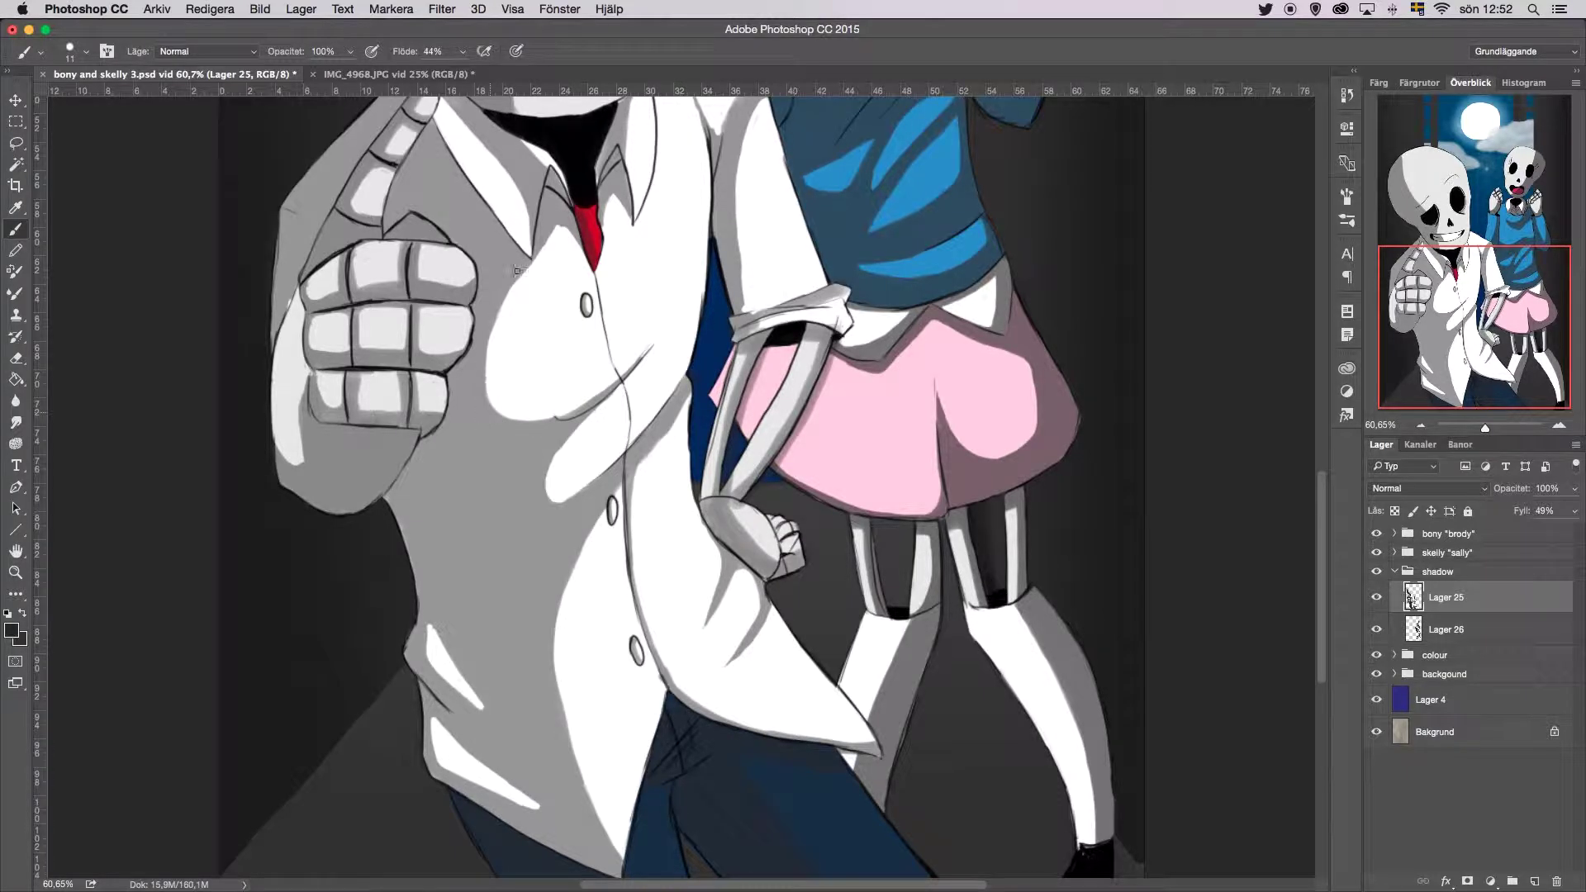
{"action": "left_click_drag", "start_coordinate": [850, 315], "coordinate": [816, 288]}
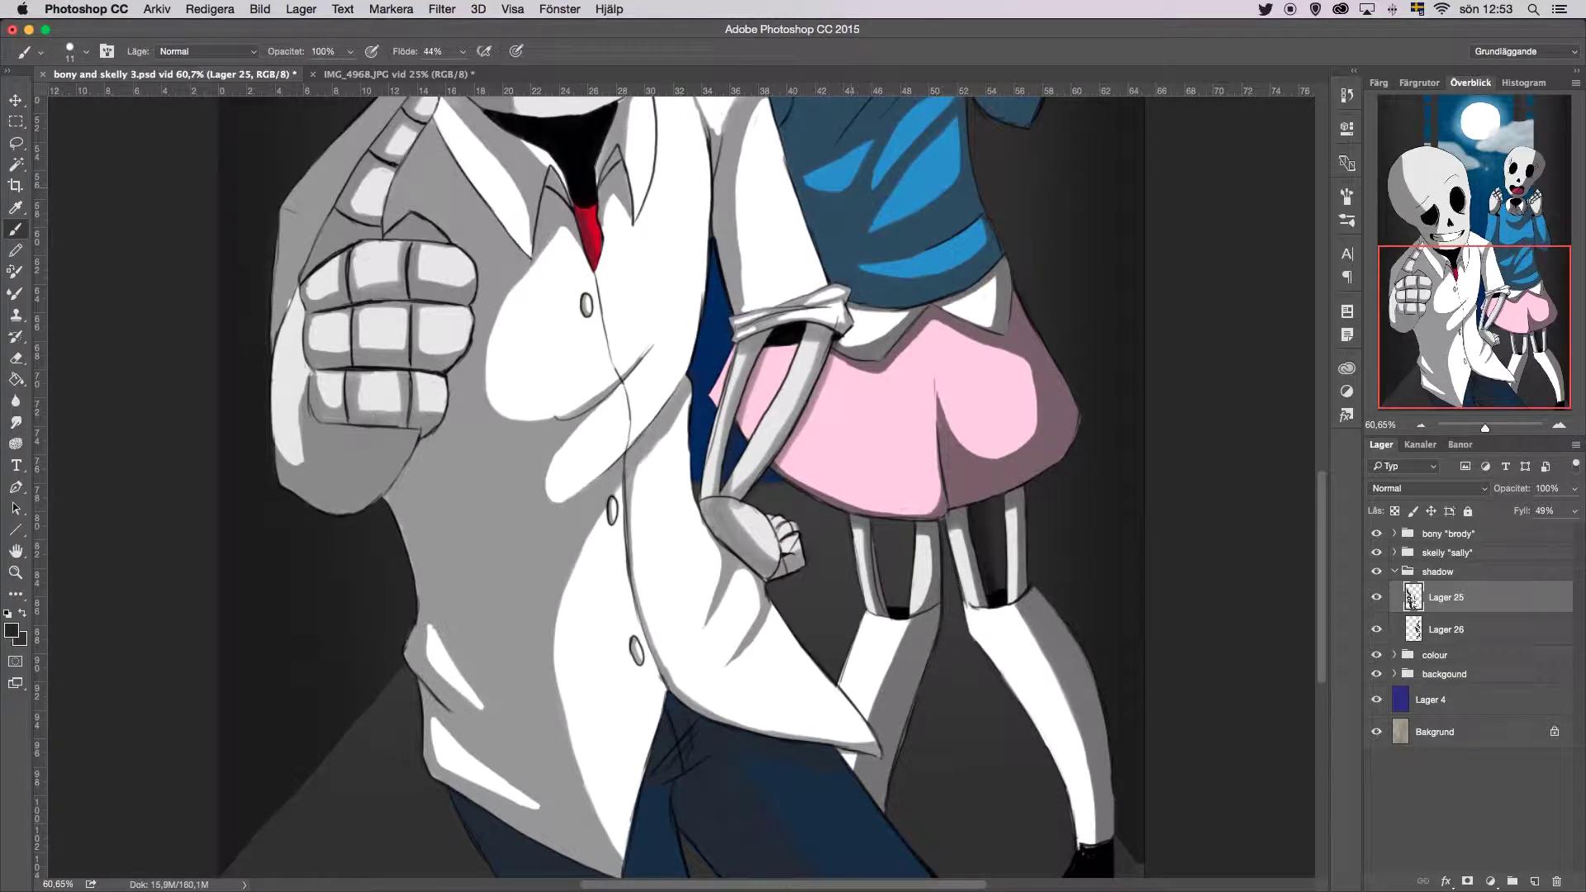
Step: Add a new layer above Lager 25 in the shadow group and set its fill to 64%
{"action": "scroll", "coordinate": [816, 288], "scroll_direction": "up", "scroll_amount": 3}
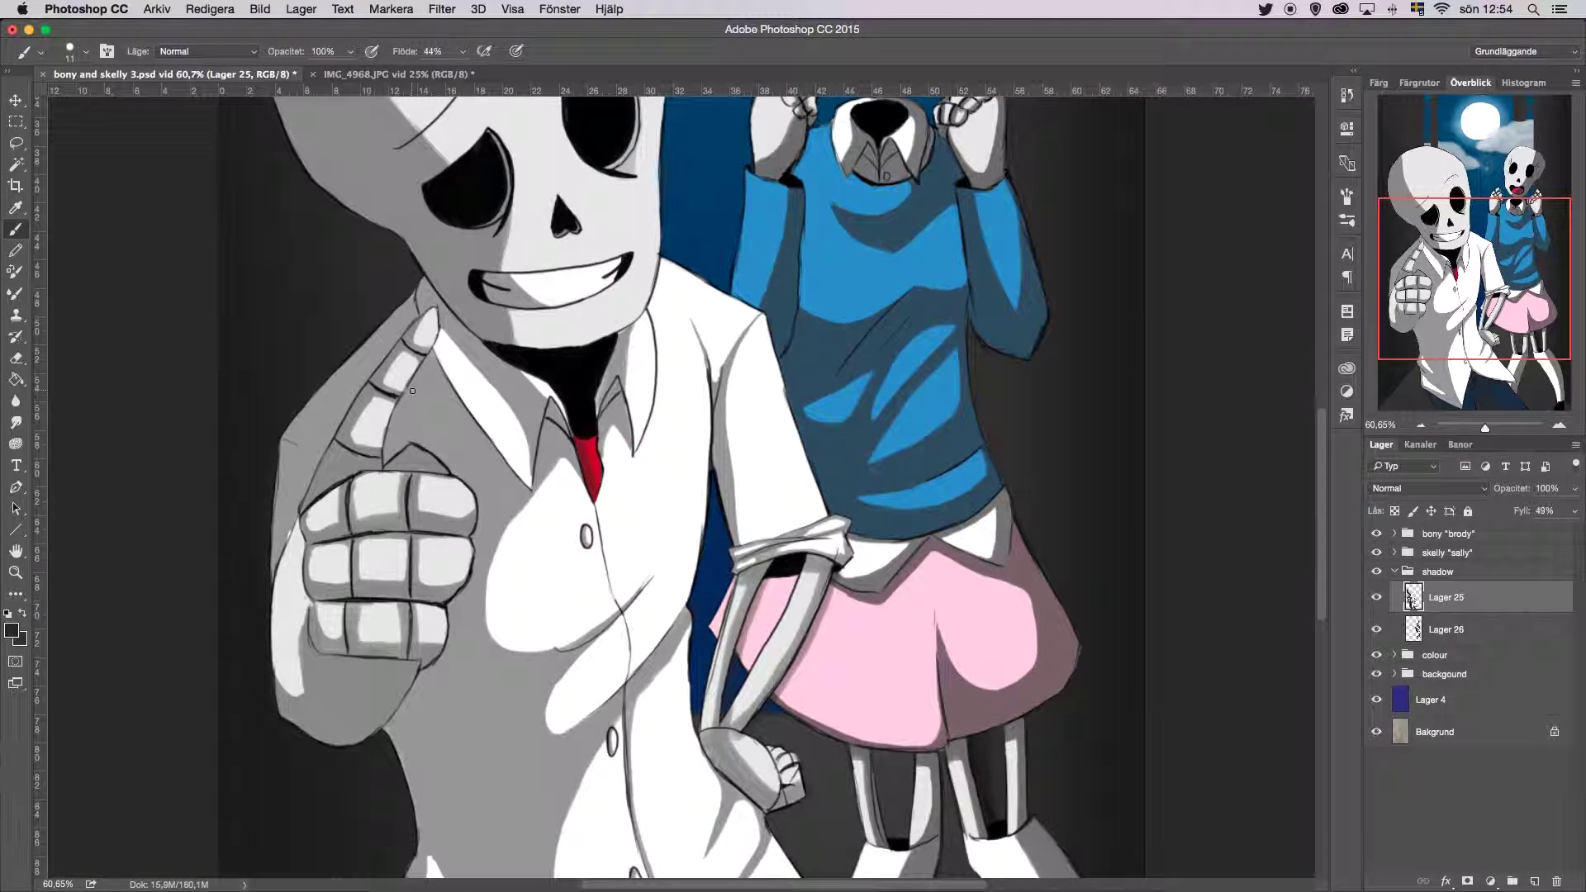
{"action": "scroll", "coordinate": [400, 384], "scroll_direction": "up", "scroll_amount": 3}
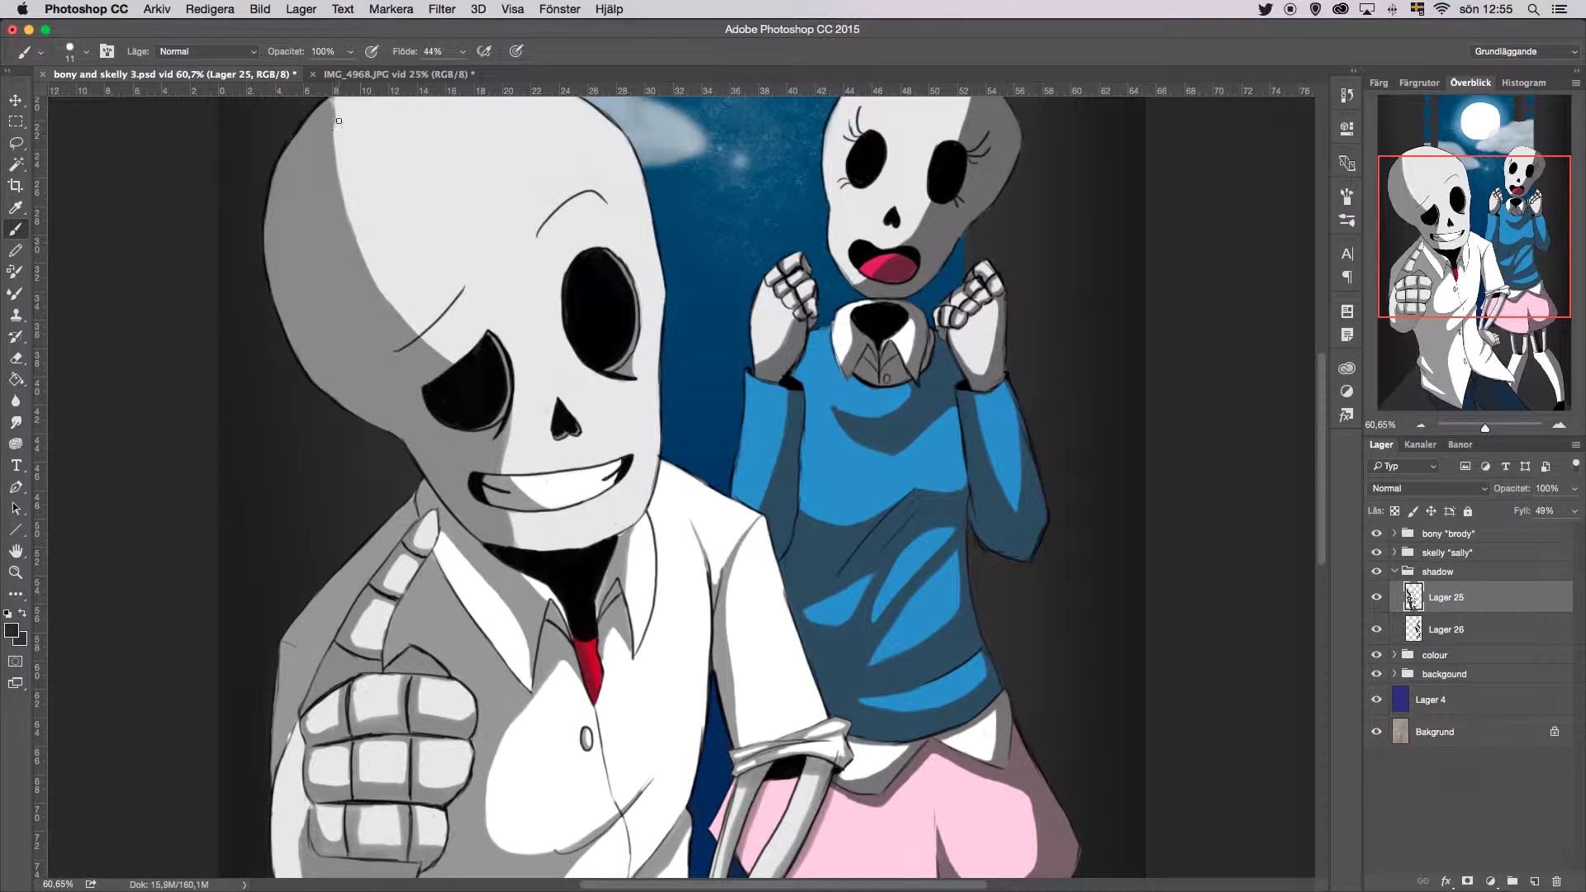
{"action": "scroll", "coordinate": [615, 268], "scroll_direction": "up", "scroll_amount": 2}
{"action": "scroll", "coordinate": [615, 268], "scroll_direction": "left", "scroll_amount": 2}
{"action": "key", "text": "super+shift+alt+n"}
{"action": "key", "text": "shift+6"}
{"action": "key", "text": "shift+4"}
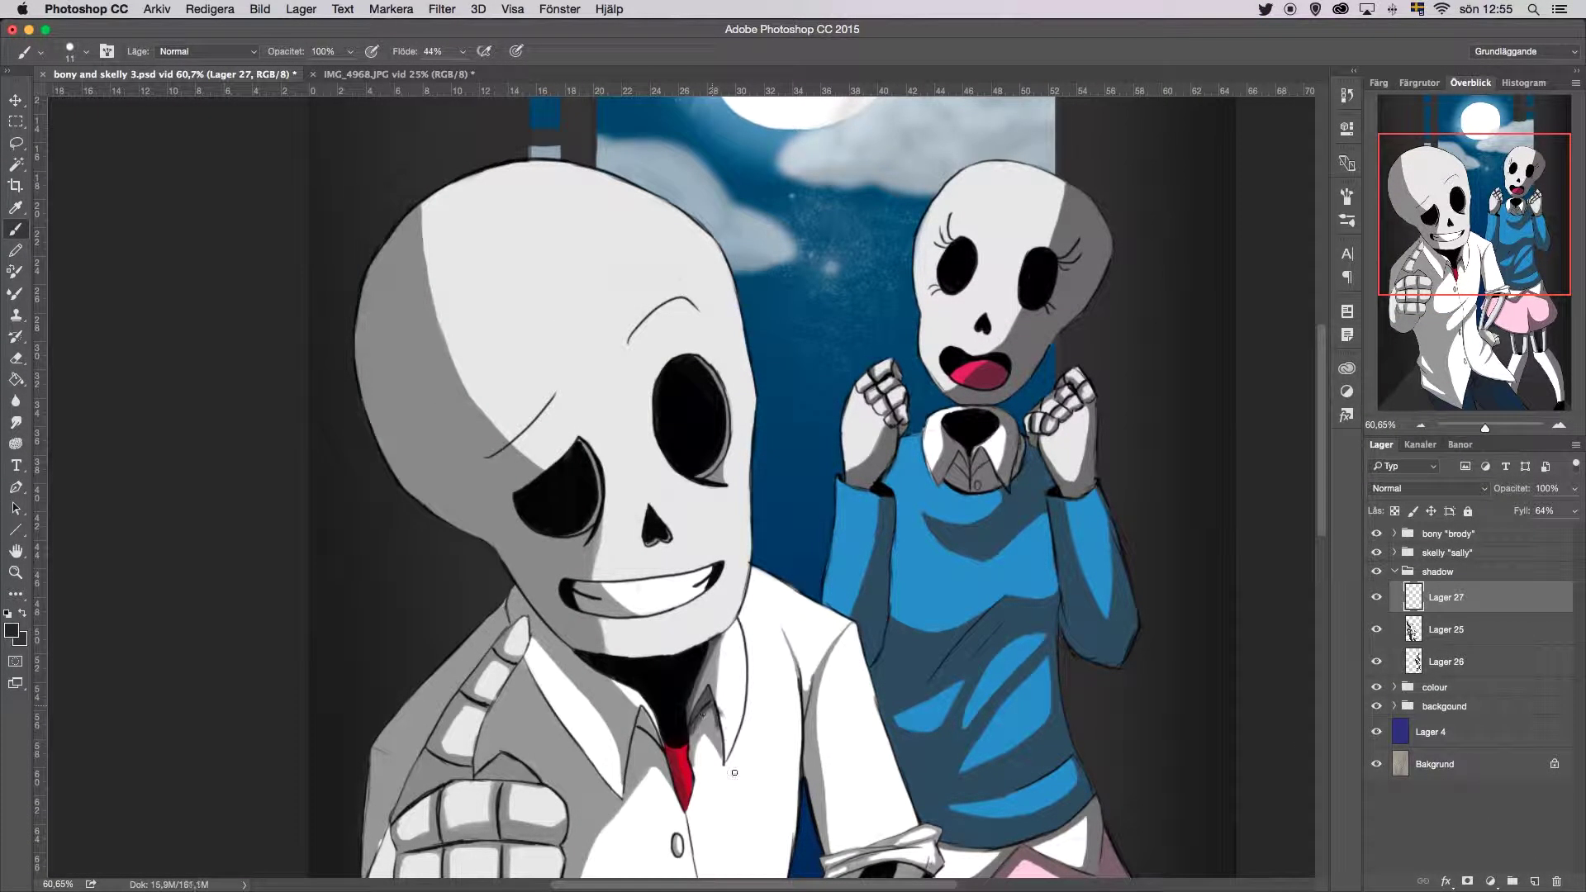
Step: Paint a second shadow along the outer edge of the front skeleton's skull and jaw, and set Lager 27's fill to 36%
{"action": "left_click_drag", "start_coordinate": [521, 665], "coordinate": [529, 611]}
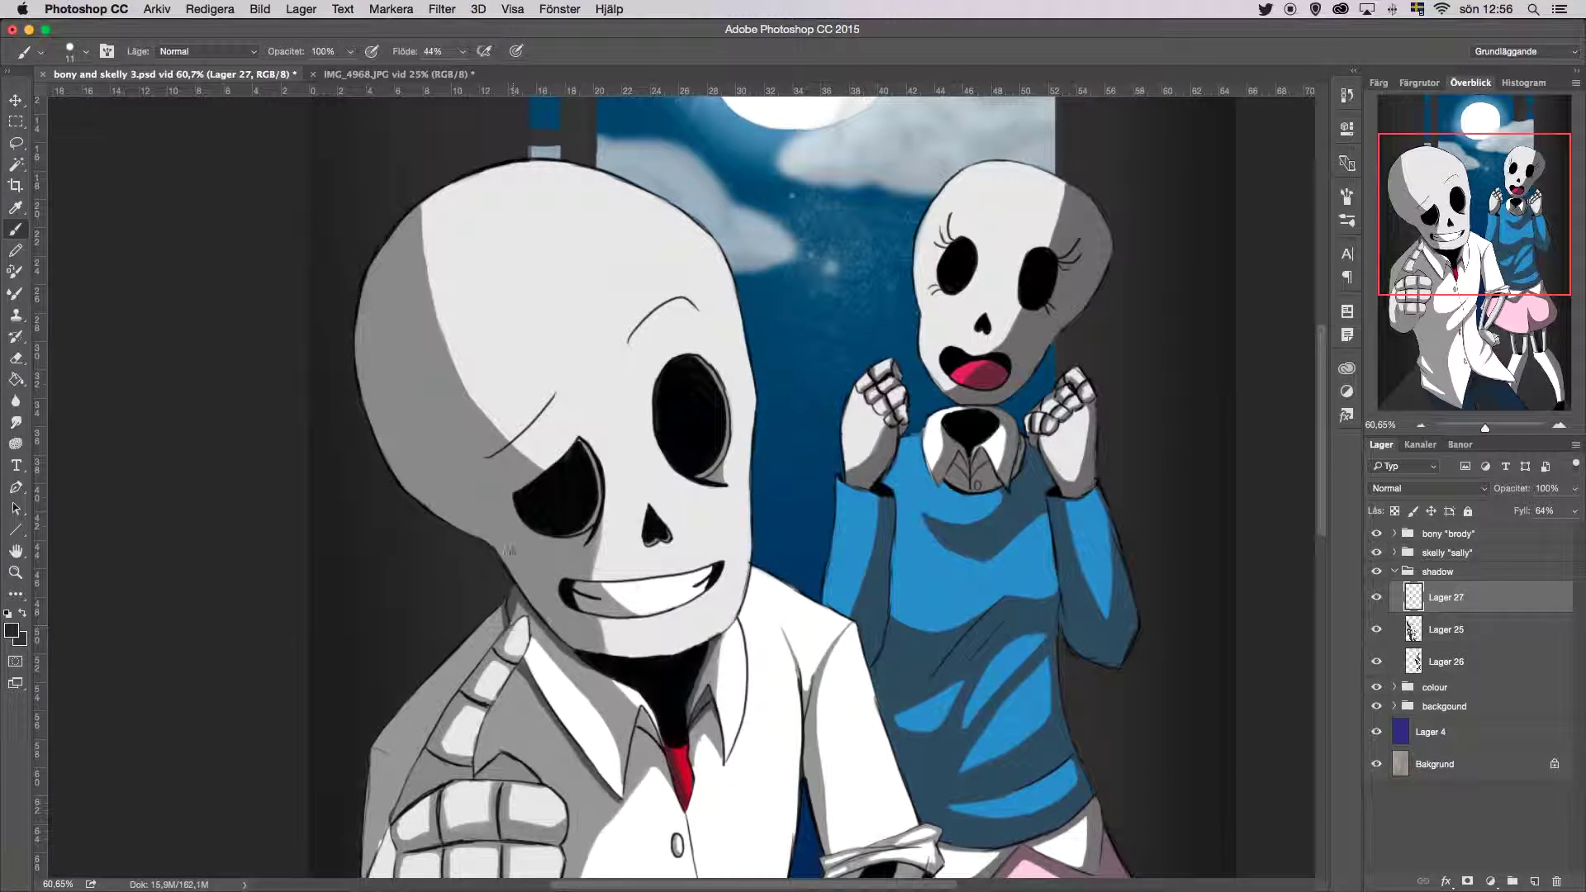
{"action": "mouse_move", "coordinate": [373, 256]}
{"action": "left_mouse_down"}
{"action": "mouse_move", "coordinate": [488, 538]}
{"action": "mouse_move", "coordinate": [401, 463]}
{"action": "left_mouse_up"}
{"action": "left_click_drag", "start_coordinate": [491, 539], "coordinate": [574, 626]}
{"action": "key", "text": "shift+3"}
{"action": "key", "text": "shift+6"}
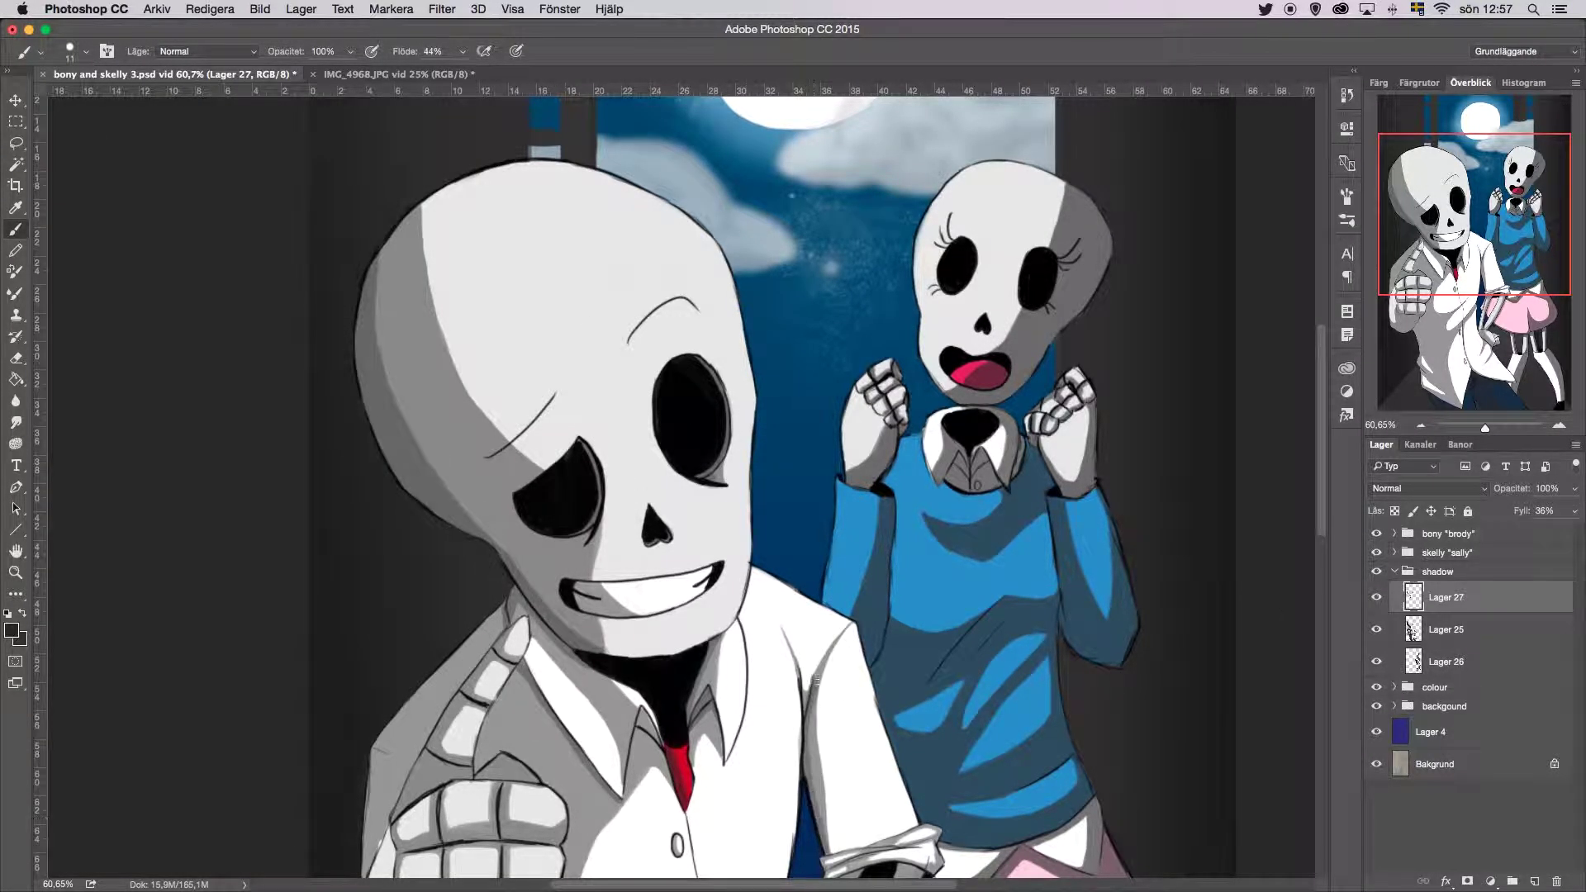
Step: Deepen the shadows on the rear skeleton's skull, hands, stockings, skirt and shirt hem on Lager 27
{"action": "scroll", "coordinate": [1063, 428], "scroll_direction": "up", "scroll_amount": 3}
{"action": "mouse_move", "coordinate": [1063, 428]}
{"action": "left_mouse_down"}
{"action": "mouse_move", "coordinate": [979, 569]}
{"action": "mouse_move", "coordinate": [1008, 578]}
{"action": "mouse_move", "coordinate": [1041, 627]}
{"action": "left_mouse_up"}
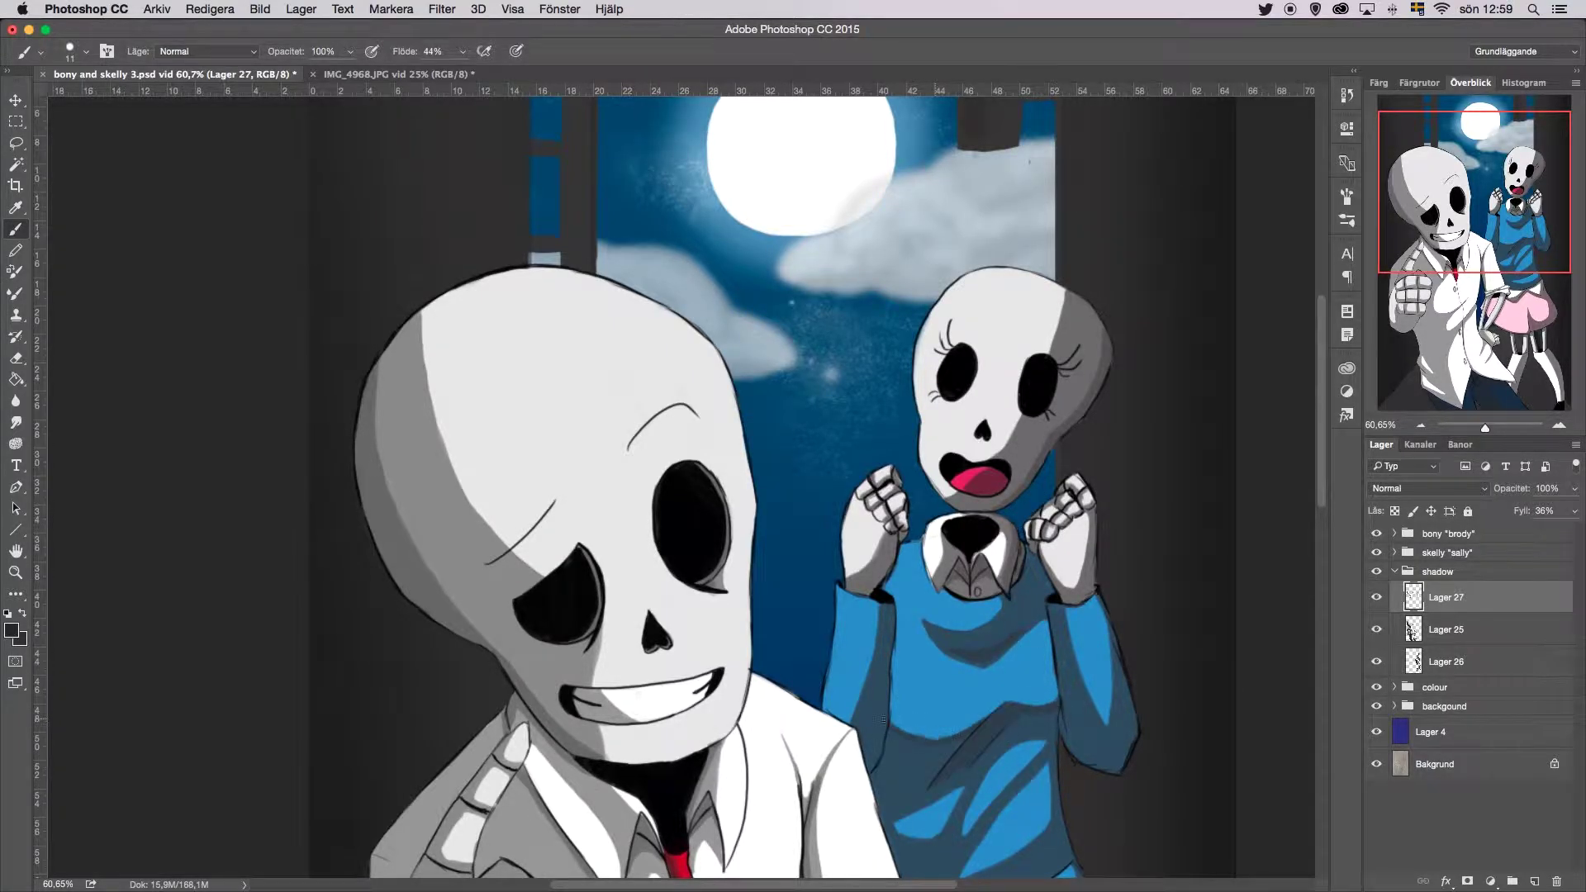
{"action": "scroll", "coordinate": [872, 570], "scroll_direction": "down", "scroll_amount": 5}
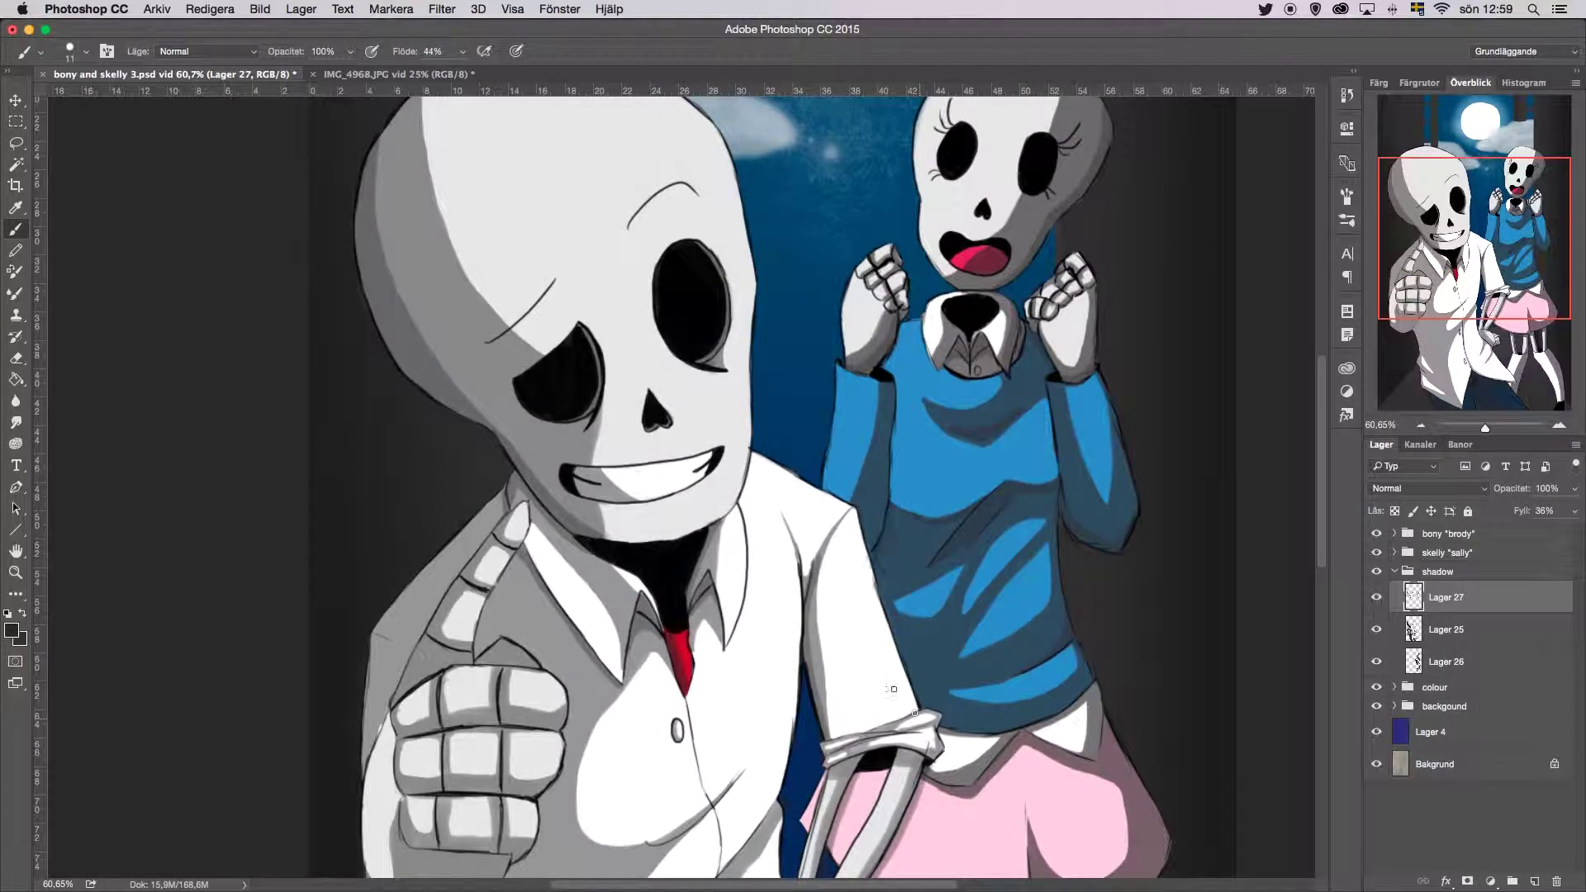
{"action": "scroll", "coordinate": [865, 553], "scroll_direction": "down", "scroll_amount": 8}
{"action": "left_click_drag", "start_coordinate": [1028, 619], "coordinate": [975, 817]}
{"action": "left_click_drag", "start_coordinate": [1127, 599], "coordinate": [1198, 850]}
{"action": "left_click_drag", "start_coordinate": [1115, 509], "coordinate": [949, 530]}
{"action": "left_click_drag", "start_coordinate": [1044, 425], "coordinate": [1061, 512]}
{"action": "mouse_move", "coordinate": [1103, 310]}
{"action": "left_mouse_down"}
{"action": "mouse_move", "coordinate": [999, 342]}
{"action": "mouse_move", "coordinate": [838, 351]}
{"action": "left_mouse_up"}
Step: Paint deeper shadows on the front skeleton's raised sleeve, shirt and lowered arm on Lager 27
{"action": "mouse_move", "coordinate": [401, 463]}
{"action": "left_mouse_down"}
{"action": "mouse_move", "coordinate": [483, 516]}
{"action": "mouse_move", "coordinate": [496, 442]}
{"action": "mouse_move", "coordinate": [441, 322]}
{"action": "left_mouse_up"}
{"action": "mouse_move", "coordinate": [529, 371]}
{"action": "left_mouse_down"}
{"action": "mouse_move", "coordinate": [425, 223]}
{"action": "mouse_move", "coordinate": [507, 128]}
{"action": "left_mouse_up"}
{"action": "left_click_drag", "start_coordinate": [375, 223], "coordinate": [388, 342]}
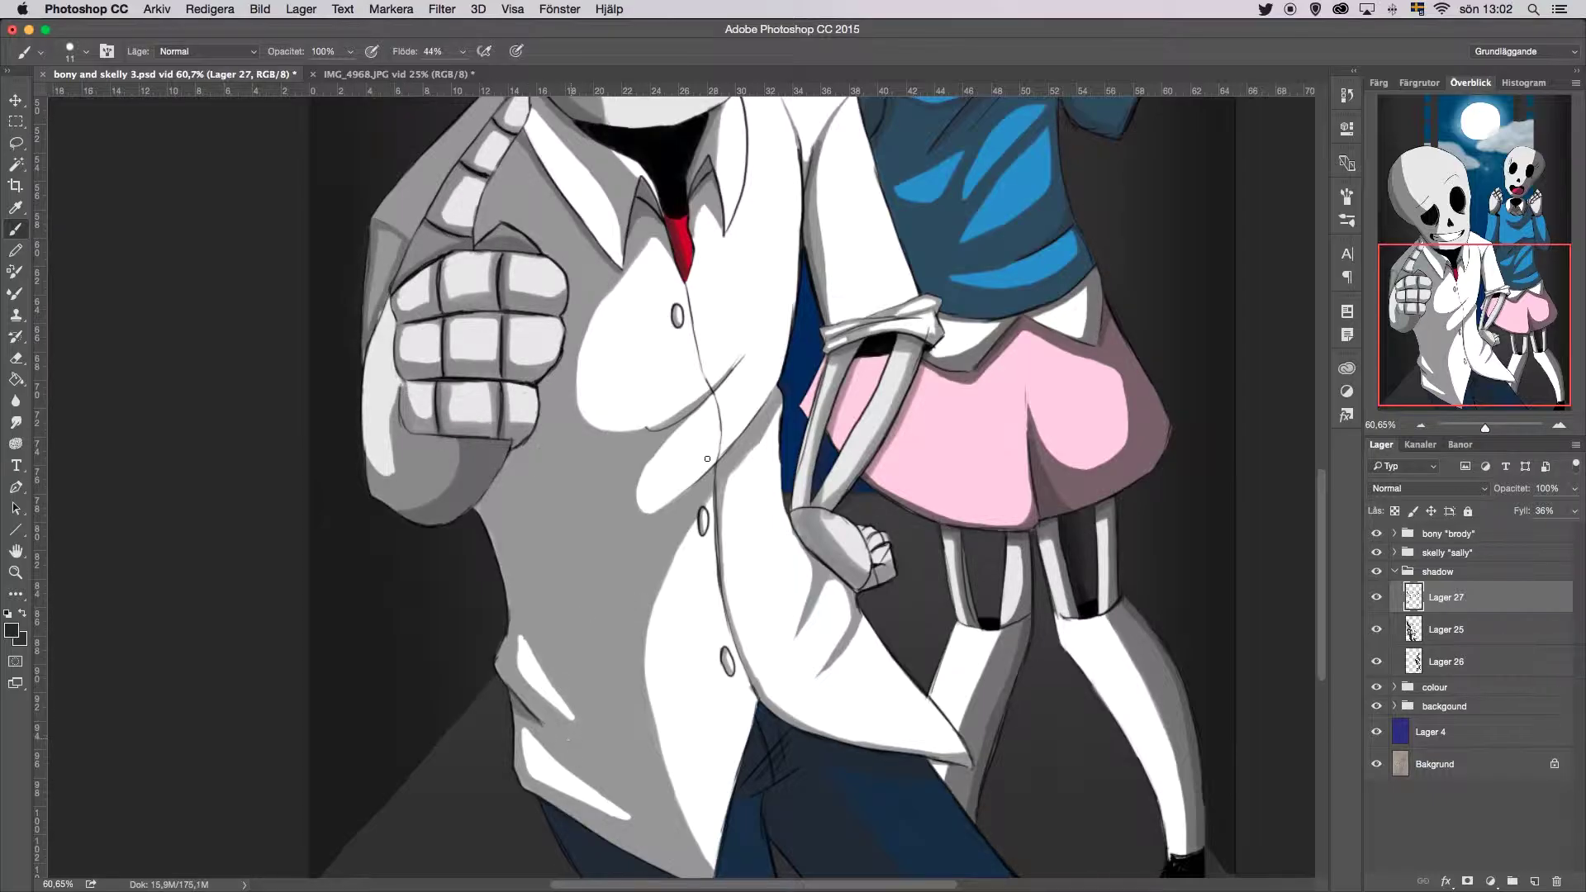
{"action": "scroll", "coordinate": [720, 507], "scroll_direction": "down", "scroll_amount": 5}
{"action": "left_click_drag", "start_coordinate": [879, 314], "coordinate": [871, 265]}
{"action": "left_click_drag", "start_coordinate": [818, 243], "coordinate": [793, 298]}
Step: Set the fill of shadow layer Lager 25 to 38% and select Lager 26
{"action": "key", "text": "super+minus"}
{"action": "key", "text": "super+minus"}
{"action": "key", "text": "super+minus"}
{"action": "key", "text": "r"}
{"action": "left_click", "coordinate": [1446, 629]}
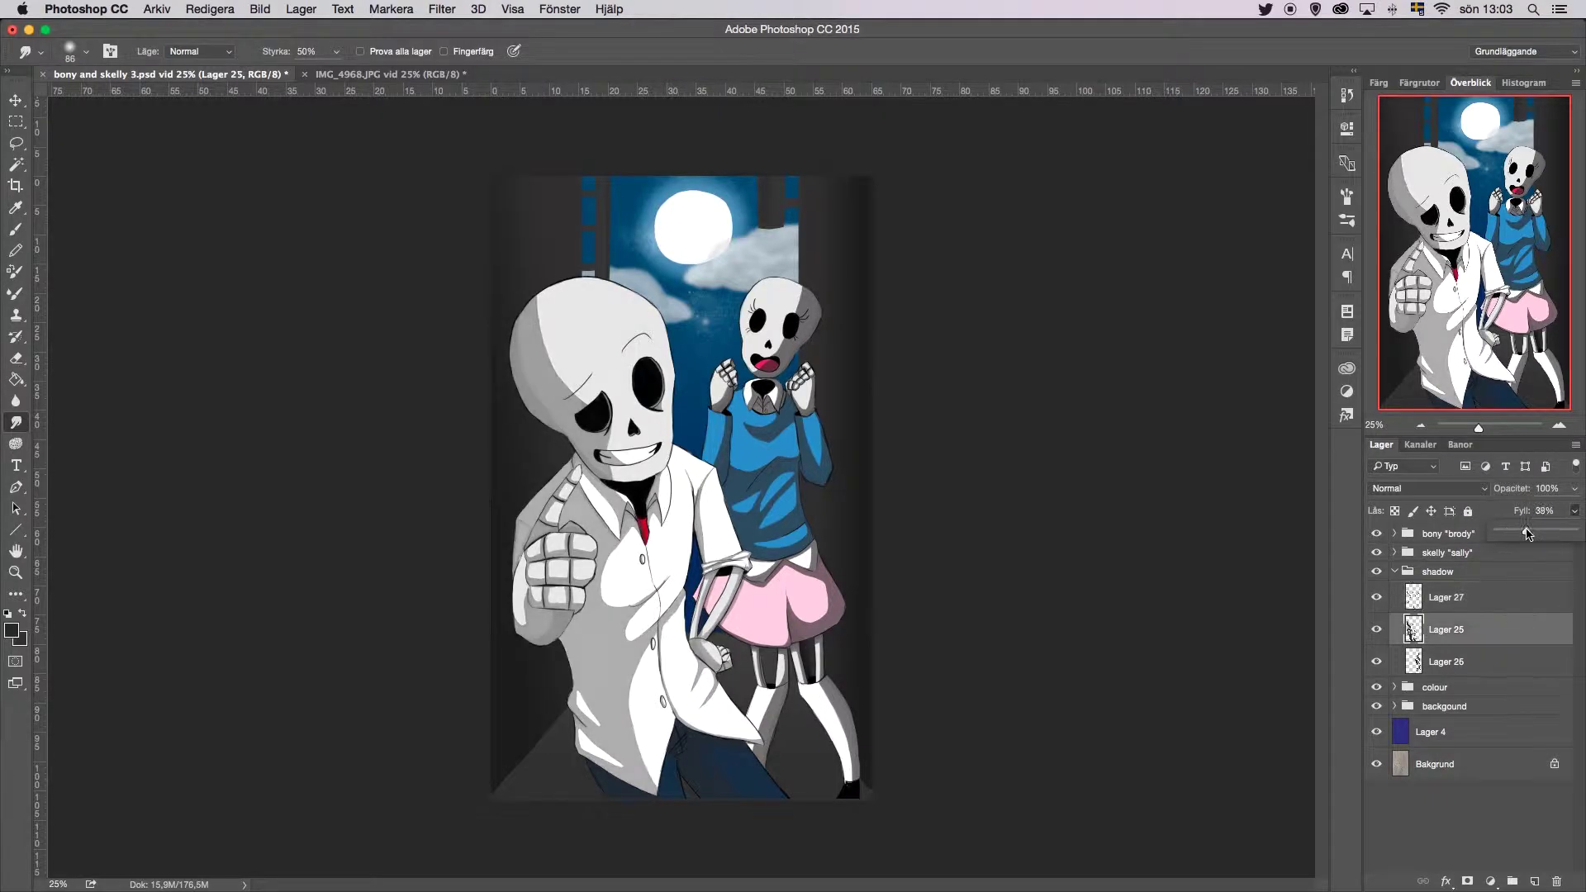
{"action": "left_click", "coordinate": [1445, 662]}
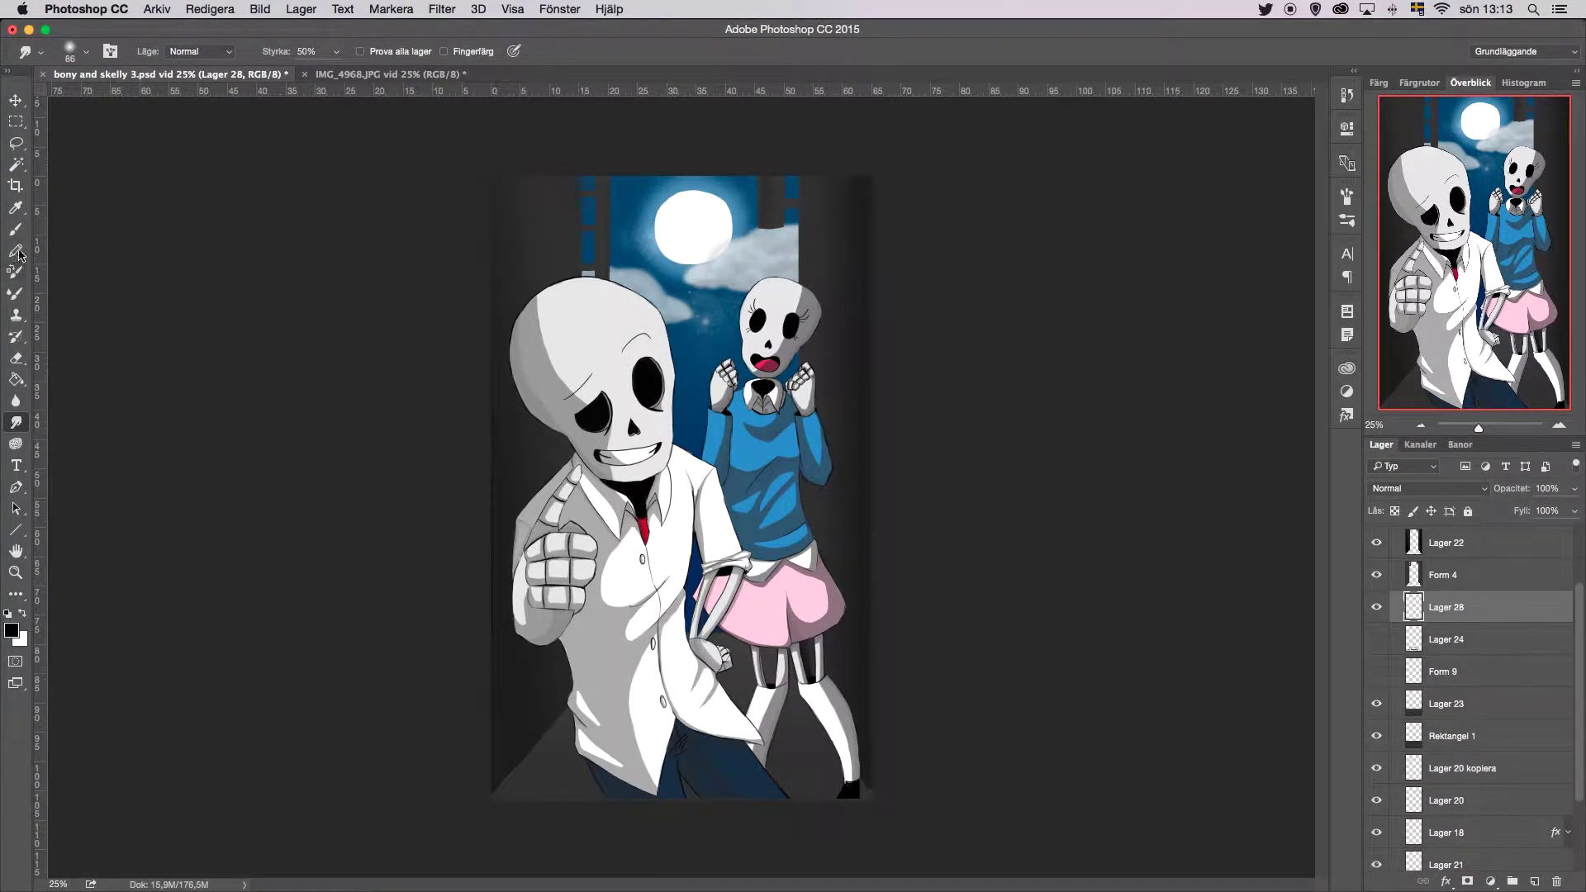
Step: Paint black building silhouettes in the gap between the two skeletons on Lager 28 with a 38 px brush
{"action": "left_click", "coordinate": [16, 229]}
{"action": "mouse_move", "coordinate": [695, 405]}
{"action": "left_mouse_down"}
{"action": "mouse_move", "coordinate": [696, 458]}
{"action": "mouse_move", "coordinate": [713, 395]}
{"action": "mouse_move", "coordinate": [706, 458]}
{"action": "mouse_move", "coordinate": [702, 396]}
{"action": "left_mouse_up"}
{"action": "right_click", "coordinate": [733, 529]}
{"action": "left_click_drag", "start_coordinate": [694, 536], "coordinate": [718, 628]}
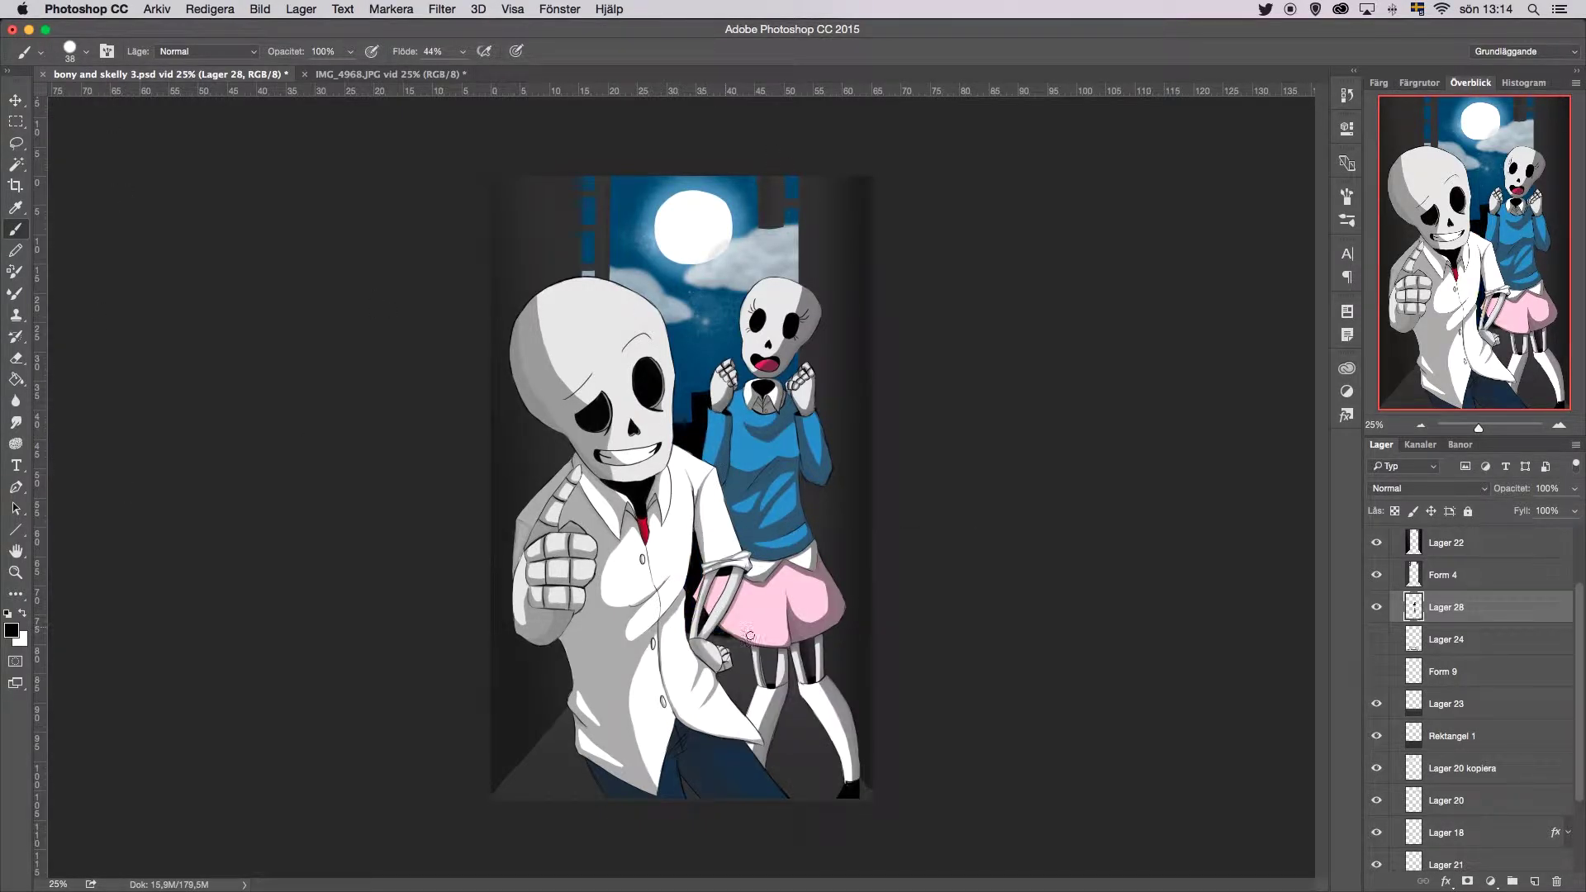
Step: Move Lager 28 down in the layer stack to directly below Lager 23
{"action": "key", "text": "ctrl+bracketleft"}
{"action": "key", "text": "ctrl+bracketleft"}
{"action": "key", "text": "ctrl+bracketleft"}
Step: Paint a pointed black tower between the skeletons' heads and a silhouette beside the rear skeleton's neck with an 11 px brush
{"action": "right_click", "coordinate": [743, 317]}
{"action": "mouse_move", "coordinate": [710, 345]}
{"action": "left_mouse_down"}
{"action": "mouse_move", "coordinate": [711, 388]}
{"action": "mouse_move", "coordinate": [714, 304]}
{"action": "mouse_move", "coordinate": [733, 361]}
{"action": "mouse_move", "coordinate": [679, 419]}
{"action": "left_mouse_up"}
{"action": "left_click_drag", "start_coordinate": [780, 363], "coordinate": [798, 387]}
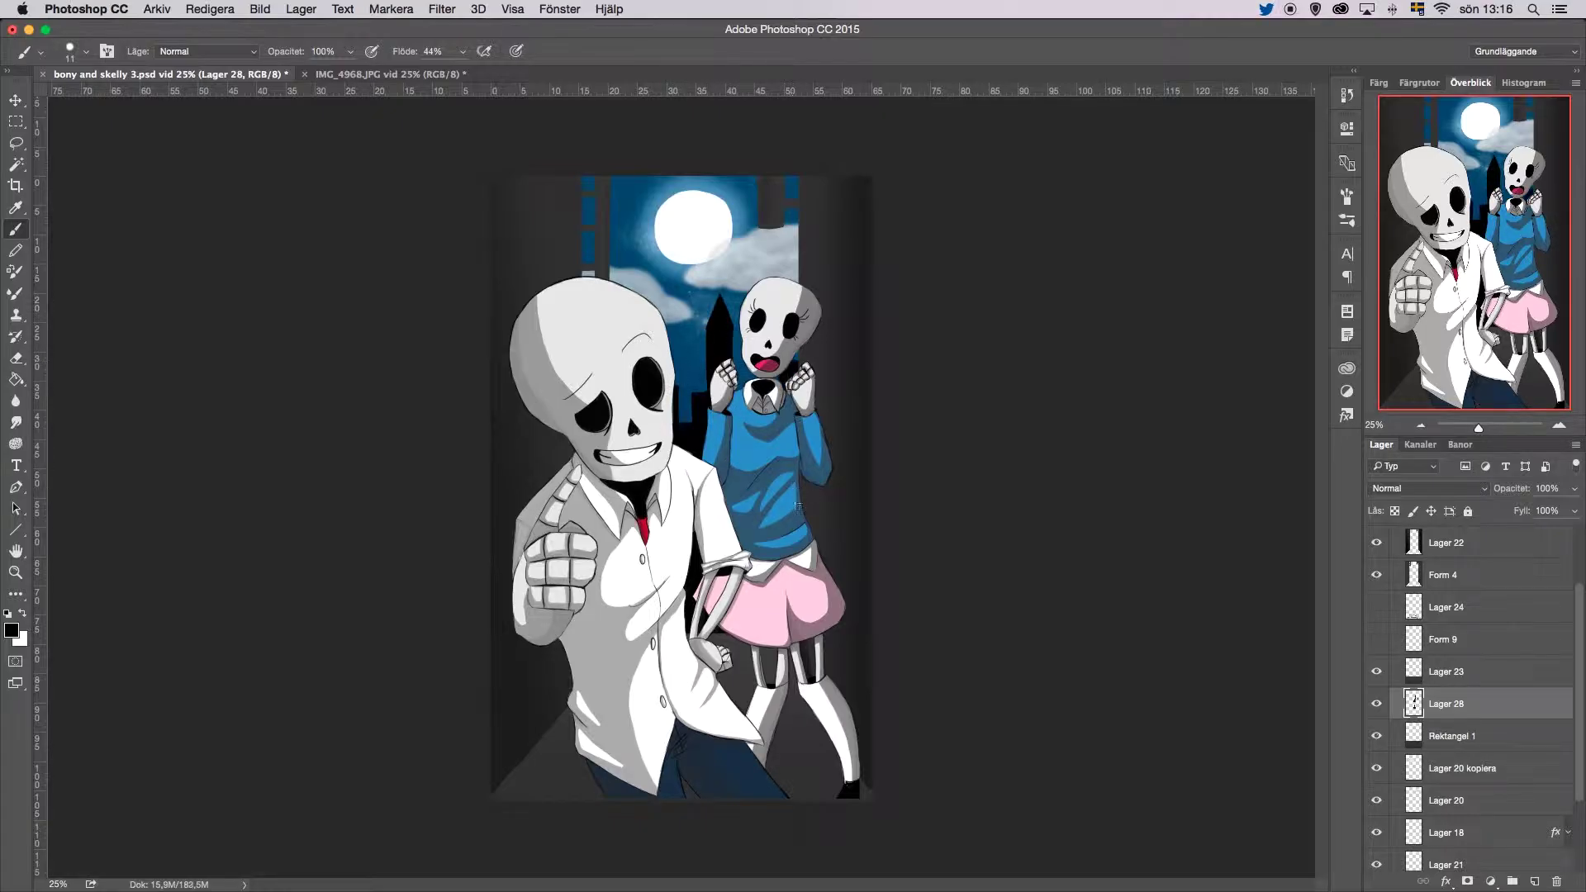